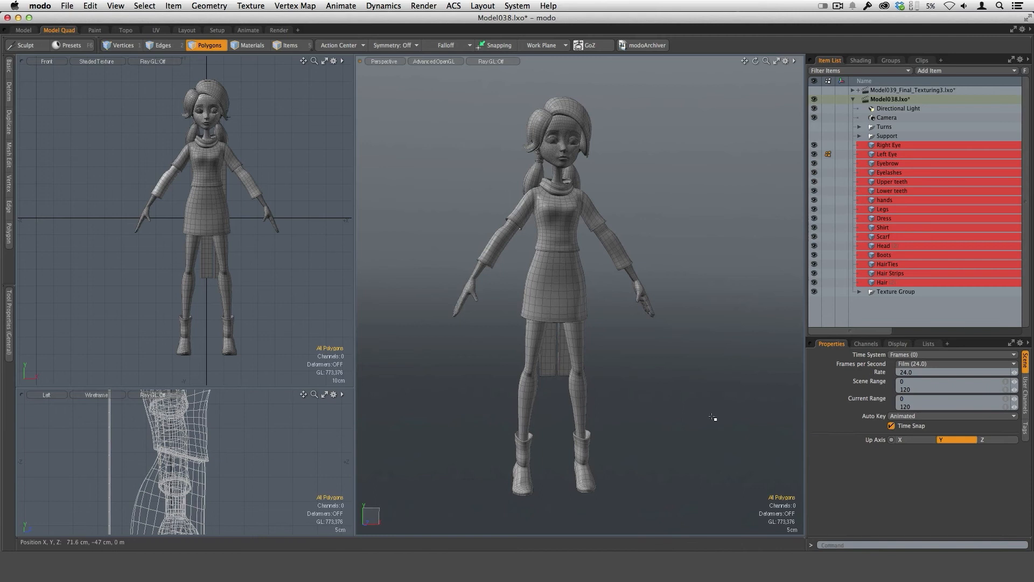
# Examine the textured character in the Model039_Final_Texturing3.lxo scene, then return to the Model038.lxo scene.
pyautogui.click(877, 91)
pyautogui.keyDown('ctrl'); pyautogui.keyDown('alt'); pyautogui.moveTo(663, 309); pyautogui.dragTo(633, 372); pyautogui.keyUp('alt'); pyautogui.keyUp('ctrl')
pyautogui.keyDown('alt'); pyautogui.moveTo(647, 337); pyautogui.dragTo(651, 279); pyautogui.keyUp('alt')
pyautogui.scroll(4, 651, 279)
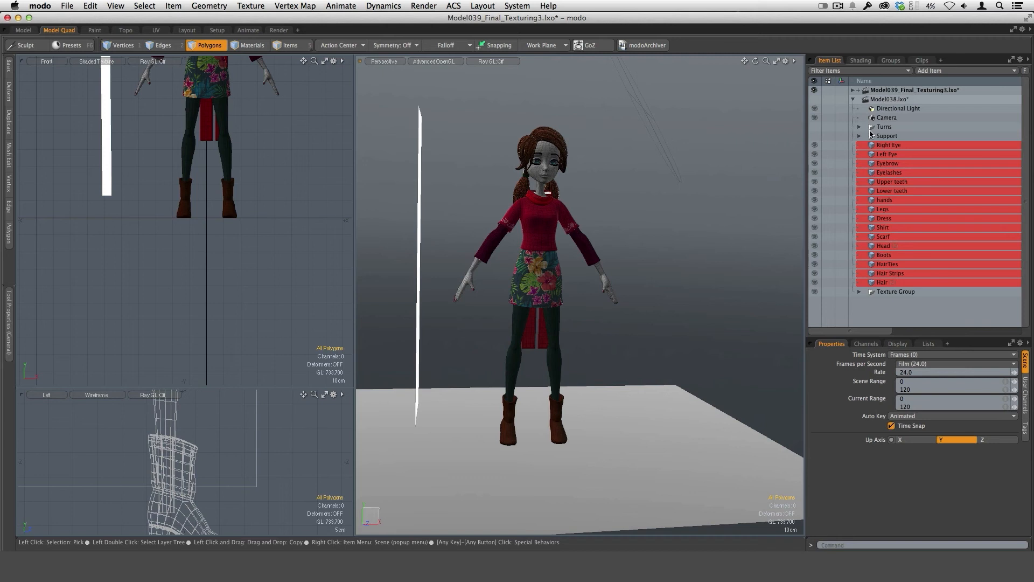
pyautogui.keyDown('alt'); pyautogui.moveTo(681, 407); pyautogui.dragTo(646, 434); pyautogui.keyUp('alt')
pyautogui.press('a')
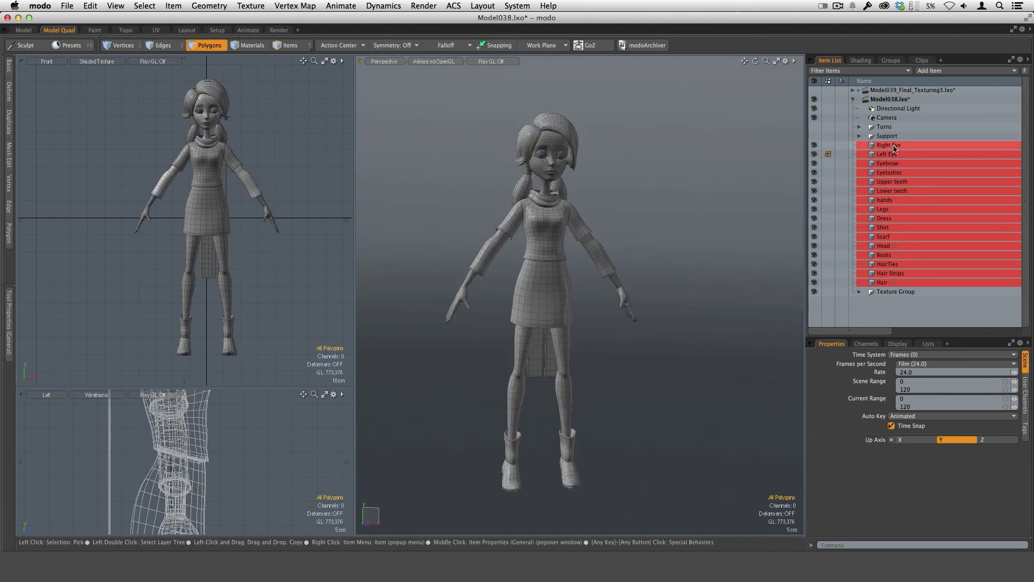
# Select all the character's meshes from Right Eye through Hair and merge them into a single mesh.
pyautogui.click(895, 148)
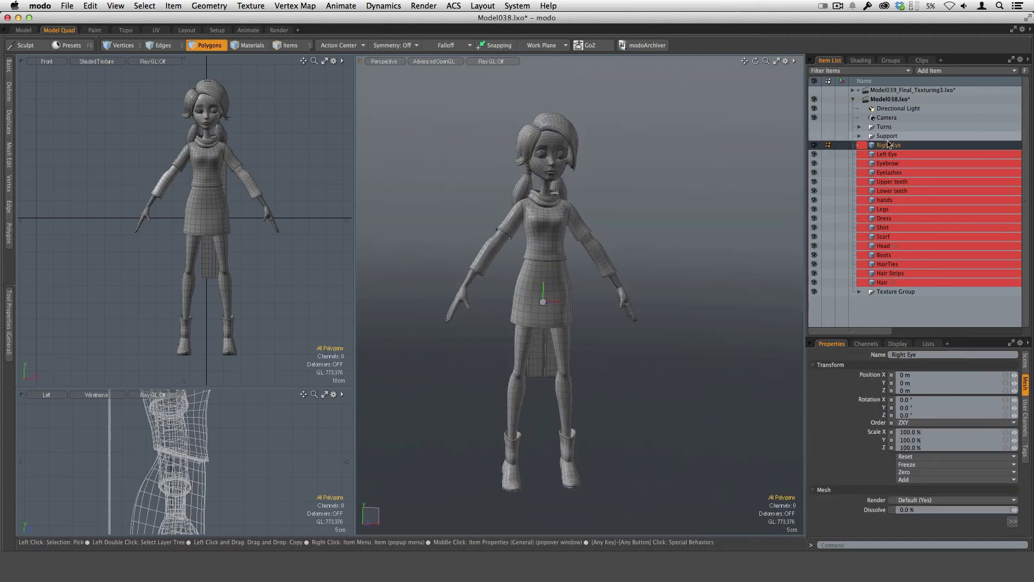
pyautogui.keyDown('shift'); pyautogui.click(883, 283); pyautogui.keyUp('shift')
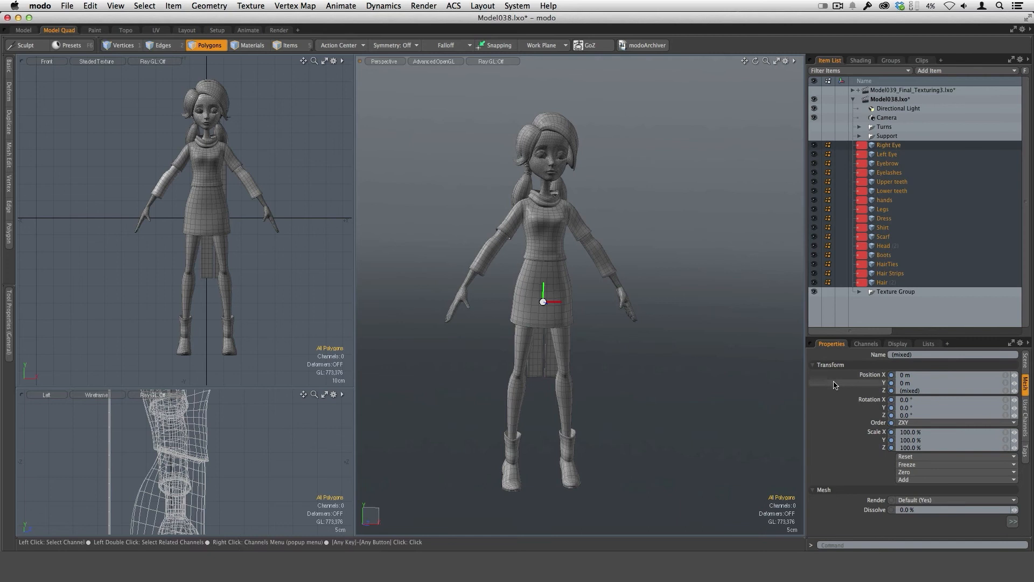
pyautogui.keyDown('alt'); pyautogui.moveTo(628, 372); pyautogui.dragTo(601, 351); pyautogui.keyUp('alt')
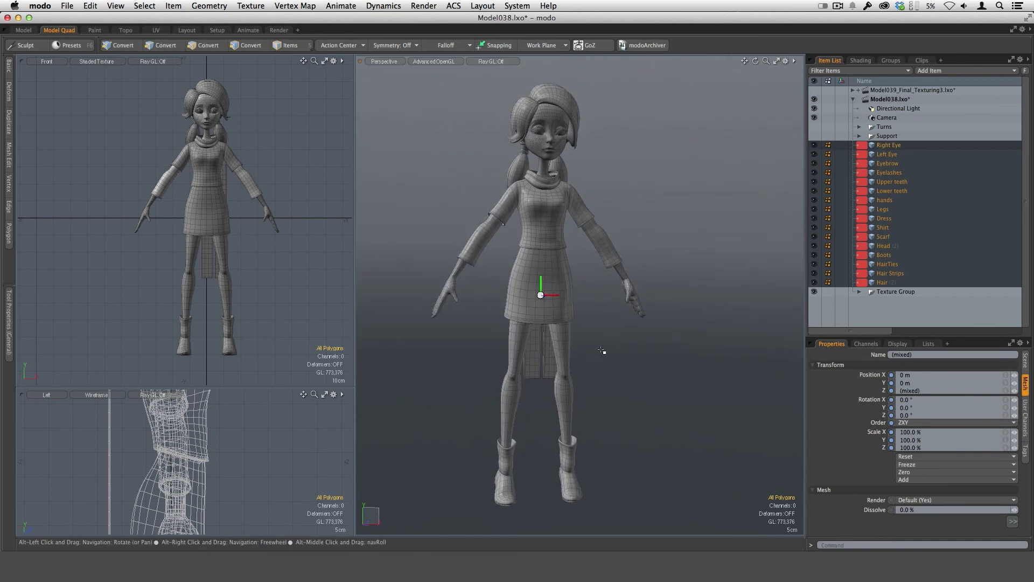
pyautogui.keyDown('alt'); pyautogui.keyDown('shift'); pyautogui.moveTo(577, 289); pyautogui.dragTo(585, 361); pyautogui.keyUp('shift'); pyautogui.keyUp('alt')
pyautogui.keyDown('ctrl'); pyautogui.keyDown('alt'); pyautogui.moveTo(586, 361); pyautogui.dragTo(586, 193); pyautogui.keyUp('alt'); pyautogui.keyUp('ctrl')
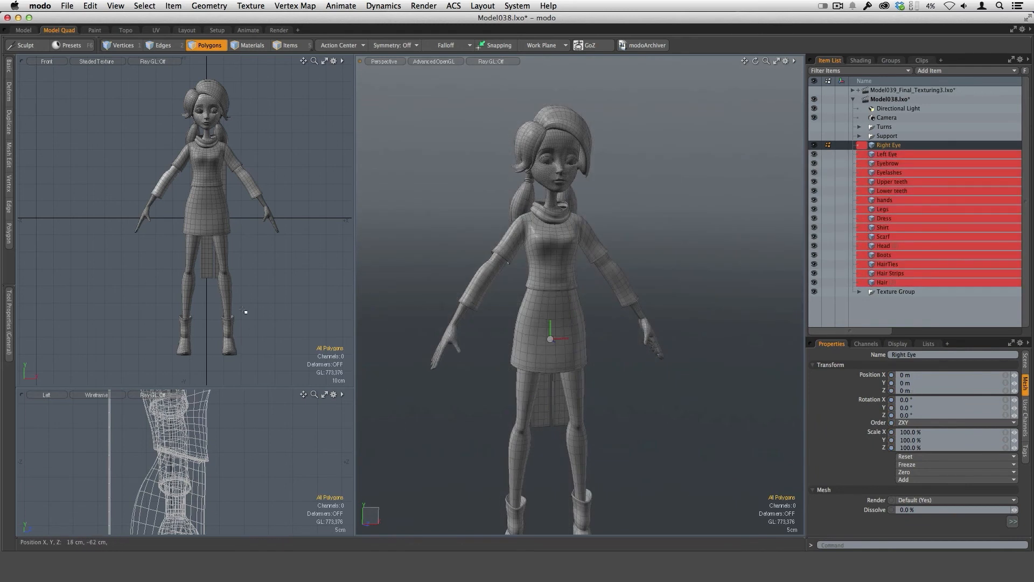
pyautogui.scroll(2, 295, 261)
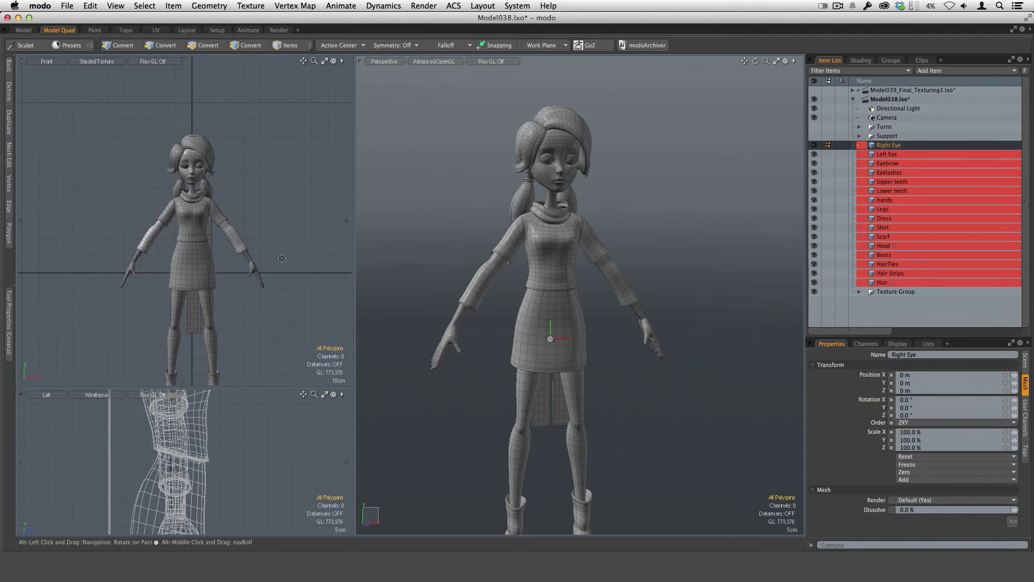
pyautogui.scroll(4, 287, 276)
pyautogui.scroll(-6, 291, 285)
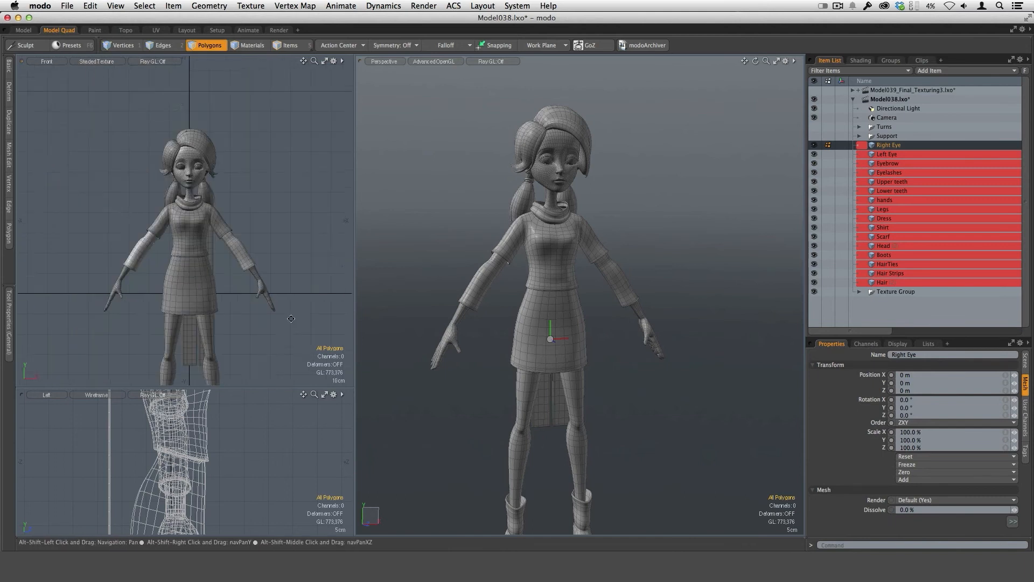
pyautogui.keyDown('shift'); pyautogui.click(888, 282); pyautogui.keyUp('shift')
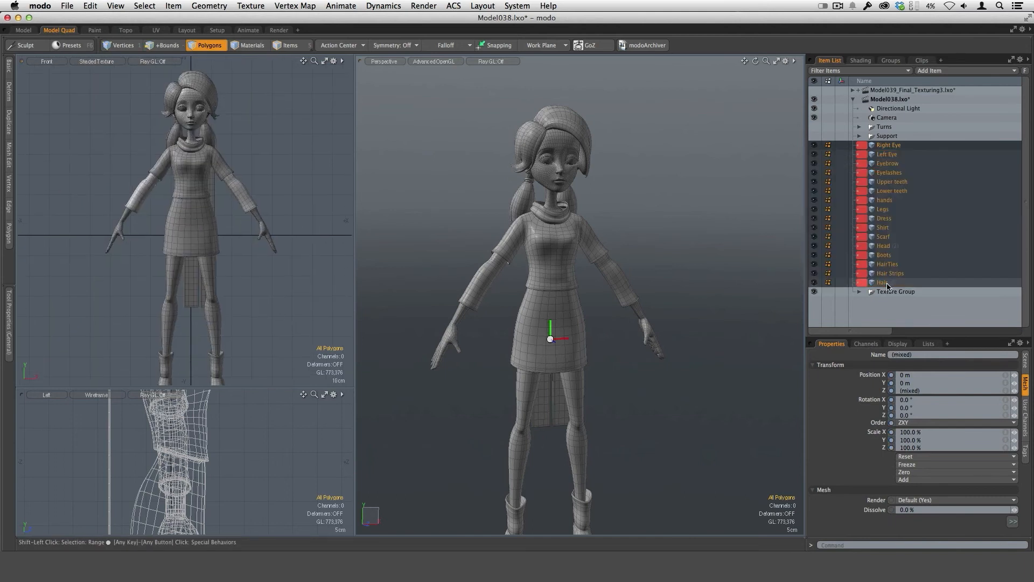
pyautogui.rightClick(887, 249)
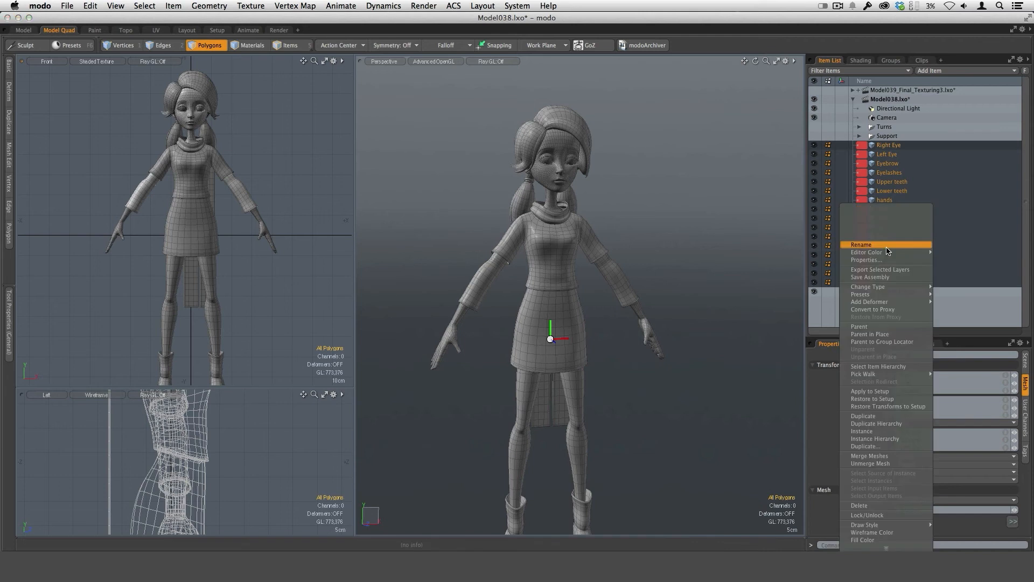
pyautogui.click(879, 457)
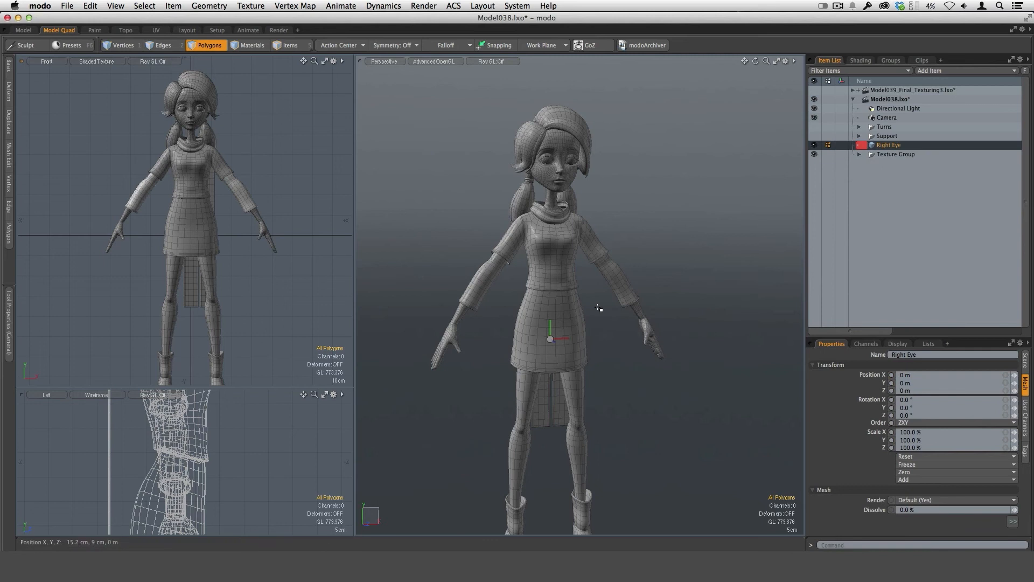
# Make the front view display the centers of selected items so the merged mesh's center can be checked.
pyautogui.keyDown('alt'); pyautogui.moveTo(592, 356); pyautogui.dragTo(613, 369); pyautogui.keyUp('alt')
pyautogui.keyDown('ctrl'); pyautogui.keyDown('alt'); pyautogui.moveTo(605, 298); pyautogui.dragTo(621, 296); pyautogui.keyUp('alt'); pyautogui.keyUp('ctrl')
pyautogui.keyDown('alt'); pyautogui.keyDown('shift'); pyautogui.moveTo(625, 337); pyautogui.dragTo(619, 348); pyautogui.keyUp('shift'); pyautogui.keyUp('alt')
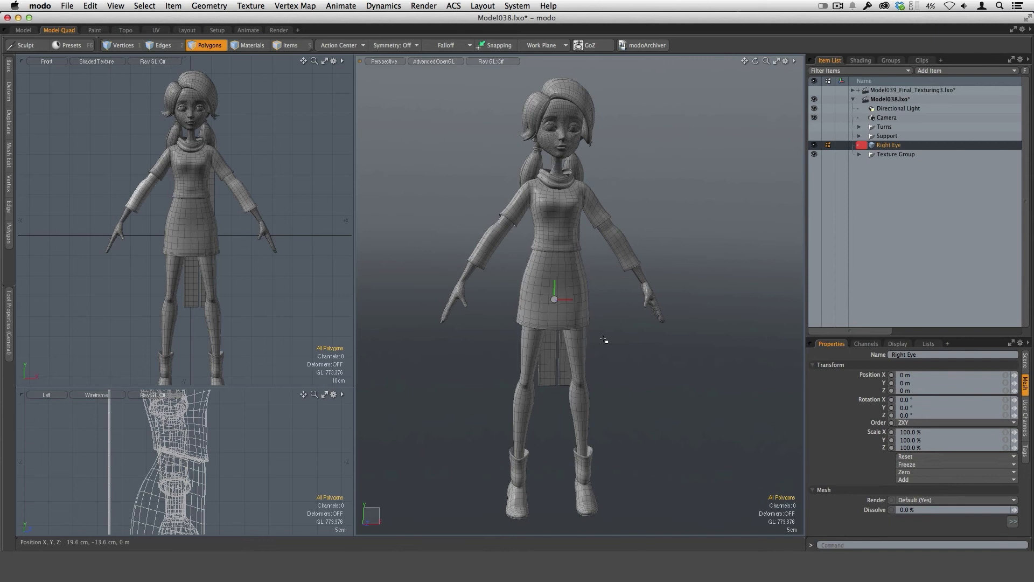
pyautogui.moveTo(608, 270)
pyautogui.keyDown('alt'); pyautogui.mouseDown()
pyautogui.moveTo(582, 281)
pyautogui.moveTo(598, 284)
pyautogui.mouseUp(); pyautogui.keyUp('alt')
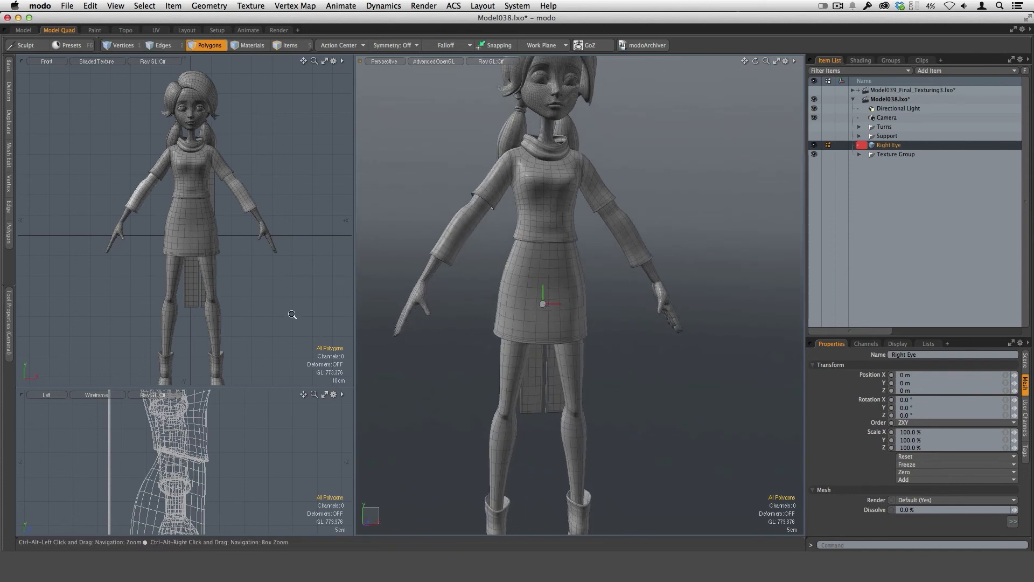
pyautogui.keyDown('ctrl'); pyautogui.keyDown('alt'); pyautogui.moveTo(292, 315); pyautogui.dragTo(259, 293); pyautogui.keyUp('alt'); pyautogui.keyUp('ctrl')
pyautogui.keyDown('alt'); pyautogui.moveTo(259, 294); pyautogui.dragTo(270, 282); pyautogui.keyUp('alt')
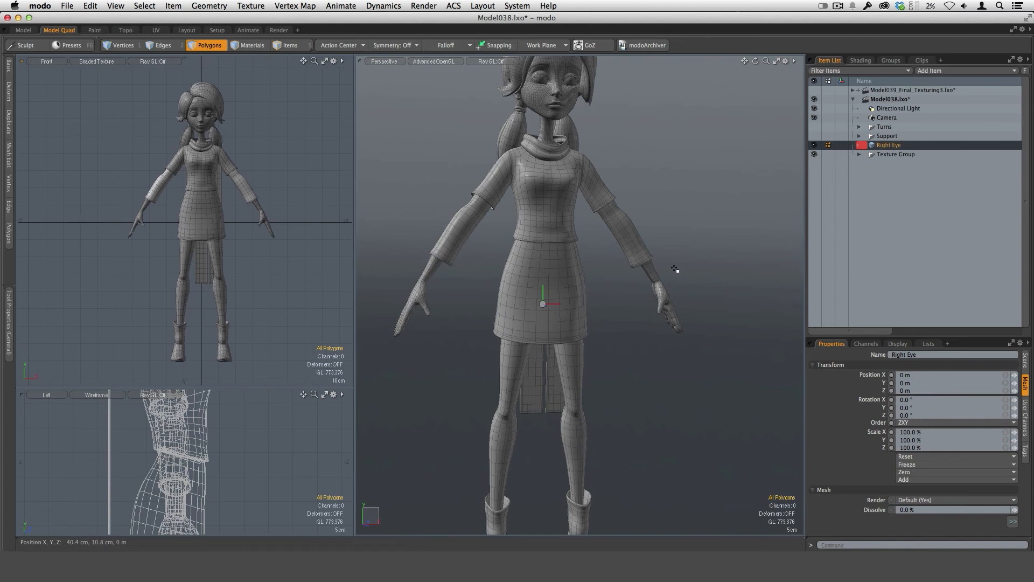
pyautogui.press('o')
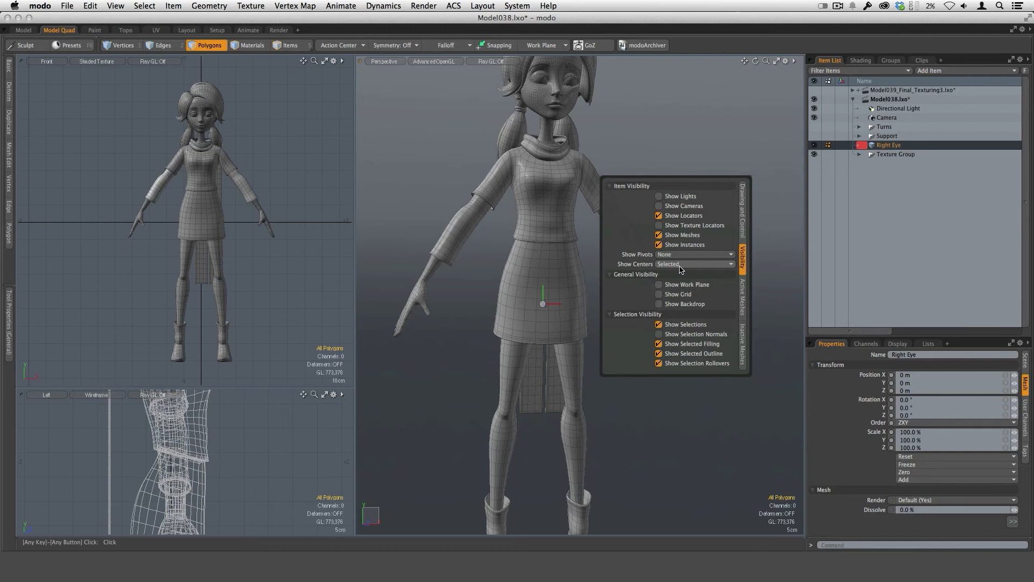
pyautogui.press('o')
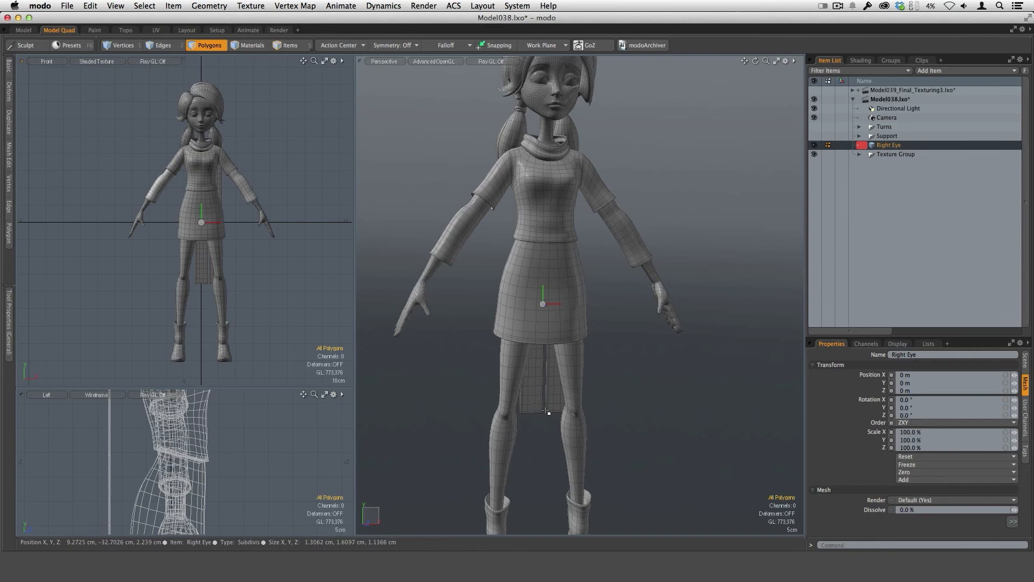
# In item selection mode, move the merged mesh's center to the bottom of its bounding box.
pyautogui.scroll(-2, 622, 381)
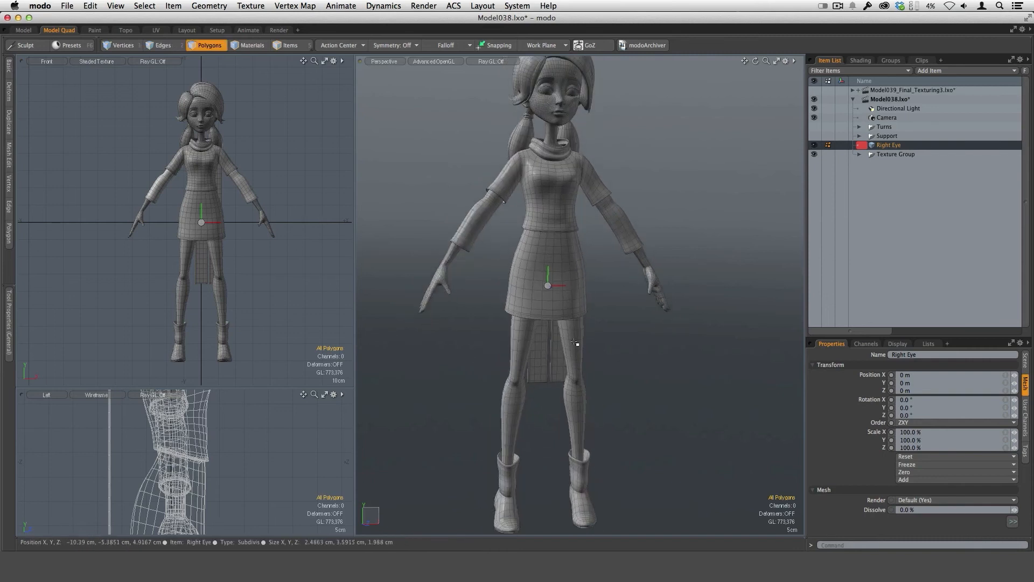
pyautogui.keyDown('ctrl'); pyautogui.keyDown('alt'); pyautogui.moveTo(619, 378); pyautogui.dragTo(364, 198); pyautogui.keyUp('alt'); pyautogui.keyUp('ctrl')
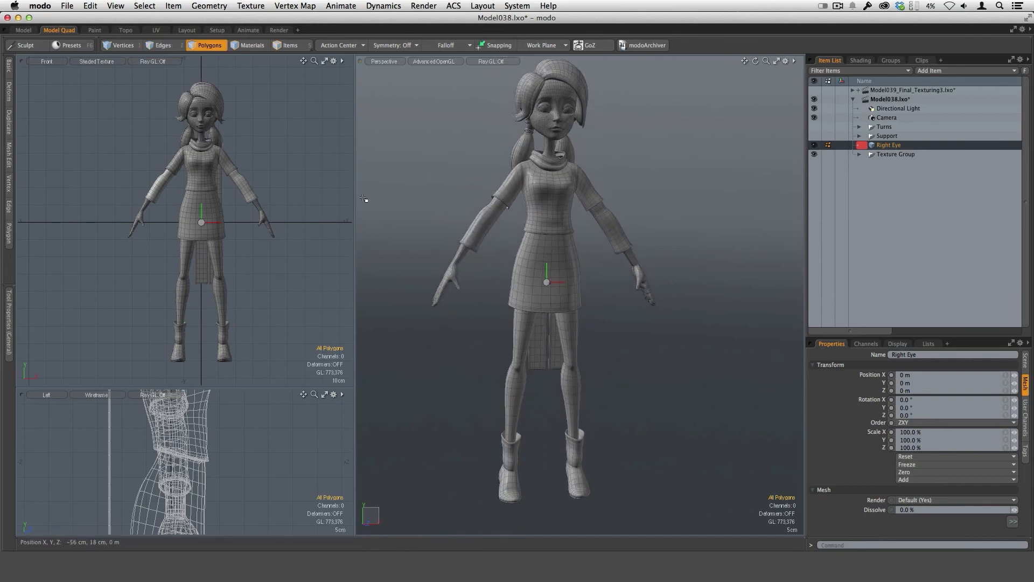
pyautogui.click(289, 47)
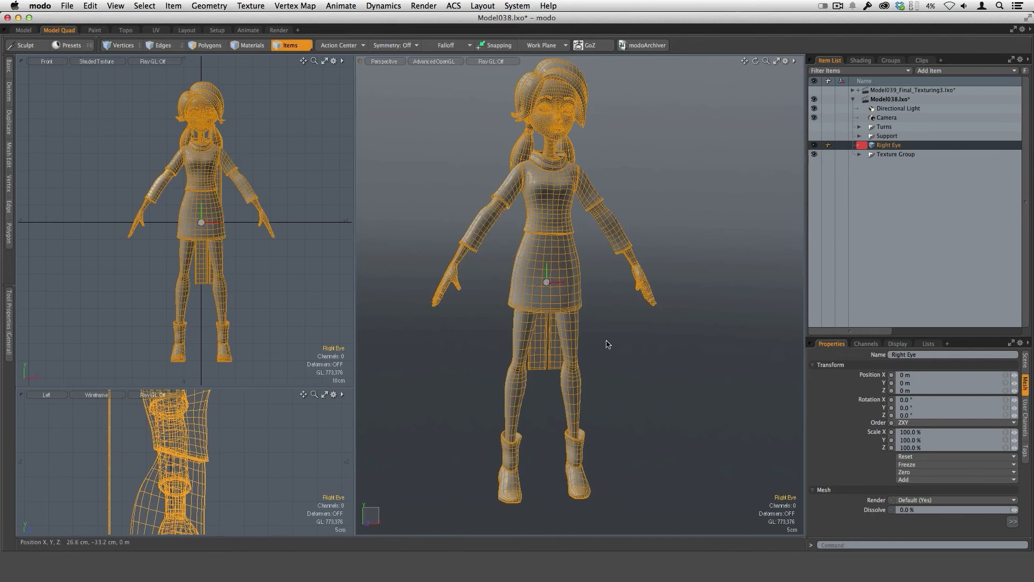
pyautogui.click(91, 6)
pyautogui.moveTo(153, 233)
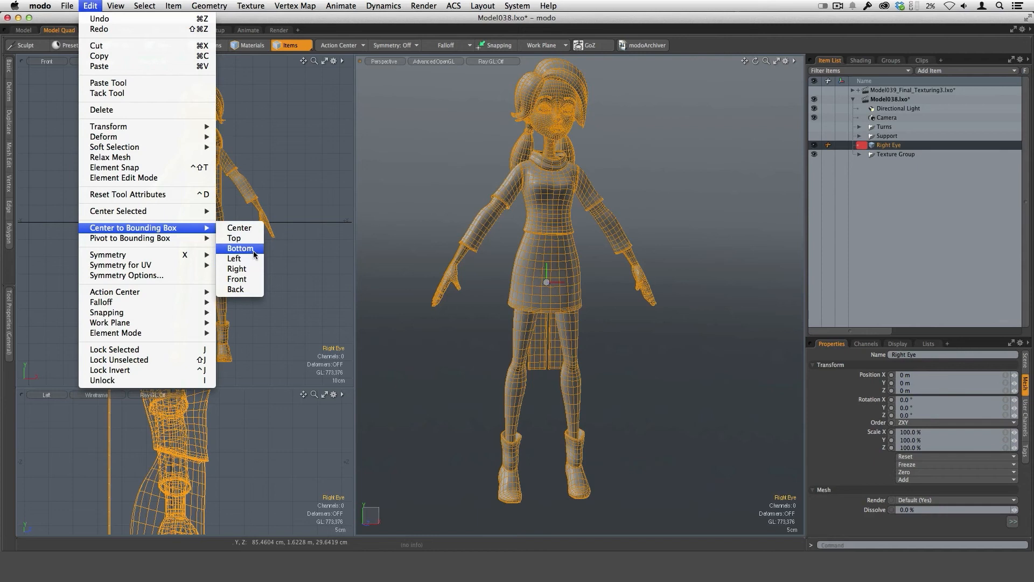
pyautogui.click(240, 248)
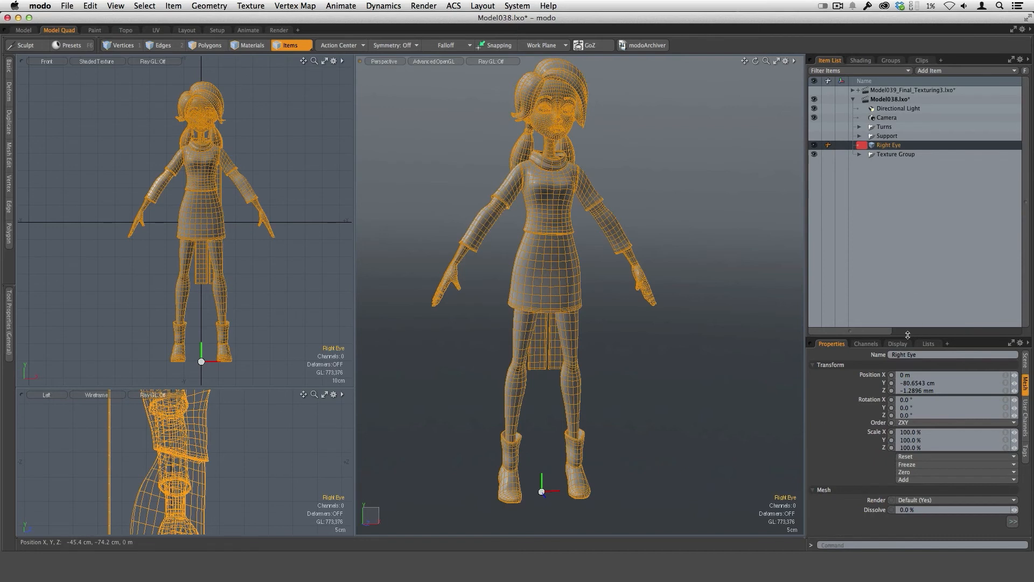
# Set the merged mesh's Y and Z positions to 0 so the feet stand at the origin.
pyautogui.moveTo(908, 335); pyautogui.dragTo(902, 240)
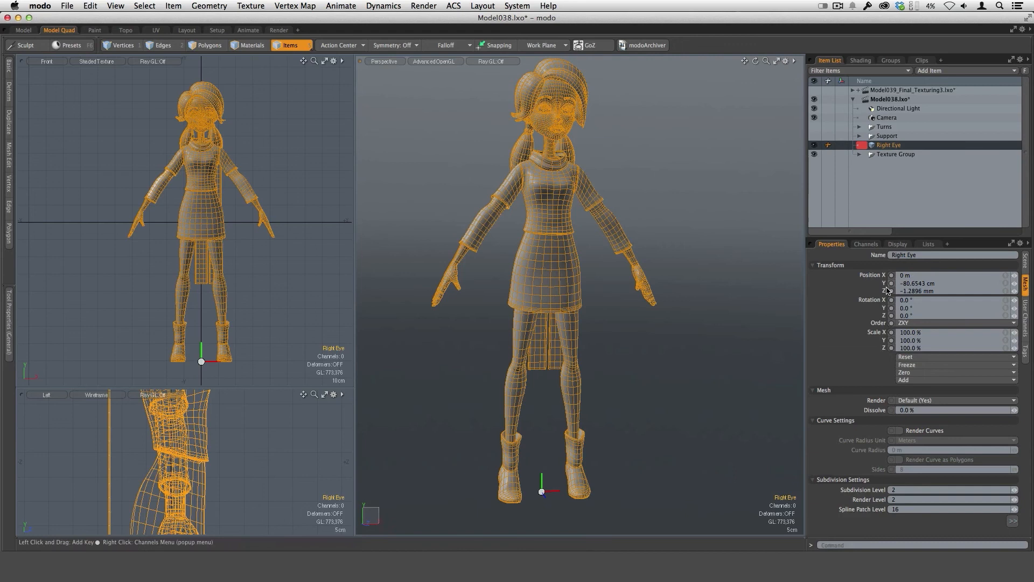
pyautogui.click(937, 283)
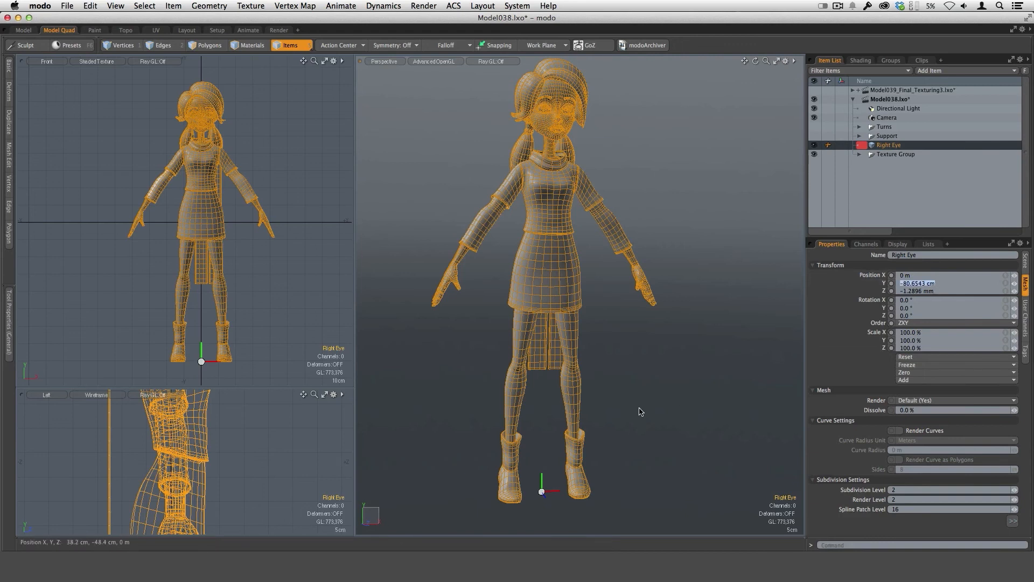
pyautogui.write('0')
pyautogui.press('Return')
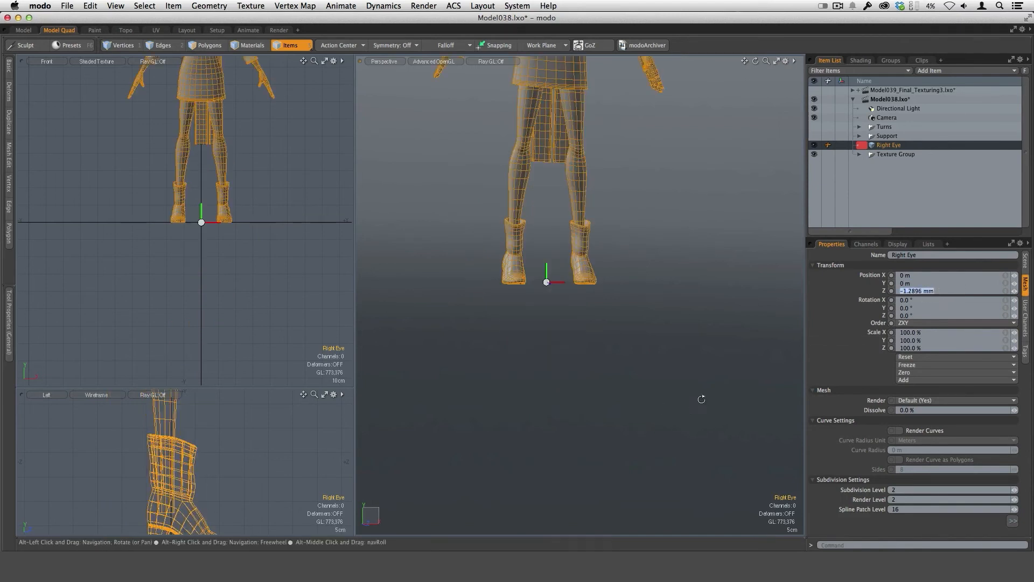
pyautogui.scroll(-2, 700, 398)
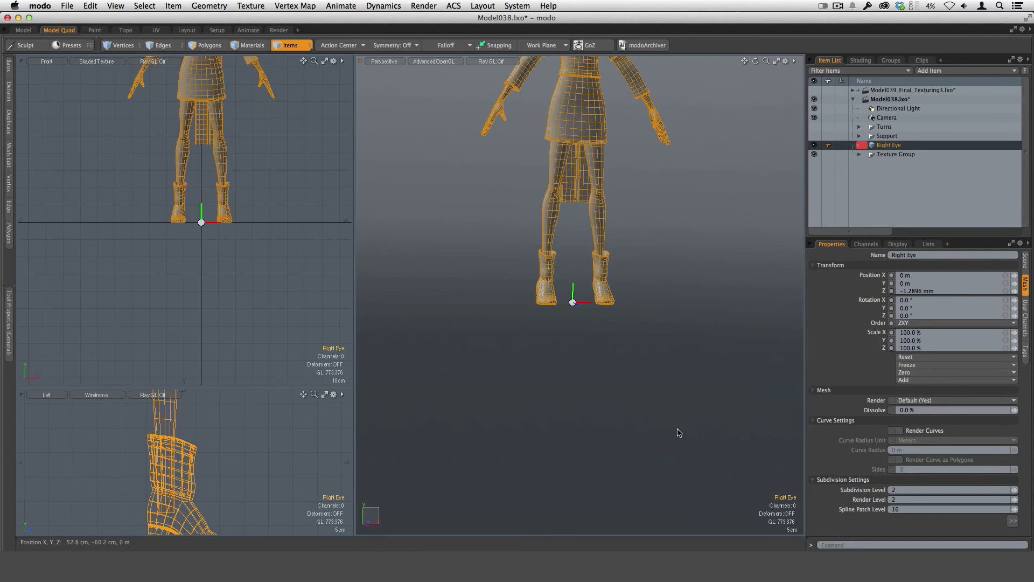
pyautogui.press('`')
pyautogui.press('Return')
pyautogui.write('0')
pyautogui.press('Return')
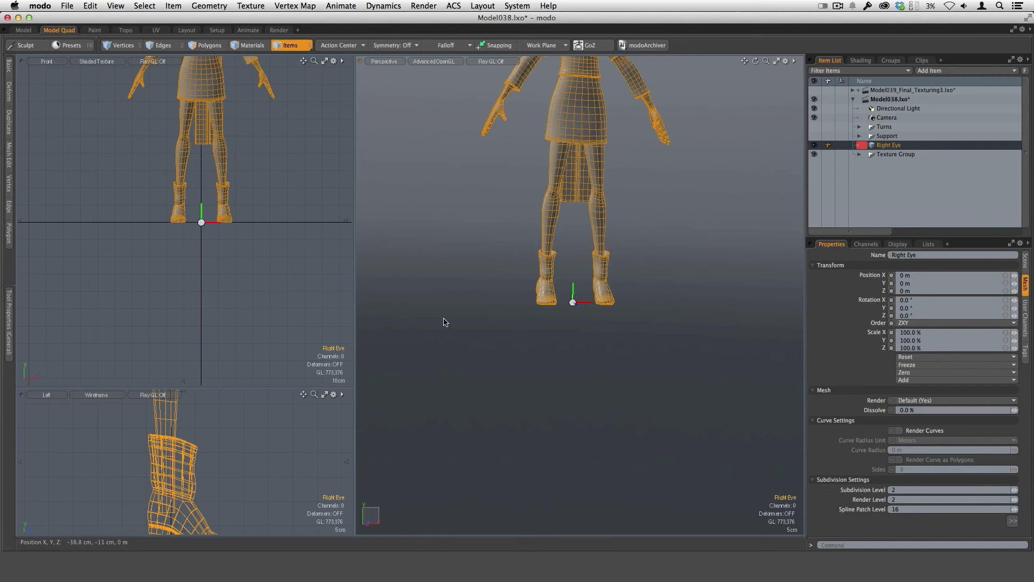
# Deselect the merged mesh and examine how the character stands on the ground line in the front and perspective views.
pyautogui.keyDown('alt'); pyautogui.moveTo(228, 264); pyautogui.dragTo(230, 353); pyautogui.keyUp('alt')
pyautogui.scroll(2, 240, 288)
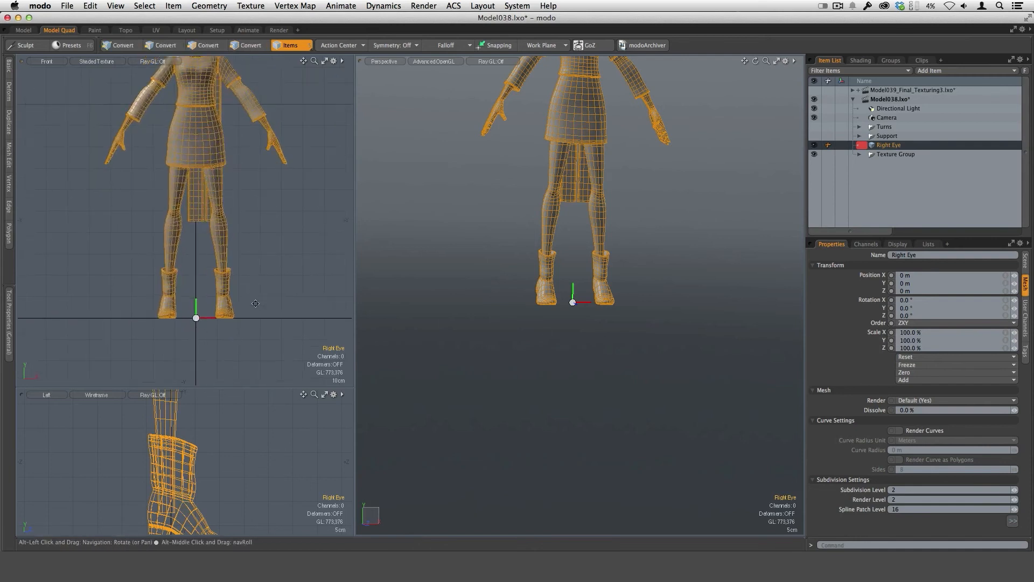
pyautogui.keyDown('alt'); pyautogui.moveTo(241, 288); pyautogui.dragTo(231, 345); pyautogui.keyUp('alt')
pyautogui.click(302, 290)
pyautogui.scroll(-4, 598, 319)
pyautogui.moveTo(598, 319)
pyautogui.keyDown('alt'); pyautogui.keyDown('shift'); pyautogui.mouseDown()
pyautogui.moveTo(585, 343)
pyautogui.moveTo(584, 270)
pyautogui.moveTo(655, 322)
pyautogui.moveTo(582, 313)
pyautogui.mouseUp(); pyautogui.keyUp('shift'); pyautogui.keyUp('alt')
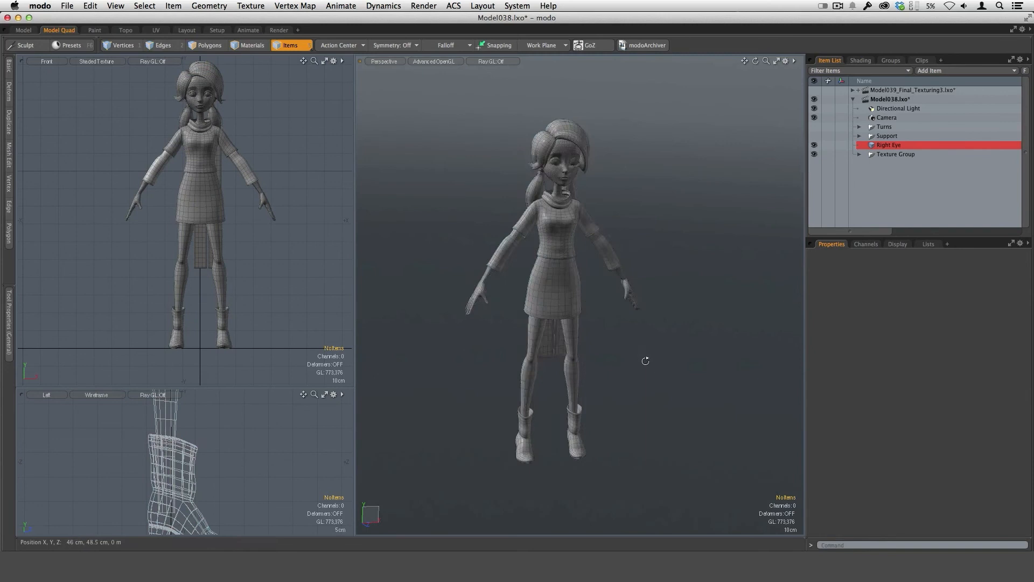
pyautogui.keyDown('alt'); pyautogui.moveTo(646, 361); pyautogui.dragTo(642, 327); pyautogui.keyUp('alt')
pyautogui.keyDown('alt'); pyautogui.moveTo(642, 327); pyautogui.dragTo(644, 357); pyautogui.keyUp('alt')
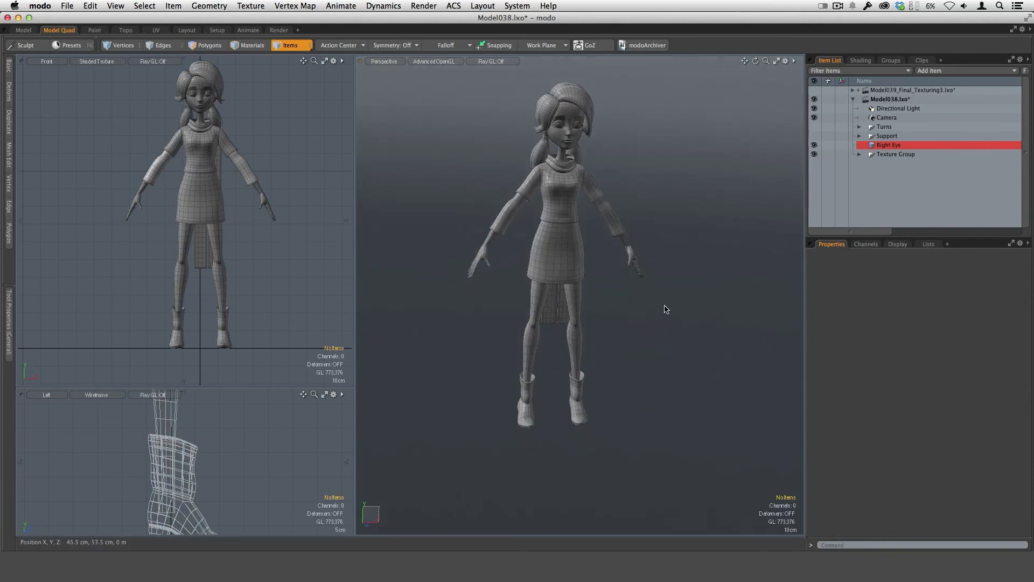
pyautogui.keyDown('alt'); pyautogui.moveTo(598, 448); pyautogui.dragTo(567, 413); pyautogui.keyUp('alt')
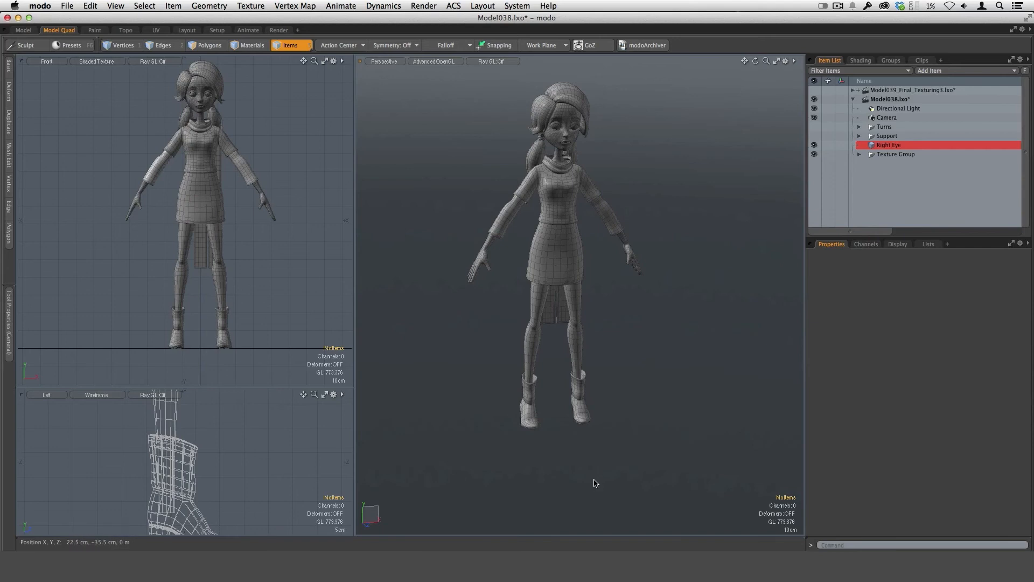
# Add an empty mesh item and create a 1 m by 1 m unit plane item at the origin beneath the character's feet.
pyautogui.press('n')
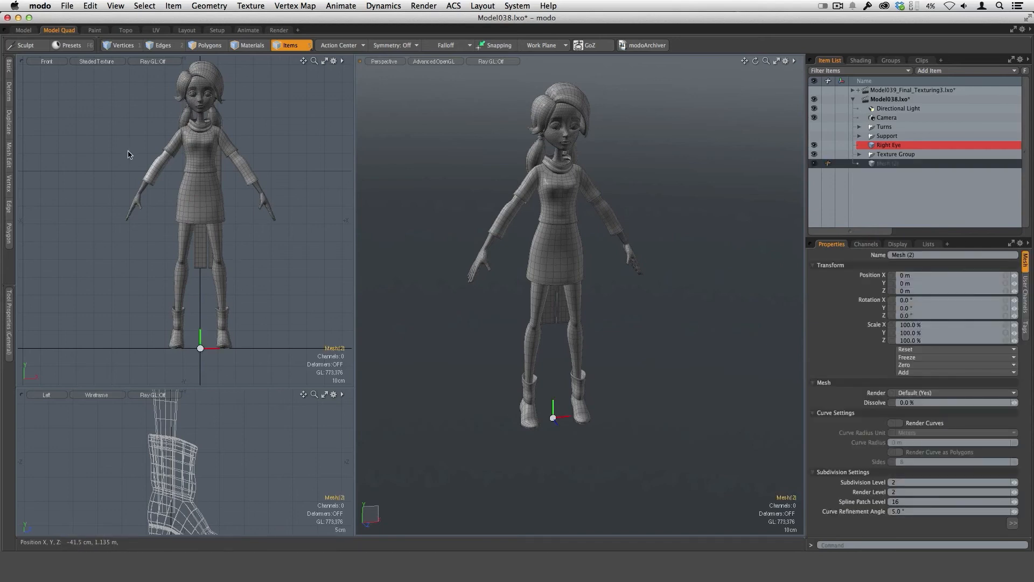
pyautogui.click(17, 271)
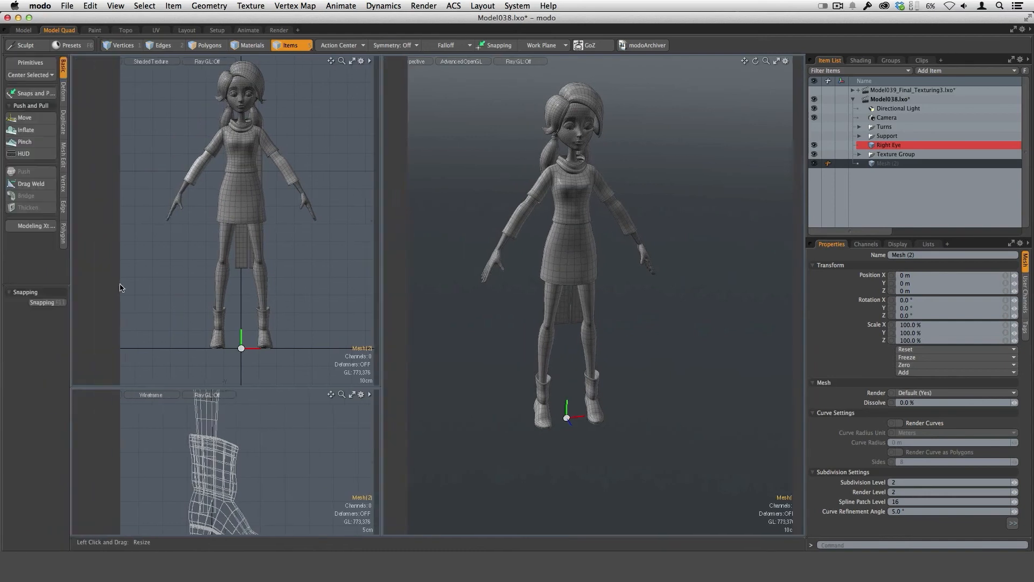
pyautogui.moveTo(120, 284); pyautogui.dragTo(122, 286)
pyautogui.click(74, 65)
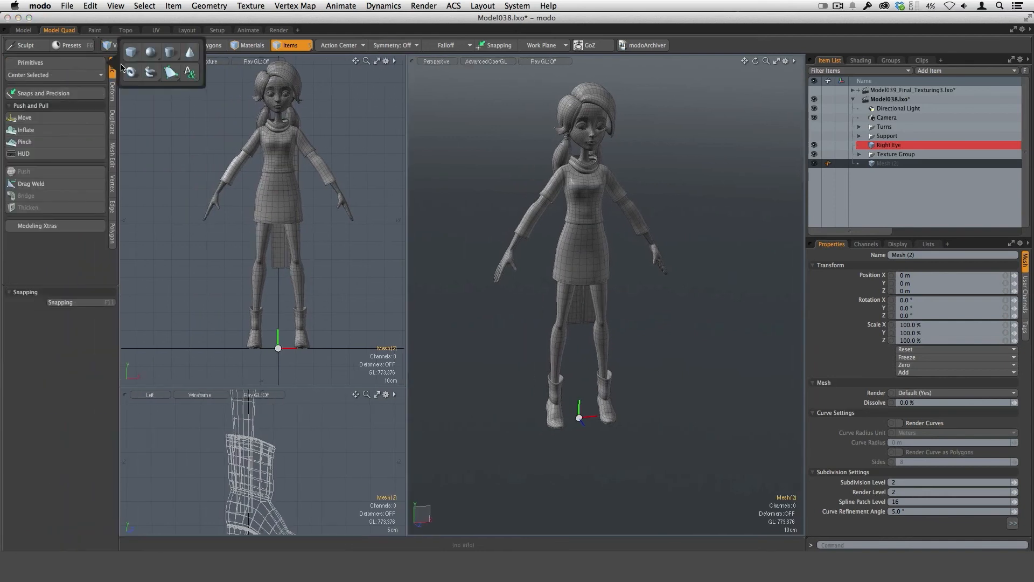
pyautogui.press('shift')
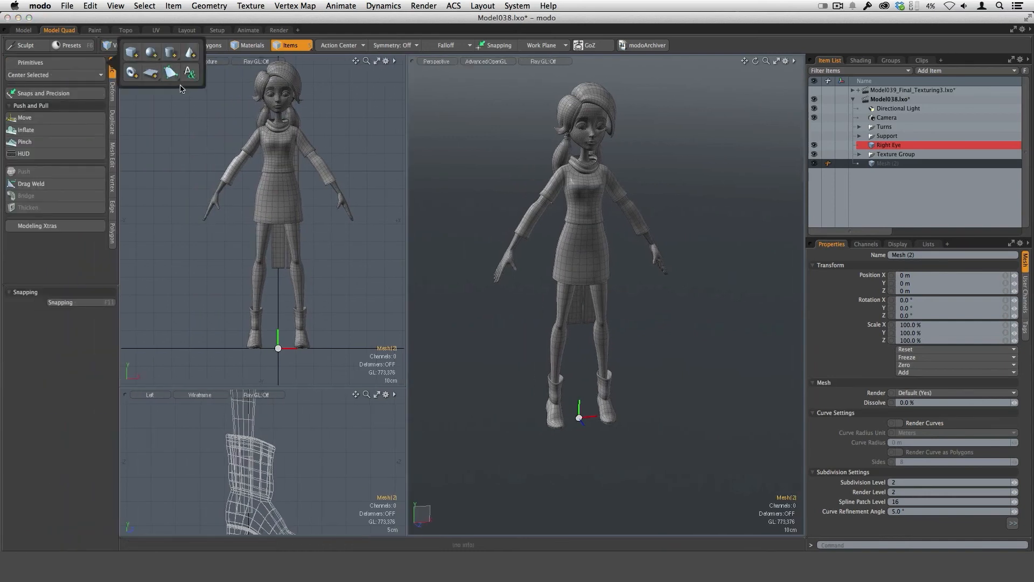
pyautogui.click(151, 72)
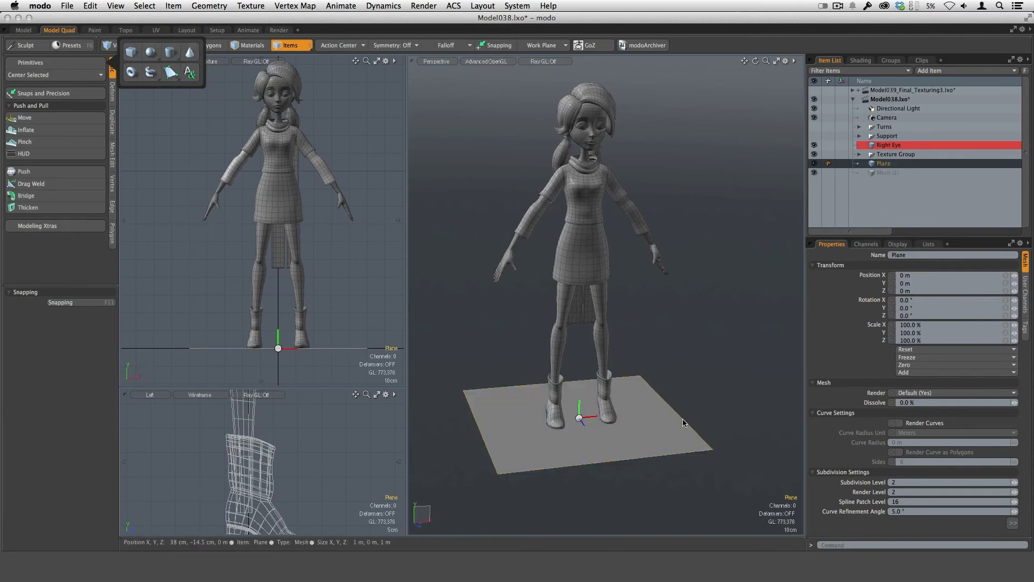
# Scale the ground plane's polygon up uniformly to about 2 m by 2 m beneath the character.
pyautogui.keyDown('alt'); pyautogui.click(639, 458); pyautogui.keyUp('alt')
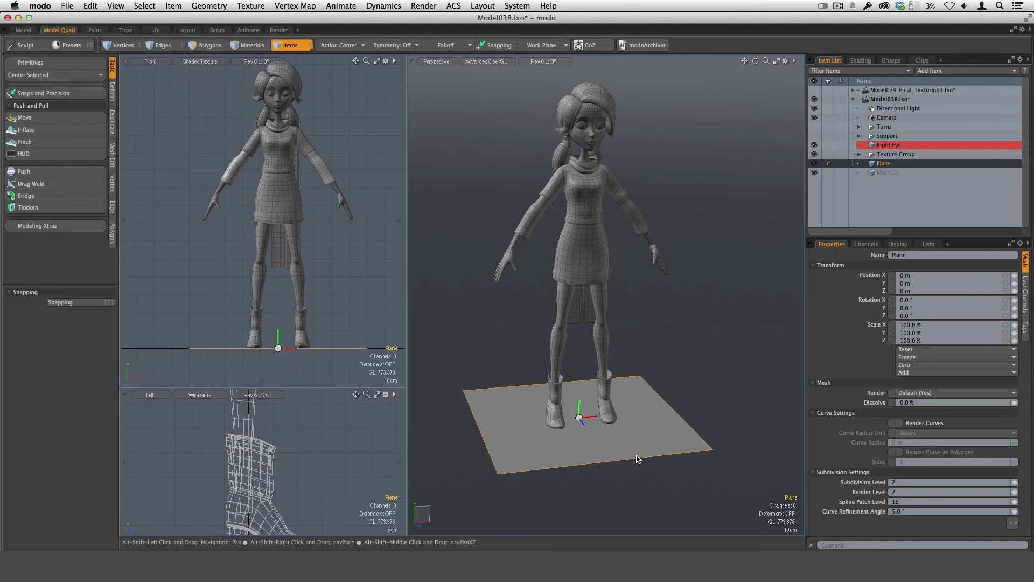
pyautogui.keyDown('alt'); pyautogui.moveTo(624, 400); pyautogui.dragTo(582, 432); pyautogui.keyUp('alt')
pyautogui.press('3')
pyautogui.press('y')
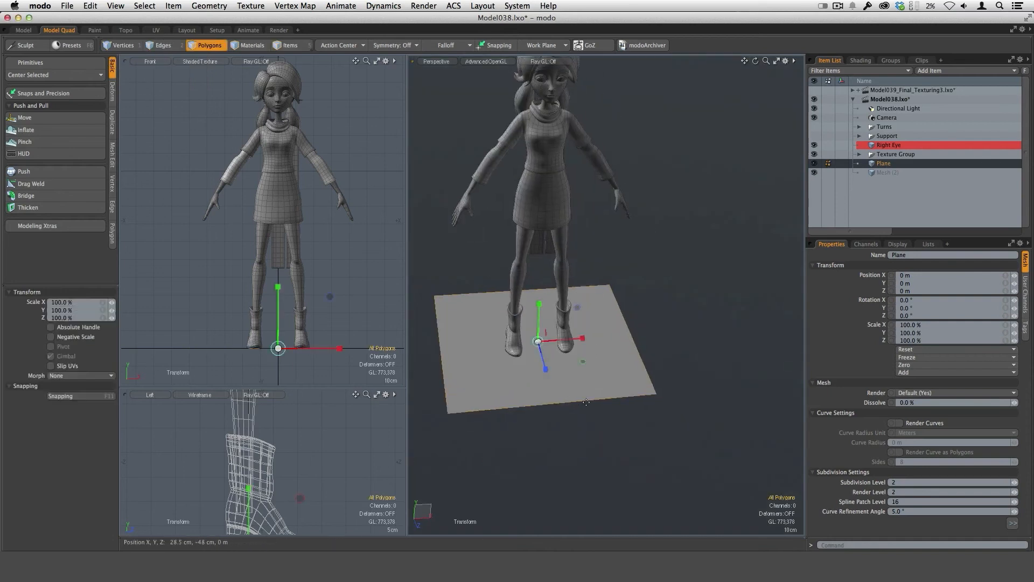
pyautogui.keyDown('alt'); pyautogui.moveTo(602, 347); pyautogui.dragTo(637, 355); pyautogui.keyUp('alt')
pyautogui.keyDown('alt'); pyautogui.moveTo(614, 423); pyautogui.dragTo(677, 337); pyautogui.keyUp('alt')
pyautogui.press('space')
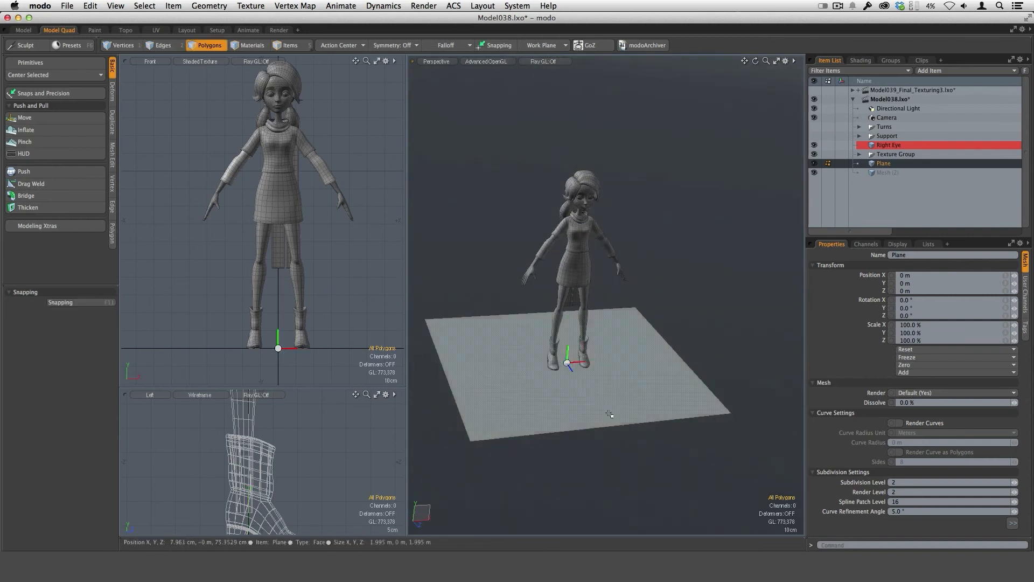
# Select the ground plane's polygon, assign it a material named Ground, and clear the selection.
pyautogui.keyDown('alt'); pyautogui.moveTo(617, 466); pyautogui.dragTo(598, 439); pyautogui.keyUp('alt')
pyautogui.keyDown('alt'); pyautogui.keyDown('shift'); pyautogui.moveTo(598, 440); pyautogui.dragTo(612, 428); pyautogui.keyUp('shift'); pyautogui.keyUp('alt')
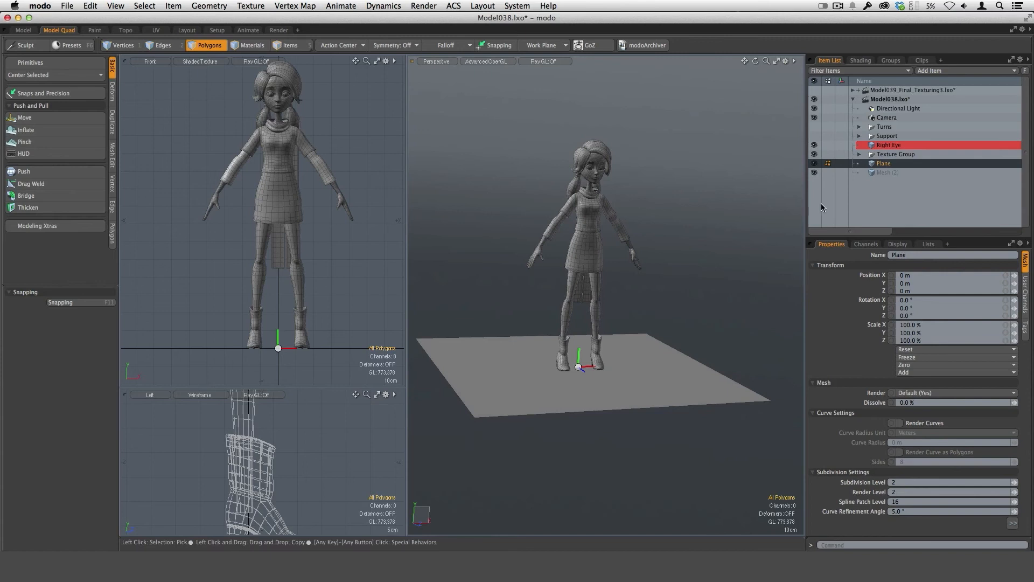
pyautogui.keyDown('alt'); pyautogui.moveTo(648, 369); pyautogui.dragTo(618, 373); pyautogui.keyUp('alt')
pyautogui.keyDown('alt'); pyautogui.moveTo(703, 308); pyautogui.dragTo(688, 353); pyautogui.keyUp('alt')
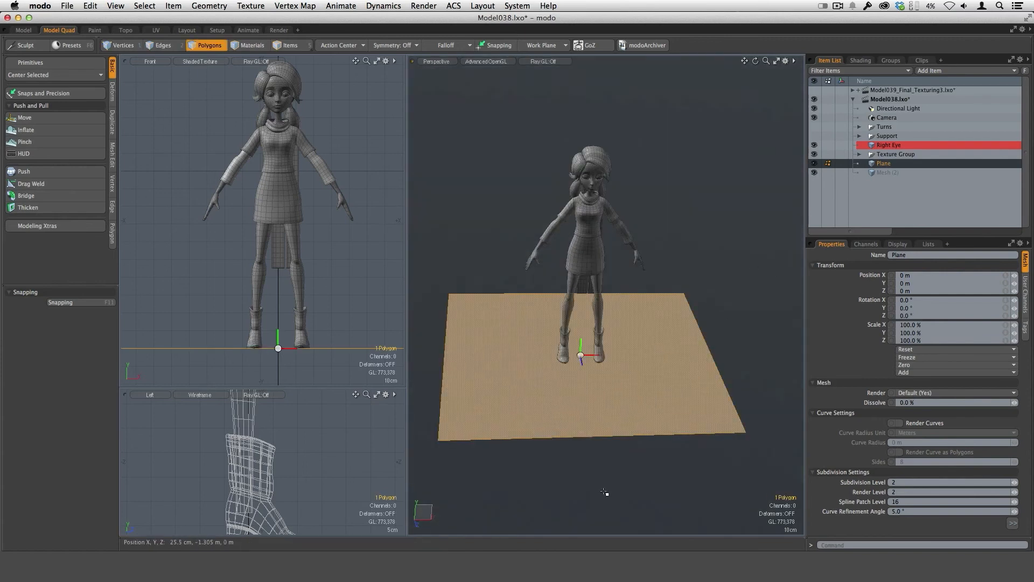
pyautogui.press('m')
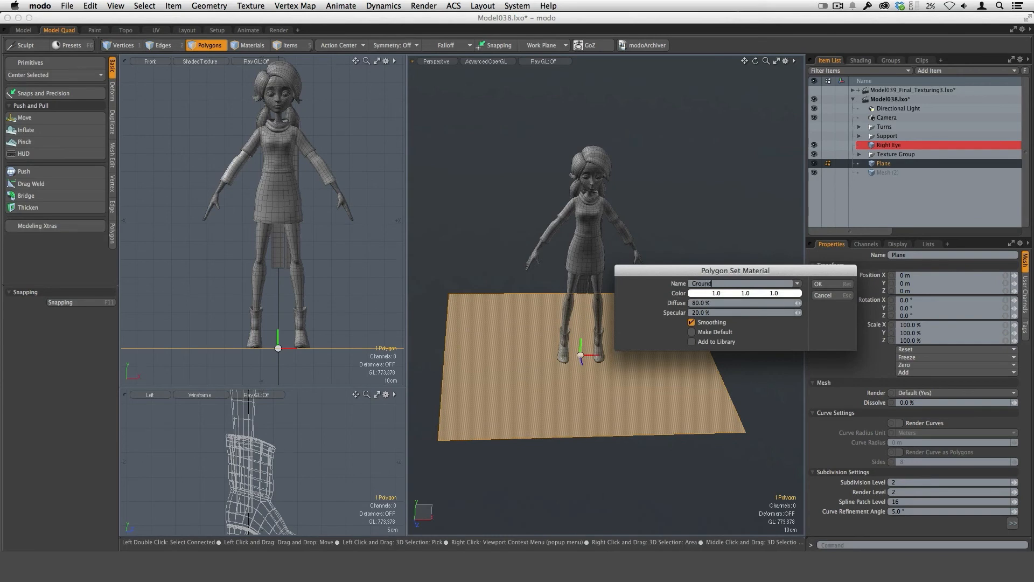
pyautogui.write('Ground')
pyautogui.press('Return')
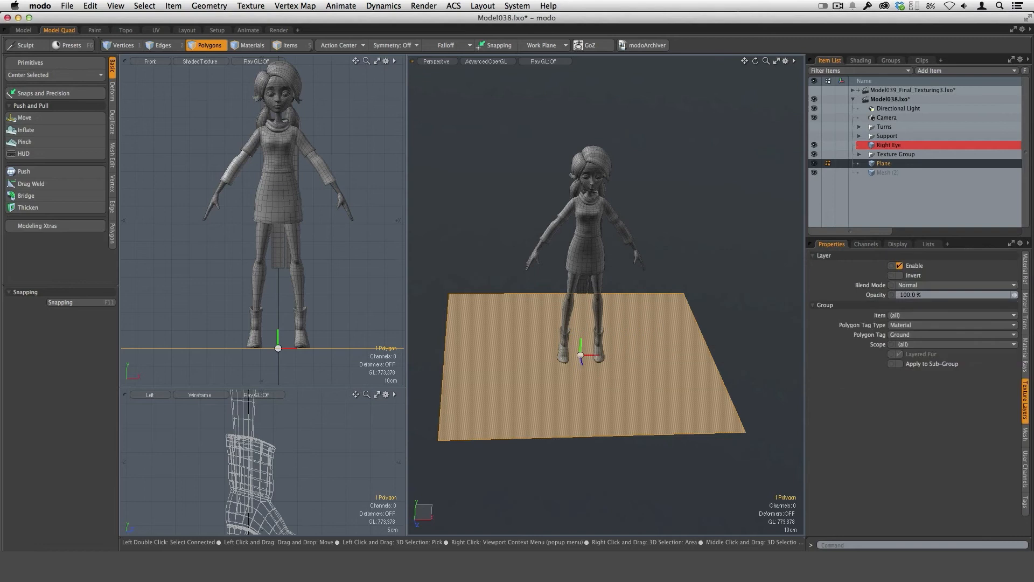
pyautogui.click(740, 303)
pyautogui.keyDown('alt'); pyautogui.moveTo(741, 301); pyautogui.dragTo(770, 297); pyautogui.keyUp('alt')
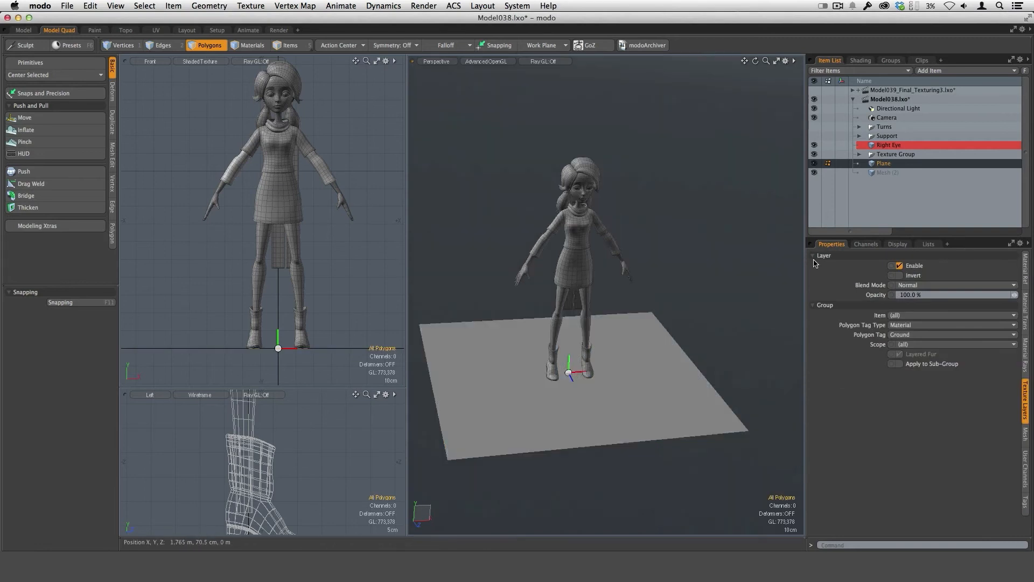
# In the empty mesh item, draw a flat vertical panel about 1.38 m by 53 cm in front of the character using the Cube tool.
pyautogui.click(887, 173)
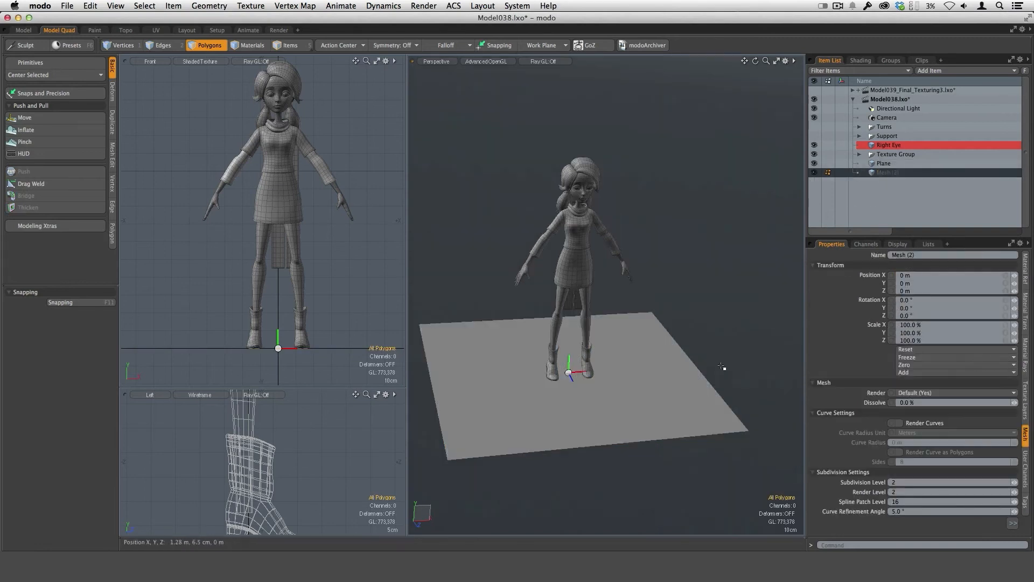
pyautogui.keyDown('alt'); pyautogui.moveTo(671, 430); pyautogui.dragTo(640, 404); pyautogui.keyUp('alt')
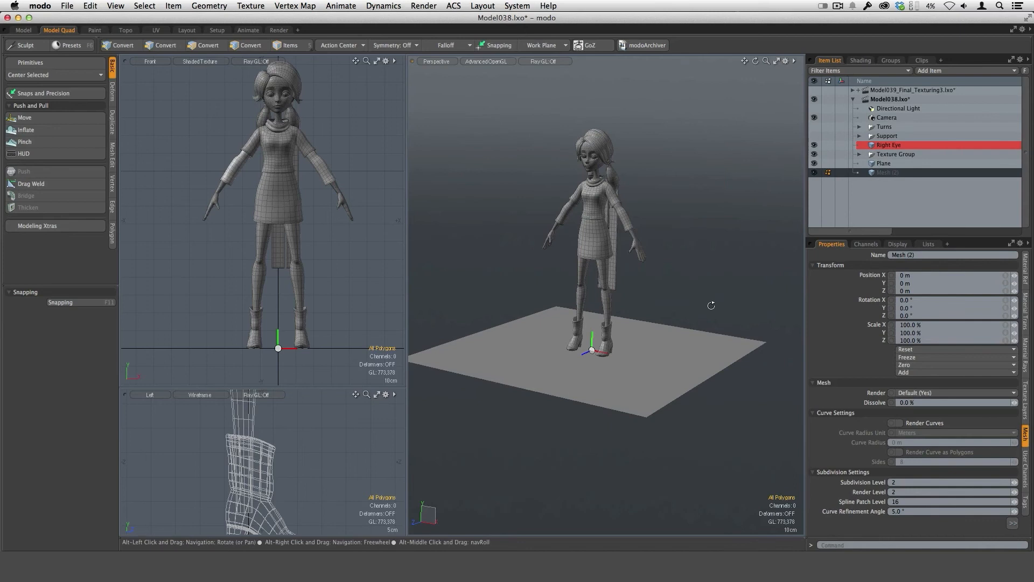
pyautogui.keyDown('alt'); pyautogui.moveTo(711, 305); pyautogui.dragTo(606, 353); pyautogui.keyUp('alt')
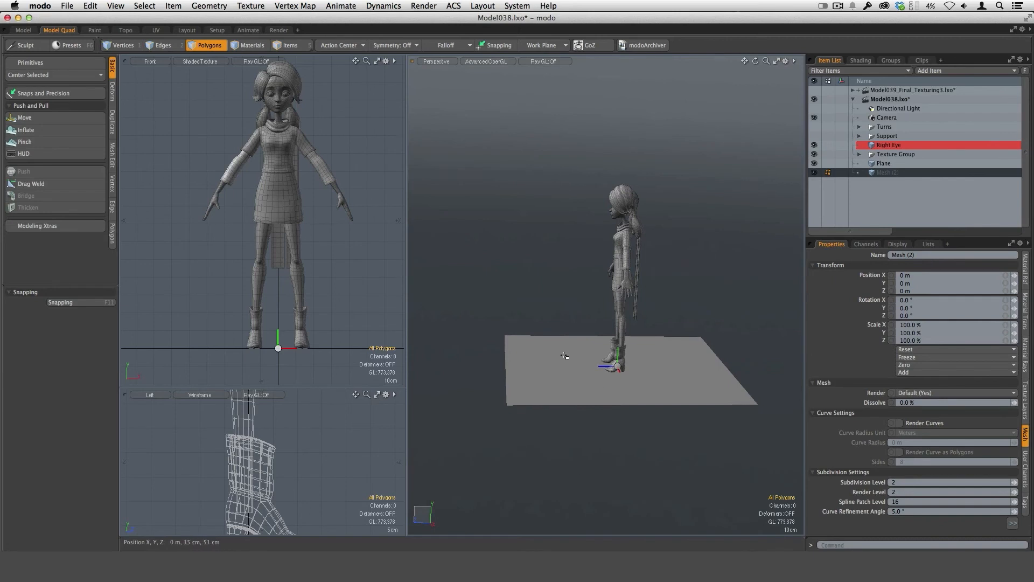
pyautogui.keyDown('alt'); pyautogui.moveTo(564, 356); pyautogui.dragTo(625, 413); pyautogui.keyUp('alt')
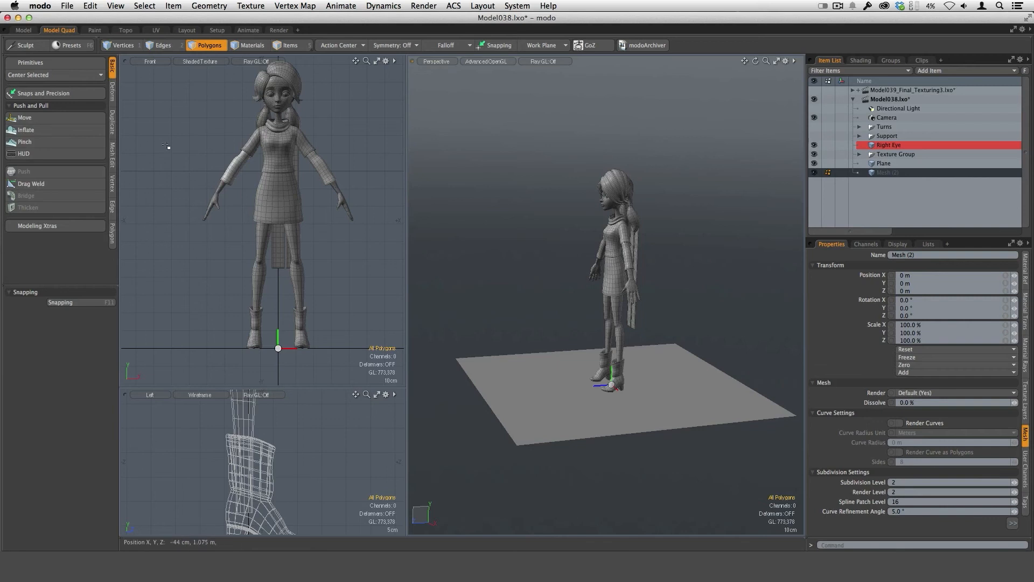
pyautogui.click(84, 63)
pyautogui.click(132, 52)
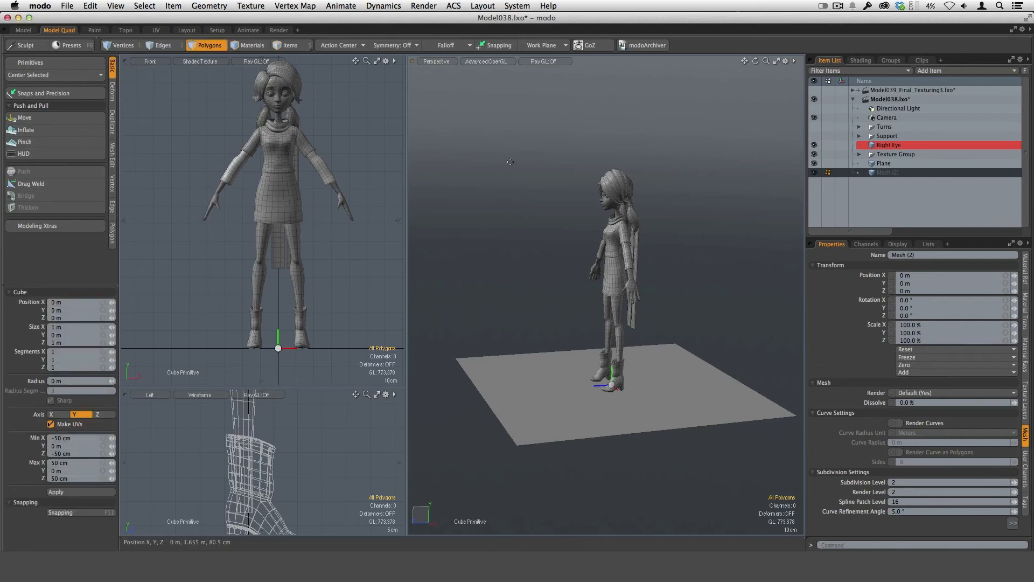
pyautogui.moveTo(531, 230); pyautogui.dragTo(579, 354)
pyautogui.keyDown('alt'); pyautogui.moveTo(649, 299); pyautogui.dragTo(697, 369); pyautogui.keyUp('alt')
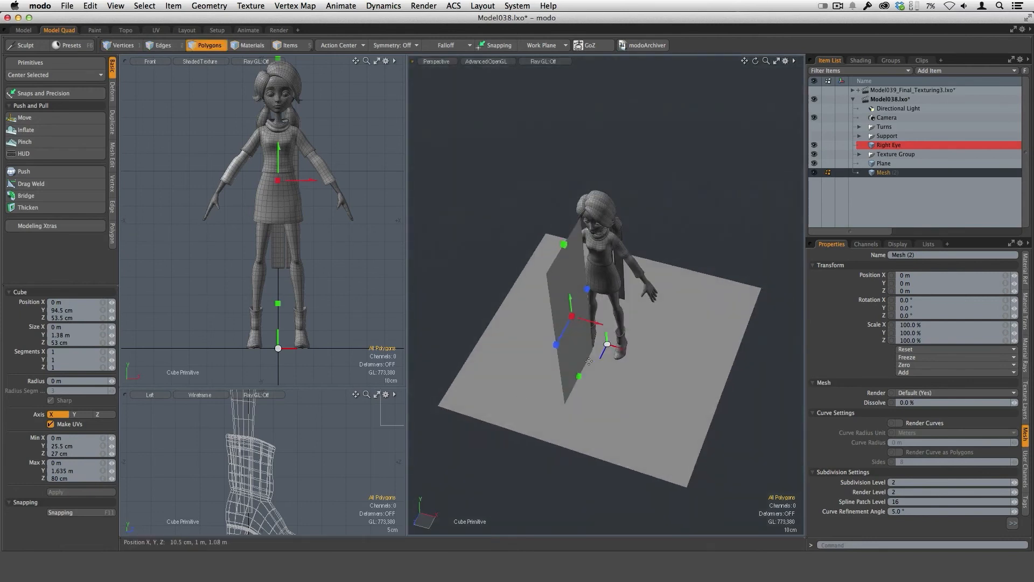
pyautogui.press('space')
pyautogui.keyDown('alt'); pyautogui.moveTo(587, 406); pyautogui.dragTo(619, 410); pyautogui.keyUp('alt')
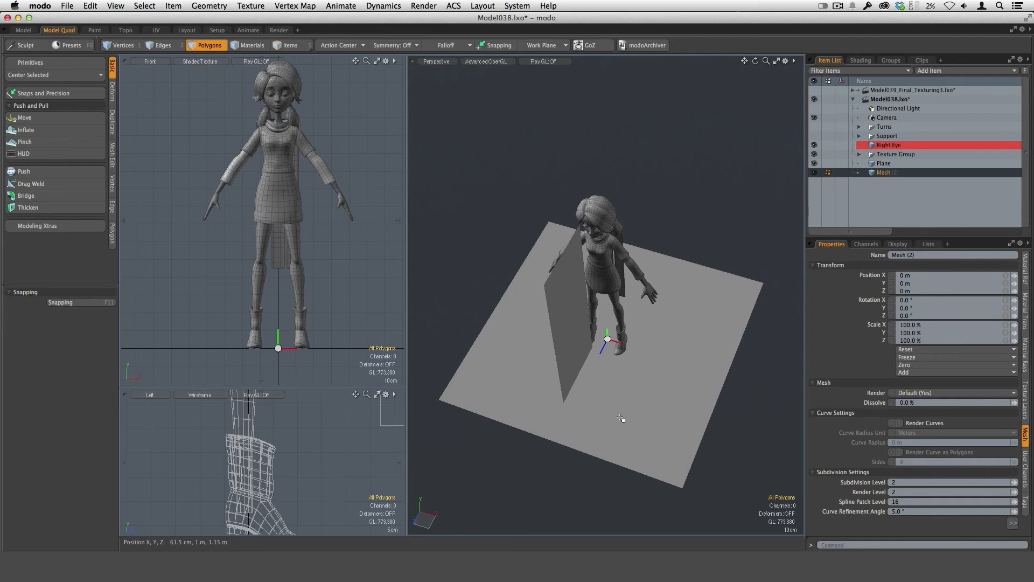
# Move the vertical panel to the character's side by about -61 cm in X, -14.5 cm in Y and -45.5 cm in Z.
pyautogui.press('w')
pyautogui.keyDown('alt'); pyautogui.moveTo(617, 351); pyautogui.dragTo(542, 319); pyautogui.keyUp('alt')
pyautogui.keyDown('alt'); pyautogui.moveTo(542, 319); pyautogui.dragTo(555, 242); pyautogui.keyUp('alt')
pyautogui.keyDown('alt'); pyautogui.moveTo(563, 293); pyautogui.dragTo(575, 294); pyautogui.keyUp('alt')
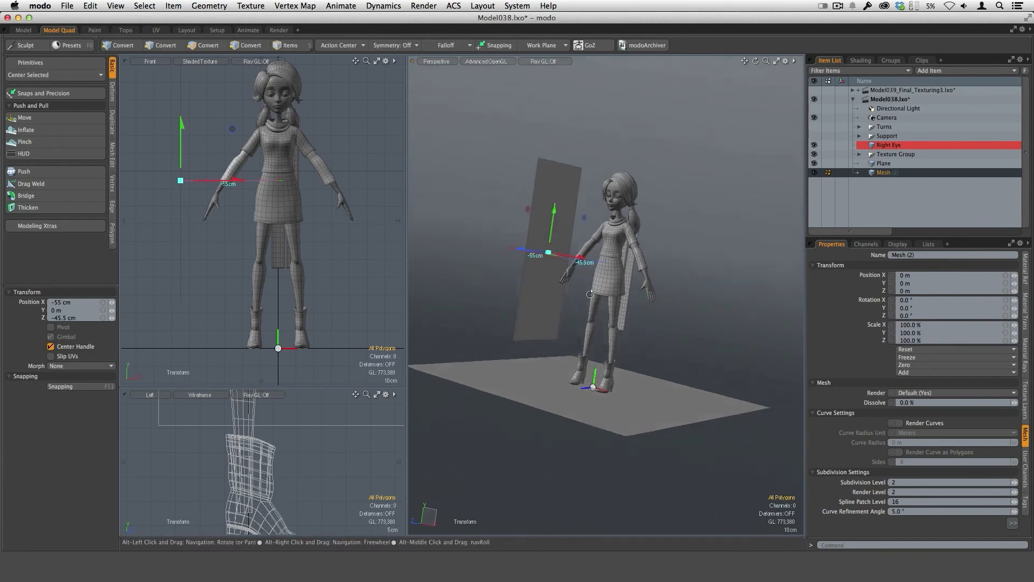
pyautogui.moveTo(556, 219); pyautogui.dragTo(553, 239)
pyautogui.keyDown('alt'); pyautogui.moveTo(604, 317); pyautogui.dragTo(564, 285); pyautogui.keyUp('alt')
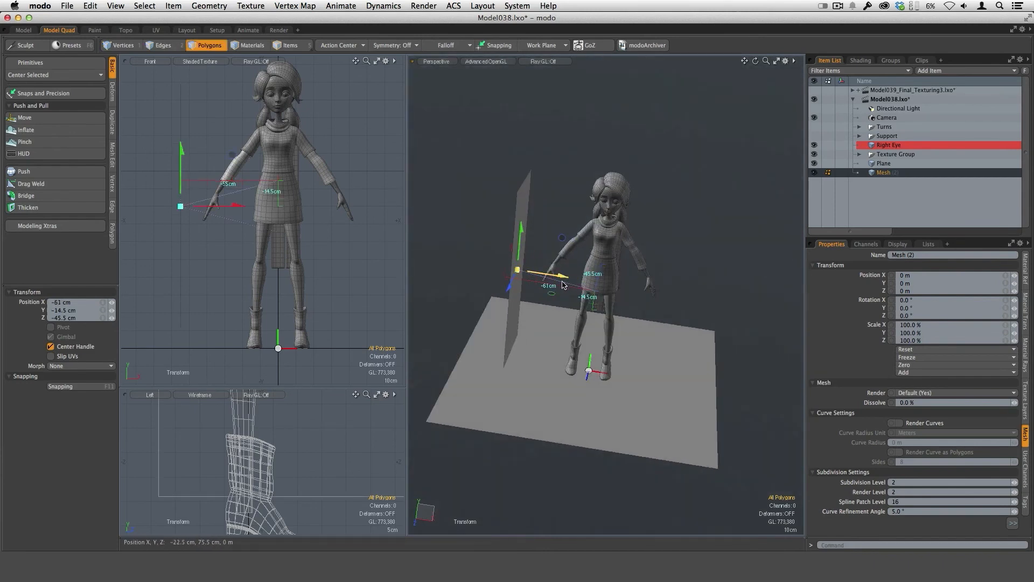
pyautogui.press('q')
# Assign the vertical panel a material named Fill.
pyautogui.keyDown('alt'); pyautogui.moveTo(600, 435); pyautogui.dragTo(631, 416); pyautogui.keyUp('alt')
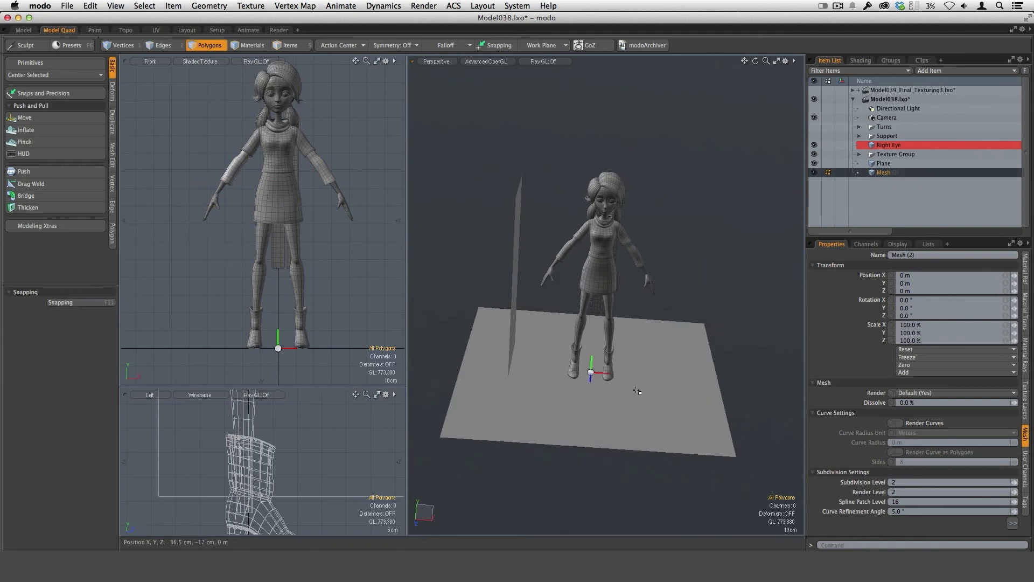
pyautogui.press('m')
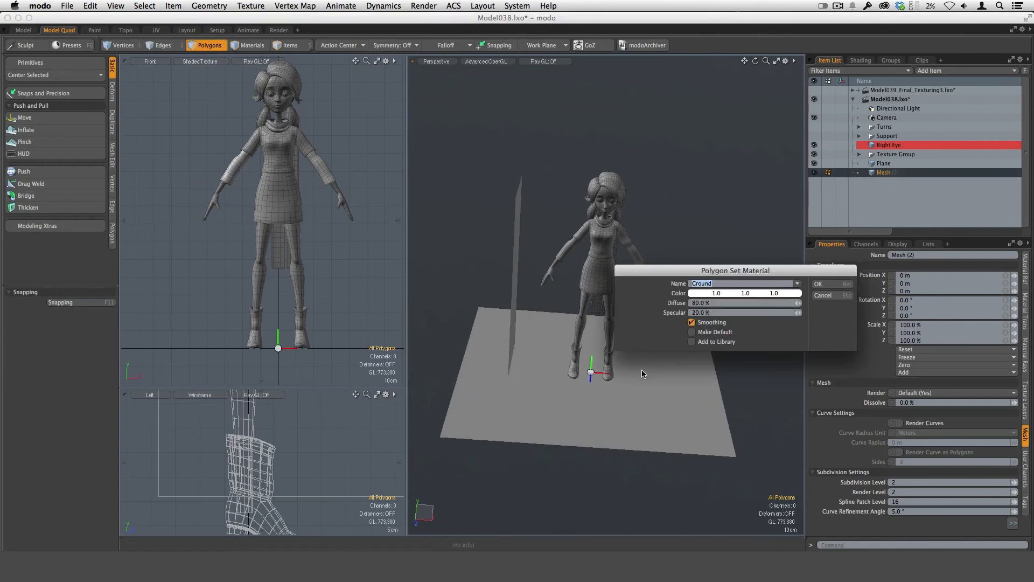
pyautogui.write('Fl')
pyautogui.press('Return')
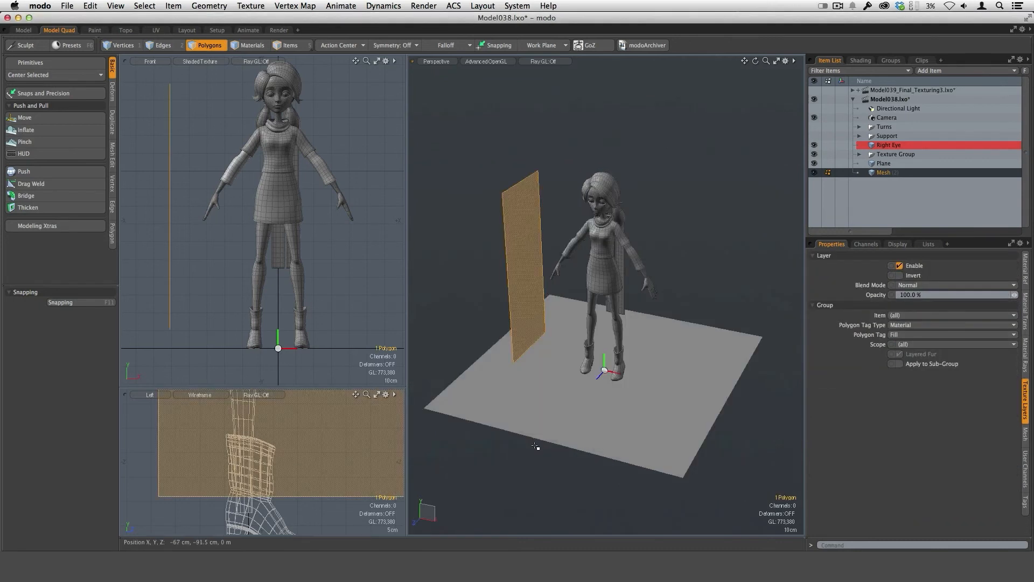
# Paste a copy of the panel into a new mesh item and rotate it about 133° around Y at the origin.
pyautogui.press('n')
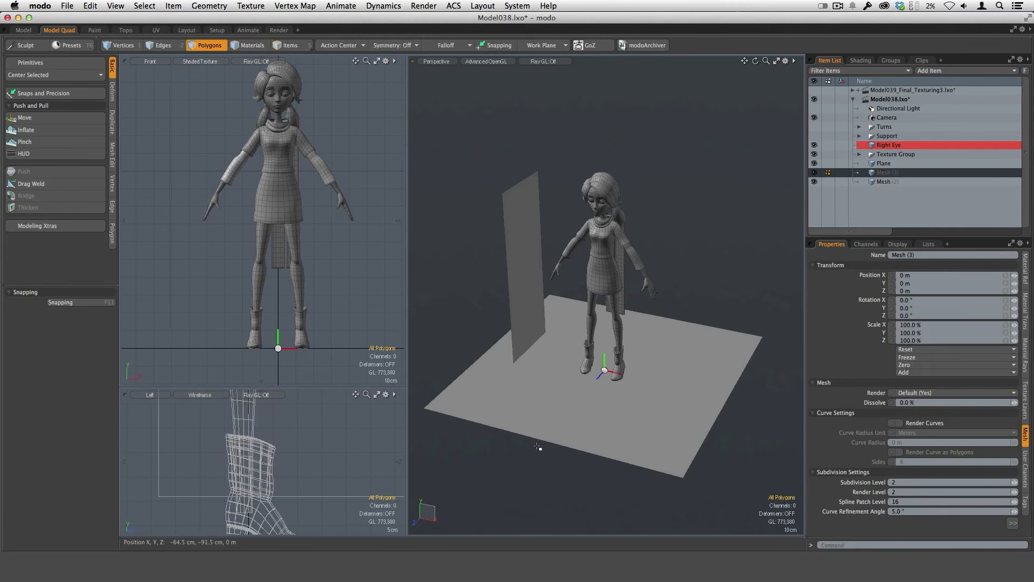
pyautogui.keyDown('alt'); pyautogui.moveTo(540, 445); pyautogui.dragTo(597, 368); pyautogui.keyUp('alt')
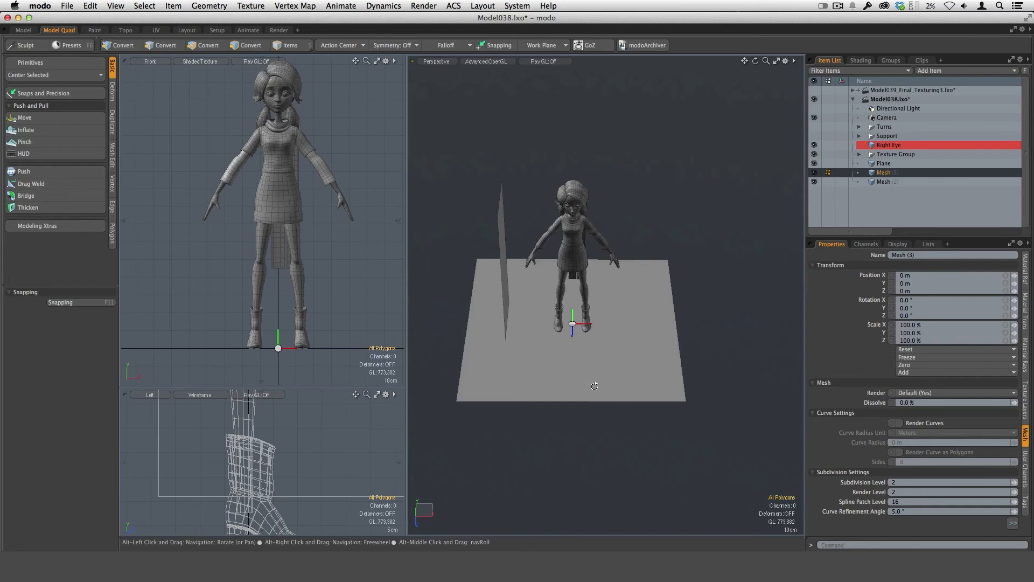
pyautogui.hotkey('alt', 'o')
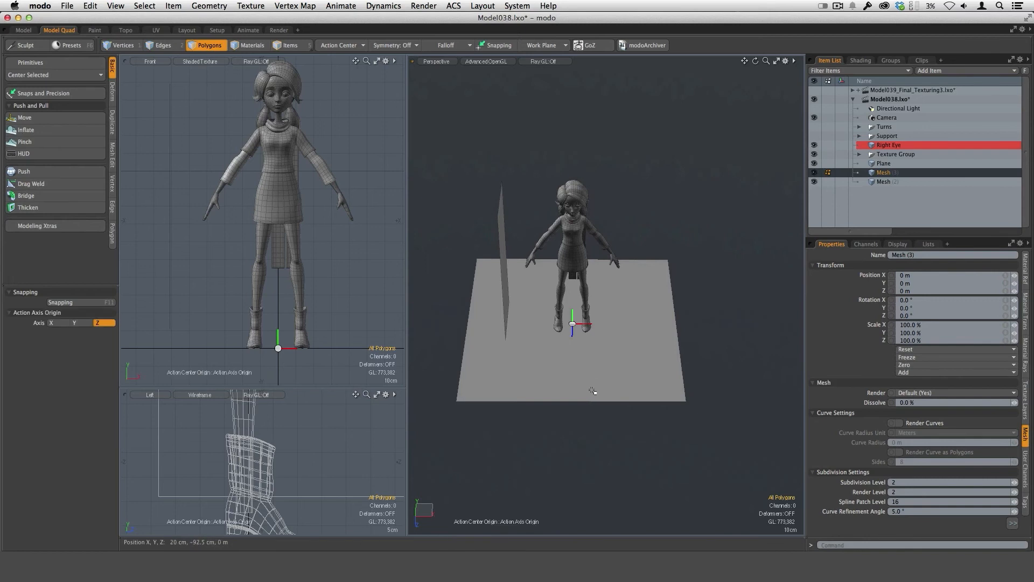
pyautogui.press('e')
pyautogui.keyDown('alt'); pyautogui.moveTo(593, 391); pyautogui.dragTo(621, 337); pyautogui.keyUp('alt')
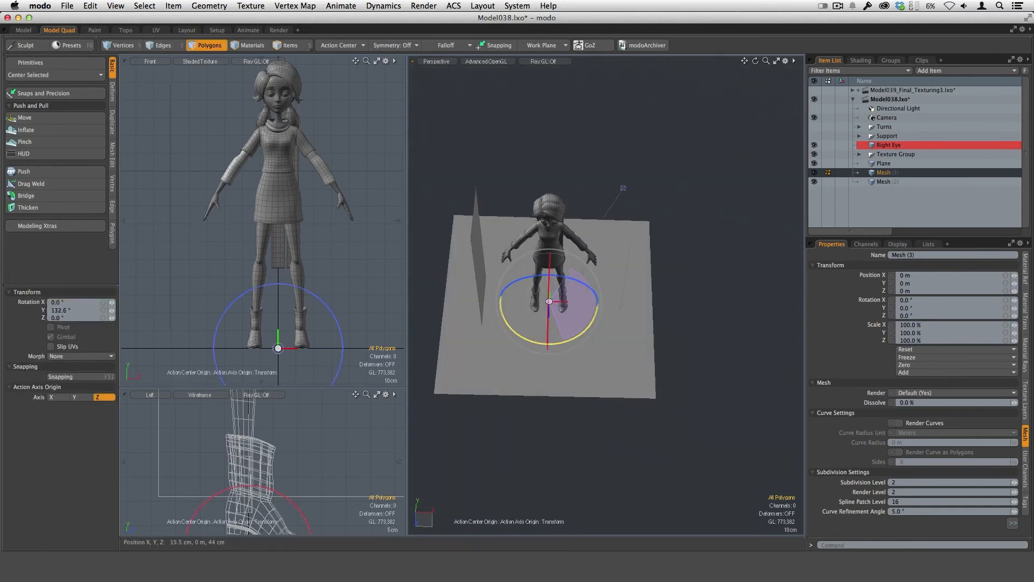
pyautogui.moveTo(623, 188); pyautogui.dragTo(622, 188)
pyautogui.keyDown('alt'); pyautogui.moveTo(589, 372); pyautogui.dragTo(599, 408); pyautogui.keyUp('alt')
pyautogui.keyDown('alt'); pyautogui.moveTo(706, 318); pyautogui.dragTo(653, 311); pyautogui.keyUp('alt')
pyautogui.moveTo(683, 310)
pyautogui.keyDown('alt'); pyautogui.keyDown('shift'); pyautogui.mouseDown()
pyautogui.moveTo(686, 295)
pyautogui.moveTo(673, 311)
pyautogui.mouseUp(); pyautogui.keyUp('shift'); pyautogui.keyUp('alt')
pyautogui.press('q')
# With the action center set to the selection, raise the copied panel, moving it about -56 cm in X and -10.6 cm in Z.
pyautogui.hotkey('alt', 's')
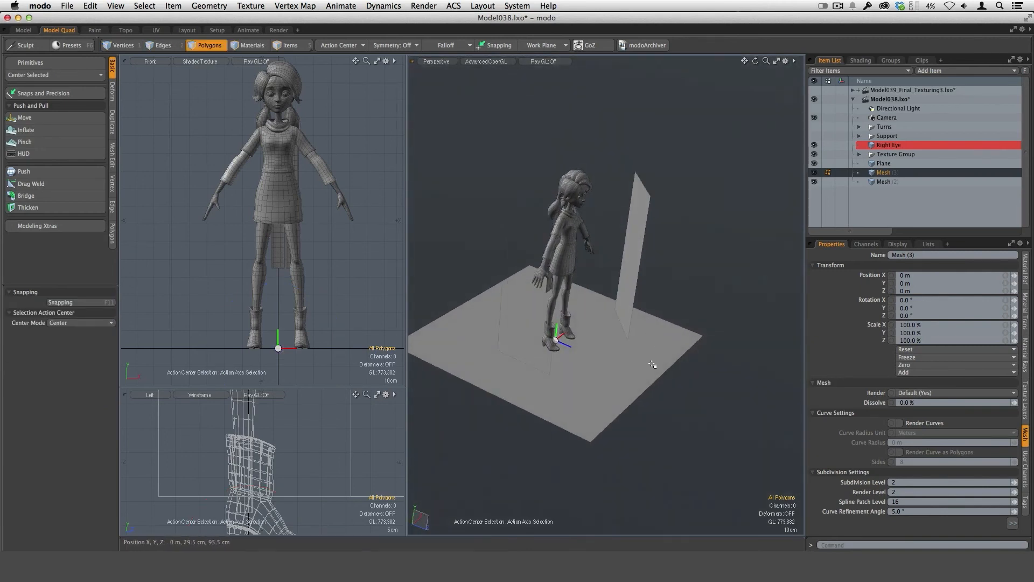
pyautogui.moveTo(653, 365)
pyautogui.keyDown('alt'); pyautogui.mouseDown()
pyautogui.moveTo(671, 377)
pyautogui.moveTo(652, 358)
pyautogui.moveTo(638, 362)
pyautogui.mouseUp(); pyautogui.keyUp('alt')
pyautogui.press('y')
pyautogui.keyDown('ctrl'); pyautogui.keyDown('alt'); pyautogui.moveTo(638, 362); pyautogui.dragTo(582, 409); pyautogui.keyUp('alt'); pyautogui.keyUp('ctrl')
pyautogui.moveTo(568, 275); pyautogui.dragTo(592, 269)
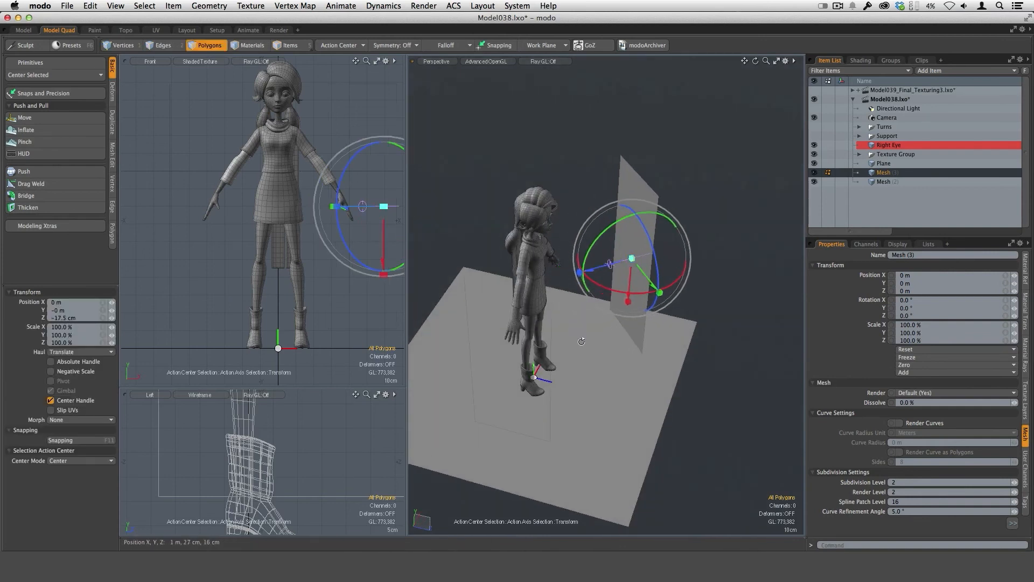
pyautogui.keyDown('alt'); pyautogui.moveTo(582, 342); pyautogui.dragTo(648, 322); pyautogui.keyUp('alt')
pyautogui.keyDown('ctrl'); pyautogui.keyDown('alt'); pyautogui.moveTo(654, 369); pyautogui.dragTo(648, 363); pyautogui.keyUp('alt'); pyautogui.keyUp('ctrl')
pyautogui.keyDown('alt'); pyautogui.keyDown('shift'); pyautogui.moveTo(650, 362); pyautogui.dragTo(680, 321); pyautogui.keyUp('shift'); pyautogui.keyUp('alt')
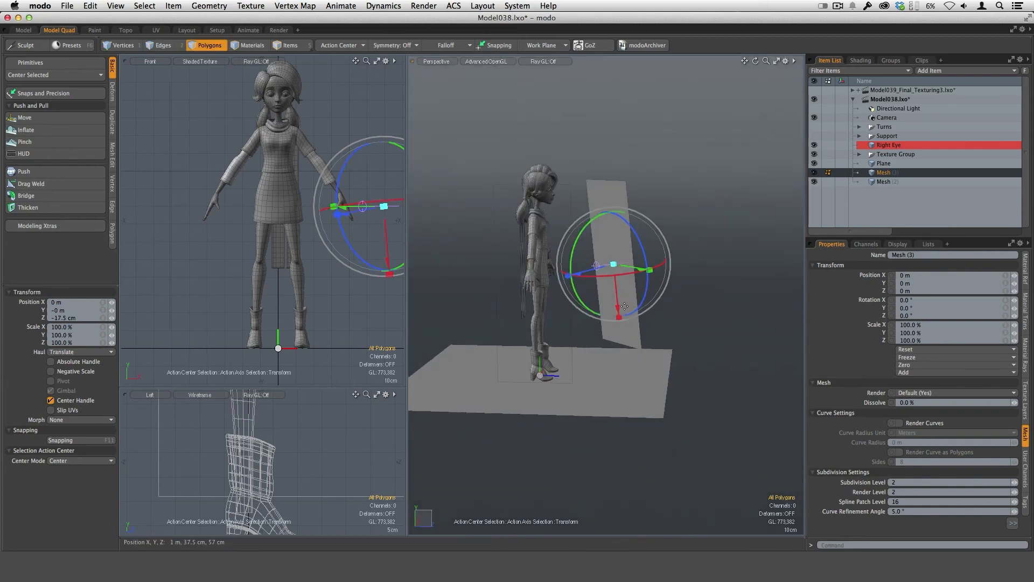
pyautogui.moveTo(614, 310); pyautogui.dragTo(608, 246)
pyautogui.moveTo(664, 325)
pyautogui.keyDown('alt'); pyautogui.mouseDown()
pyautogui.moveTo(621, 342)
pyautogui.moveTo(676, 302)
pyautogui.moveTo(663, 319)
pyautogui.mouseUp(); pyautogui.keyUp('alt')
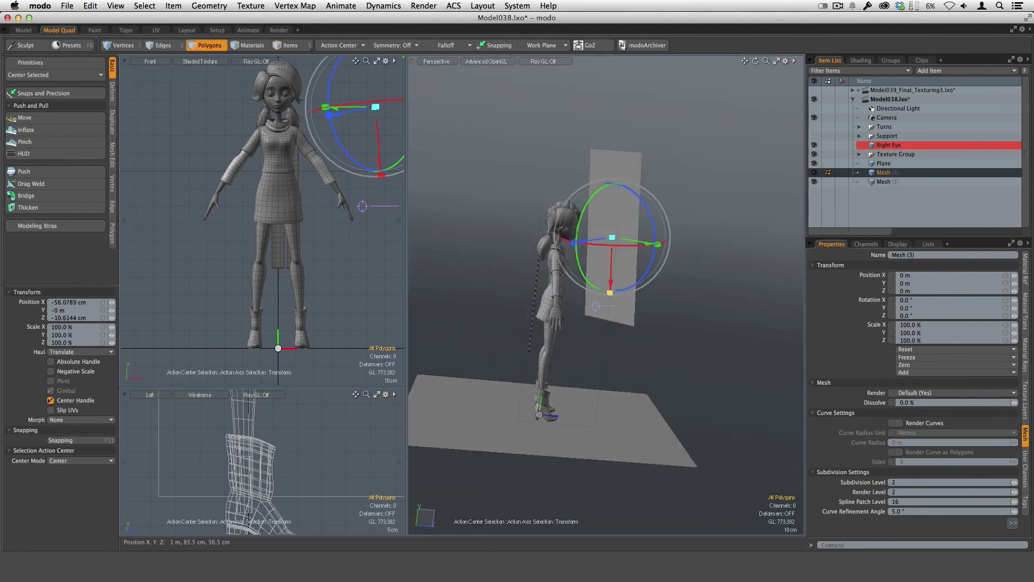
# Scale the copied panel to 131% in X and about 187% in Y.
pyautogui.moveTo(611, 263); pyautogui.dragTo(609, 309)
pyautogui.keyDown('alt'); pyautogui.moveTo(615, 317); pyautogui.dragTo(588, 342); pyautogui.keyUp('alt')
pyautogui.moveTo(657, 271); pyautogui.dragTo(692, 291)
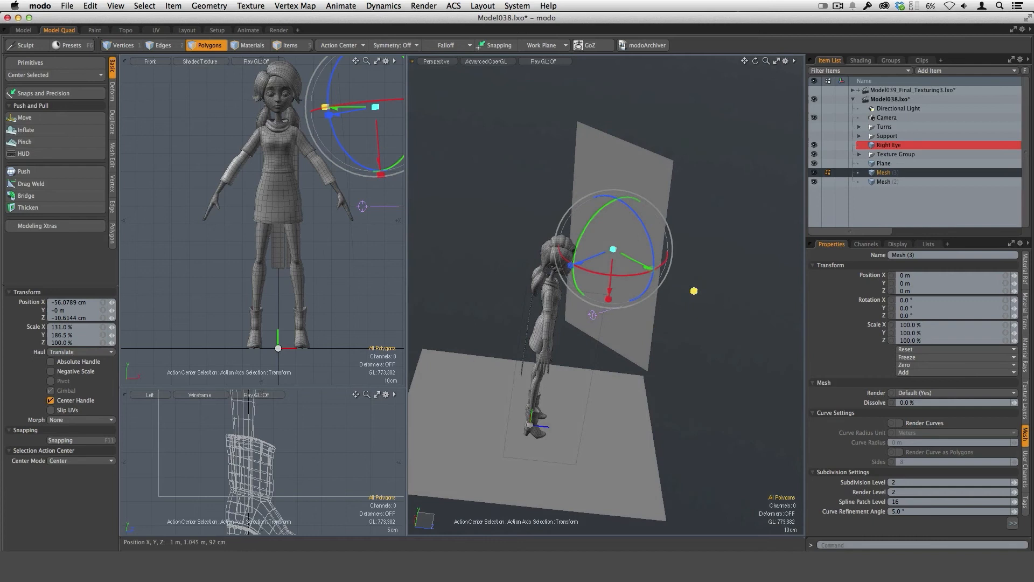
pyautogui.keyDown('alt'); pyautogui.moveTo(658, 357); pyautogui.dragTo(640, 369); pyautogui.keyUp('alt')
pyautogui.scroll(-3, 642, 367)
# Move the copied panel away from the character to about -68.4 cm in X and -1.1 cm in Z, and widen it to 232.5% in Y.
pyautogui.moveTo(606, 286); pyautogui.dragTo(700, 271)
pyautogui.keyDown('alt'); pyautogui.keyDown('shift'); pyautogui.moveTo(697, 345); pyautogui.dragTo(690, 323); pyautogui.keyUp('shift'); pyautogui.keyUp('alt')
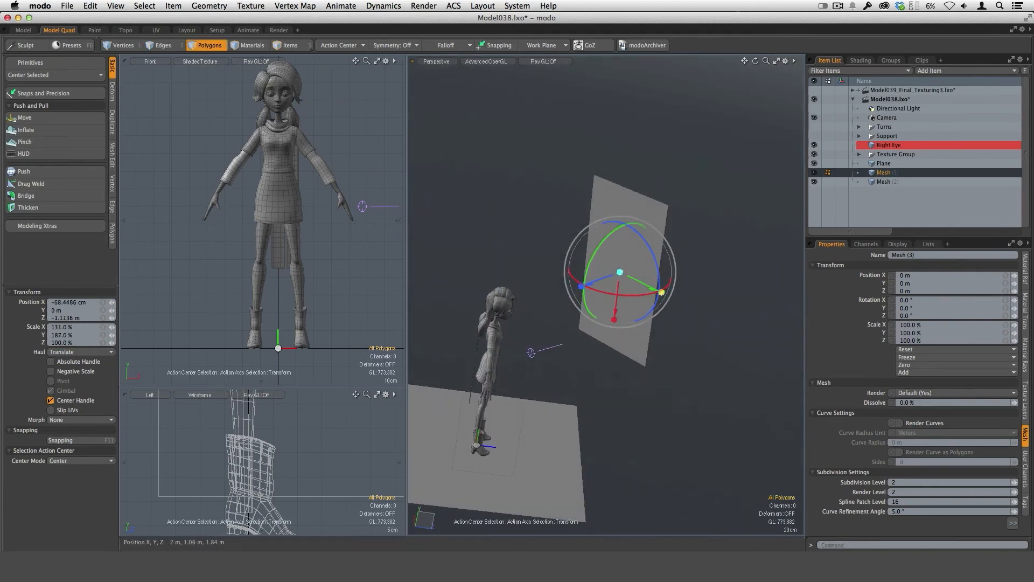
pyautogui.moveTo(661, 291); pyautogui.dragTo(681, 302)
pyautogui.keyDown('alt'); pyautogui.moveTo(668, 328); pyautogui.dragTo(641, 293); pyautogui.keyUp('alt')
pyautogui.keyDown('alt'); pyautogui.moveTo(609, 258); pyautogui.dragTo(507, 240); pyautogui.keyUp('alt')
pyautogui.keyDown('alt'); pyautogui.moveTo(572, 335); pyautogui.dragTo(554, 304); pyautogui.keyUp('alt')
pyautogui.scroll(3, 492, 281)
pyautogui.scroll(-5, 613, 376)
pyautogui.scroll(2, 614, 374)
pyautogui.keyDown('alt'); pyautogui.moveTo(614, 372); pyautogui.dragTo(729, 352); pyautogui.keyUp('alt')
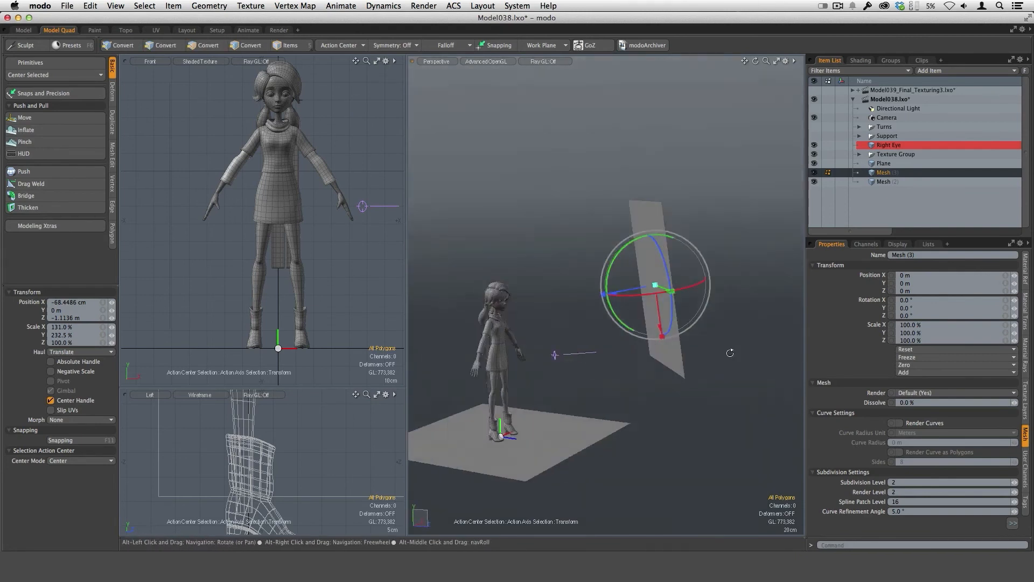
pyautogui.keyDown('alt'); pyautogui.moveTo(697, 319); pyautogui.dragTo(754, 351); pyautogui.keyUp('alt')
pyautogui.press('q')
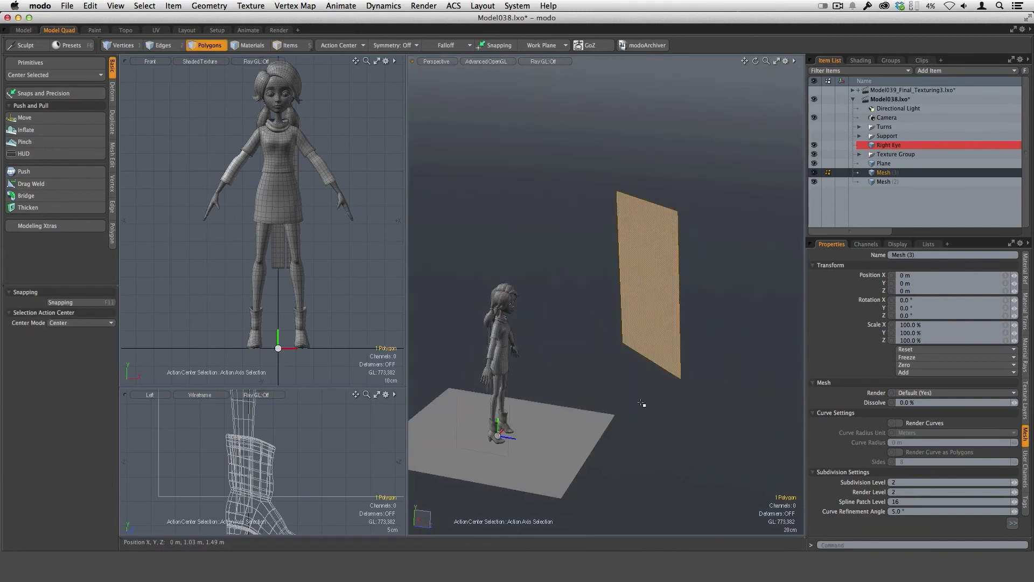
# Paste another copy of the panel in the same mesh, move it about 83.5 cm in Z, and scale it to about 32.5% in X and 48.5% in Y and Z.
pyautogui.press('y')
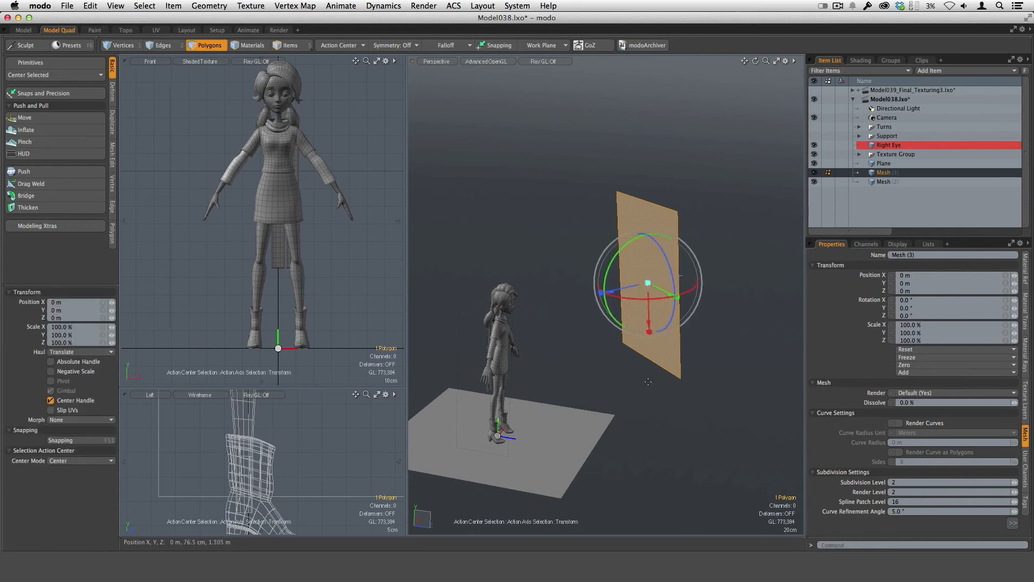
pyautogui.moveTo(611, 292); pyautogui.dragTo(542, 300)
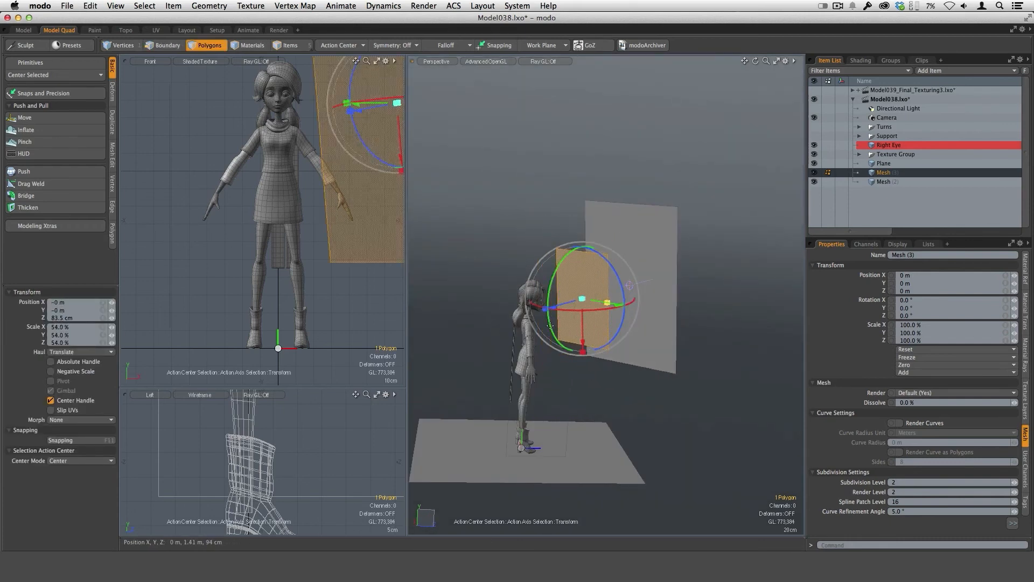
pyautogui.keyDown('alt'); pyautogui.moveTo(598, 355); pyautogui.dragTo(631, 350); pyautogui.keyUp('alt')
pyautogui.moveTo(631, 304); pyautogui.dragTo(608, 316)
pyautogui.moveTo(561, 344); pyautogui.dragTo(661, 219)
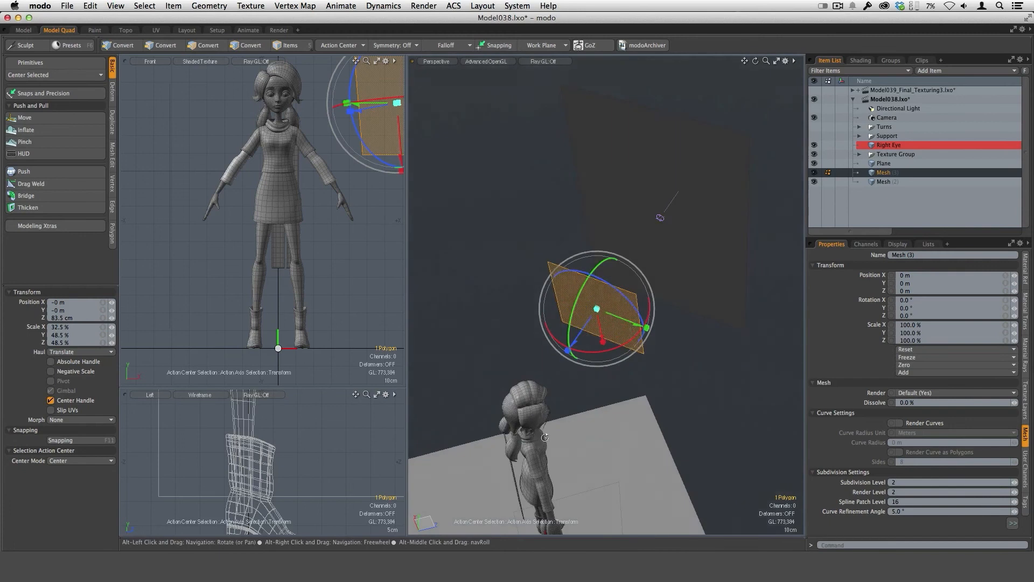
pyautogui.moveTo(598, 308); pyautogui.dragTo(679, 240)
pyautogui.press('q')
pyautogui.click(600, 417)
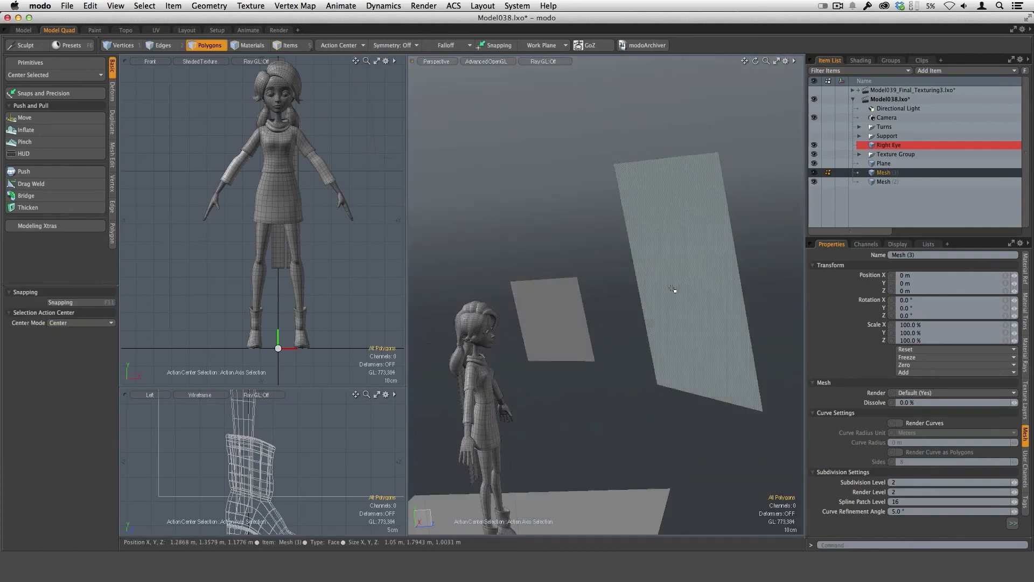
# Convert the large and small panels to subdivision surfaces and assign them a new material named Key.
pyautogui.keyDown('alt'); pyautogui.moveTo(672, 290); pyautogui.dragTo(741, 299); pyautogui.keyUp('alt')
pyautogui.press('Tab')
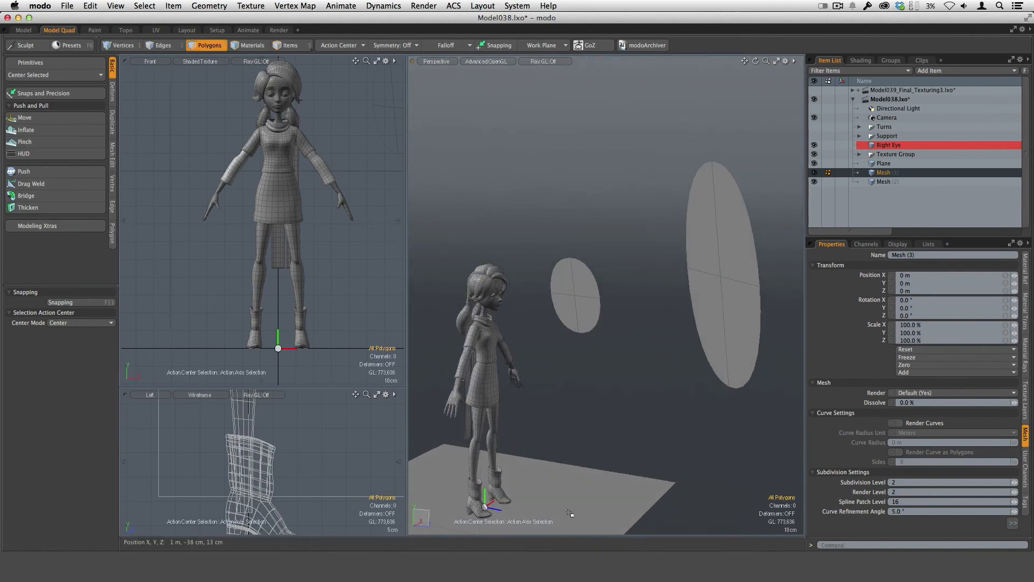
pyautogui.press('m')
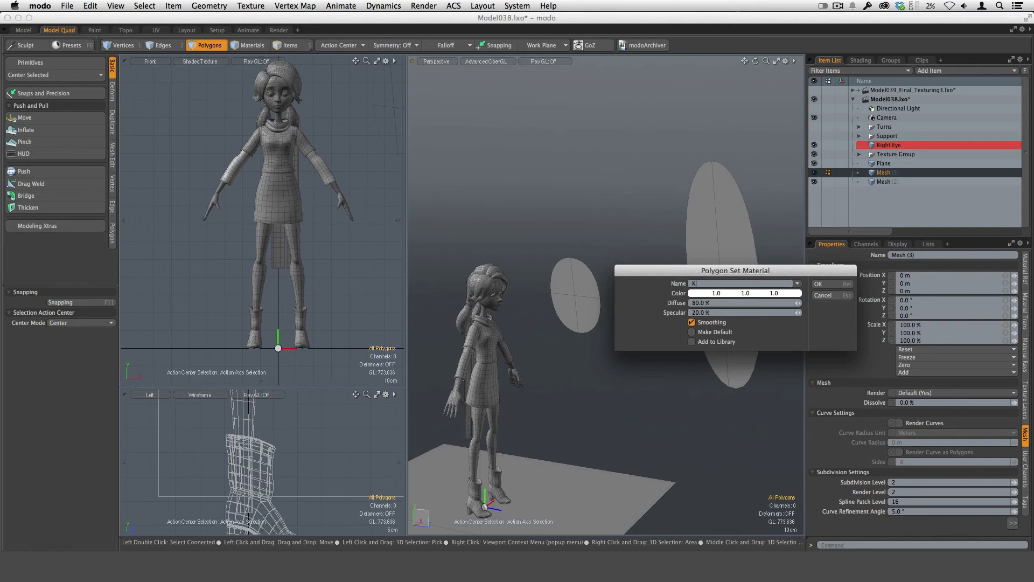
pyautogui.write('Key')
pyautogui.press('Return')
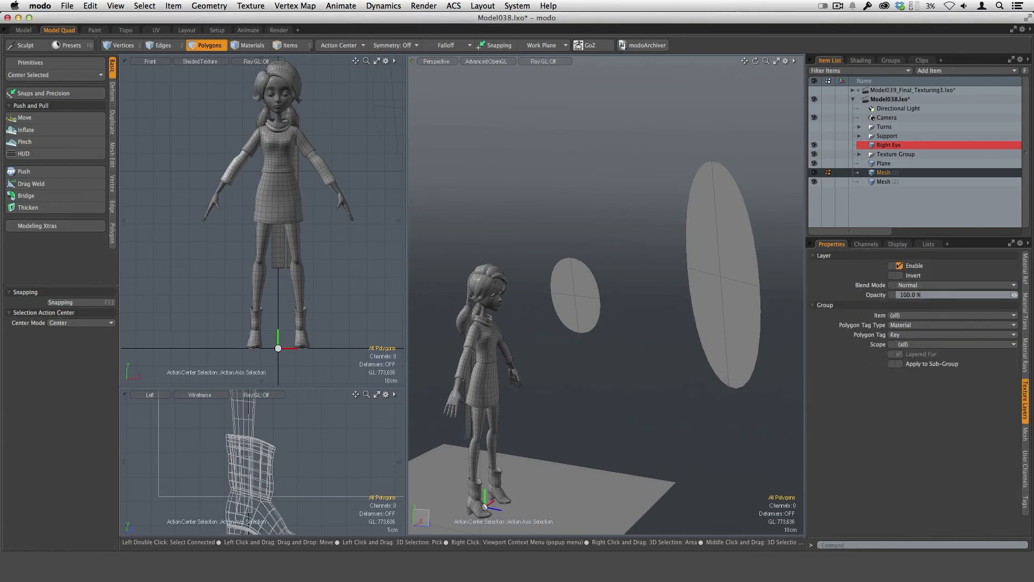
pyautogui.scroll(-3, 633, 406)
pyautogui.moveTo(633, 406)
pyautogui.keyDown('alt'); pyautogui.keyDown('shift'); pyautogui.mouseDown()
pyautogui.moveTo(668, 356)
pyautogui.moveTo(403, 375)
pyautogui.moveTo(639, 351)
pyautogui.mouseUp(); pyautogui.keyUp('shift'); pyautogui.keyUp('alt')
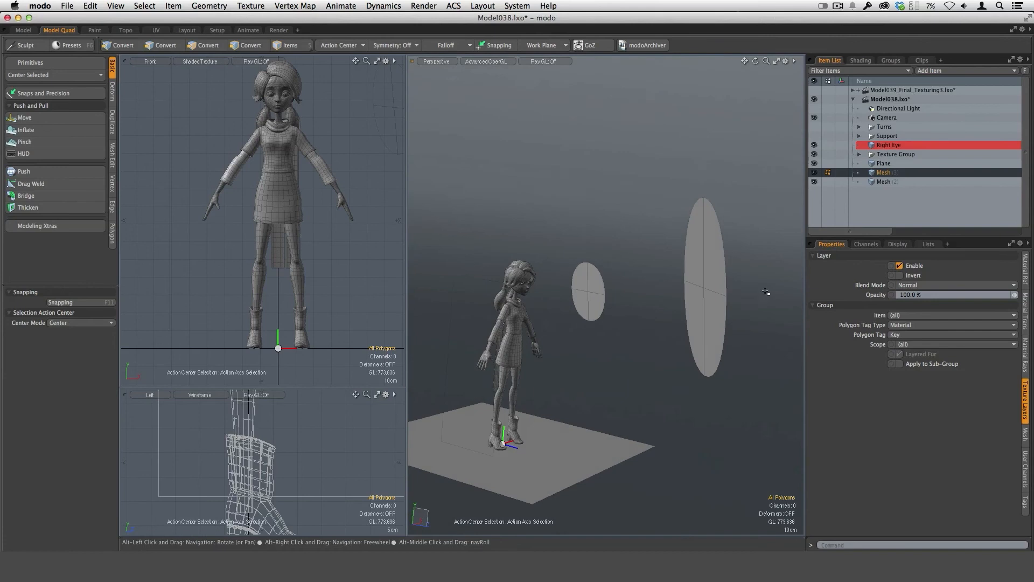
# Set the diffuse amount and specular amount of the Key material to 0%.
pyautogui.click(861, 63)
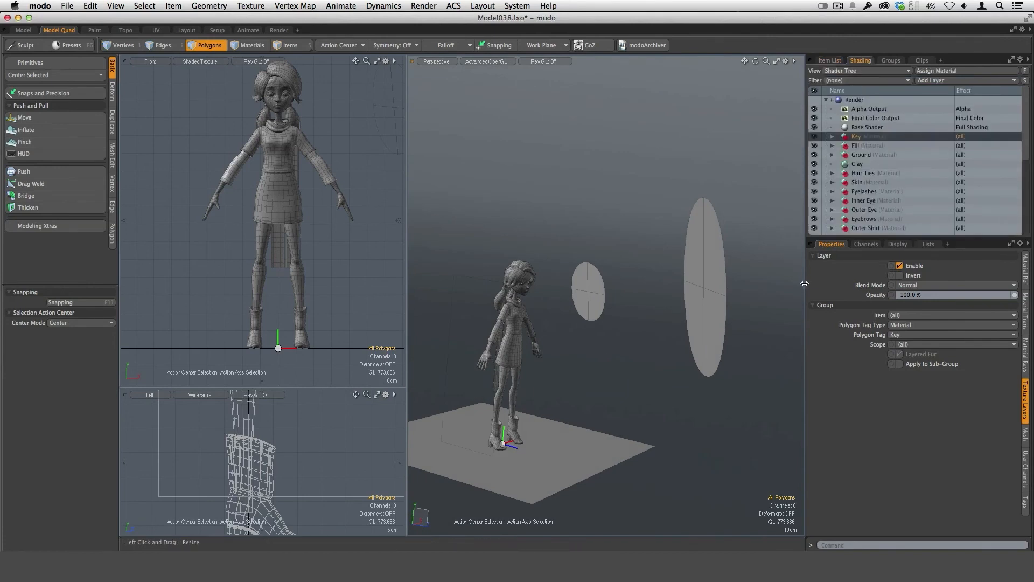
pyautogui.moveTo(805, 282); pyautogui.dragTo(749, 303)
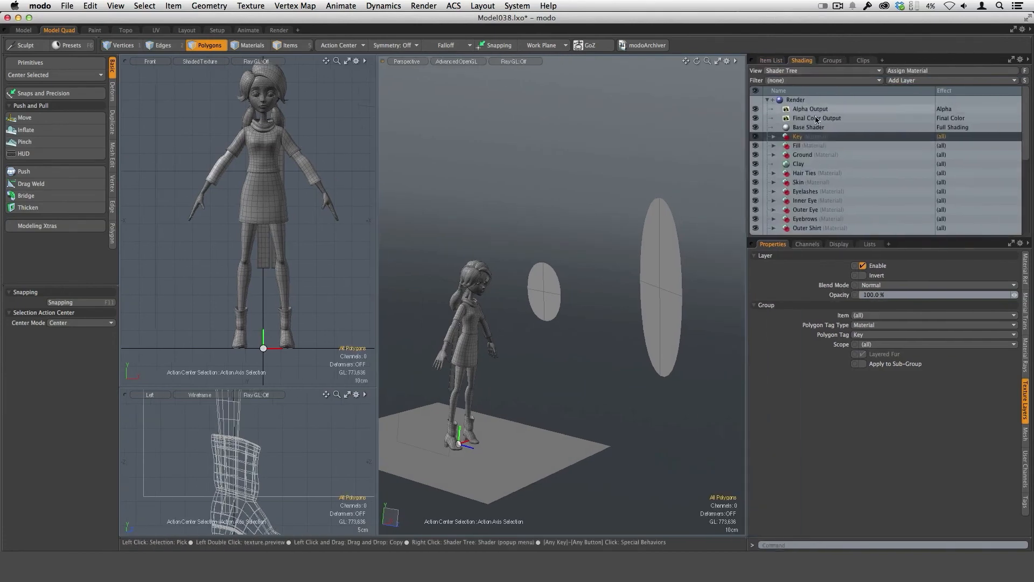
pyautogui.click(775, 137)
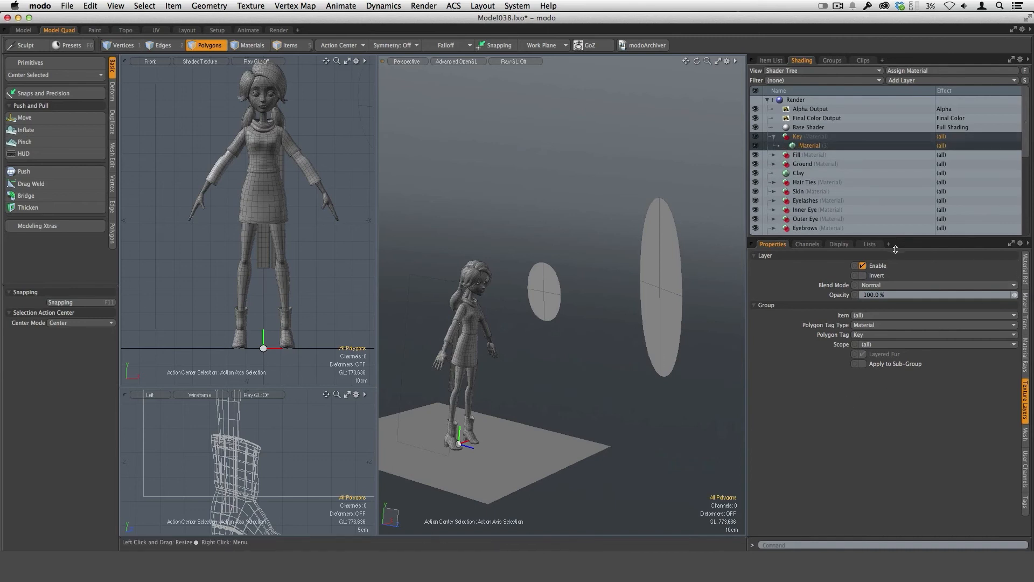
pyautogui.moveTo(895, 249); pyautogui.dragTo(895, 213)
pyautogui.click(1026, 238)
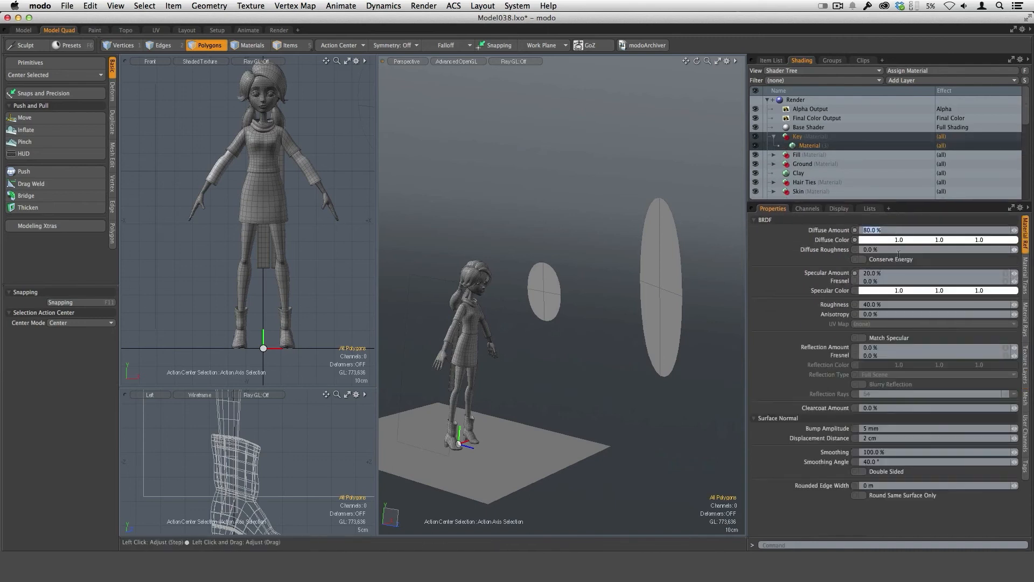
pyautogui.write('0')
pyautogui.press('Return')
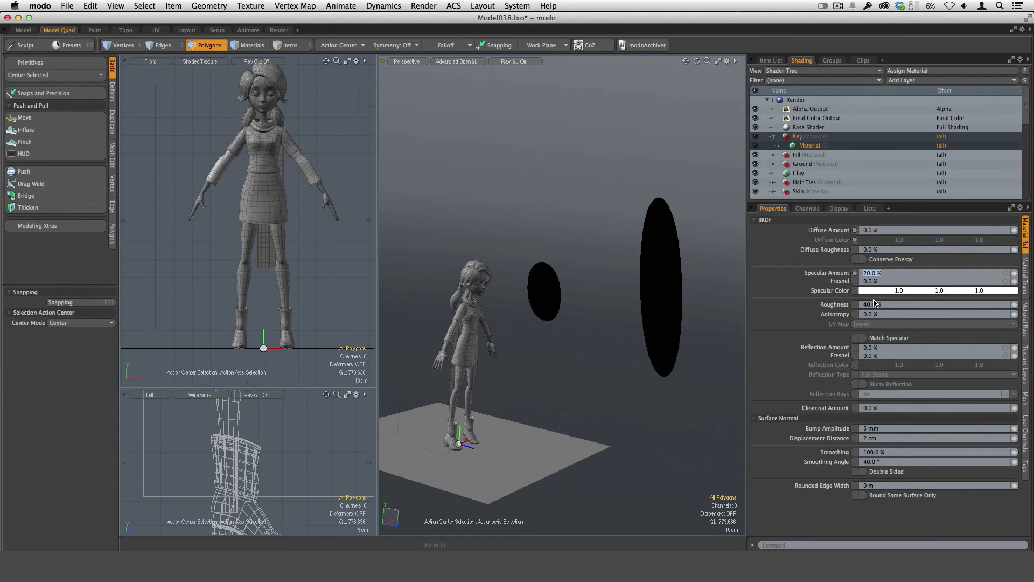
# Give the Key material a luminous intensity of 6.0 W/srm2 and a pale yellow luminous color of about 1.0, 0.97, 0.76.
pyautogui.click(1023, 289)
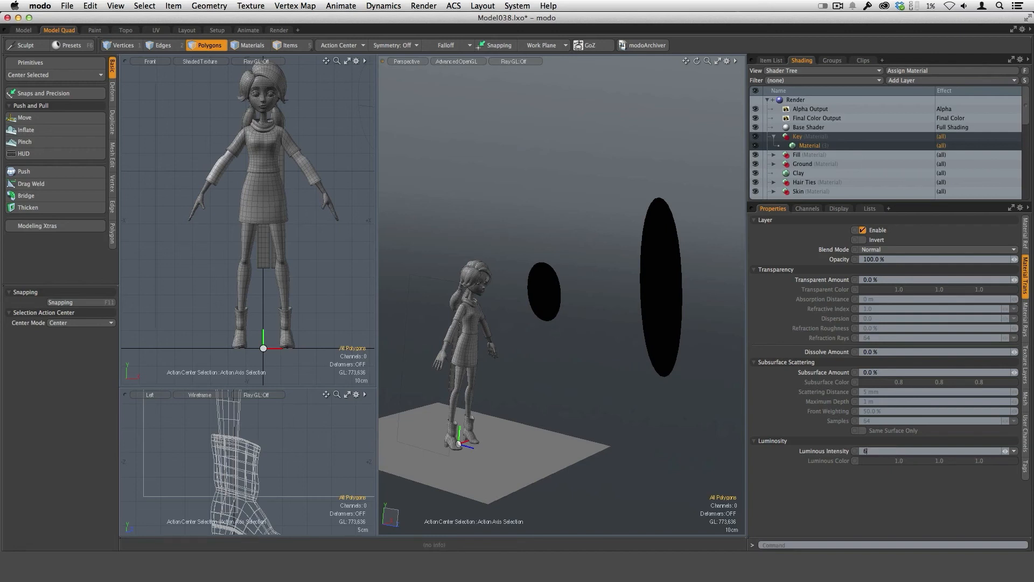
pyautogui.press('Return')
pyautogui.keyDown('alt'); pyautogui.moveTo(641, 372); pyautogui.dragTo(622, 292); pyautogui.keyUp('alt')
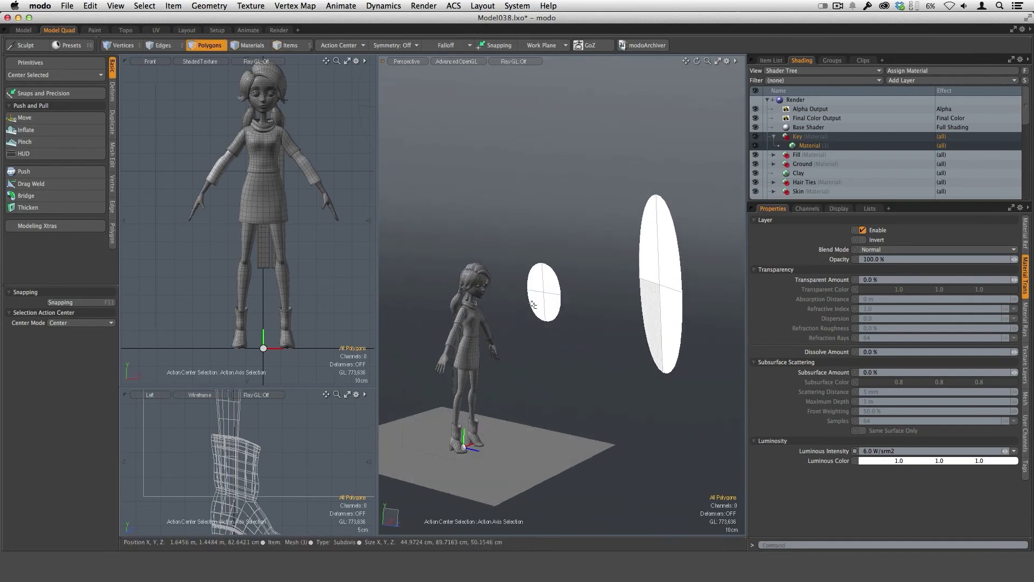
pyautogui.keyDown('alt'); pyautogui.moveTo(662, 350); pyautogui.dragTo(610, 326); pyautogui.keyUp('alt')
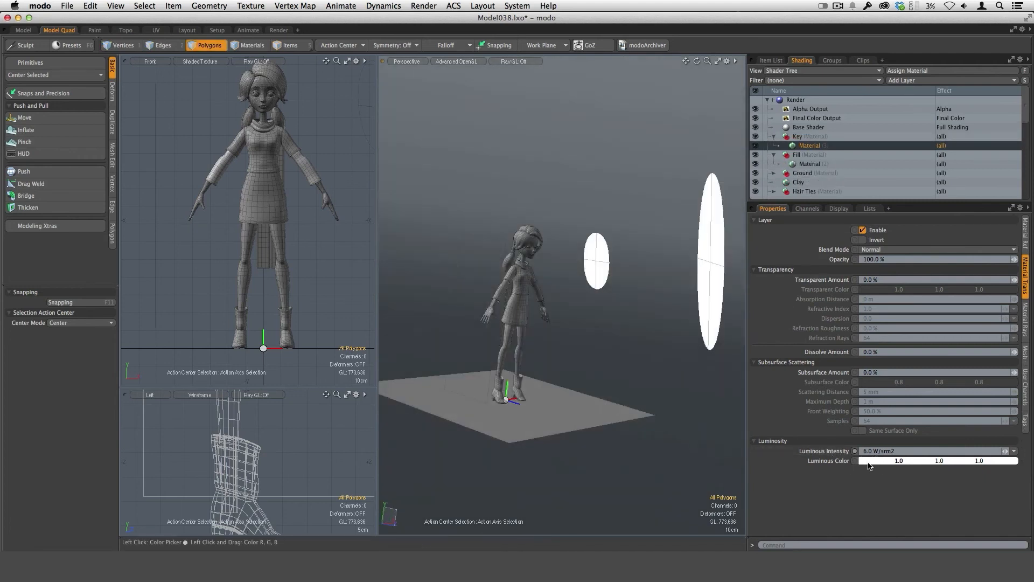
pyautogui.click(900, 462)
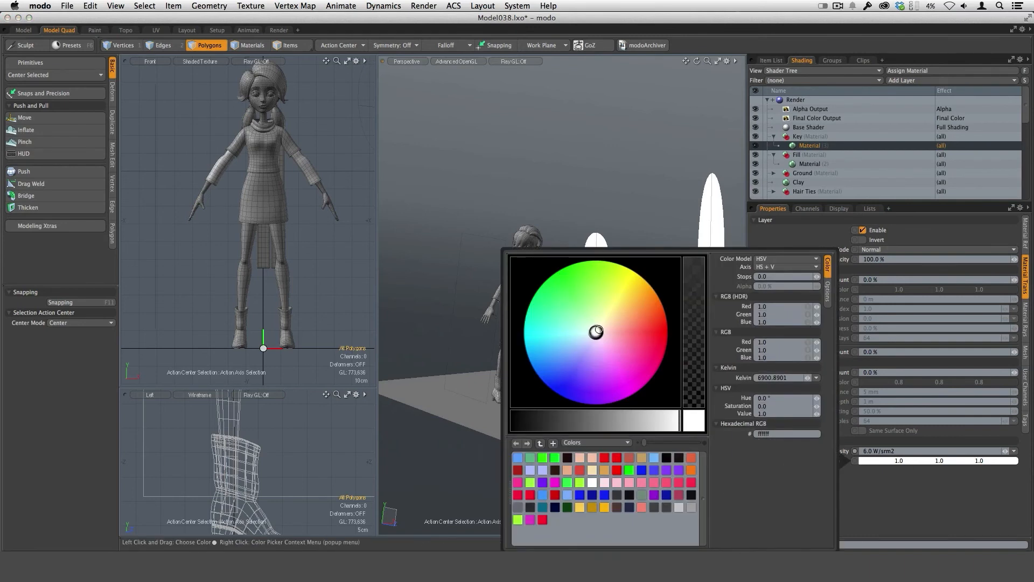
pyautogui.moveTo(599, 330); pyautogui.dragTo(603, 325)
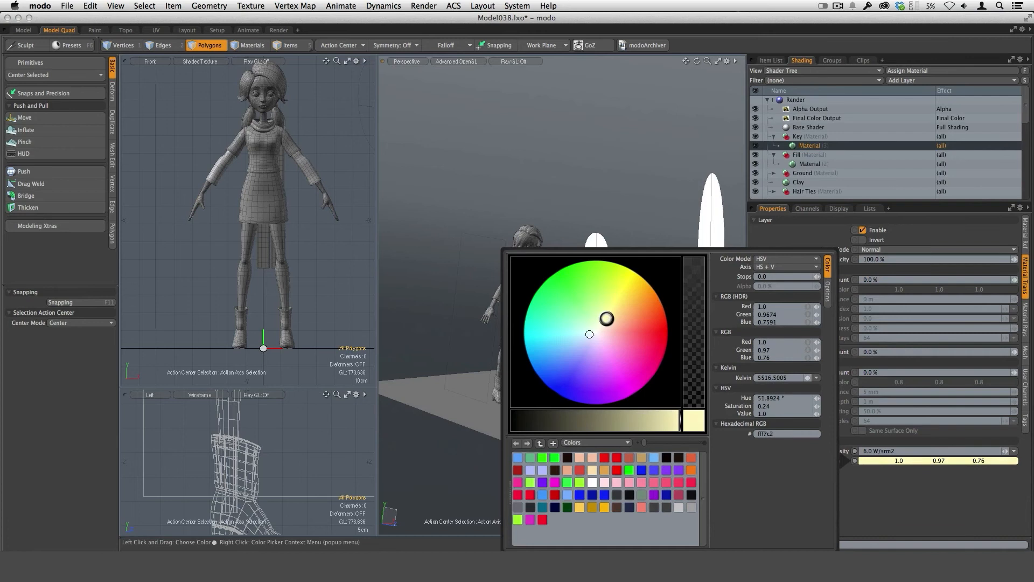
pyautogui.click(889, 517)
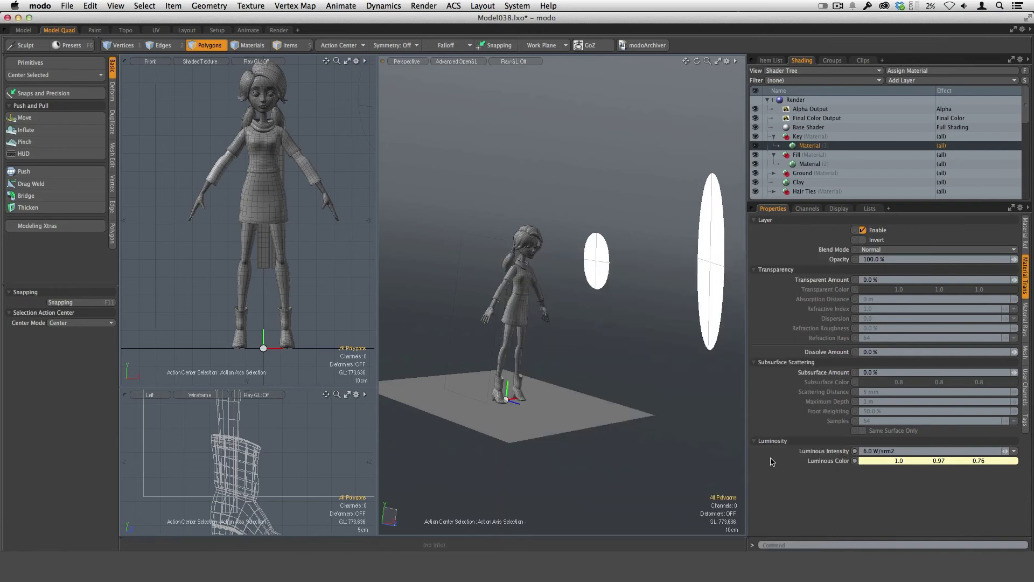
# Set the diffuse amount and specular amount of the Fill material to 0%.
pyautogui.keyDown('alt'); pyautogui.moveTo(663, 346); pyautogui.dragTo(489, 328); pyautogui.keyUp('alt')
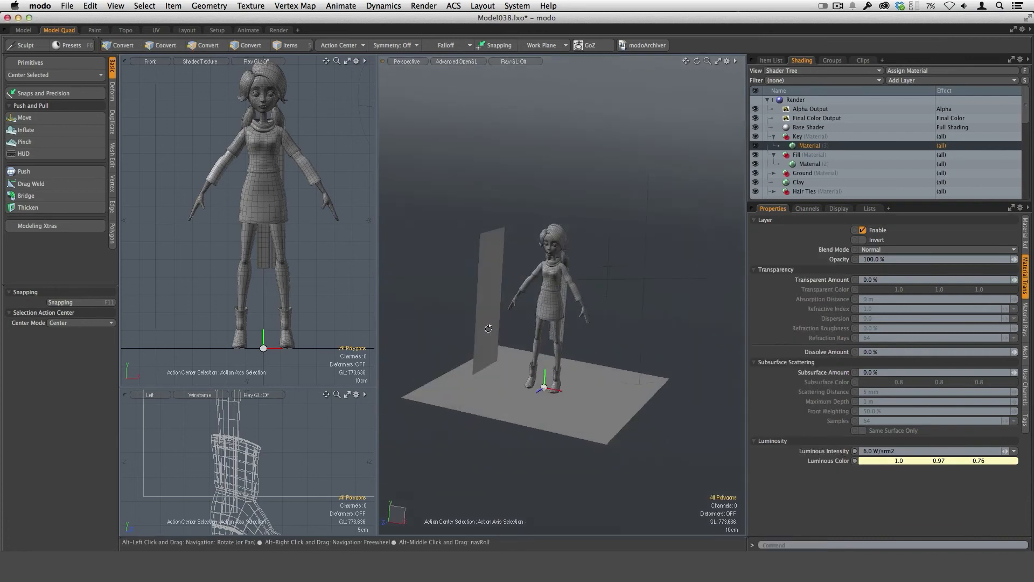
pyautogui.click(808, 164)
pyautogui.keyDown('alt'); pyautogui.moveTo(674, 369); pyautogui.dragTo(603, 328); pyautogui.keyUp('alt')
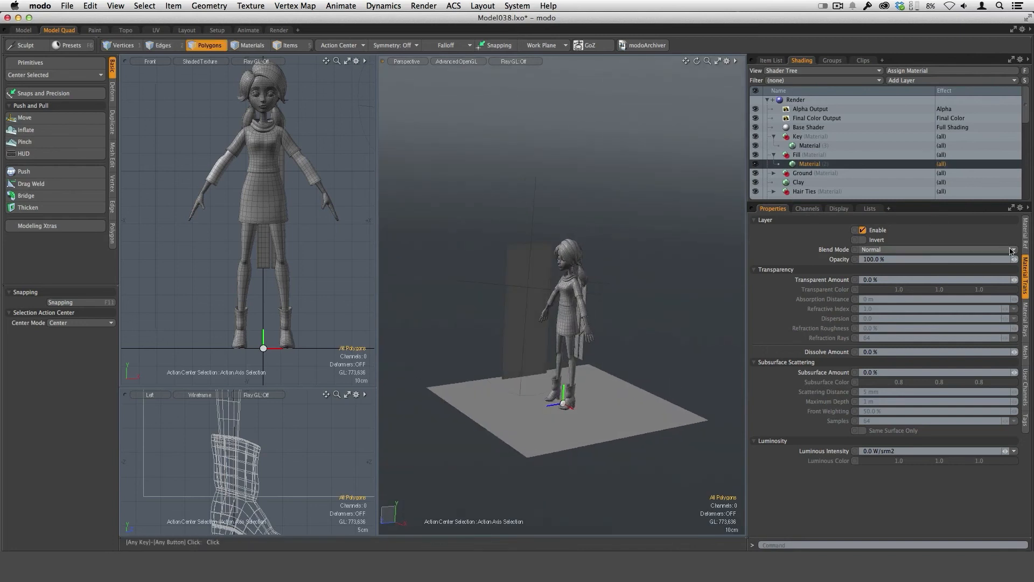
pyautogui.click(1025, 233)
pyautogui.click(884, 230)
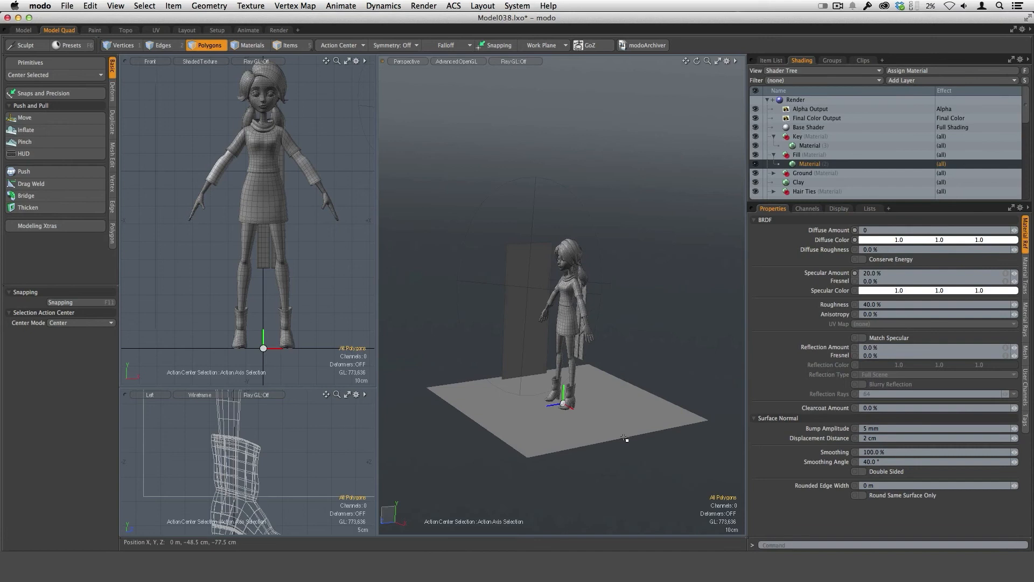
pyautogui.press('Tab')
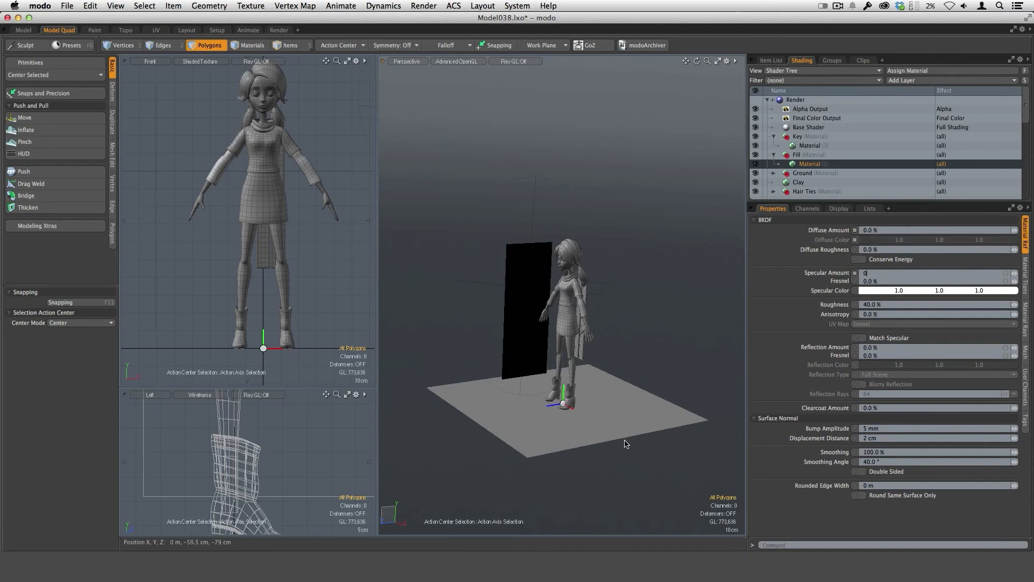
pyautogui.press('Return')
# Give the Fill material a luminous intensity of 2.0 W/srm2 and a blue-violet luminous color of about 0.6, 0.6, 1.0.
pyautogui.click(1021, 290)
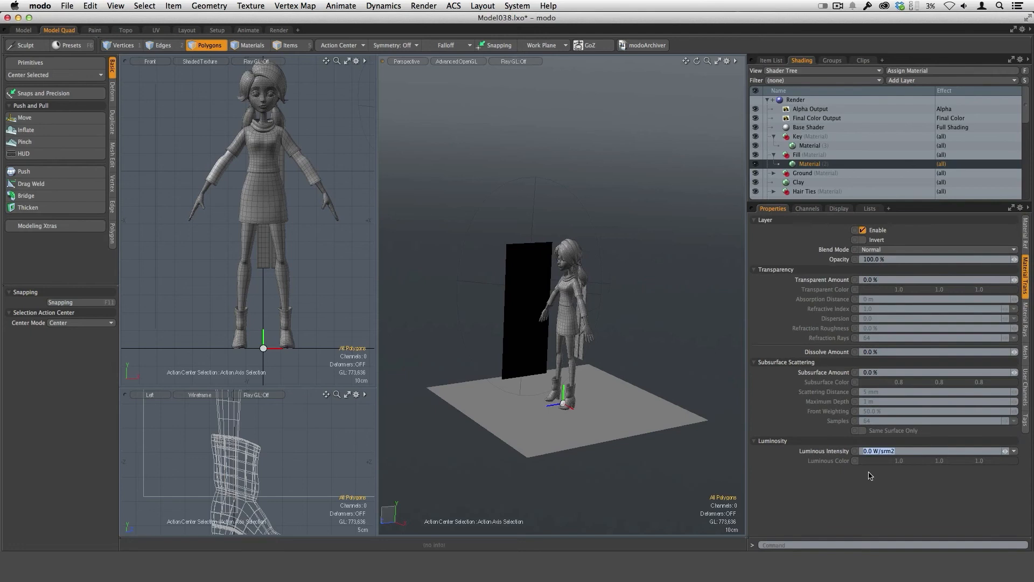
pyautogui.write('2')
pyautogui.press('Return')
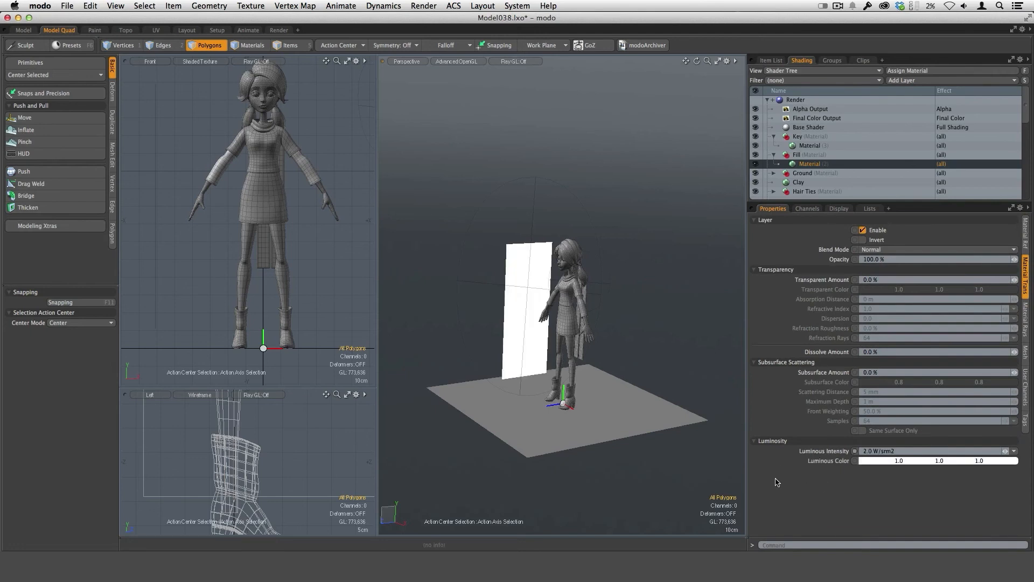
pyautogui.click(875, 462)
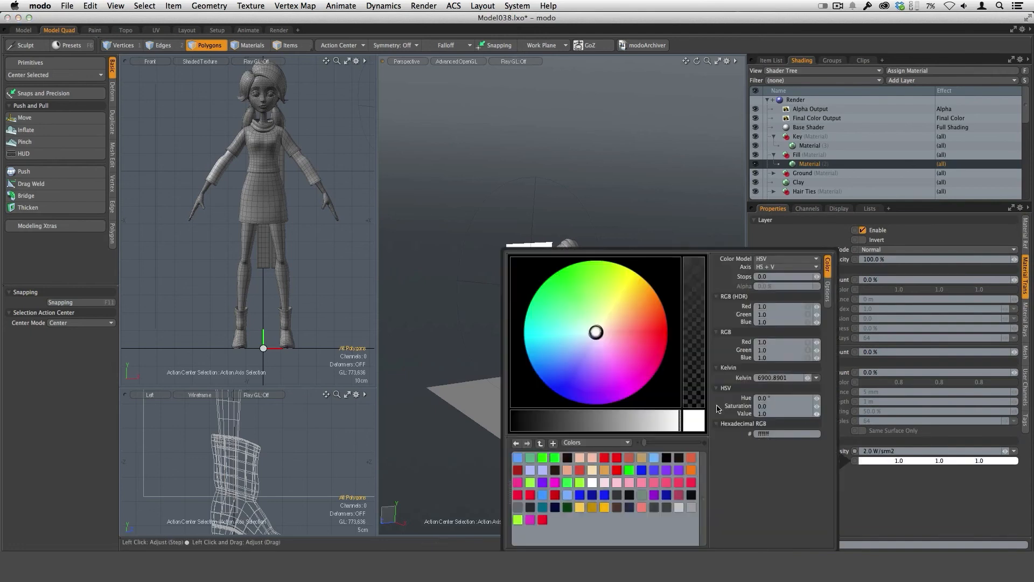
pyautogui.click(590, 343)
pyautogui.moveTo(591, 342); pyautogui.dragTo(582, 357)
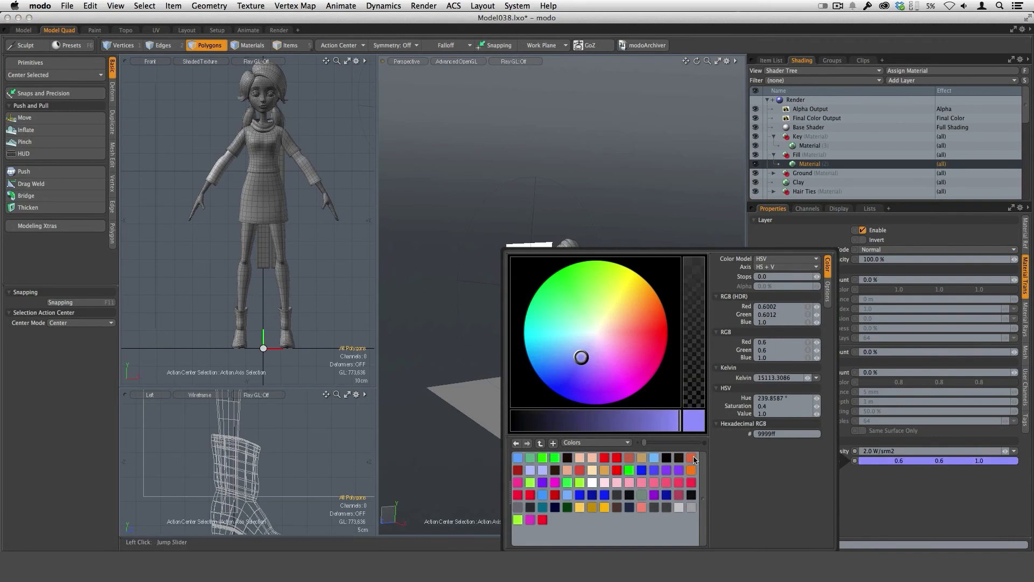
pyautogui.click(888, 500)
# Collapse the Key and Fill material groups in the shader tree and open the Ground group's material.
pyautogui.keyDown('alt'); pyautogui.moveTo(620, 329); pyautogui.dragTo(693, 336); pyautogui.keyUp('alt')
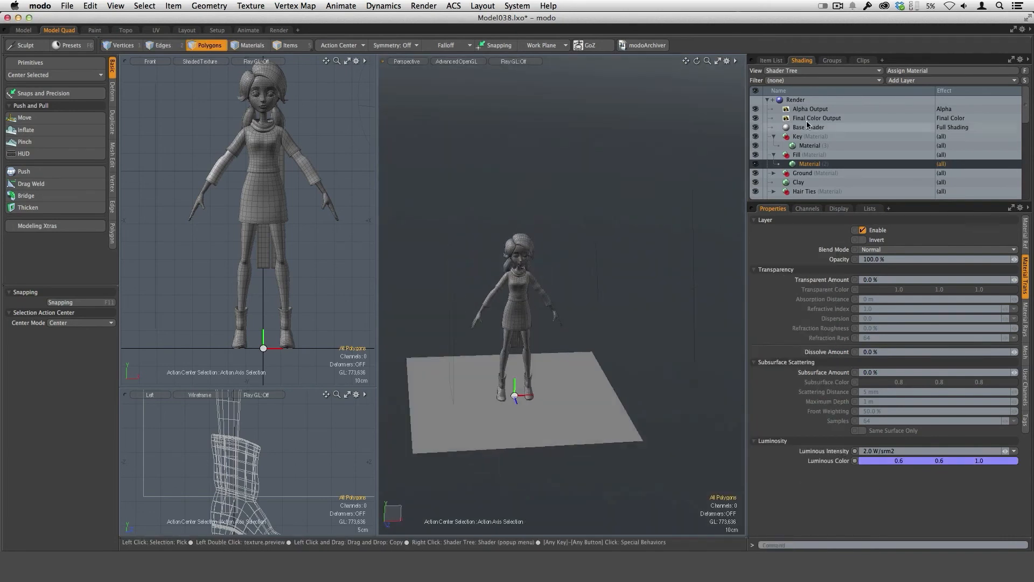
pyautogui.click(775, 154)
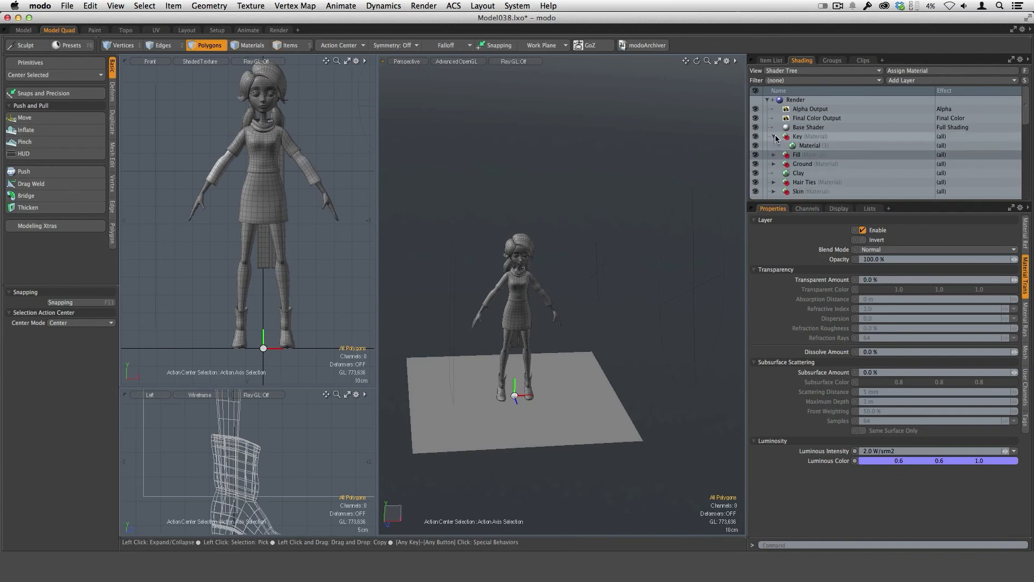
pyautogui.click(774, 136)
pyautogui.press('alt')
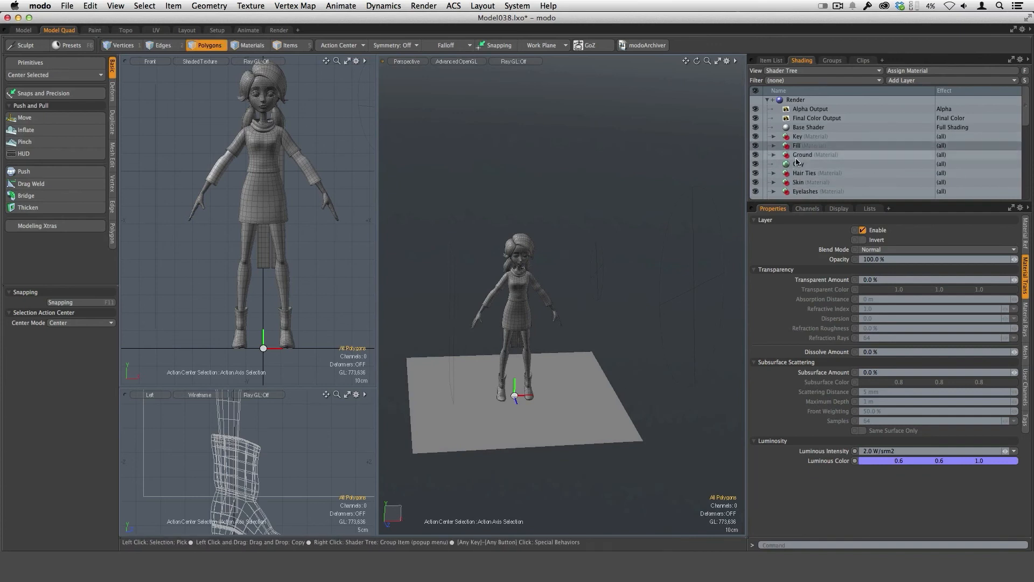
pyautogui.click(774, 155)
pyautogui.click(810, 164)
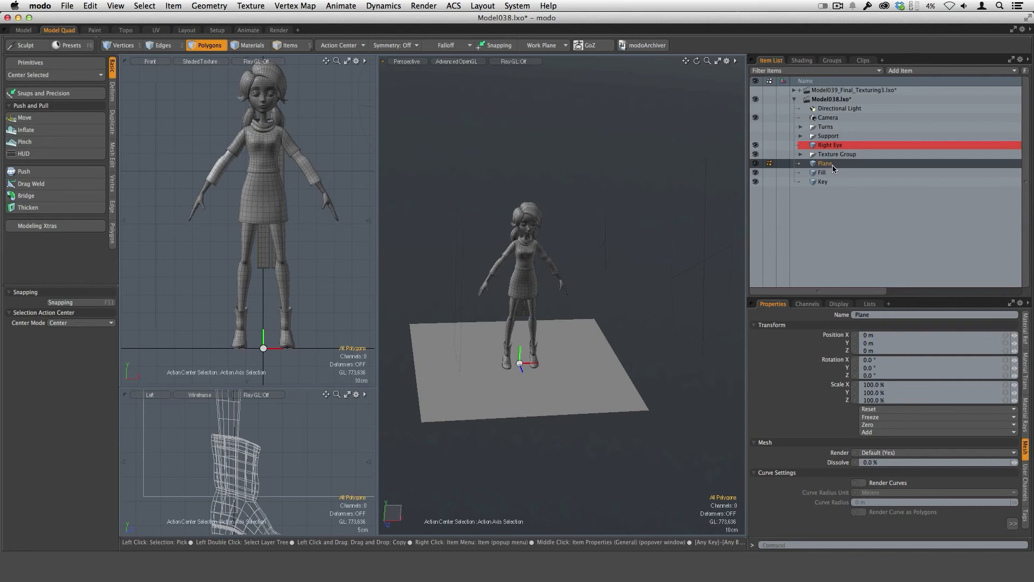
# Create an item shader for the Plane mesh.
pyautogui.rightClick(835, 164)
pyautogui.click(827, 165)
pyautogui.rightClick(829, 168)
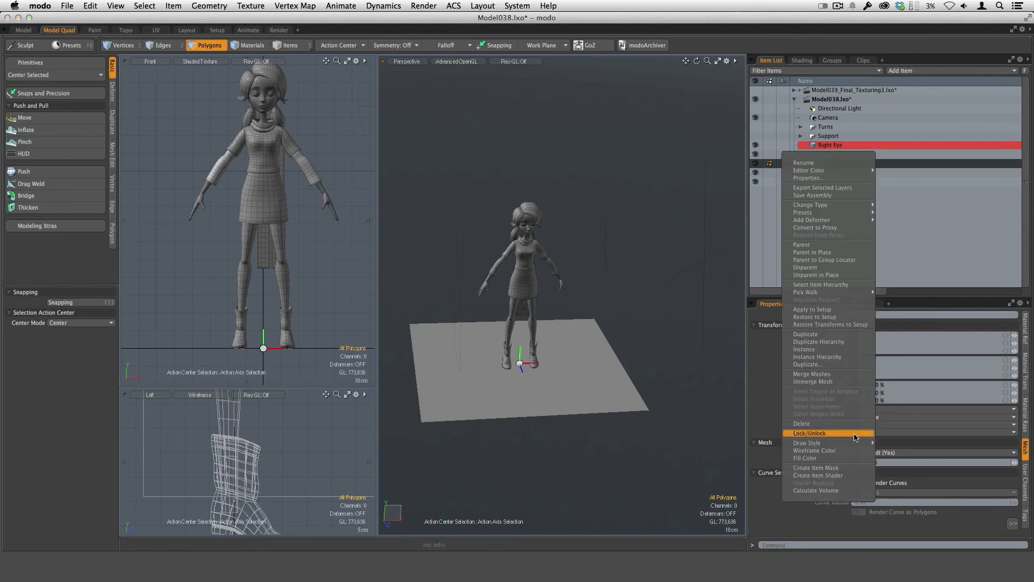
pyautogui.click(849, 477)
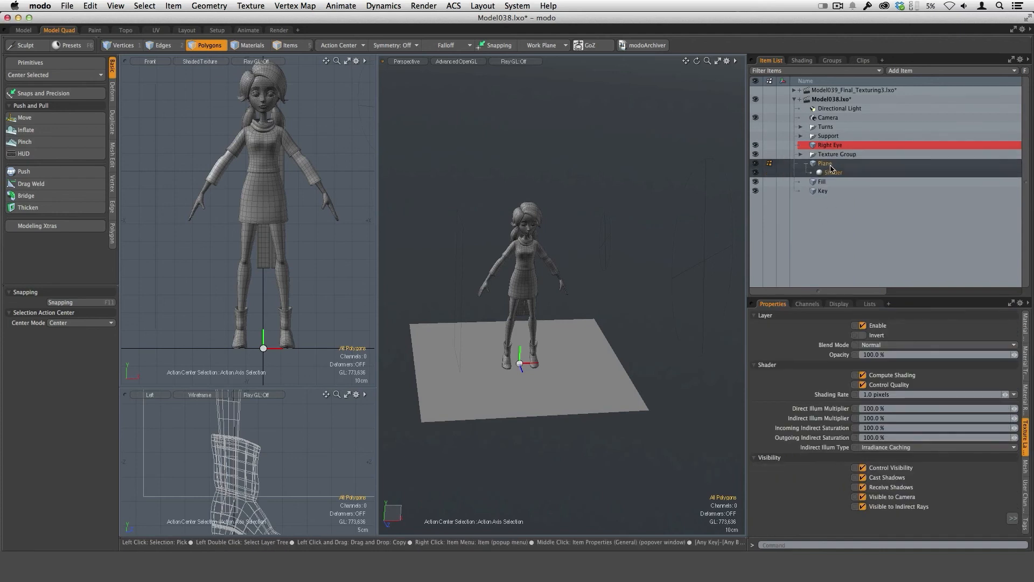
# Set the alpha type of the Plane's item shader to Shadow Catcher and collapse the Plane item.
pyautogui.moveTo(841, 295); pyautogui.dragTo(844, 211)
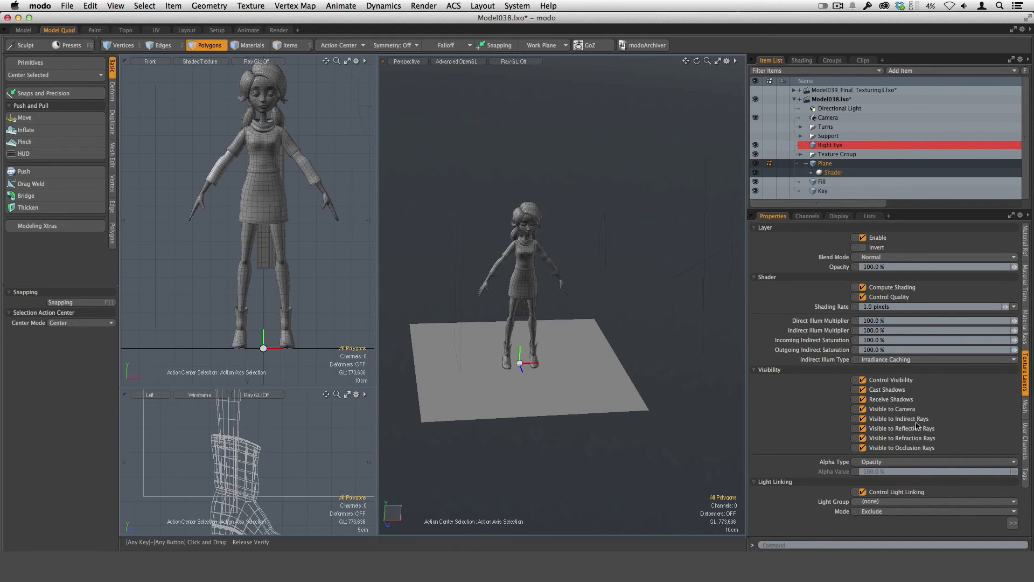
pyautogui.click(887, 463)
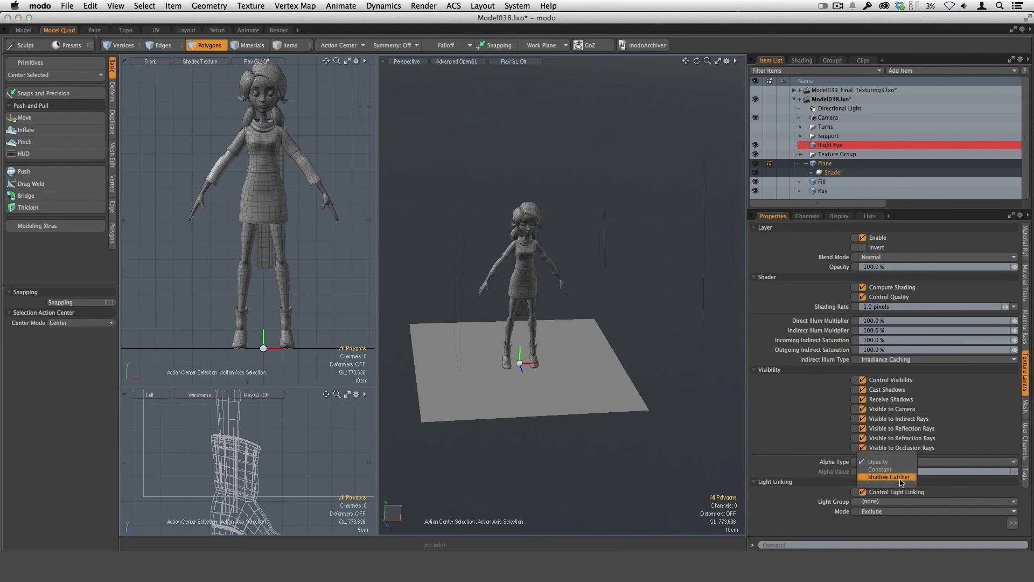
pyautogui.click(901, 478)
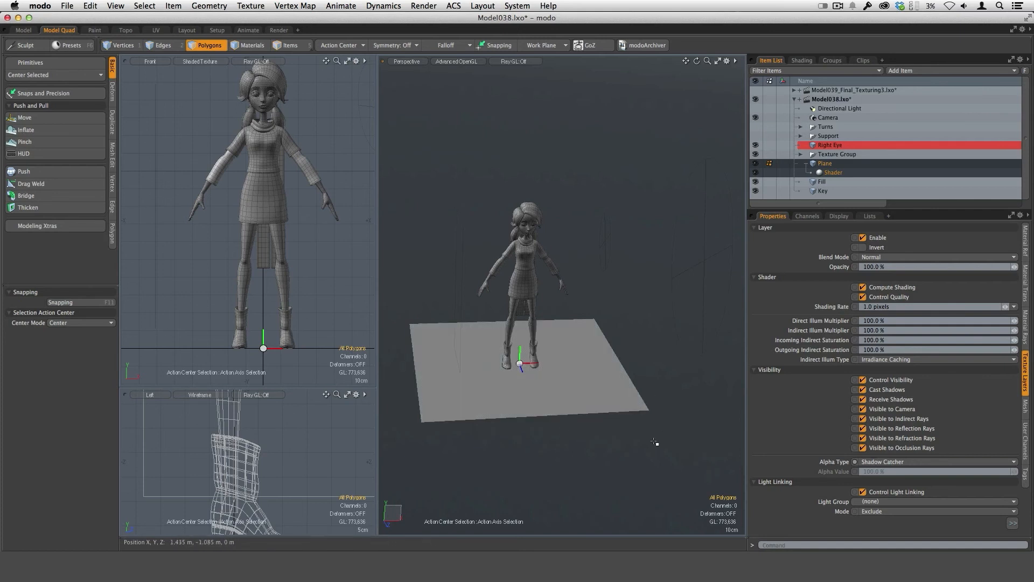
pyautogui.click(806, 164)
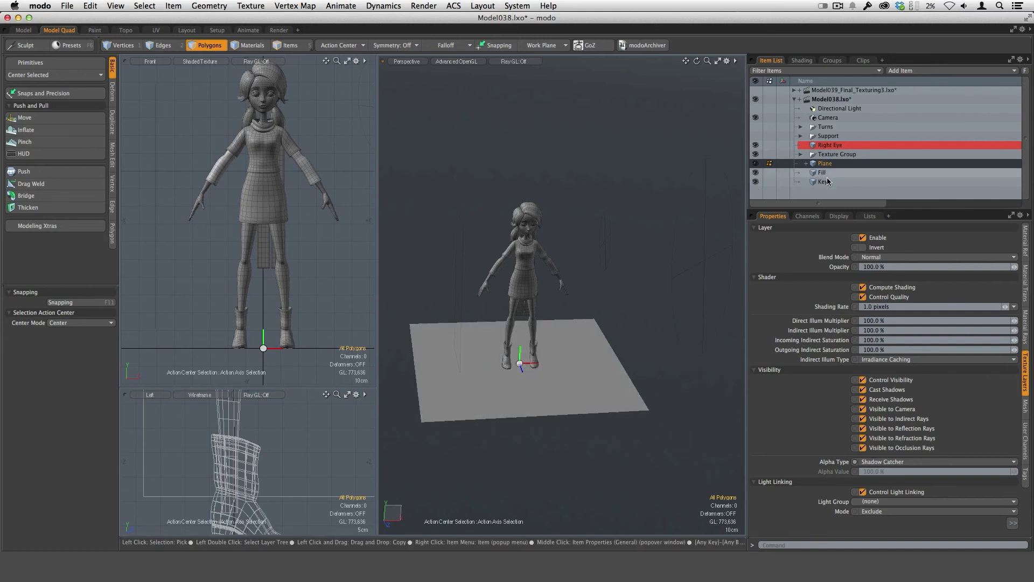
# Create an item shader for the Fill mesh and turn off its visibility to the camera.
pyautogui.moveTo(824, 209); pyautogui.dragTo(825, 247)
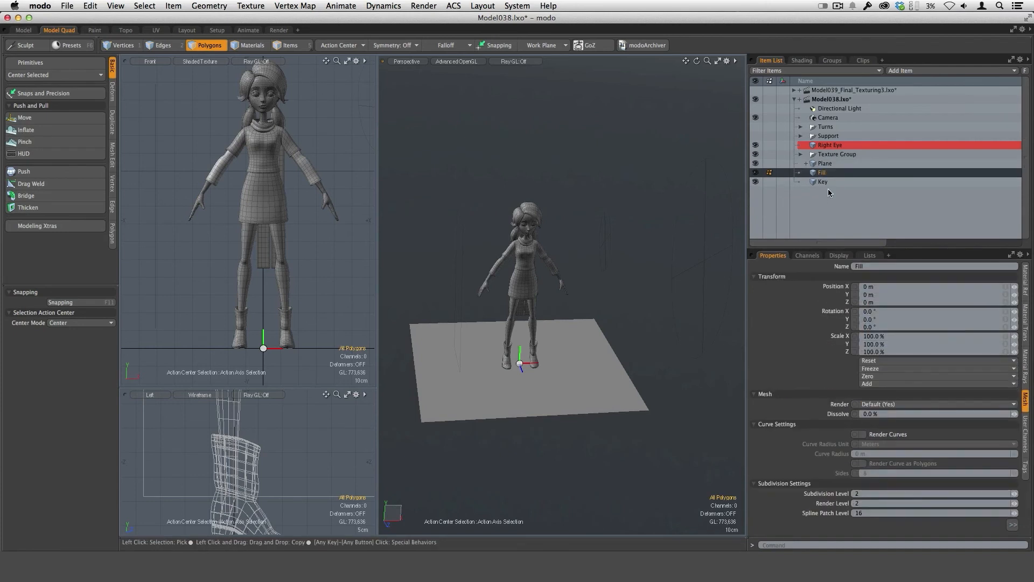
pyautogui.click(827, 174)
pyautogui.rightClick(828, 175)
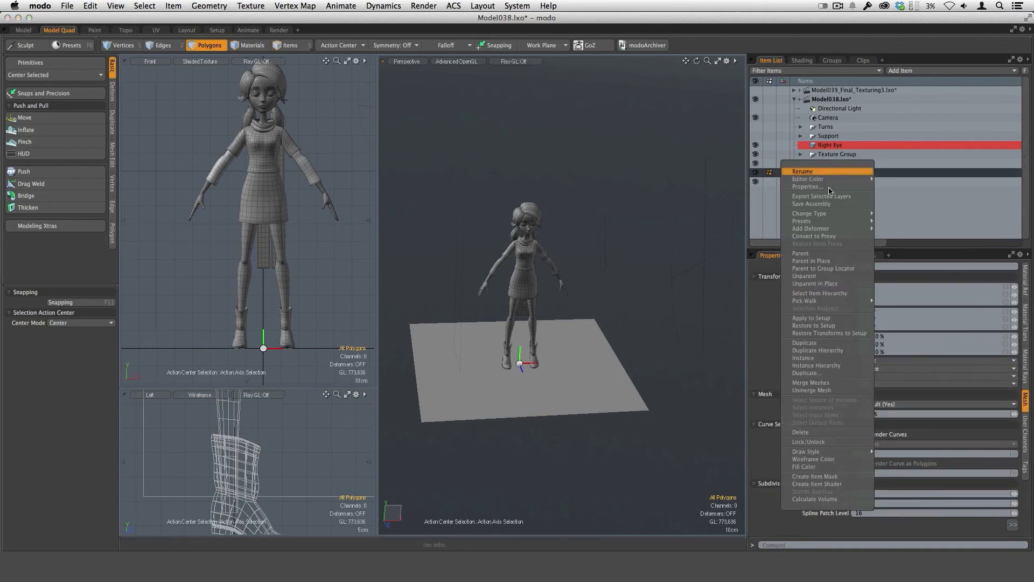
pyautogui.click(840, 484)
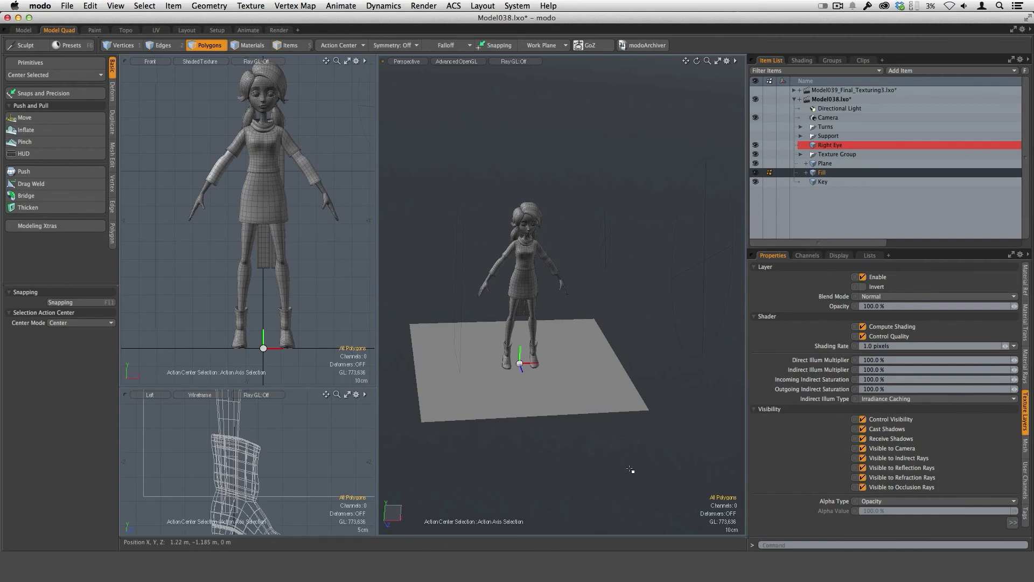
pyautogui.keyDown('alt'); pyautogui.moveTo(630, 450); pyautogui.dragTo(620, 402); pyautogui.keyUp('alt')
pyautogui.keyDown('alt'); pyautogui.moveTo(535, 319); pyautogui.dragTo(577, 287); pyautogui.keyUp('alt')
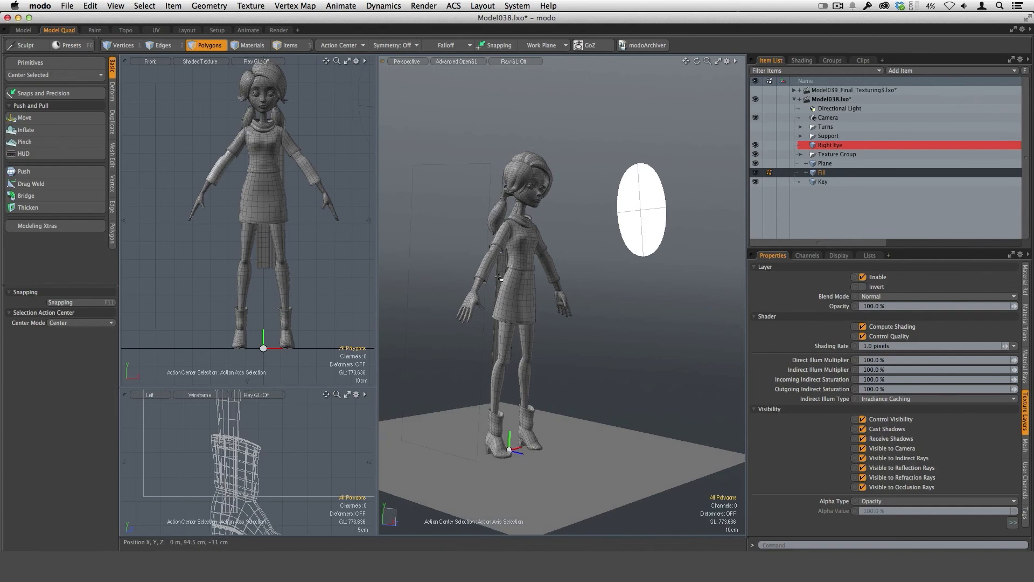
pyautogui.keyDown('alt'); pyautogui.moveTo(645, 335); pyautogui.dragTo(618, 405); pyautogui.keyUp('alt')
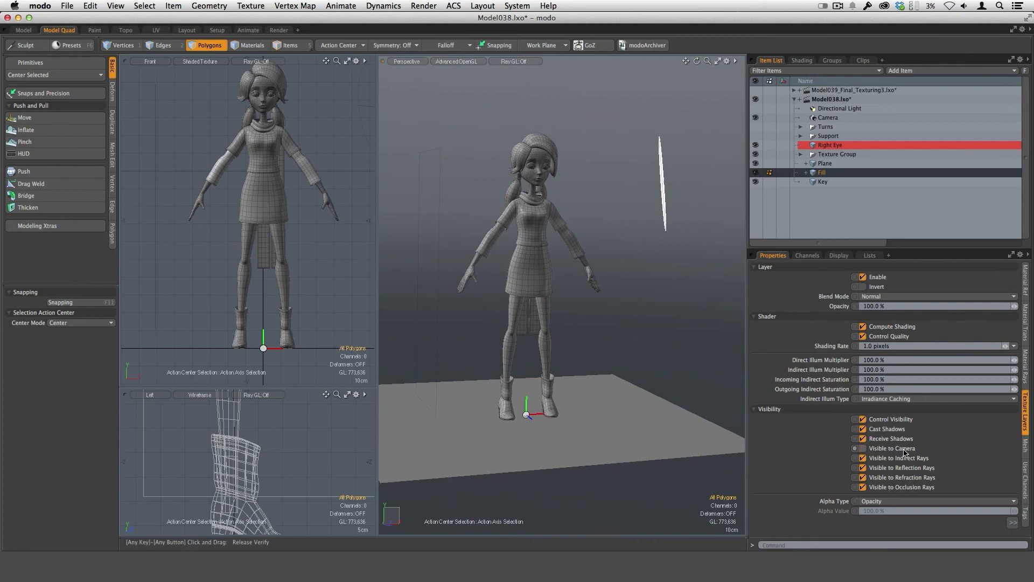
# Create an item shader for the Key mesh and disable its Visible to Camera option.
pyautogui.click(824, 183)
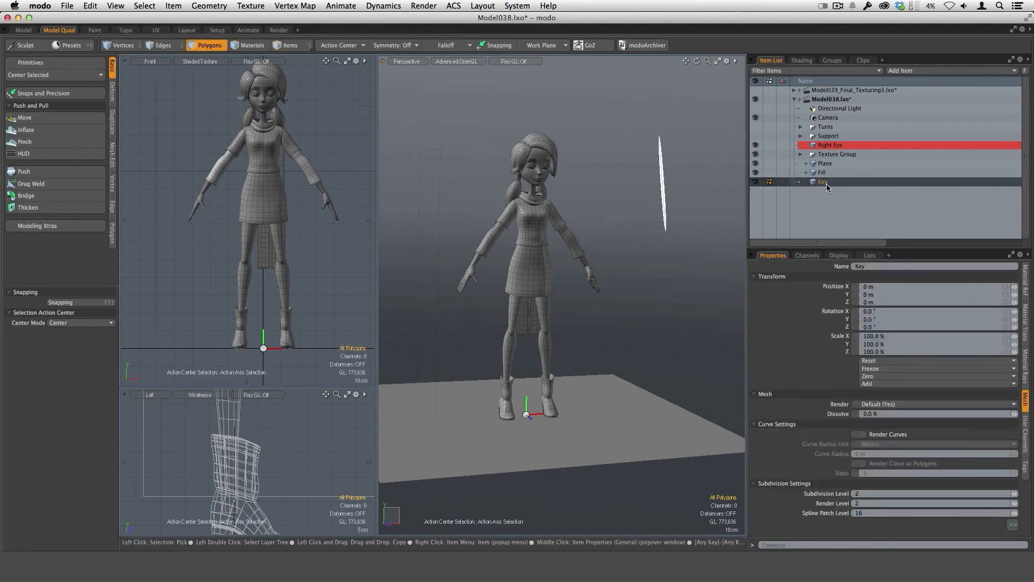
pyautogui.rightClick(827, 183)
pyautogui.click(824, 500)
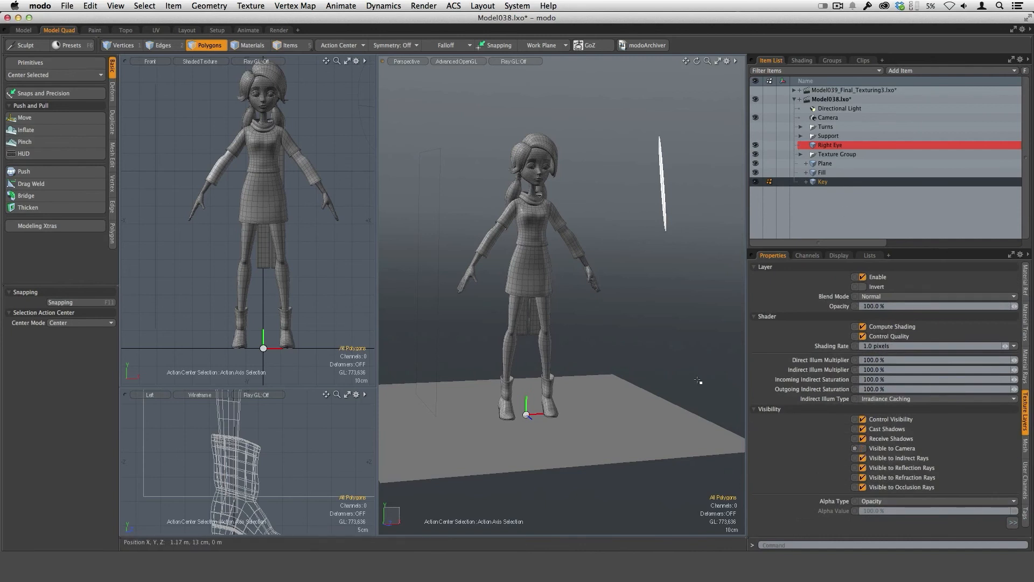
# Open the render preview and frame the whole character from head to boots at a slight angle.
pyautogui.keyDown('alt'); pyautogui.moveTo(645, 327); pyautogui.dragTo(602, 389); pyautogui.keyUp('alt')
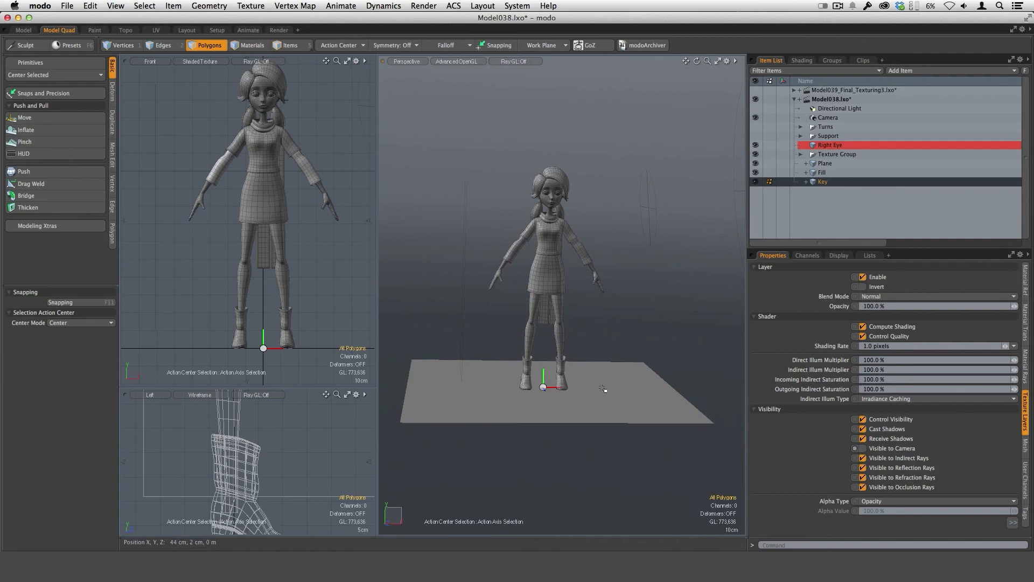
pyautogui.press('F8')
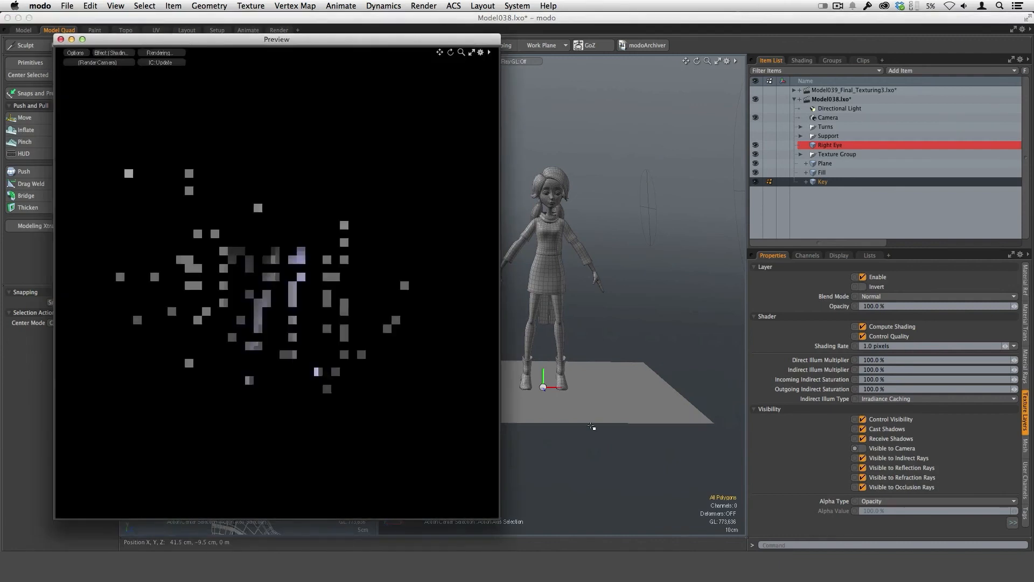
pyautogui.keyDown('alt'); pyautogui.moveTo(411, 314); pyautogui.dragTo(325, 337); pyautogui.keyUp('alt')
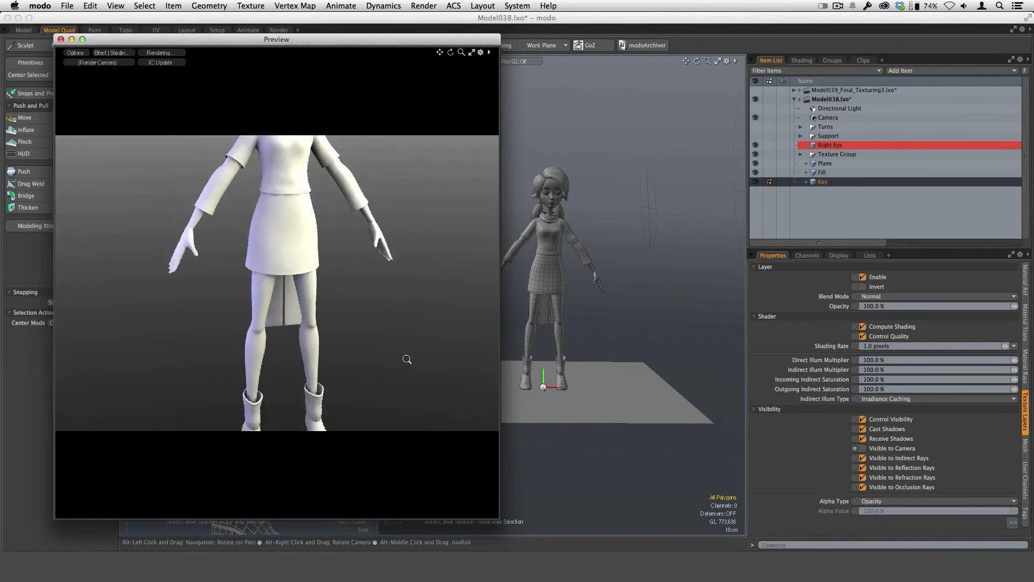
pyautogui.keyDown('ctrl'); pyautogui.keyDown('alt'); pyautogui.moveTo(407, 357); pyautogui.dragTo(293, 372); pyautogui.keyUp('alt'); pyautogui.keyUp('ctrl')
pyautogui.keyDown('alt'); pyautogui.keyDown('shift'); pyautogui.moveTo(371, 265); pyautogui.dragTo(363, 309); pyautogui.keyUp('shift'); pyautogui.keyUp('alt')
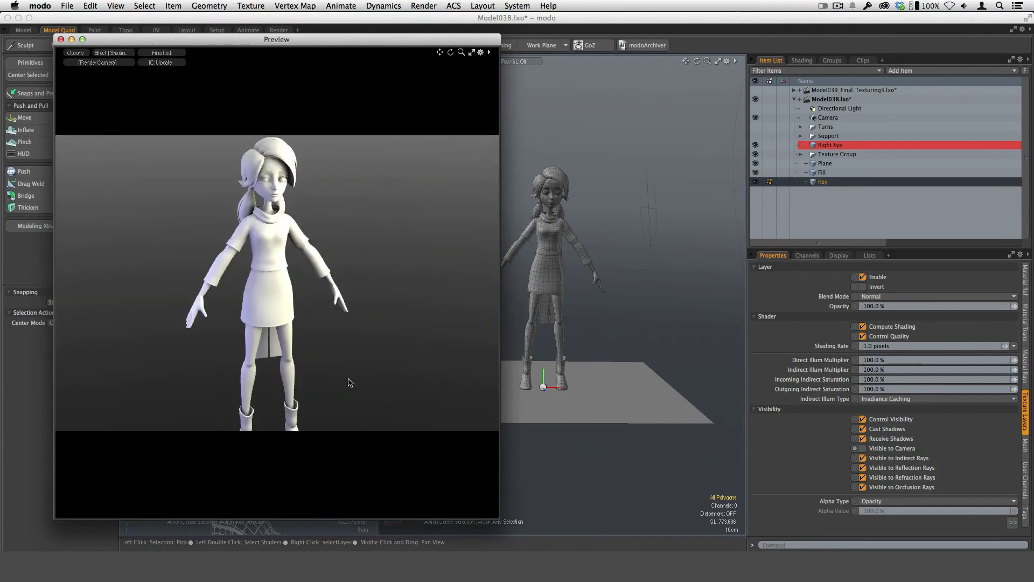
pyautogui.keyDown('alt'); pyautogui.moveTo(418, 353); pyautogui.dragTo(321, 298); pyautogui.keyUp('alt')
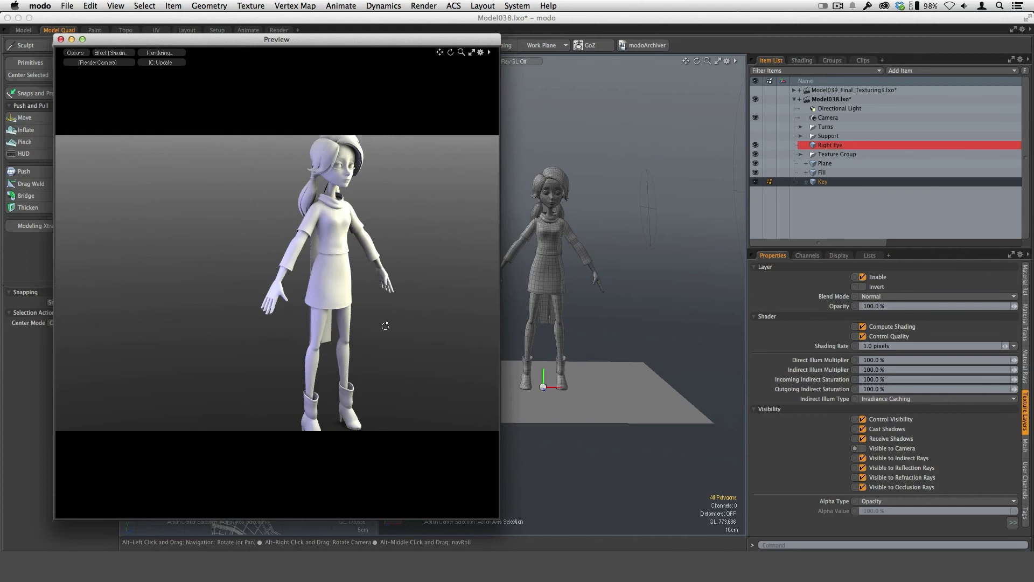
pyautogui.keyDown('alt'); pyautogui.moveTo(386, 325); pyautogui.dragTo(351, 322); pyautogui.keyUp('alt')
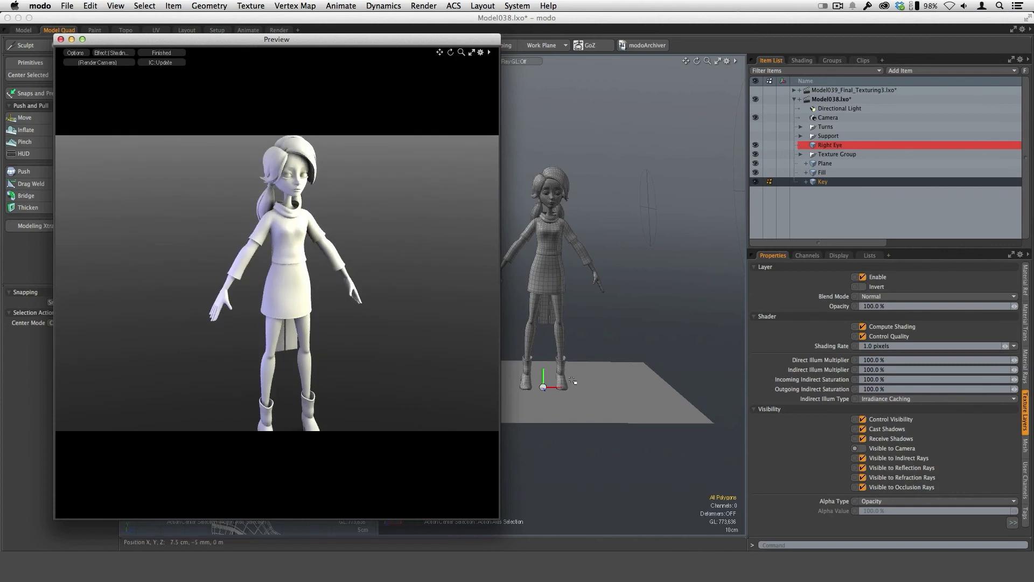
pyautogui.keyDown('alt'); pyautogui.keyDown('shift'); pyautogui.moveTo(408, 393); pyautogui.dragTo(351, 347); pyautogui.keyUp('shift'); pyautogui.keyUp('alt')
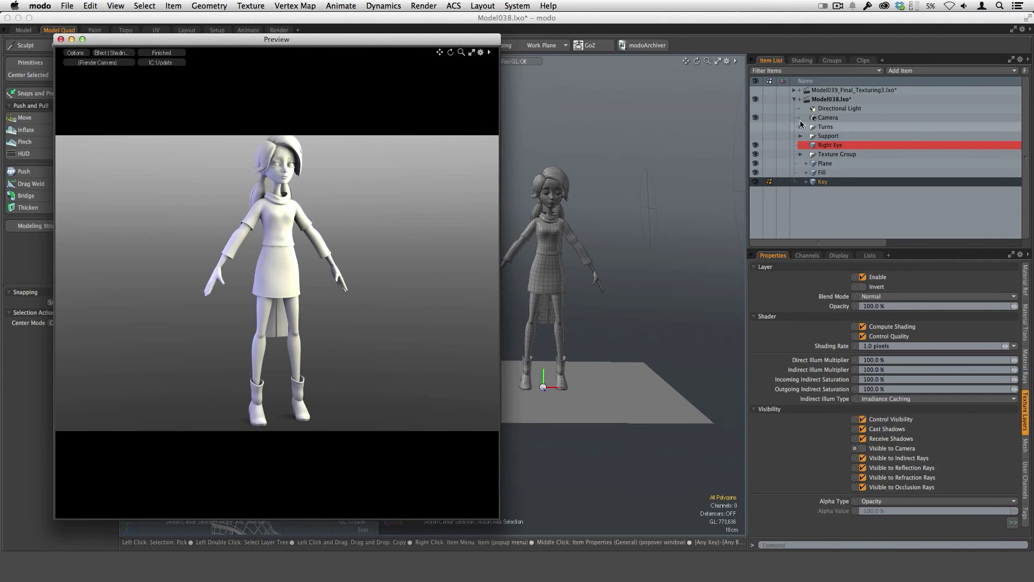
# Set the render frame size to 2100 pixels wide and 3600 pixels high.
pyautogui.click(802, 61)
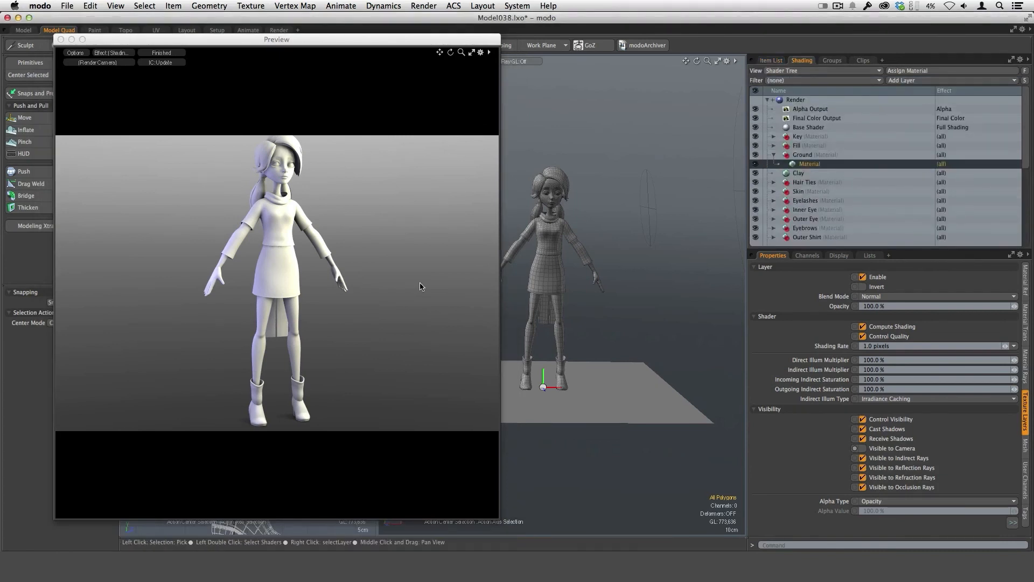
pyautogui.click(802, 102)
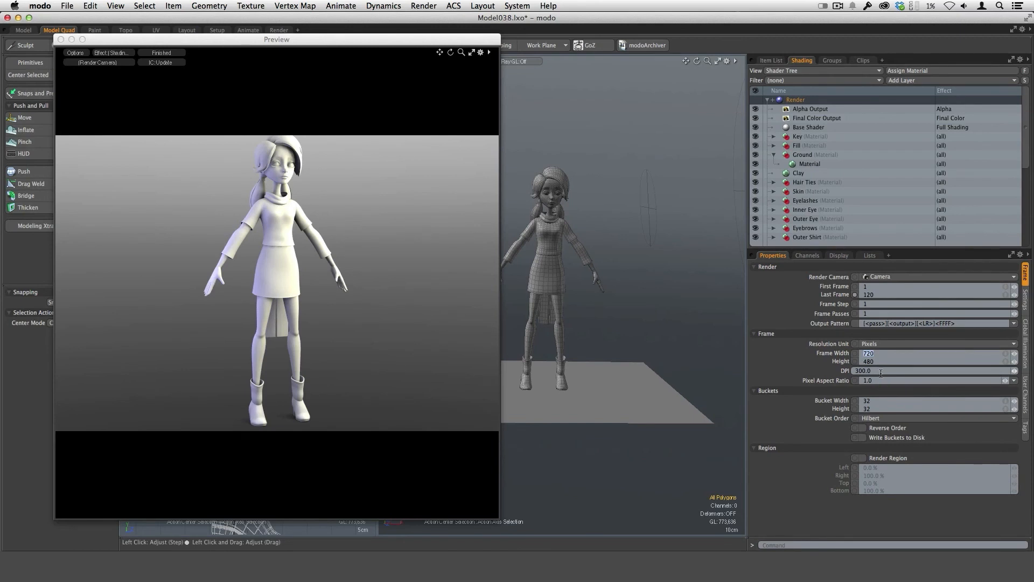
pyautogui.write('00')
pyautogui.press('Tab')
pyautogui.write('3')
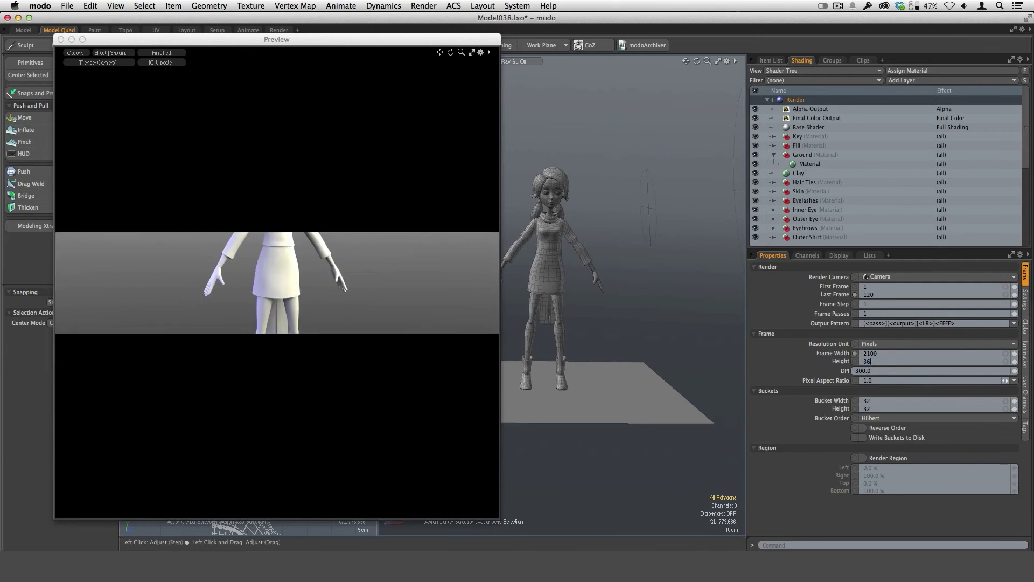
pyautogui.press('Return')
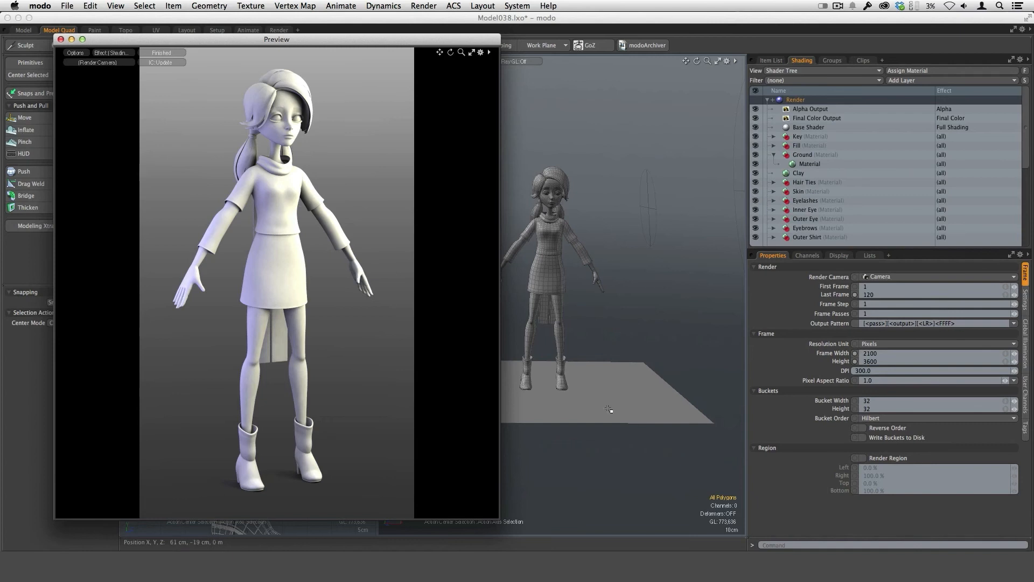
# Collapse the Ground group and darken the Clay material's diffuse color to a neutral grey of 0.51, 0.51, 0.51.
pyautogui.click(774, 155)
pyautogui.click(798, 164)
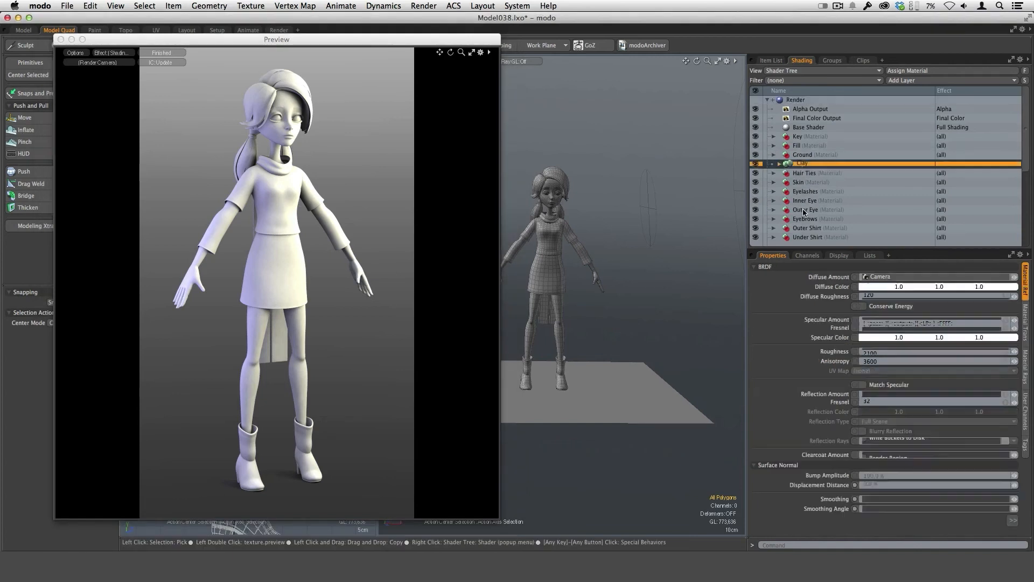
pyautogui.moveTo(803, 210); pyautogui.dragTo(828, 156)
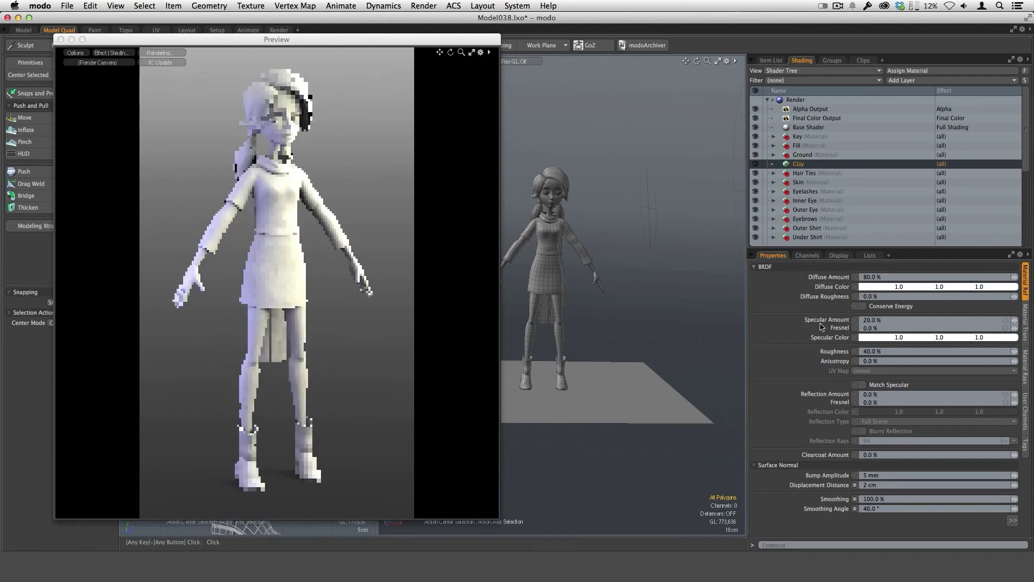
pyautogui.click(883, 288)
pyautogui.moveTo(662, 309); pyautogui.dragTo(597, 315)
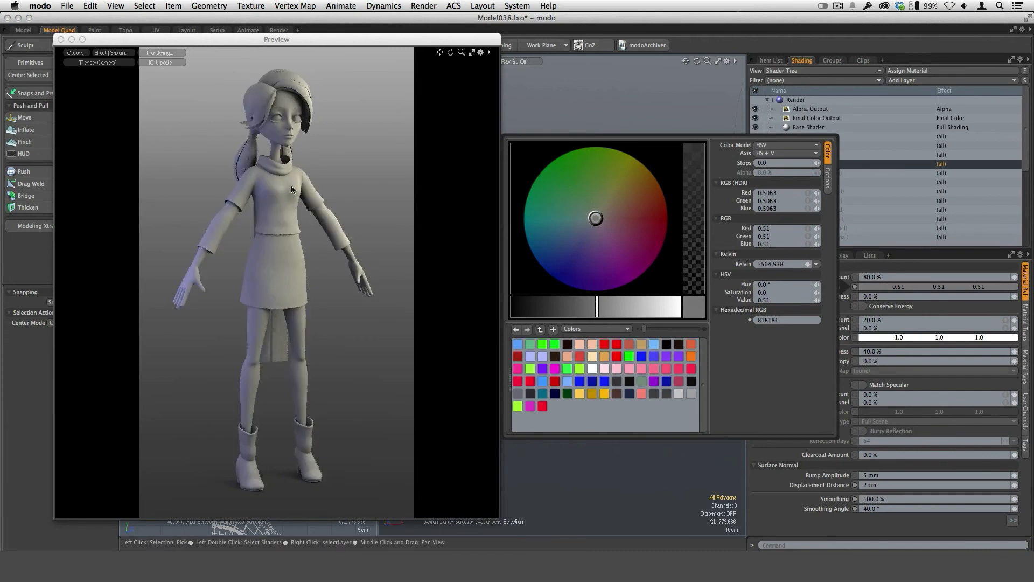
pyautogui.click(593, 473)
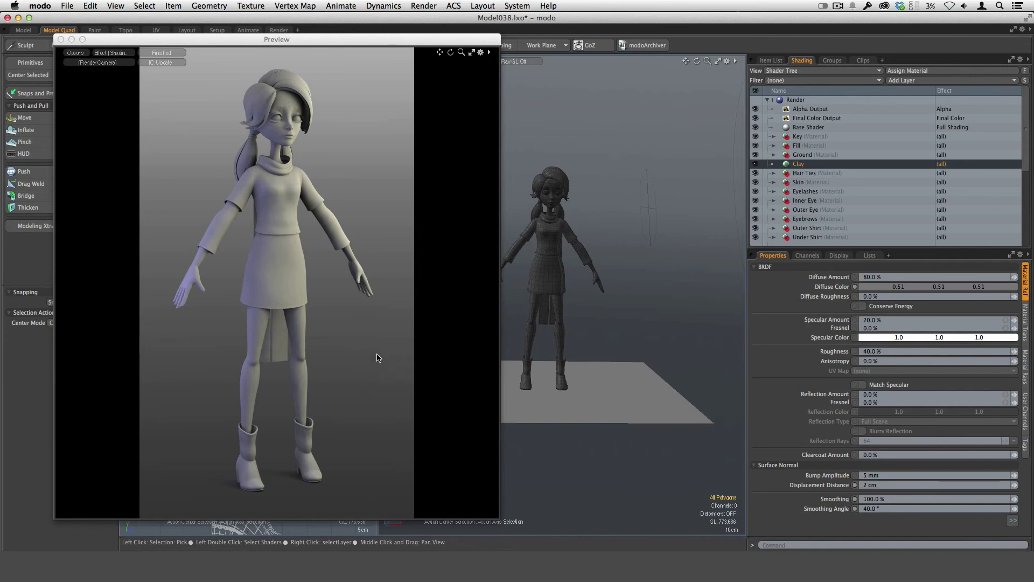
# Expand the Environments group in the shader tree and duplicate the Environment item.
pyautogui.click(345, 322)
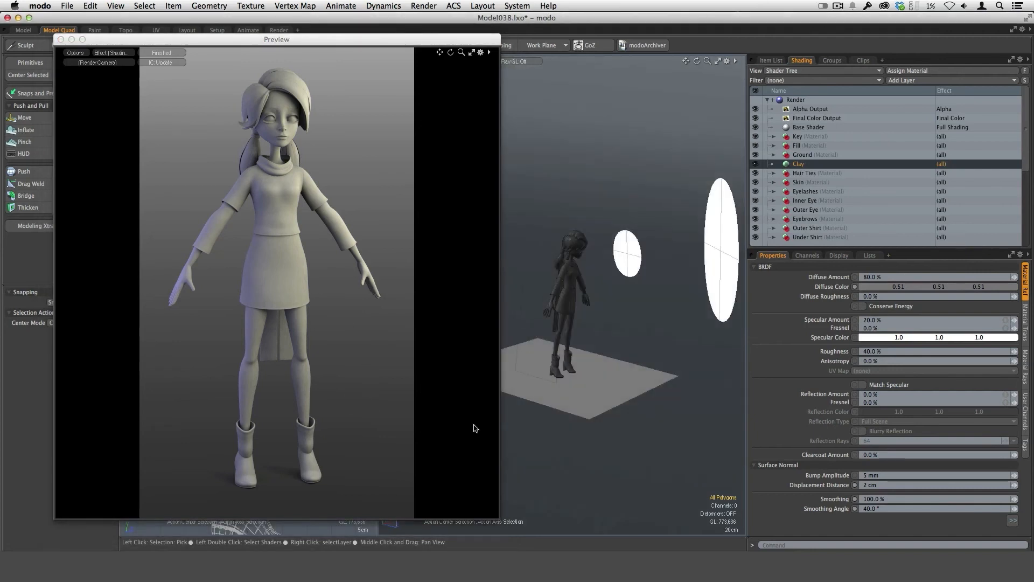
pyautogui.moveTo(1026, 151); pyautogui.dragTo(1024, 245)
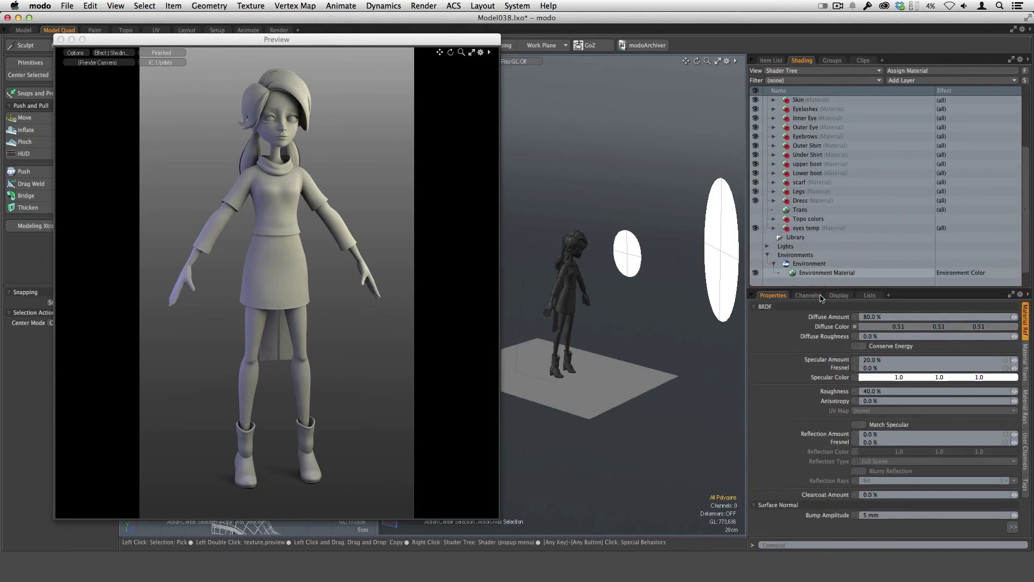
pyautogui.click(814, 273)
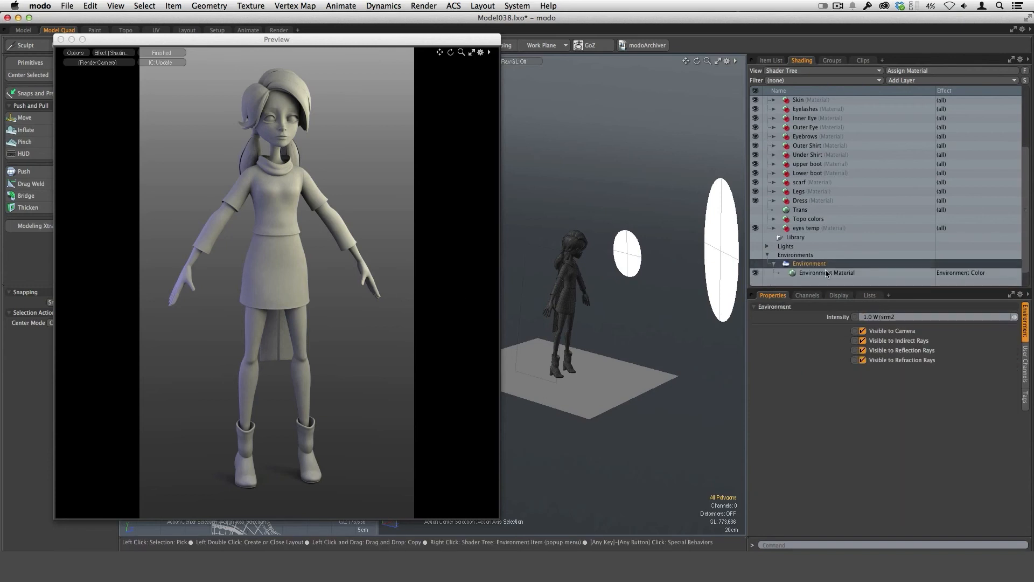
pyautogui.click(811, 267)
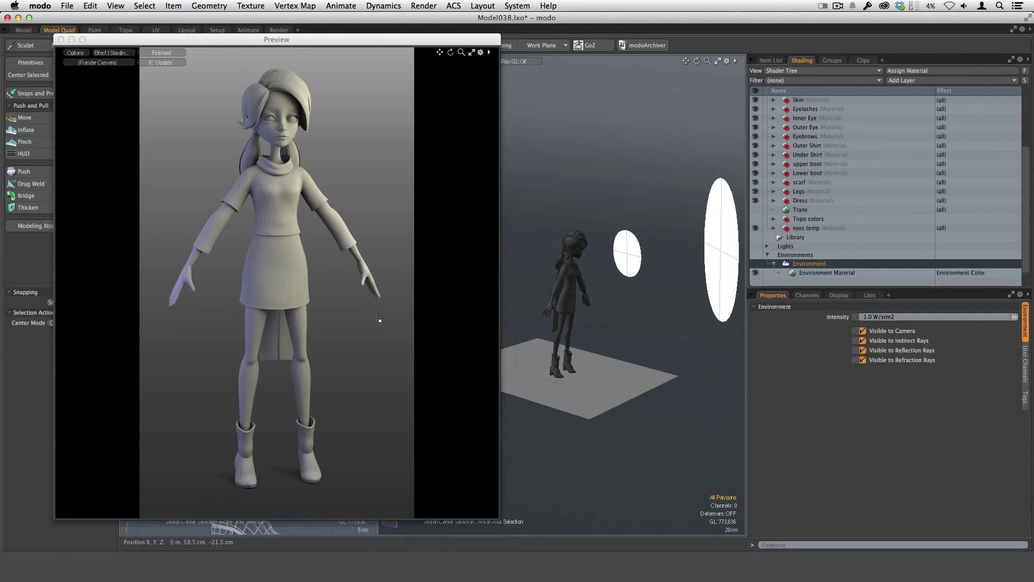
pyautogui.rightClick(816, 268)
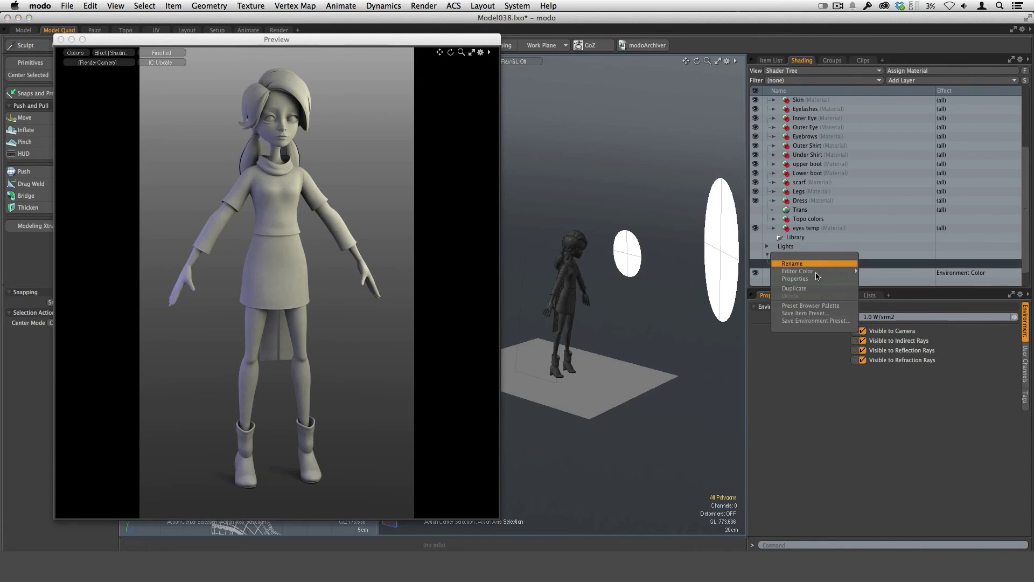
pyautogui.click(794, 288)
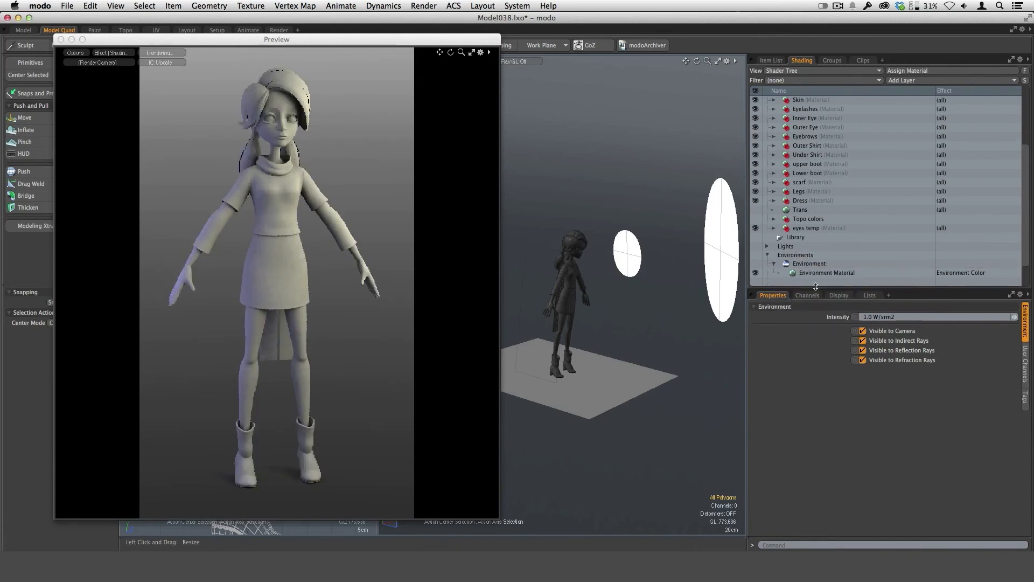
pyautogui.moveTo(816, 288); pyautogui.dragTo(813, 321)
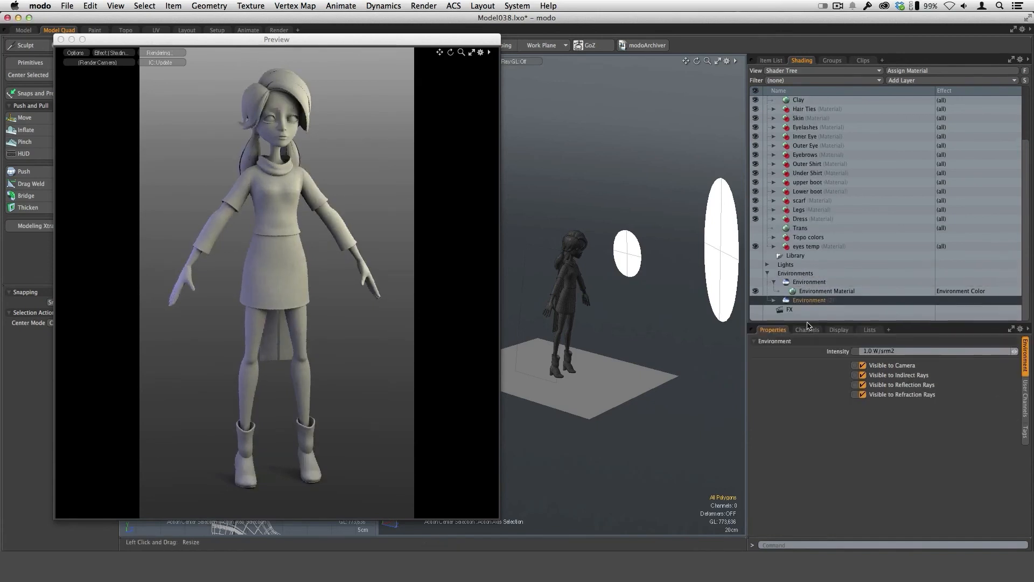
# Change the original environment's material from a gradient to the Constant environment type.
pyautogui.click(809, 282)
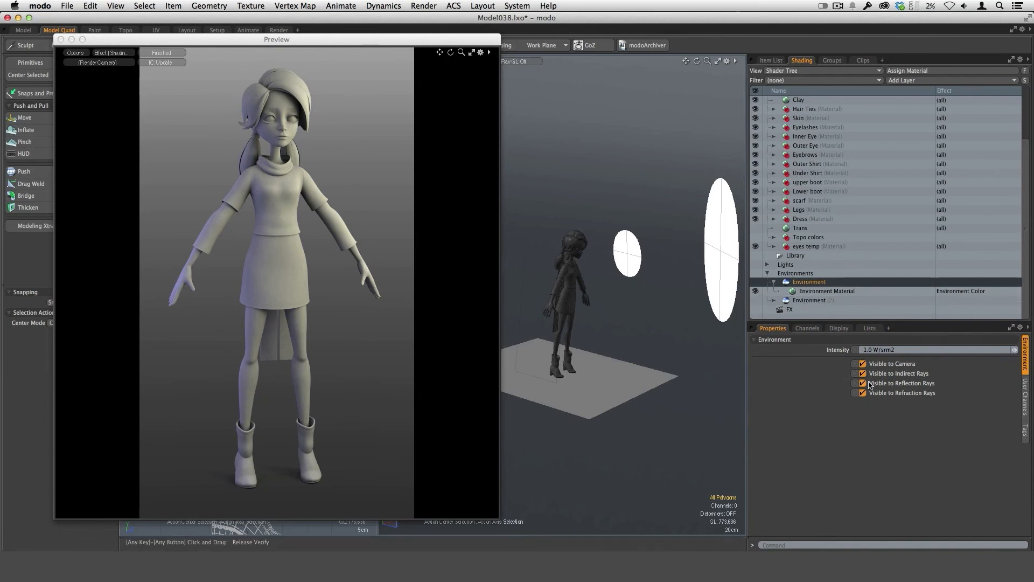
pyautogui.click(825, 291)
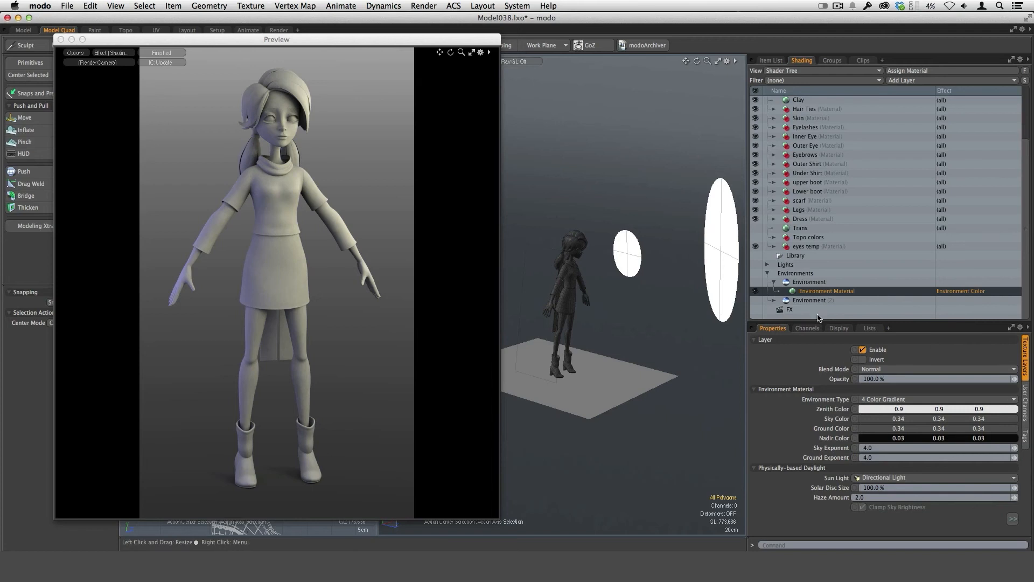
pyautogui.click(890, 399)
pyautogui.click(893, 385)
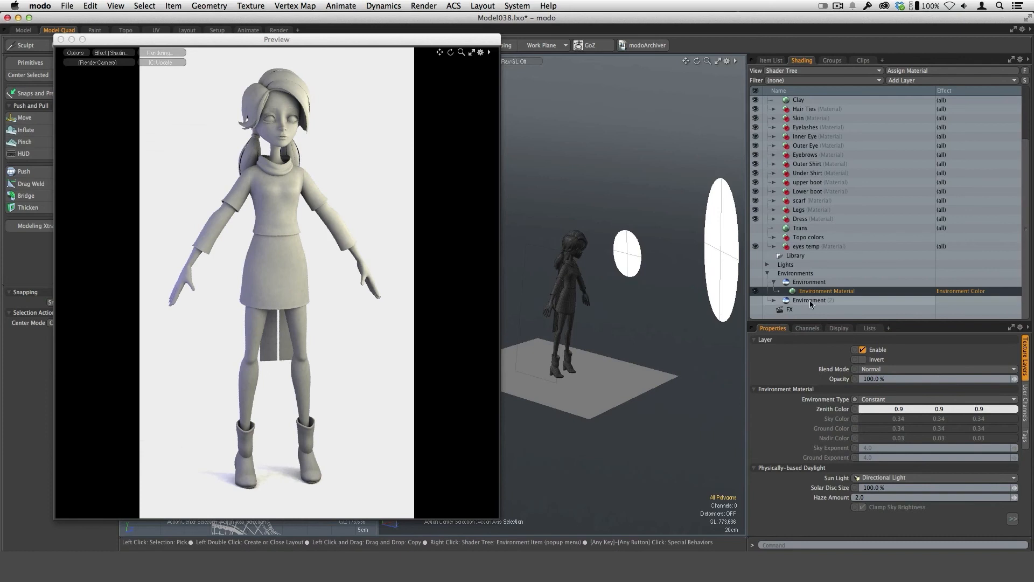
# Make the original environment invisible to indirect, reflection and refraction rays, keeping it visible to the camera.
pyautogui.click(808, 282)
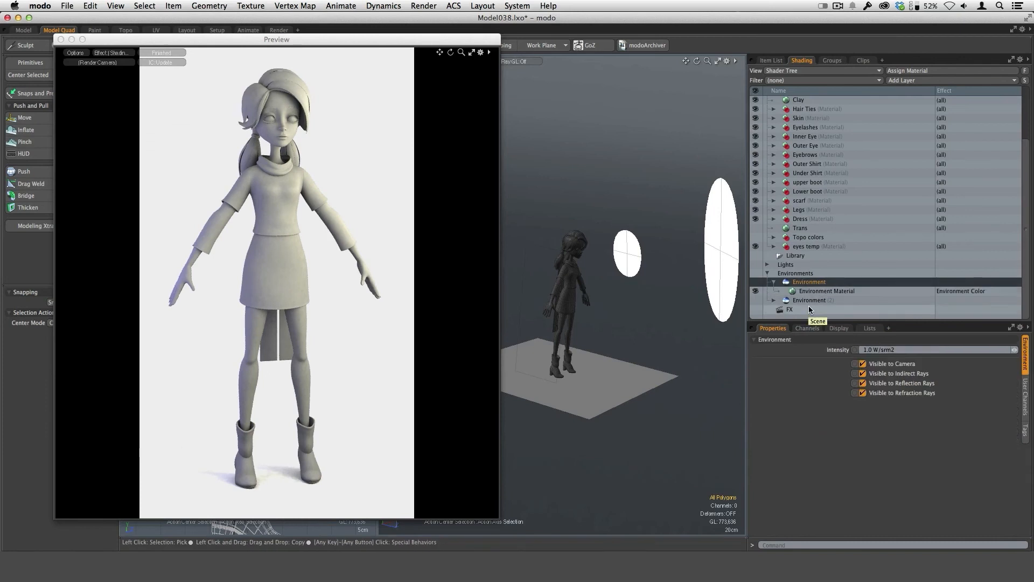
pyautogui.click(863, 373)
pyautogui.click(863, 383)
pyautogui.click(863, 393)
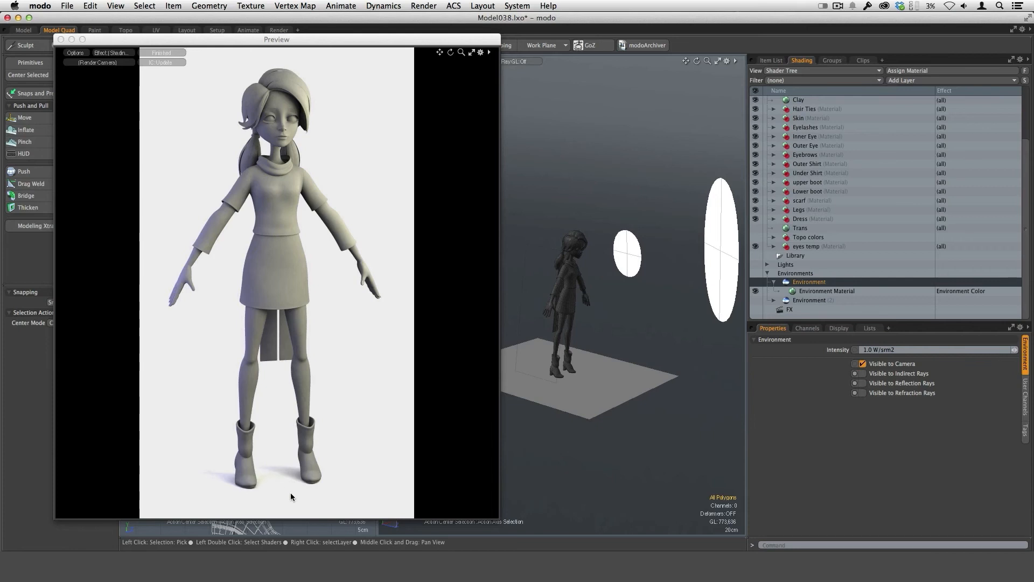
# Hide the duplicated environment from the camera and set its material's environment type to Constant.
pyautogui.click(807, 300)
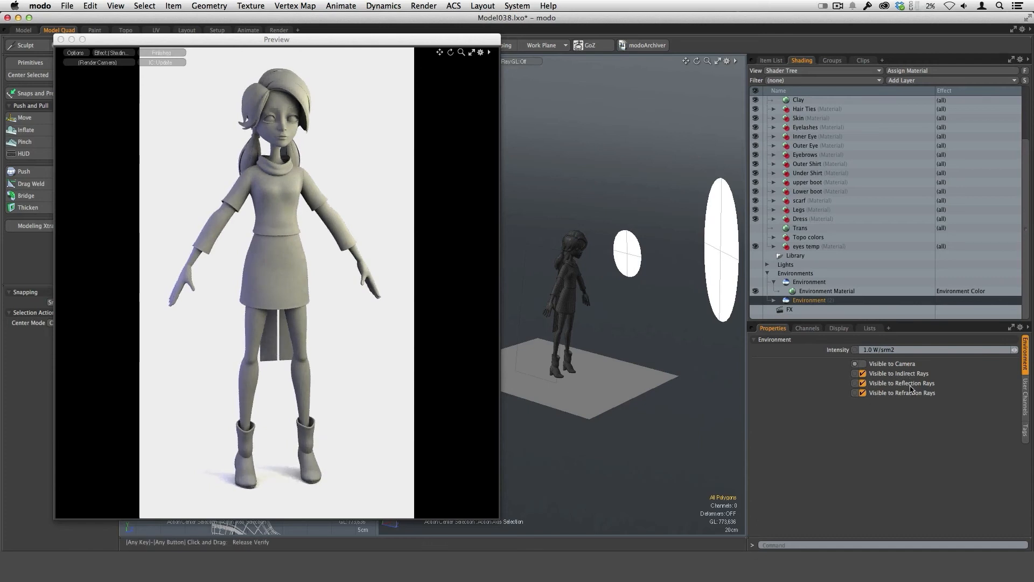
pyautogui.click(774, 300)
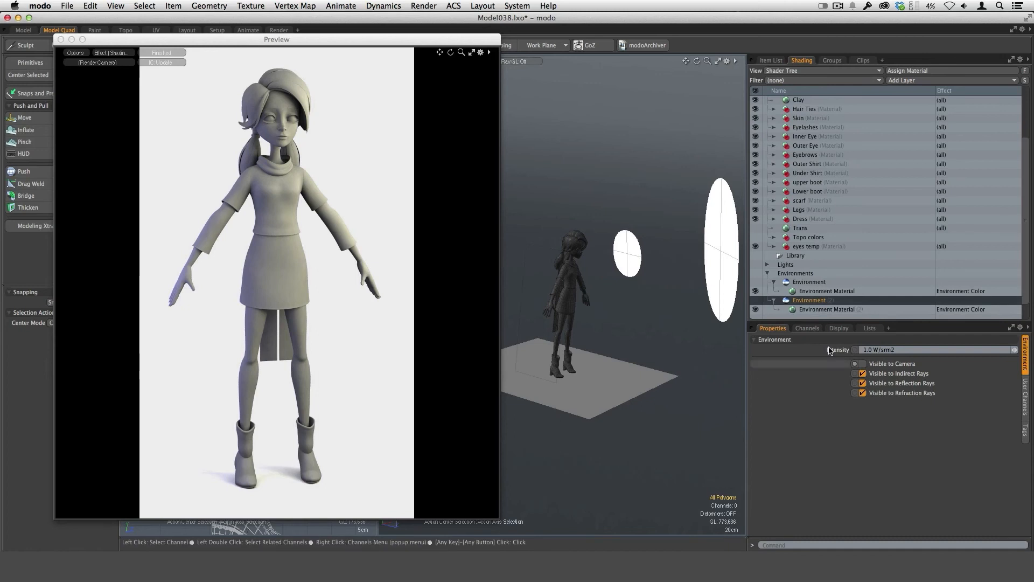
pyautogui.click(820, 311)
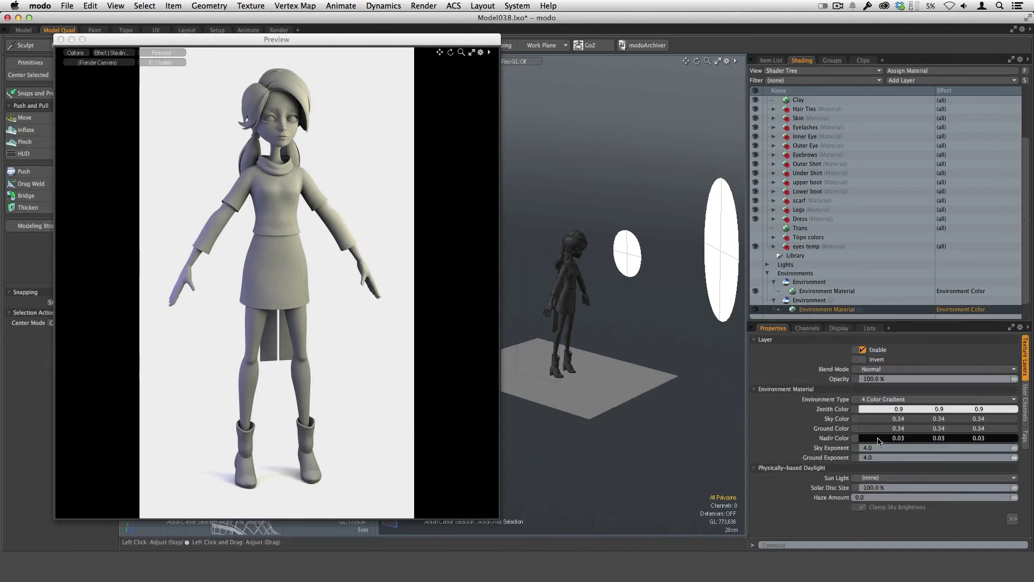
pyautogui.click(890, 402)
pyautogui.click(886, 392)
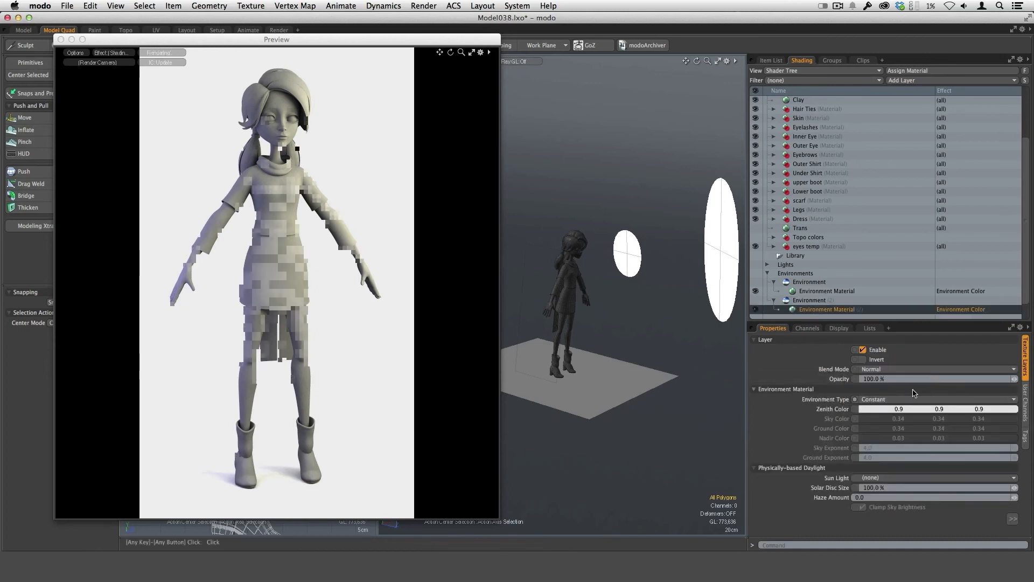
# Darken the duplicated environment material's zenith color to a neutral grey of 0.57, 0.57, 0.57.
pyautogui.click(886, 415)
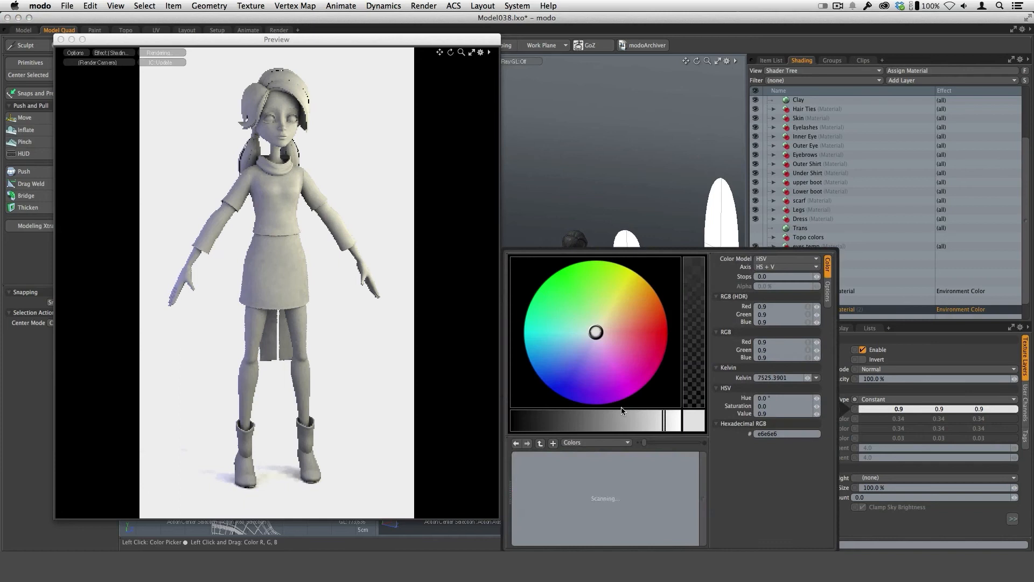
pyautogui.click(612, 420)
pyautogui.moveTo(613, 421); pyautogui.dragTo(535, 425)
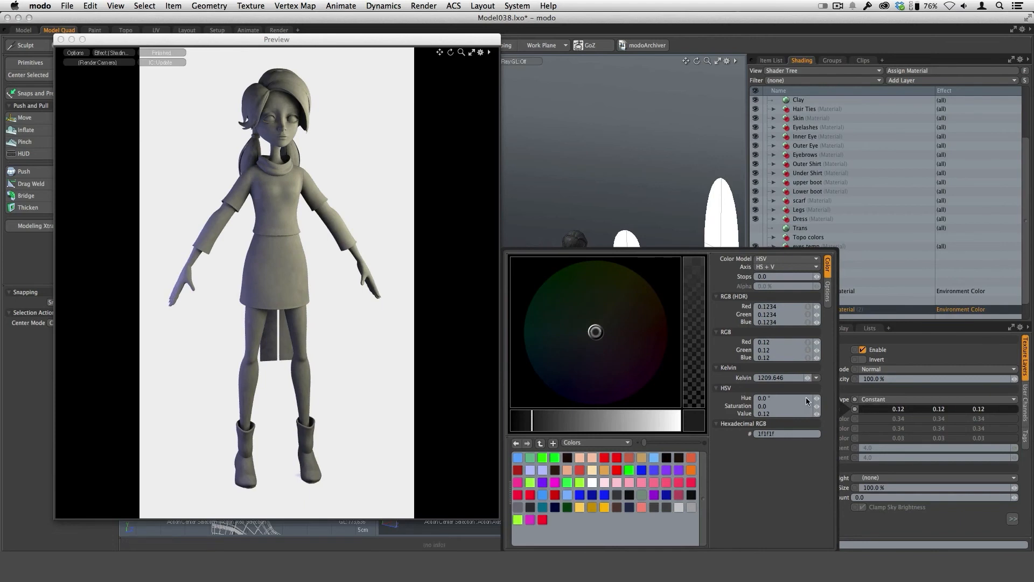
pyautogui.moveTo(597, 424); pyautogui.dragTo(608, 422)
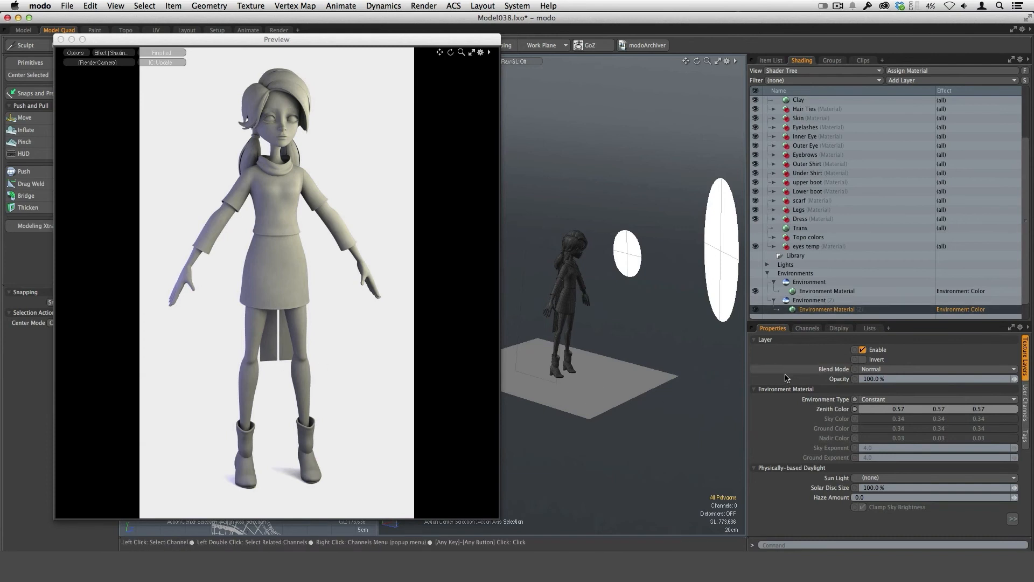
# Collapse both environment items and the Environments group in the shader tree.
pyautogui.click(774, 300)
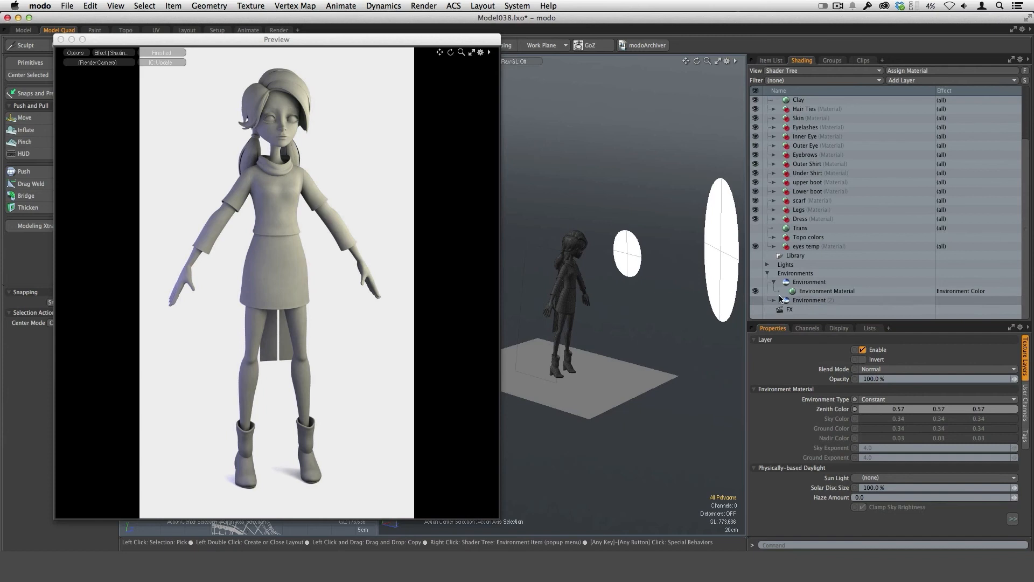
pyautogui.click(774, 282)
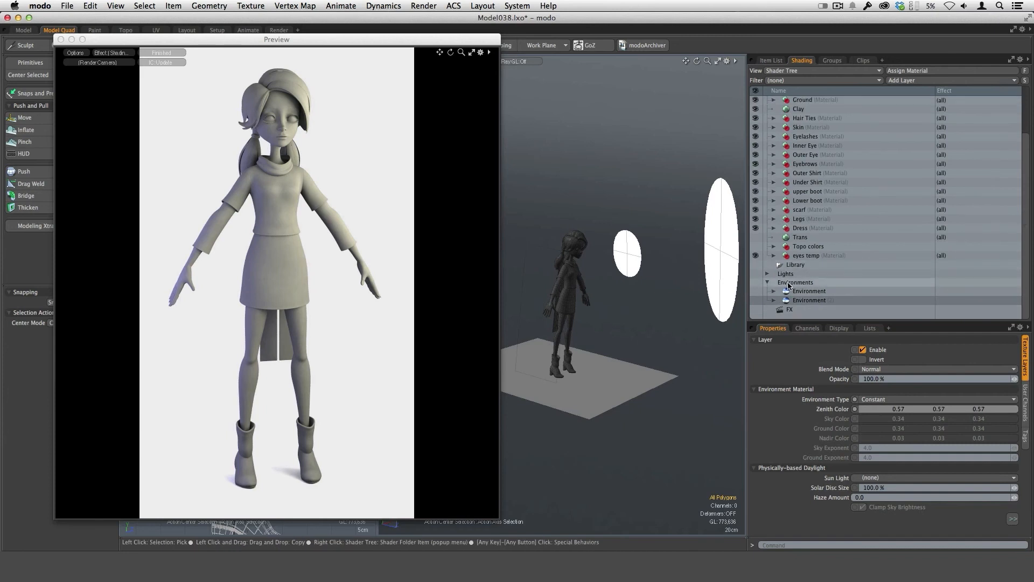
pyautogui.click(768, 283)
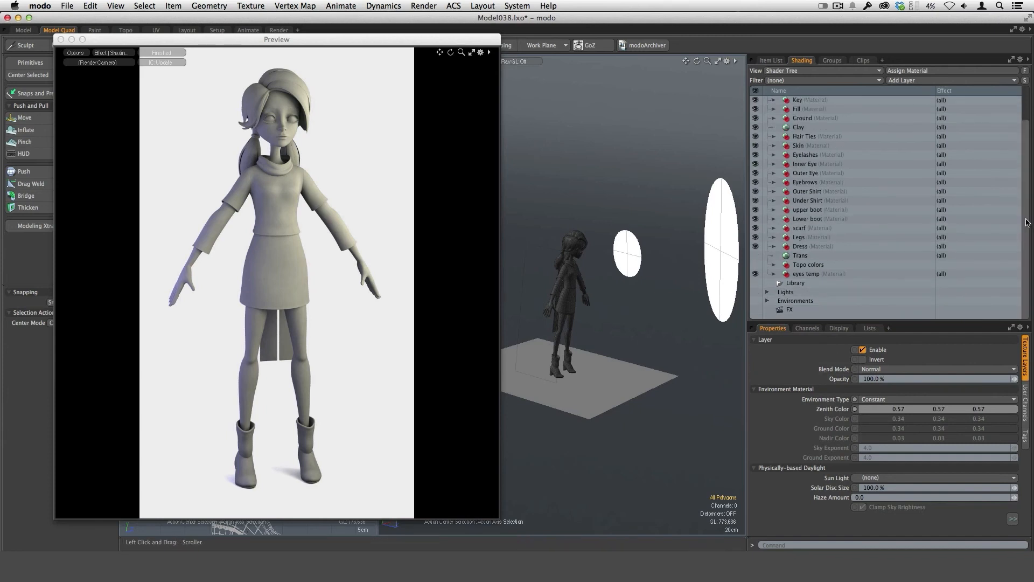
# Set the output gamma of the Final Color Output to 2.2.
pyautogui.moveTo(1028, 206); pyautogui.dragTo(1009, 167)
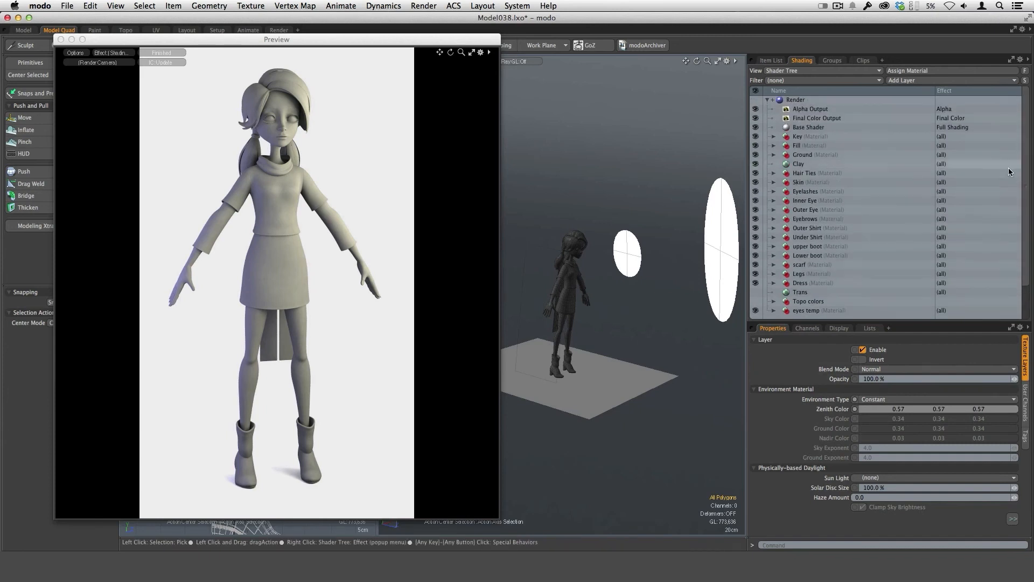
pyautogui.click(832, 119)
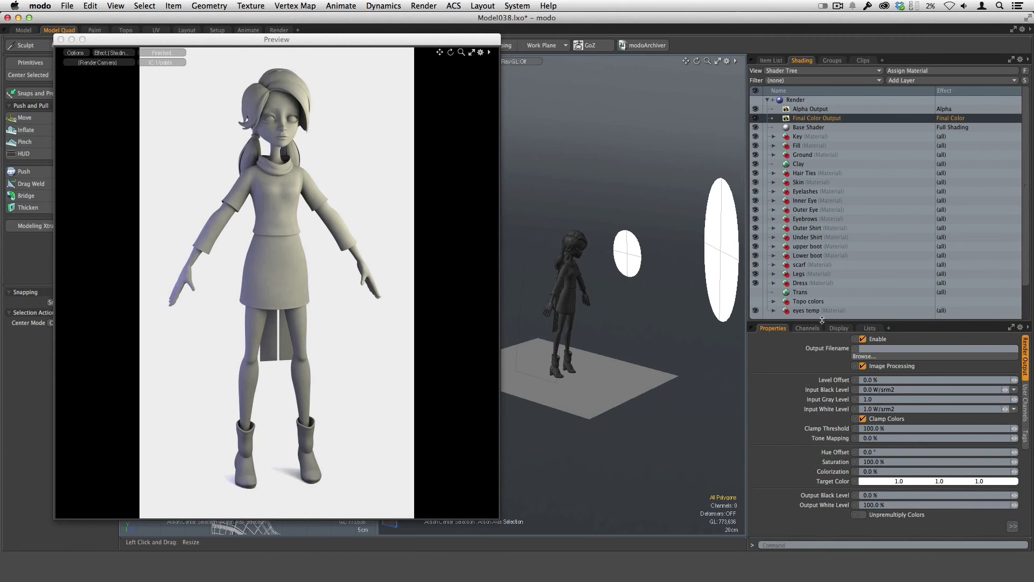
pyautogui.moveTo(822, 320); pyautogui.dragTo(823, 219)
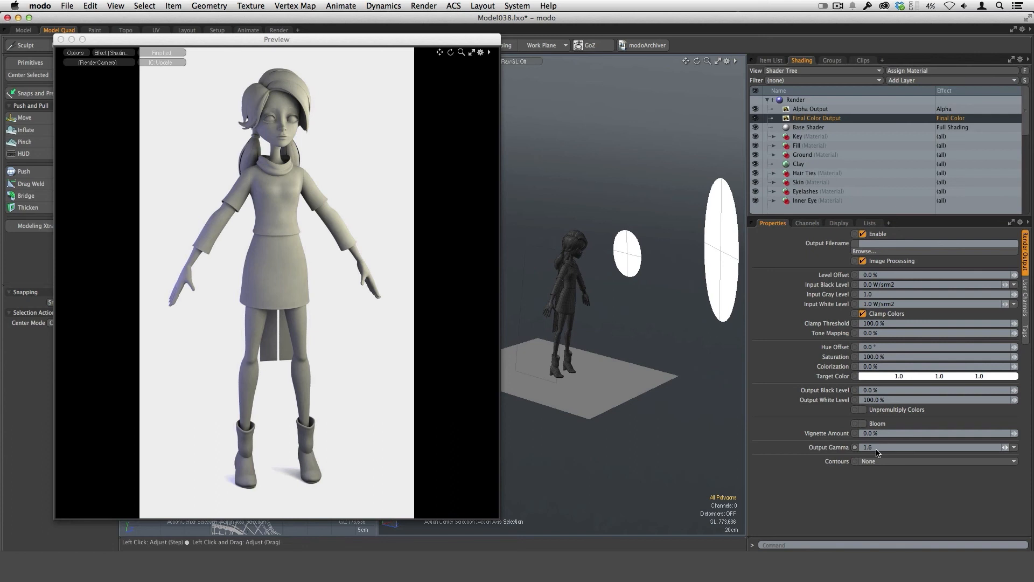
pyautogui.click(877, 449)
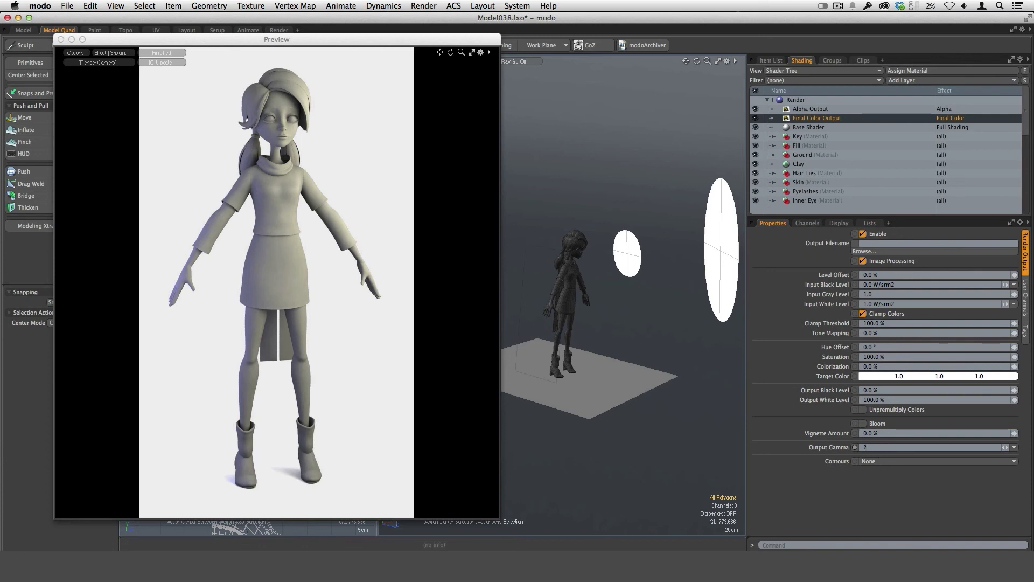
pyautogui.write('2.2')
pyautogui.press('Return')
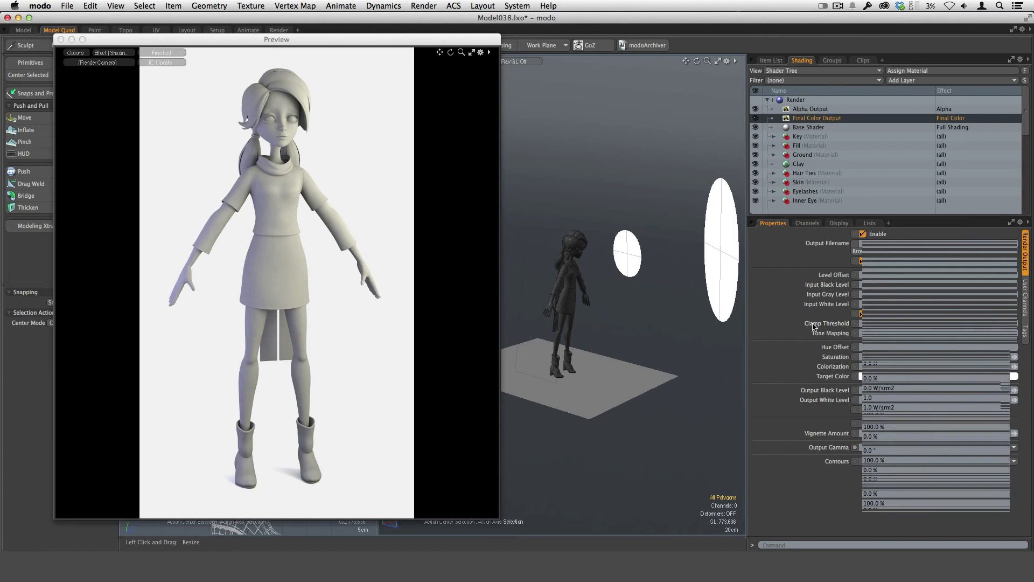
pyautogui.moveTo(811, 217); pyautogui.dragTo(811, 346)
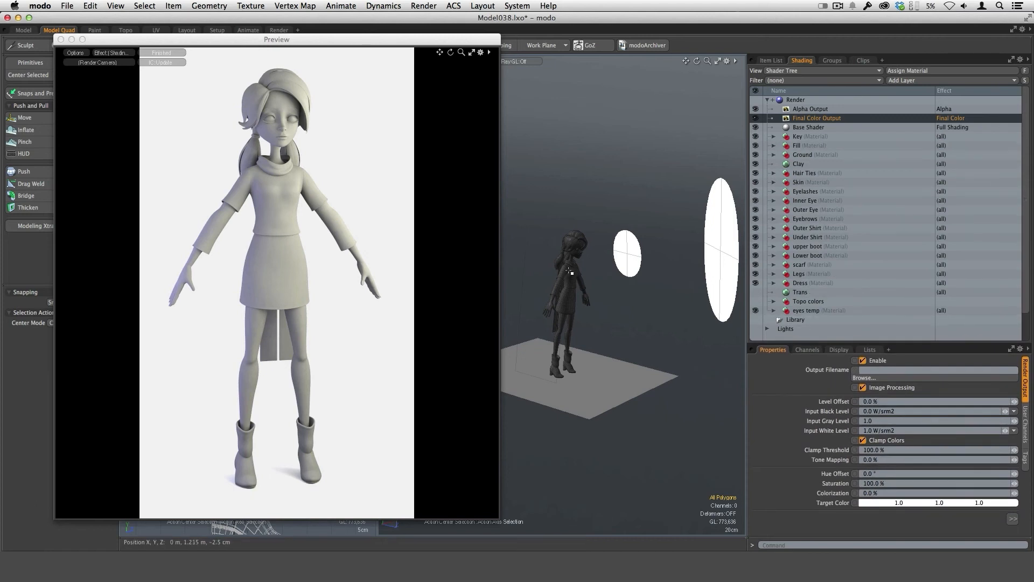
pyautogui.keyDown('alt'); pyautogui.moveTo(656, 318); pyautogui.dragTo(588, 286); pyautogui.keyUp('alt')
pyautogui.keyDown('ctrl'); pyautogui.keyDown('alt'); pyautogui.moveTo(587, 286); pyautogui.dragTo(654, 310); pyautogui.keyUp('alt'); pyautogui.keyUp('ctrl')
pyautogui.keyDown('alt'); pyautogui.moveTo(631, 364); pyautogui.dragTo(660, 353); pyautogui.keyUp('alt')
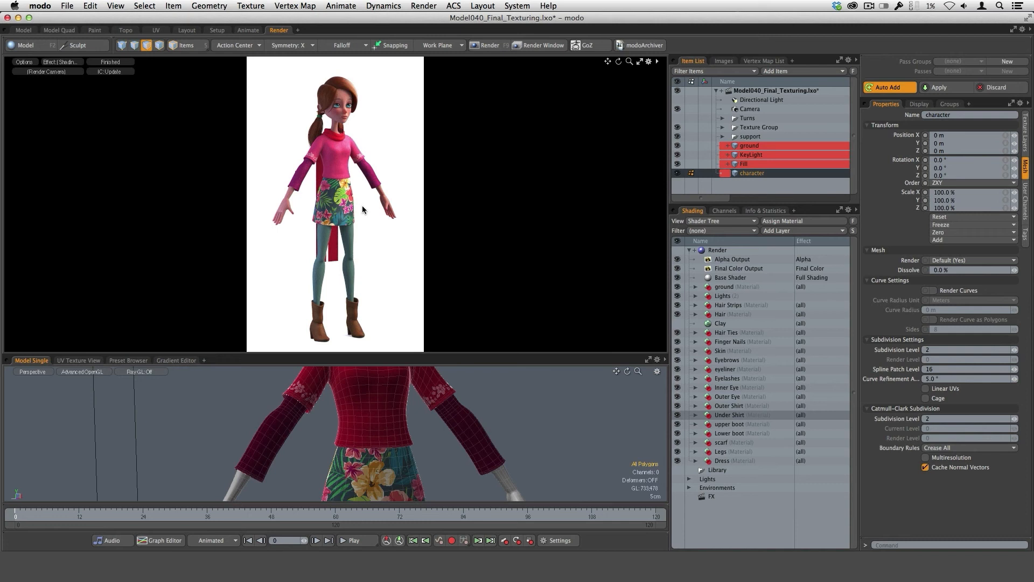
# Review the render preview's options, including the displacement settings, without changing any of them.
pyautogui.click(24, 63)
pyautogui.click(41, 67)
pyautogui.click(29, 66)
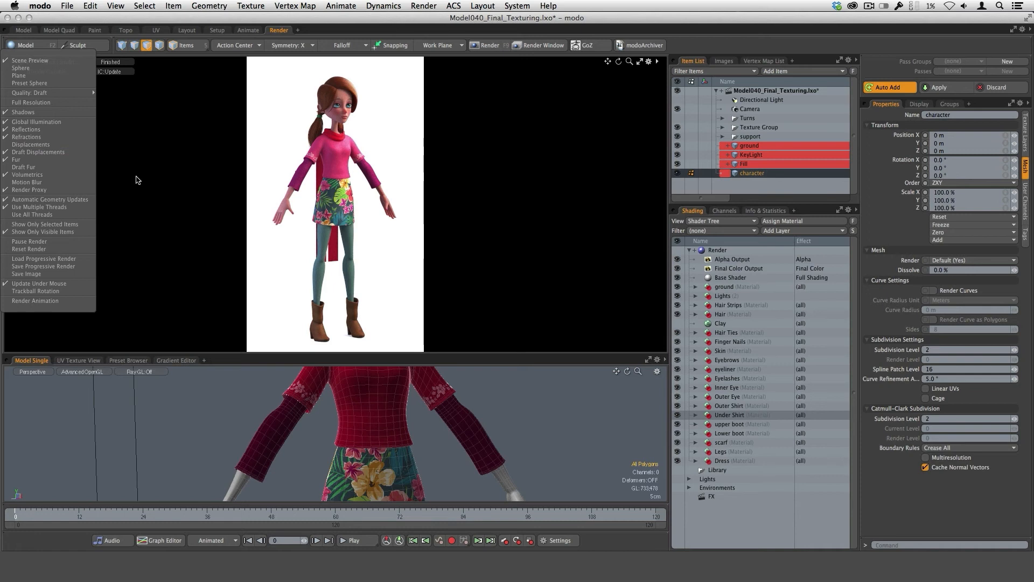
pyautogui.click(189, 247)
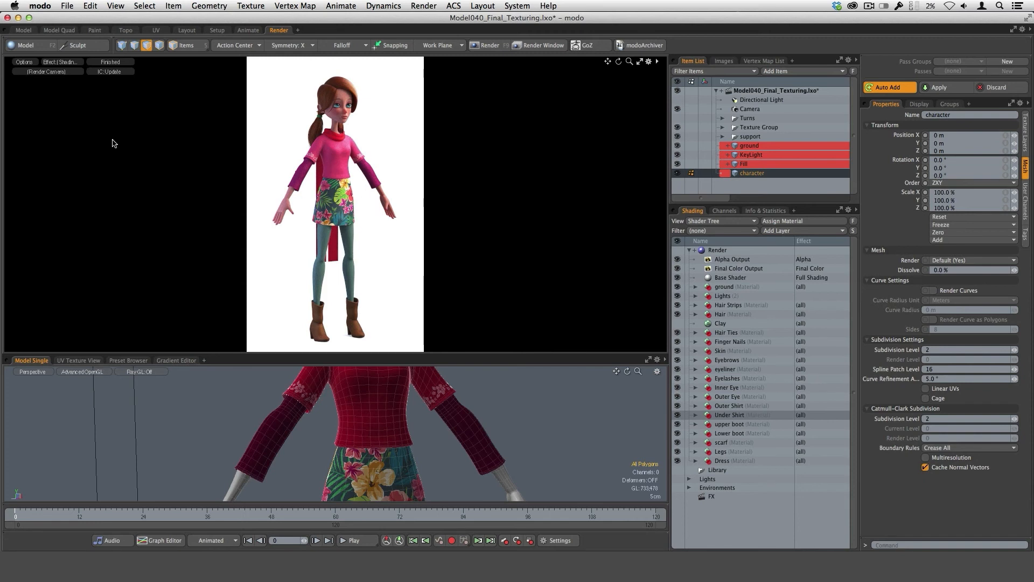
pyautogui.click(31, 64)
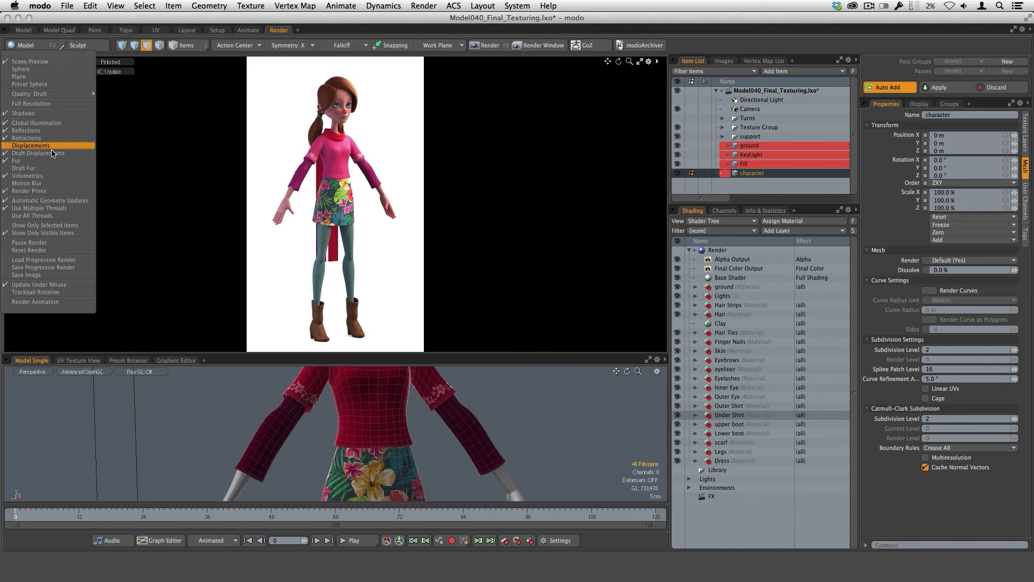
pyautogui.click(185, 142)
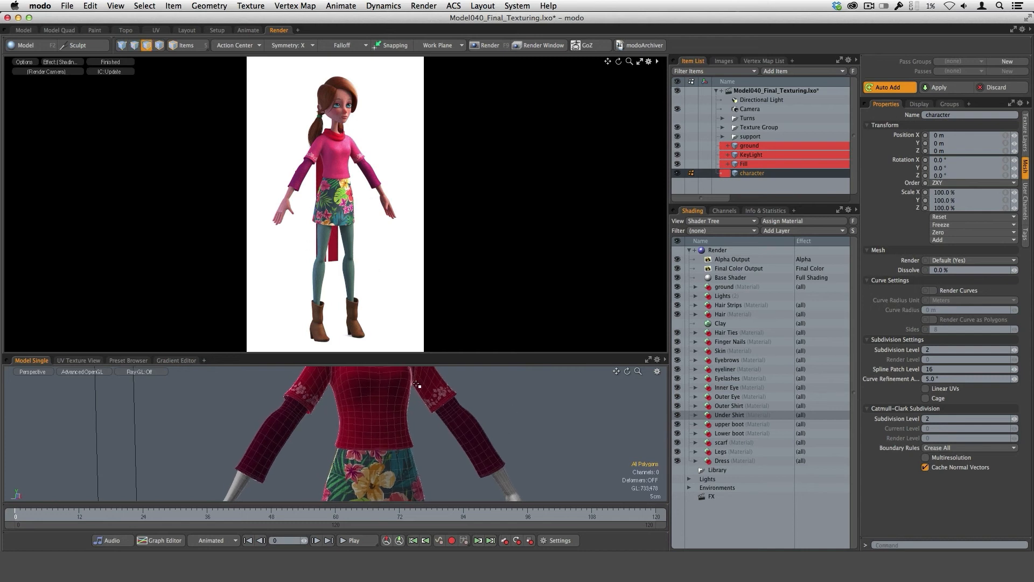
# Select both lower sleeves of the character's under shirt and isolate them by hiding all other geometry.
pyautogui.scroll(3, 480, 425)
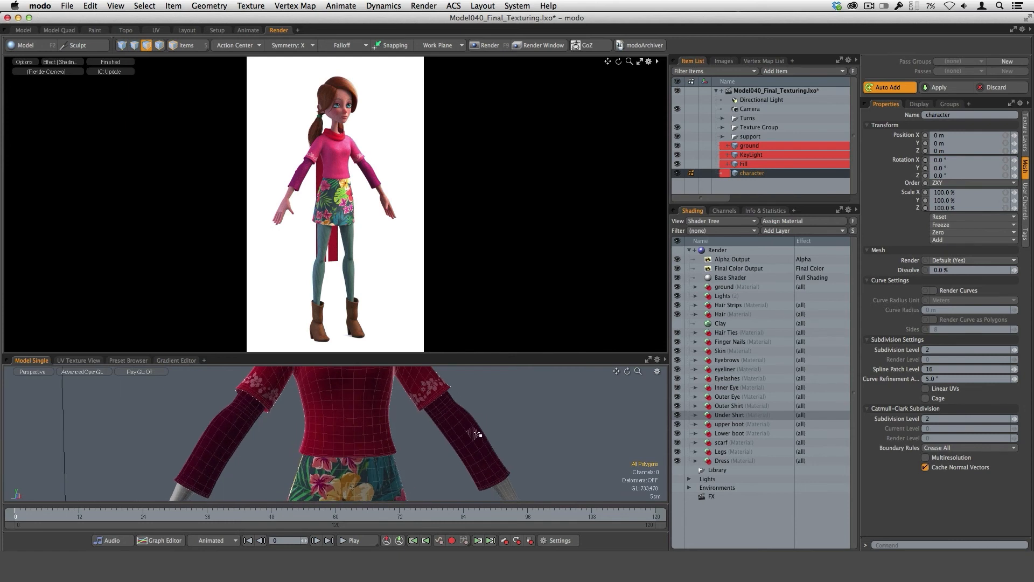
pyautogui.doubleClick(234, 434)
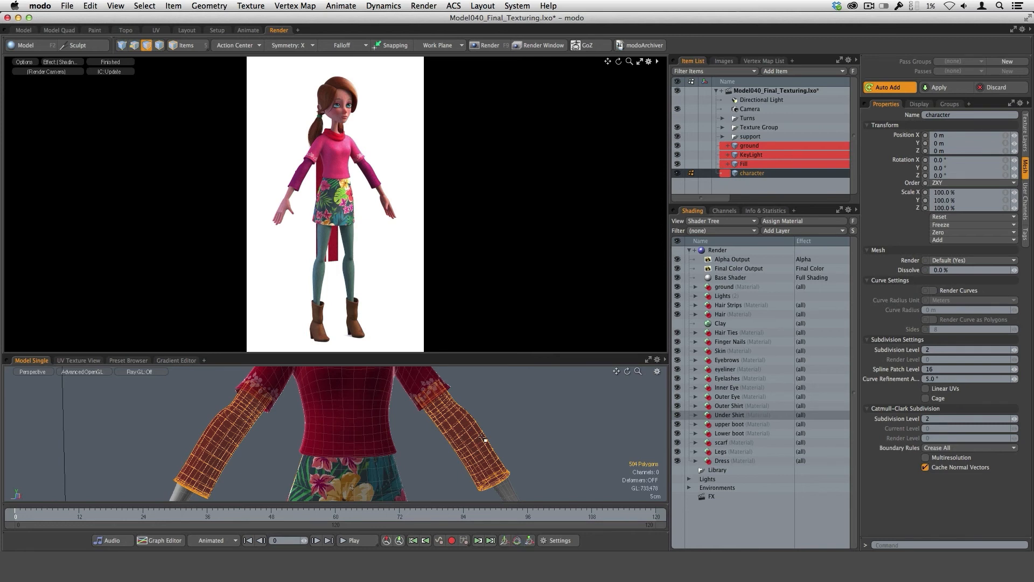
pyautogui.hotkey('shift', 'h')
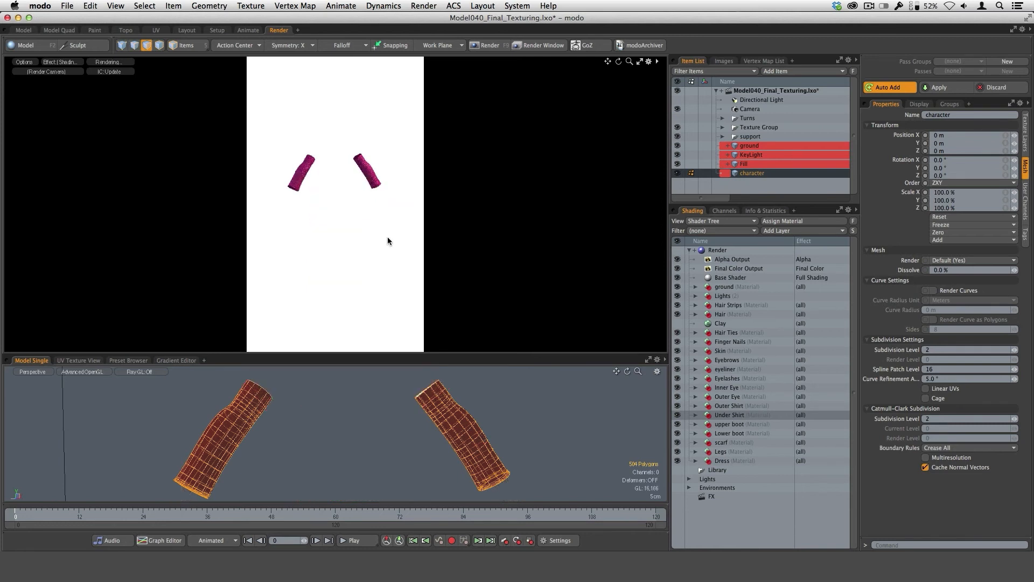
# Enlarge the render preview and examine the fabric texture of one isolated sleeve up close.
pyautogui.keyDown('ctrl'); pyautogui.keyDown('alt'); pyautogui.moveTo(308, 238); pyautogui.dragTo(334, 215); pyautogui.keyUp('alt'); pyautogui.keyUp('ctrl')
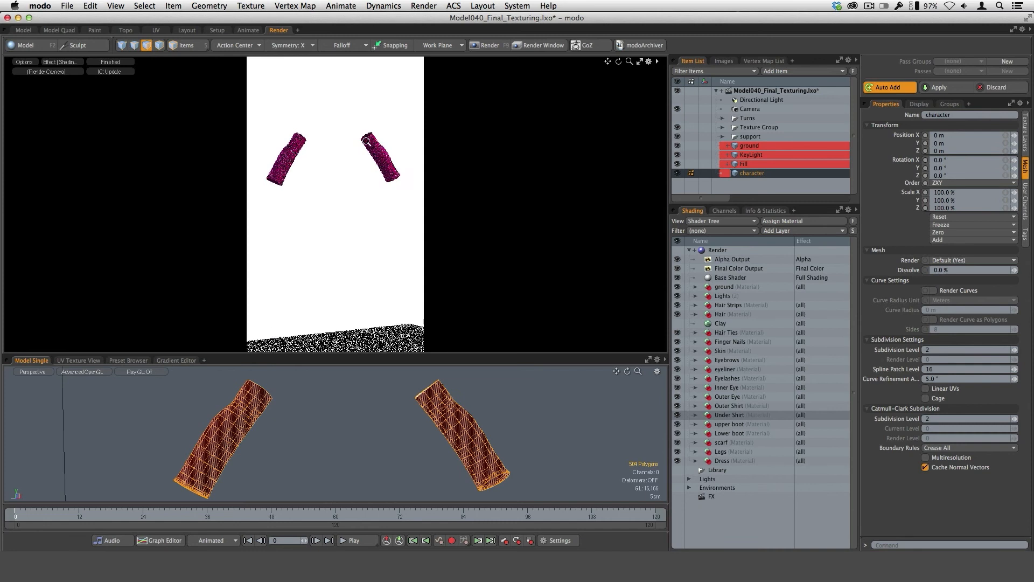
pyautogui.keyDown('alt'); pyautogui.keyDown('shift'); pyautogui.moveTo(297, 175); pyautogui.dragTo(359, 233); pyautogui.keyUp('shift'); pyautogui.keyUp('alt')
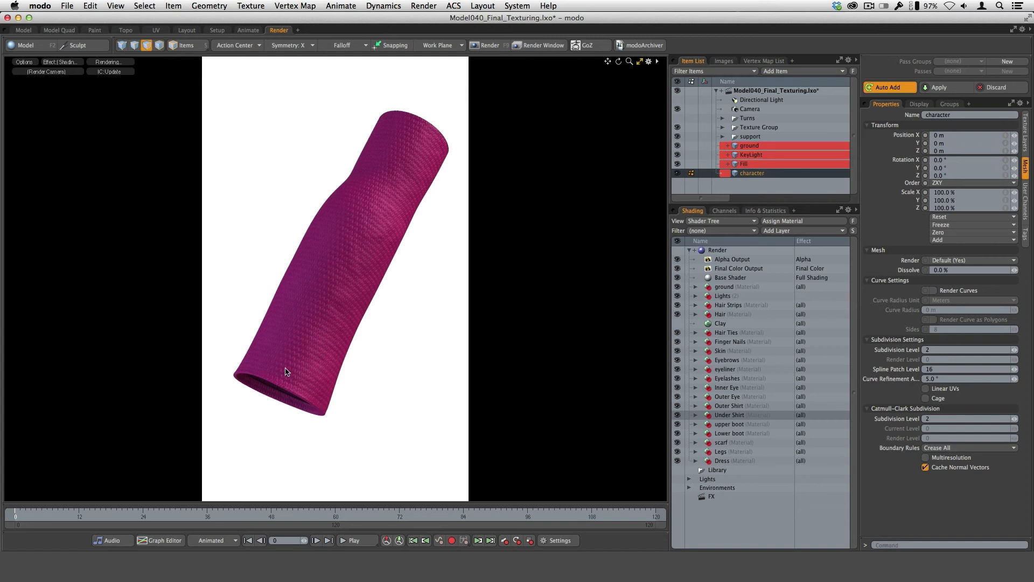
pyautogui.scroll(3, 299, 390)
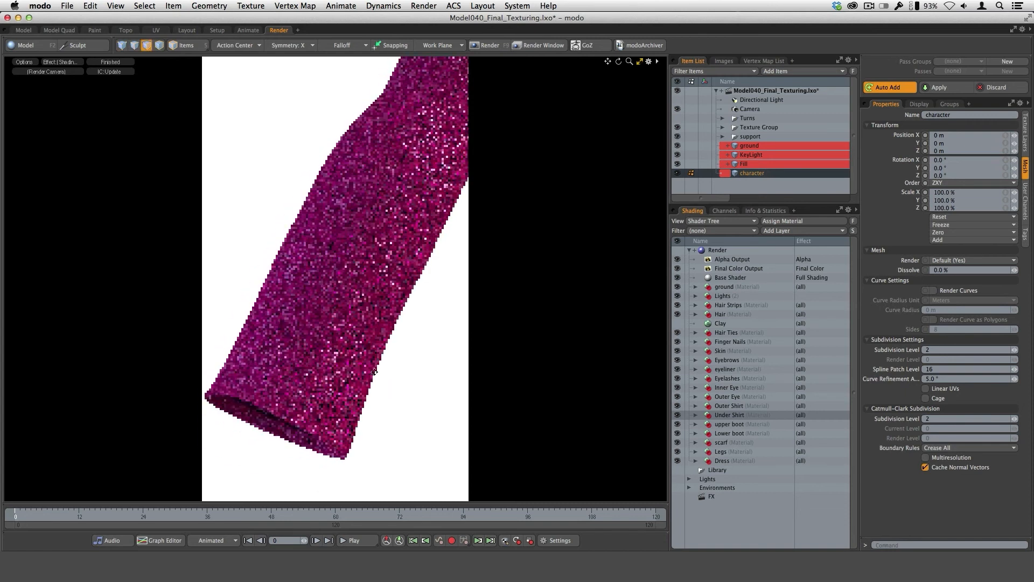
pyautogui.keyDown('alt'); pyautogui.keyDown('shift'); pyautogui.moveTo(374, 372); pyautogui.dragTo(378, 358); pyautogui.keyUp('shift'); pyautogui.keyUp('alt')
pyautogui.scroll(2, 350, 389)
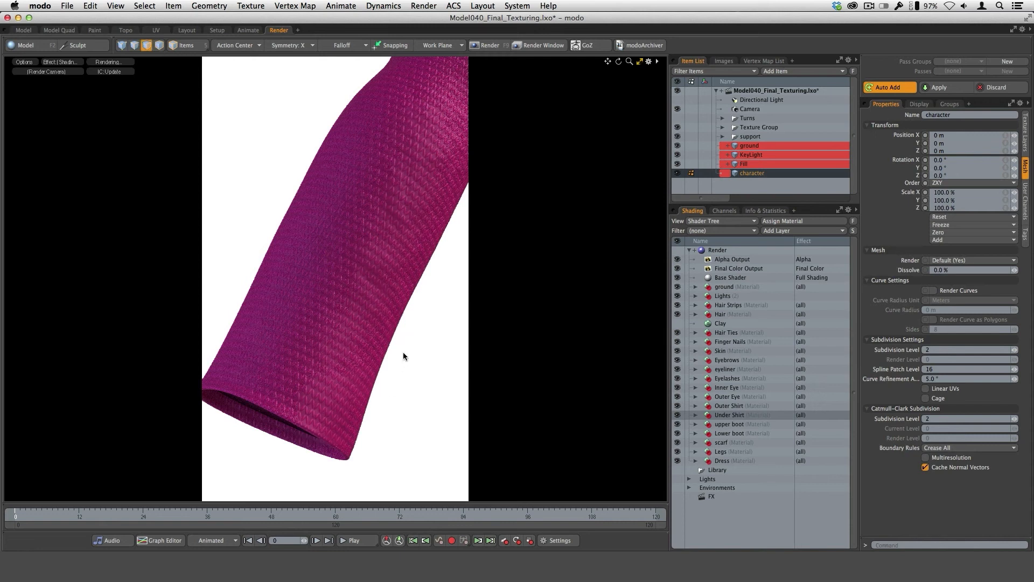
pyautogui.keyDown('ctrl'); pyautogui.keyDown('alt'); pyautogui.moveTo(408, 367); pyautogui.dragTo(263, 394); pyautogui.keyUp('alt'); pyautogui.keyUp('ctrl')
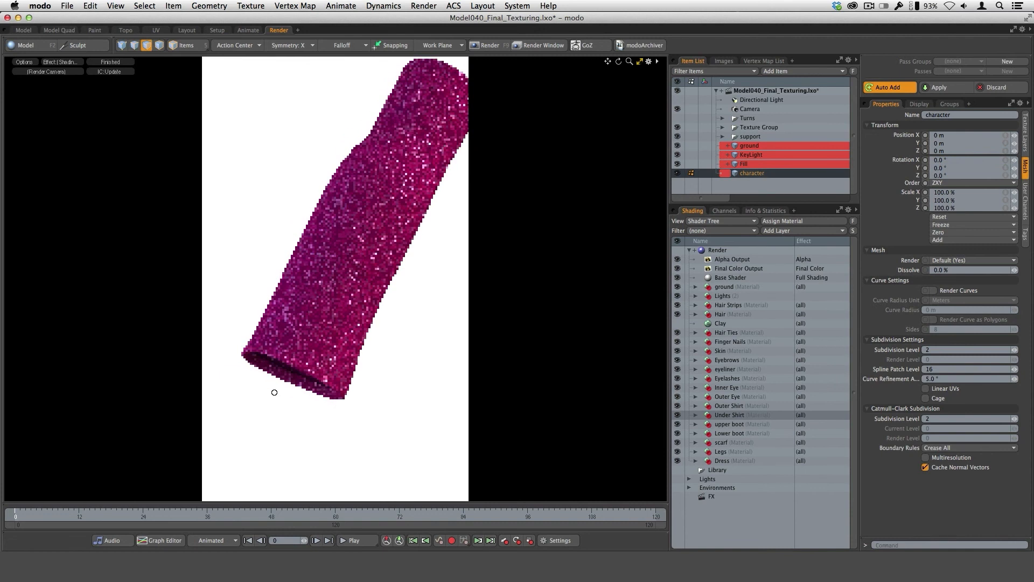
pyautogui.keyDown('alt'); pyautogui.keyDown('shift'); pyautogui.moveTo(371, 370); pyautogui.dragTo(360, 386); pyautogui.keyUp('shift'); pyautogui.keyUp('alt')
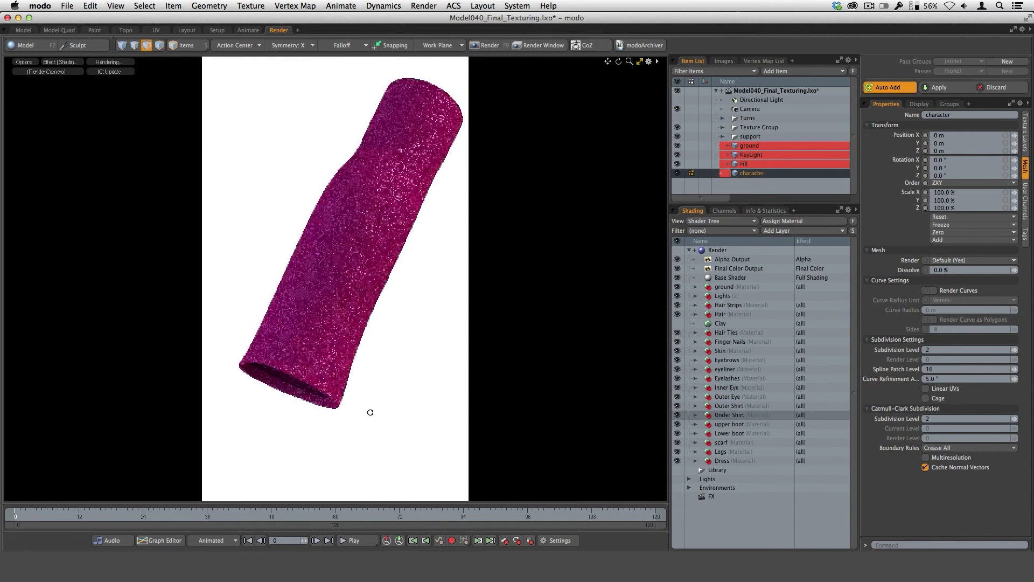
pyautogui.keyDown('alt'); pyautogui.moveTo(370, 411); pyautogui.dragTo(369, 412); pyautogui.keyUp('alt')
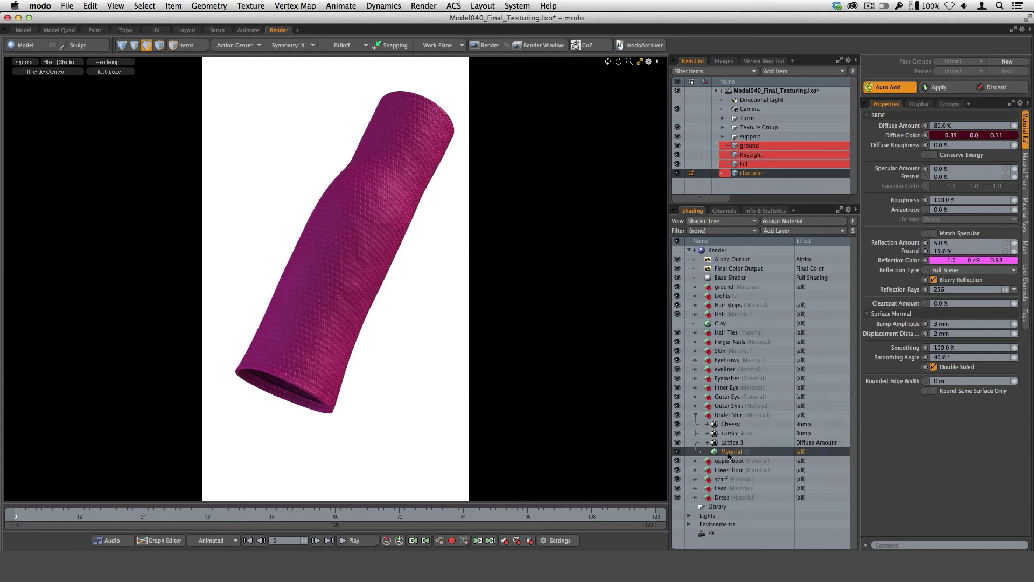
# Hide the Under Shirt's texture layers, including Lattice 3, and review its base material's diffuse color, subsurface and reflection ray settings.
pyautogui.click(678, 442)
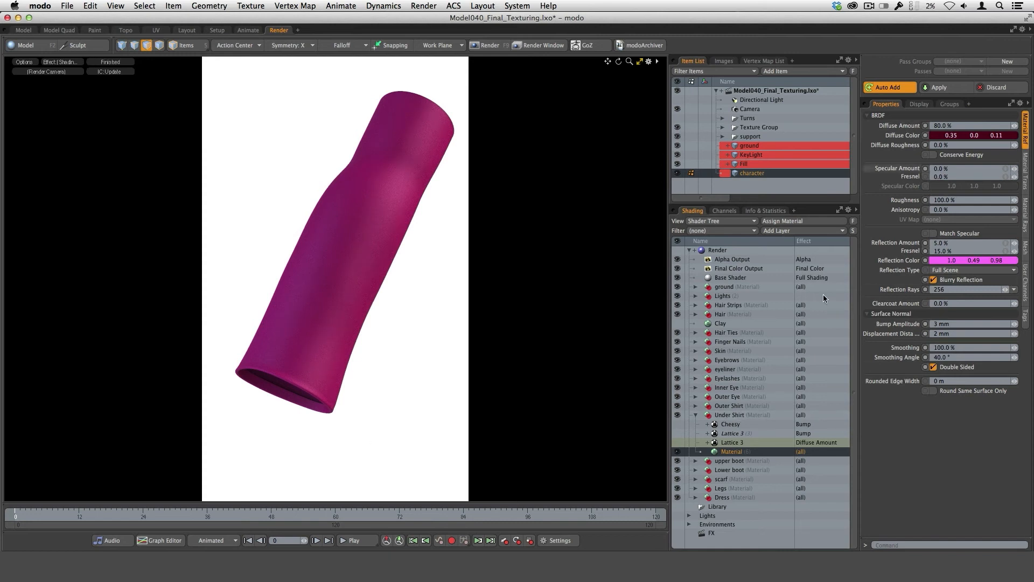
pyautogui.doubleClick(964, 136)
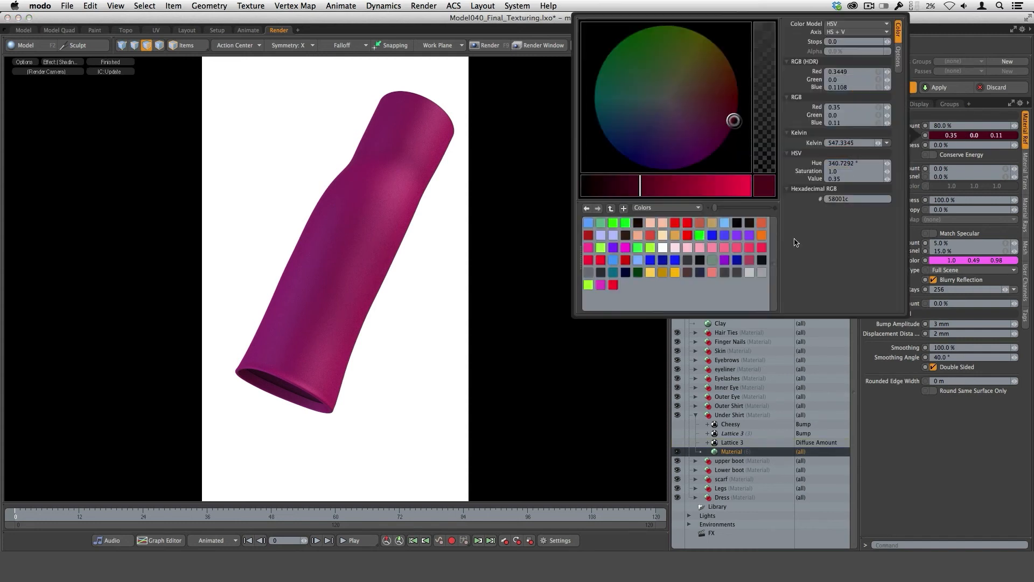
pyautogui.click(909, 463)
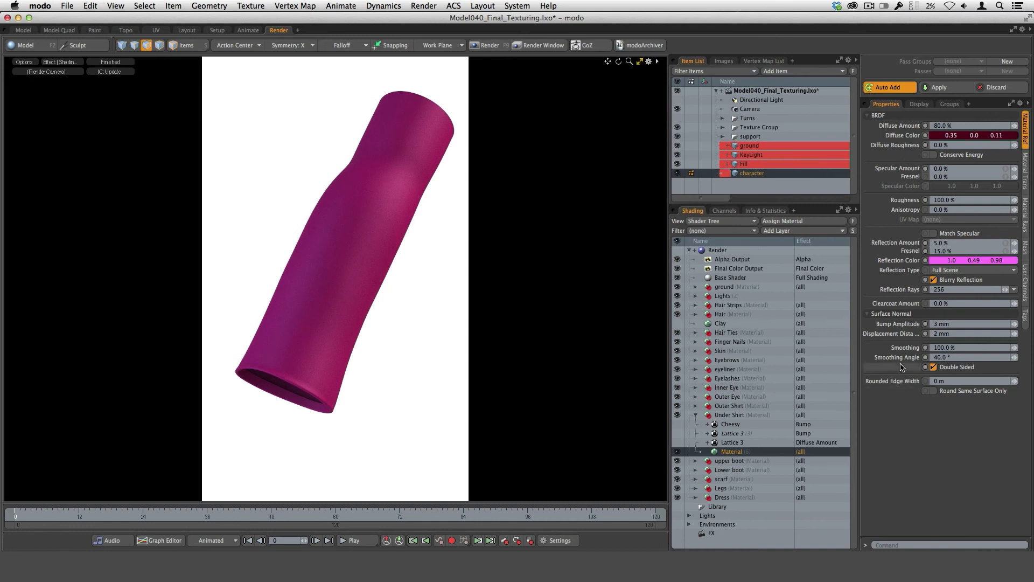
pyautogui.click(1026, 178)
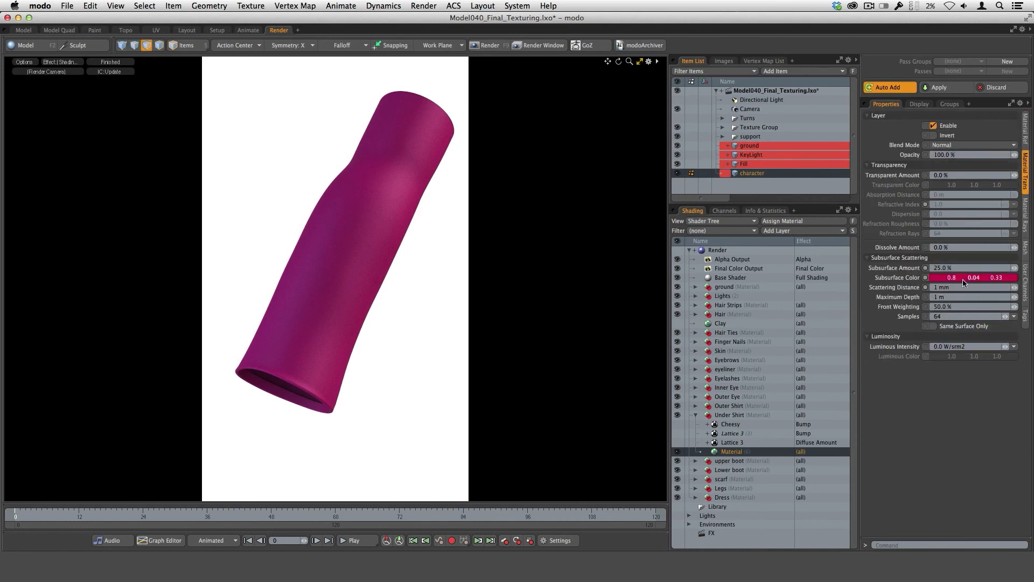
pyautogui.click(1025, 130)
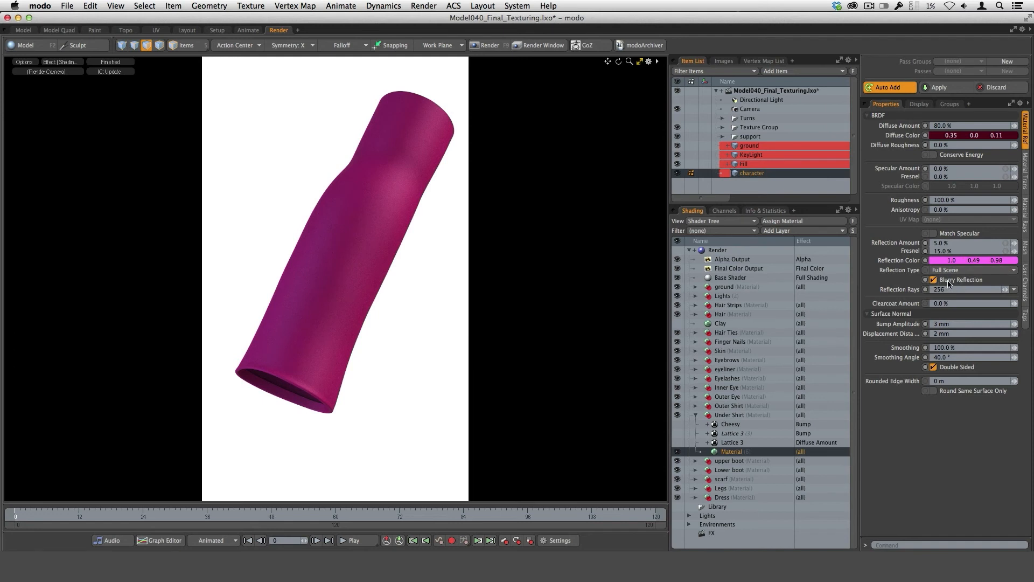
pyautogui.click(1015, 292)
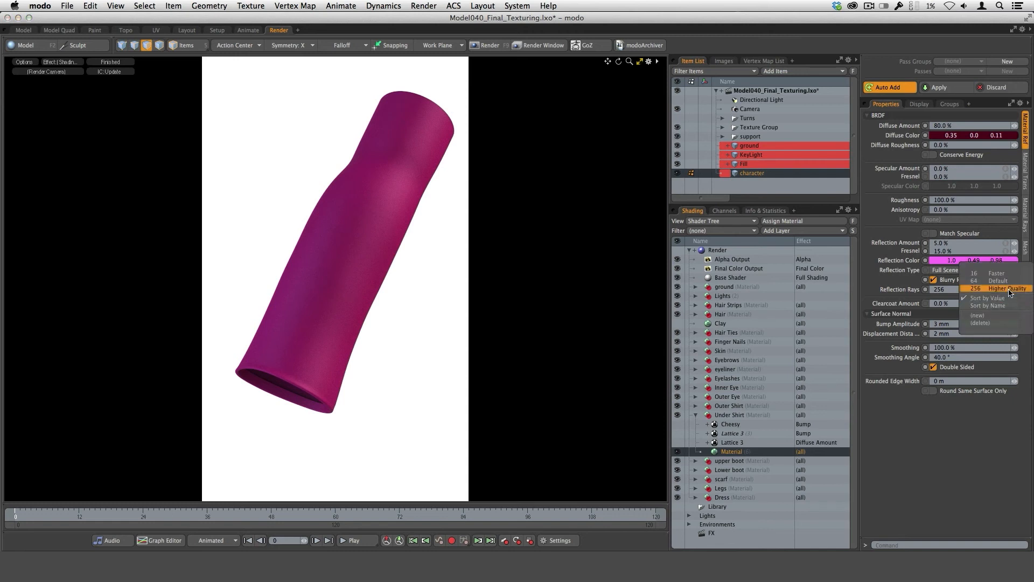
pyautogui.click(921, 432)
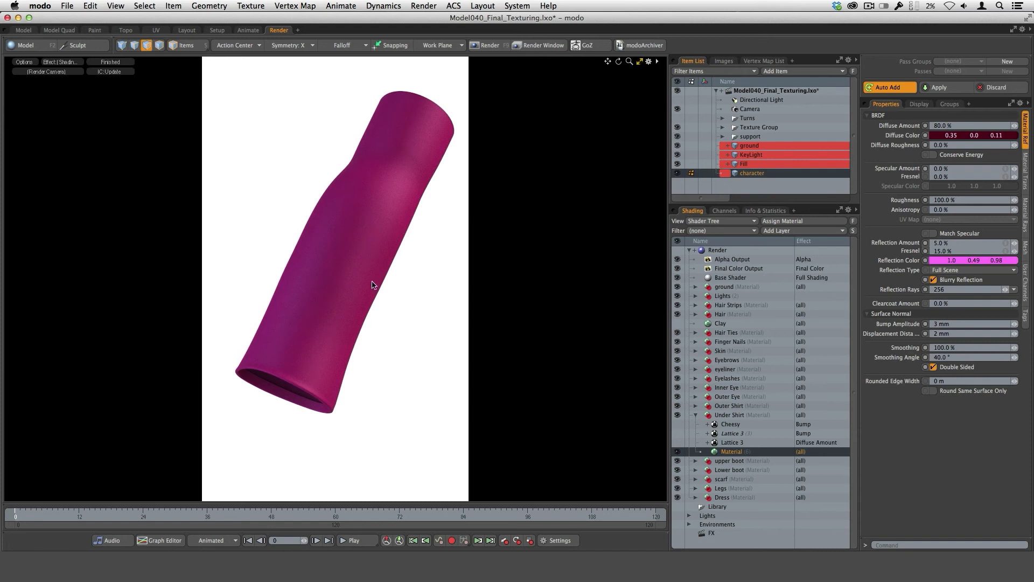
# Turn Double Sided off for the Under Shirt material to compare the sleeve's inside, and turn it back on.
pyautogui.click(933, 367)
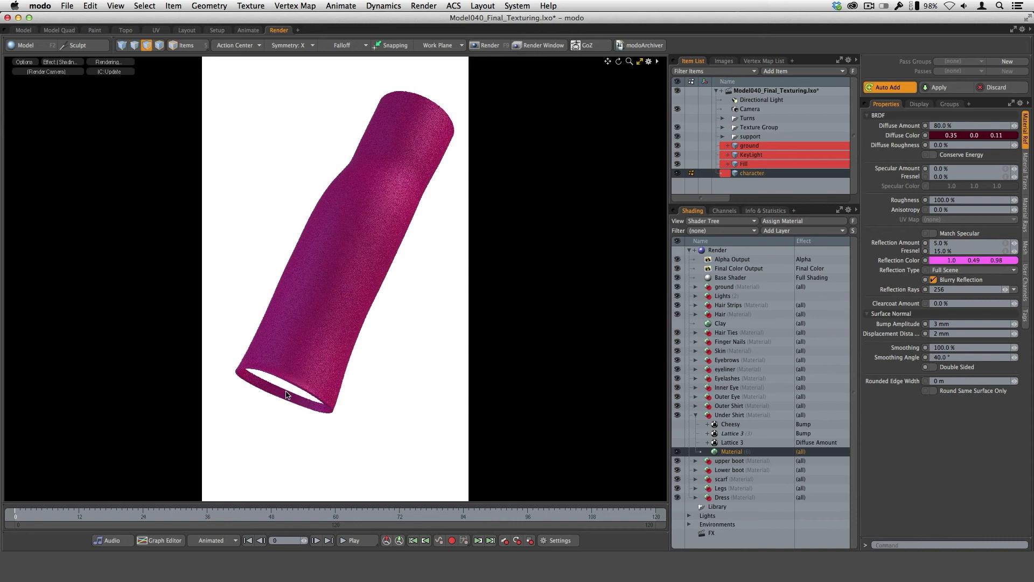
pyautogui.click(933, 368)
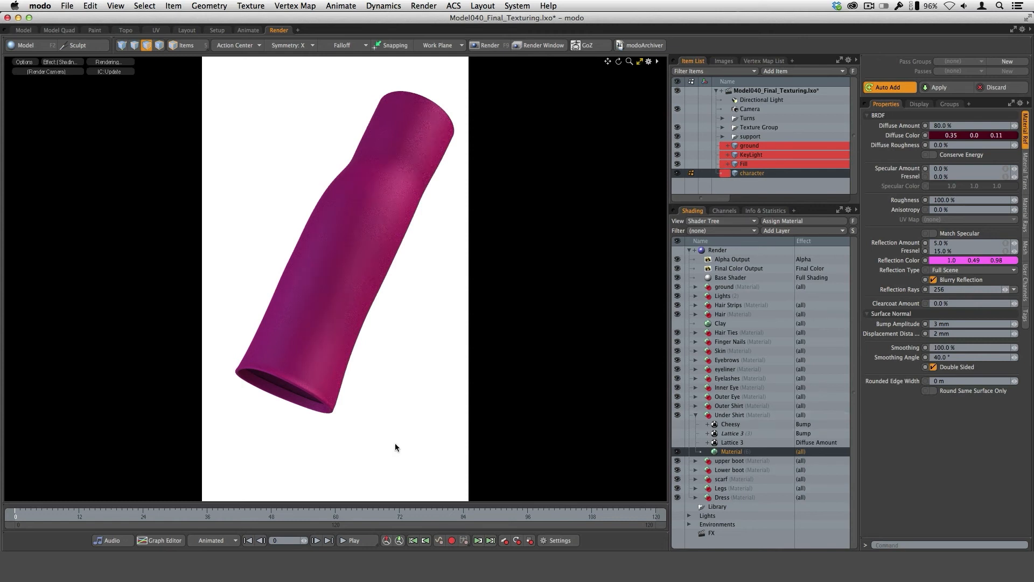
# Examine the Under Shirt material's subsurface color and scattering settings alongside its diffuse settings.
pyautogui.click(1026, 172)
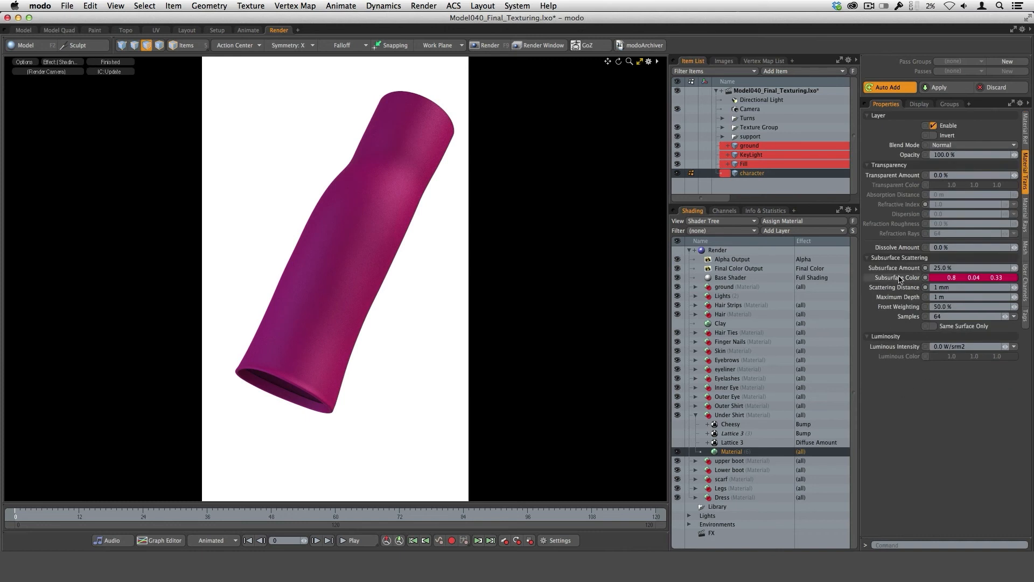
pyautogui.click(940, 278)
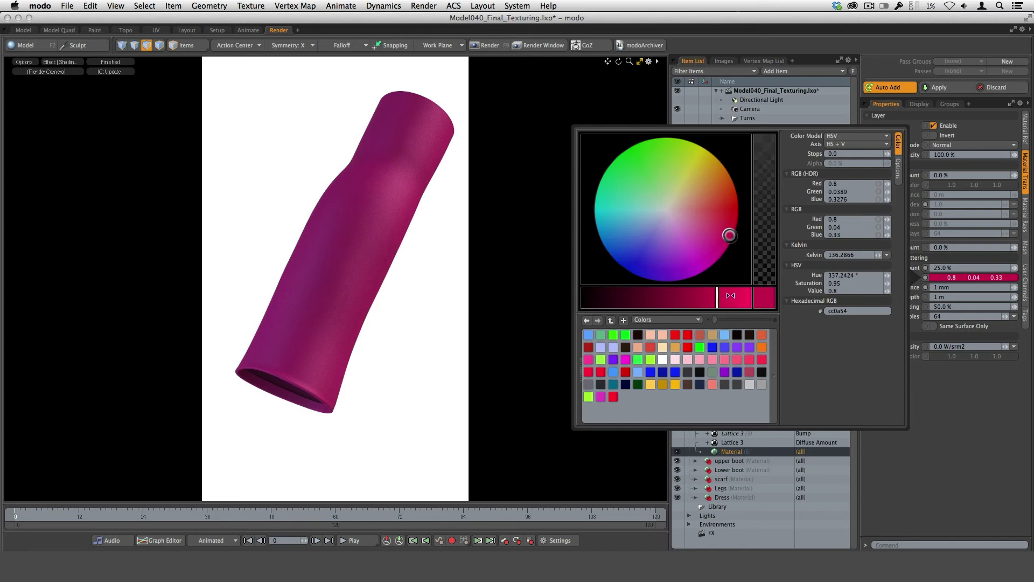
pyautogui.click(942, 385)
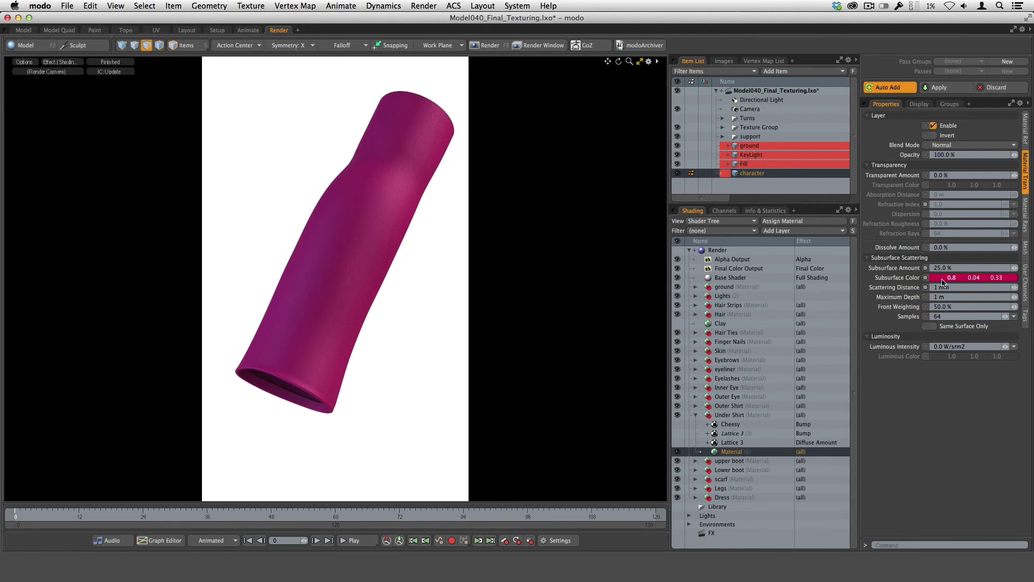
pyautogui.click(1025, 137)
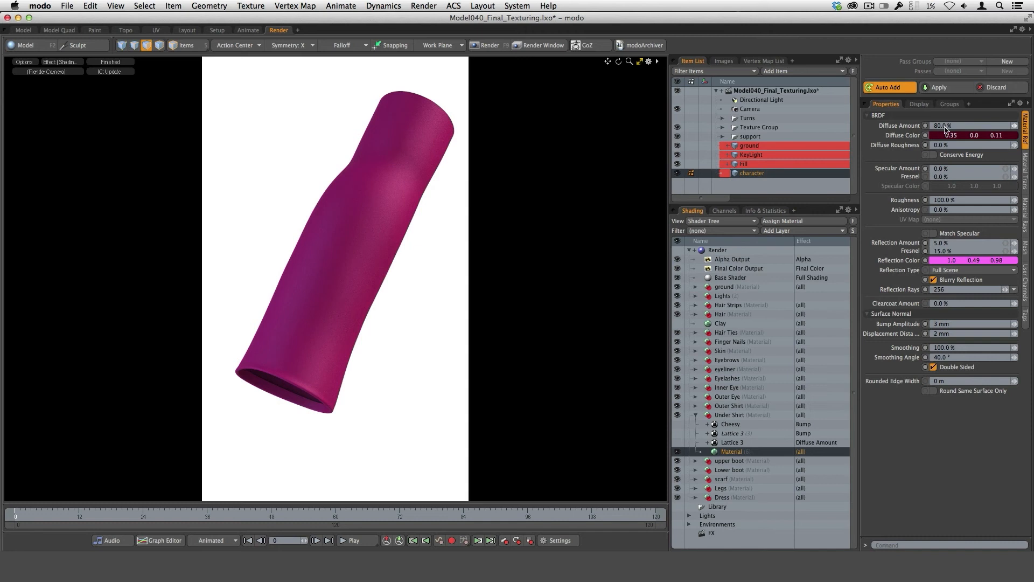
pyautogui.click(1026, 187)
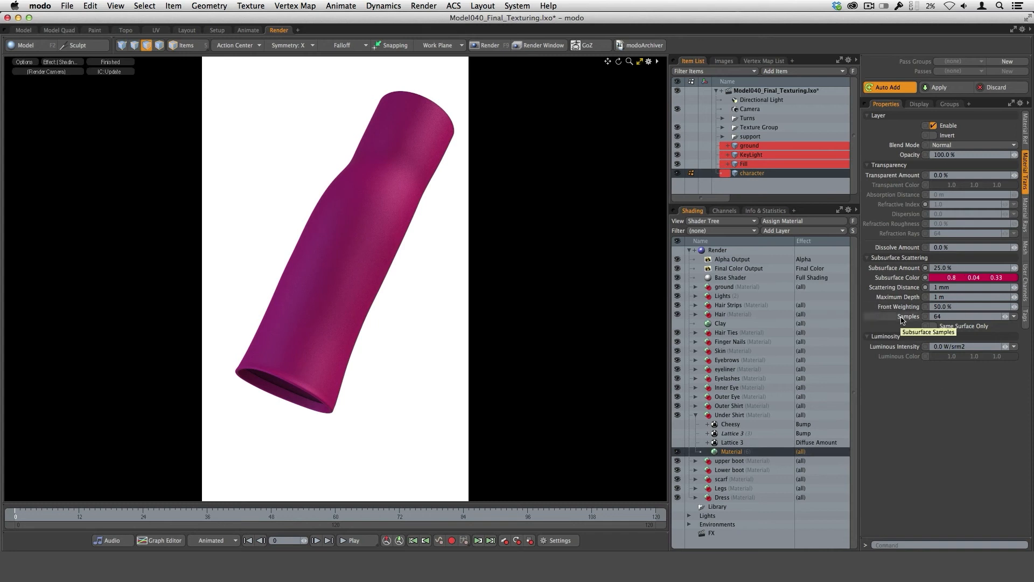
pyautogui.click(1025, 130)
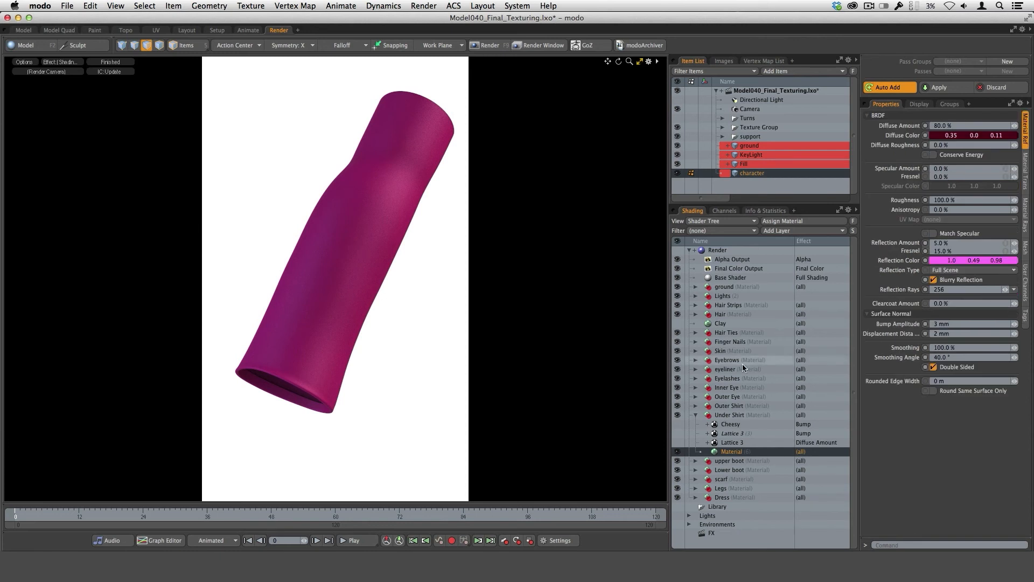
# Check the Render item's global illumination options for subsurface scattering, keeping the mode at Both.
pyautogui.click(720, 250)
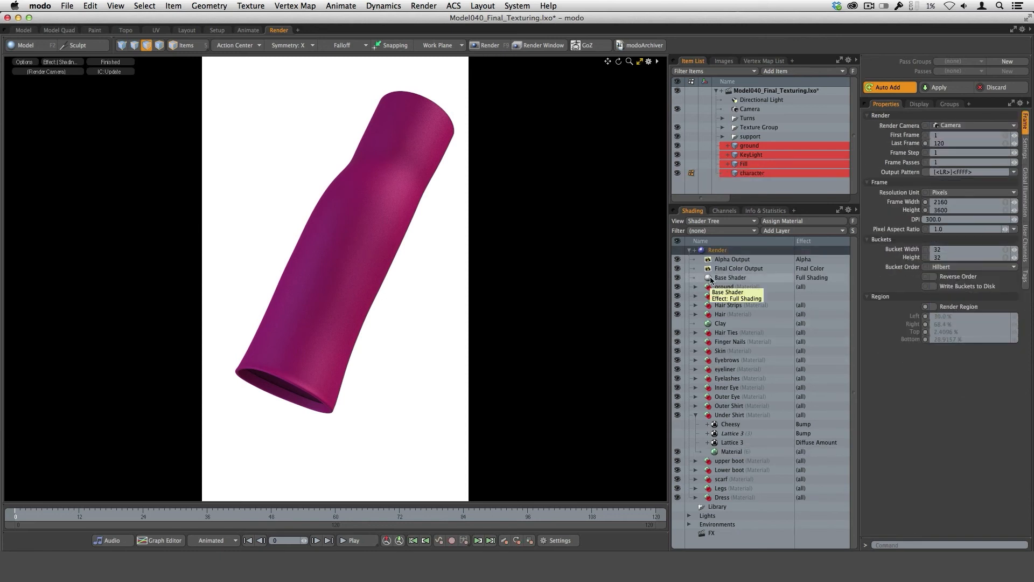
pyautogui.click(1025, 194)
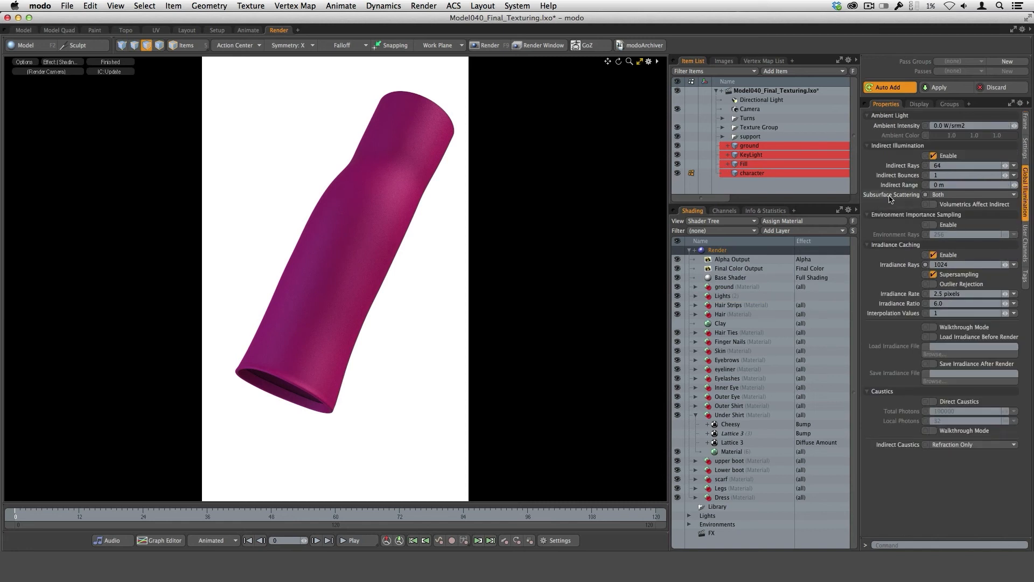
pyautogui.click(962, 197)
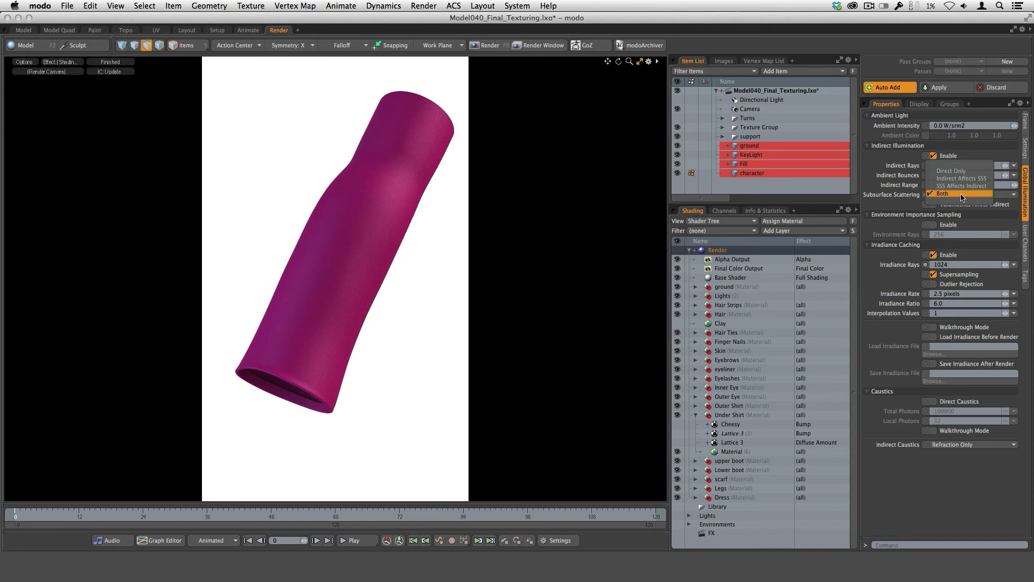
pyautogui.click(955, 195)
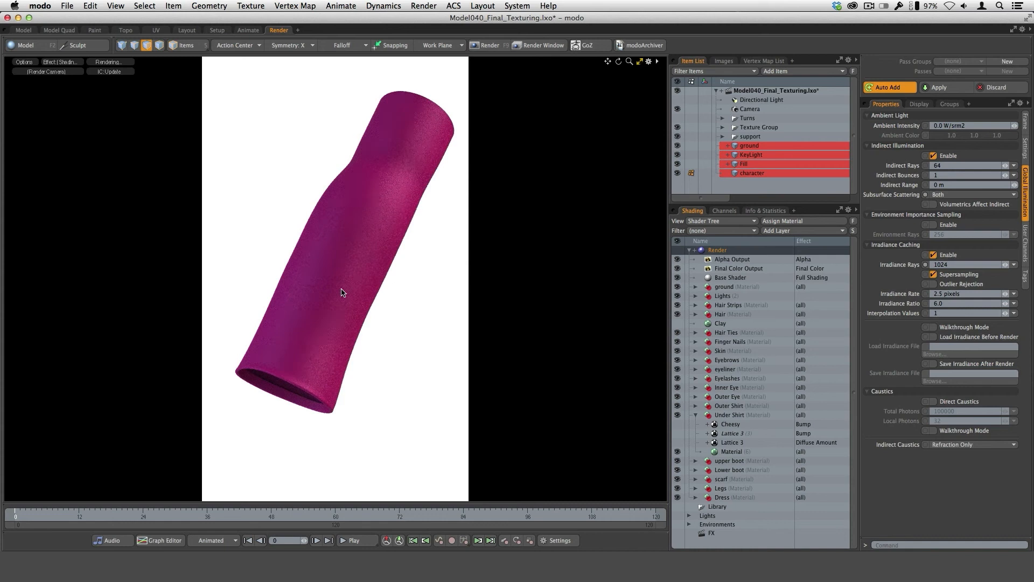
# Inspect the reflection color of the Under Shirt's base material without changing it.
pyautogui.click(731, 452)
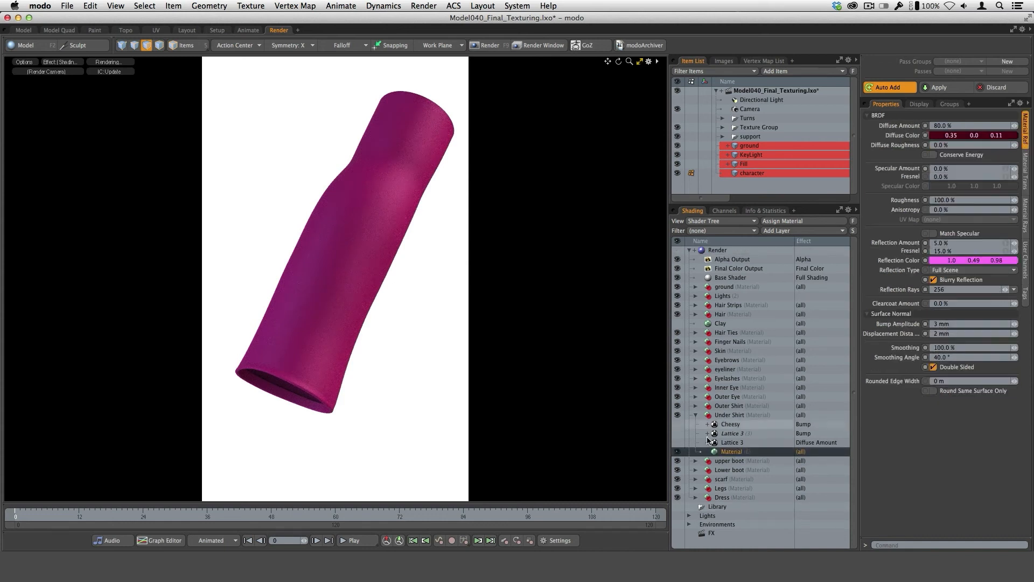
pyautogui.doubleClick(937, 263)
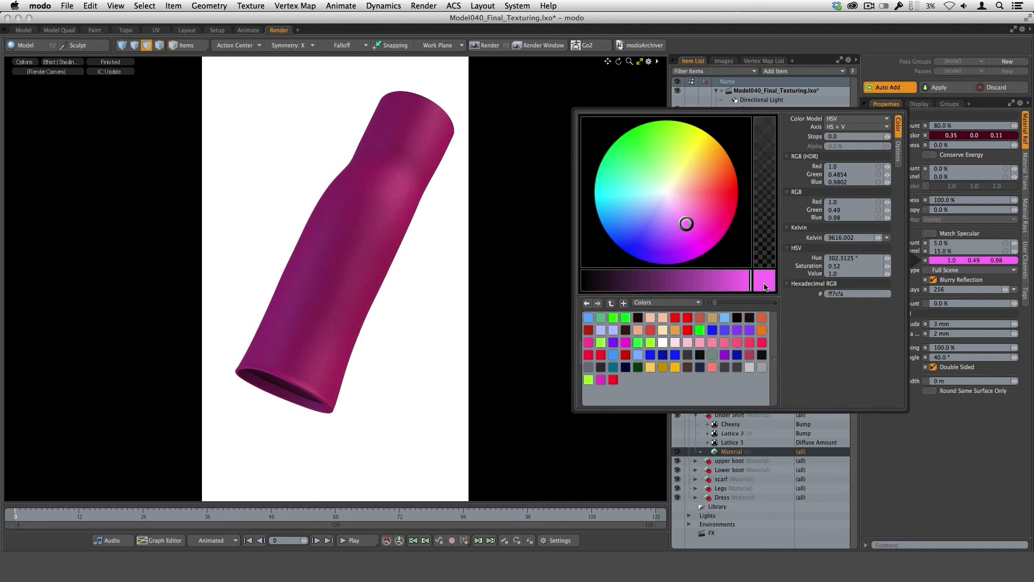
pyautogui.click(930, 477)
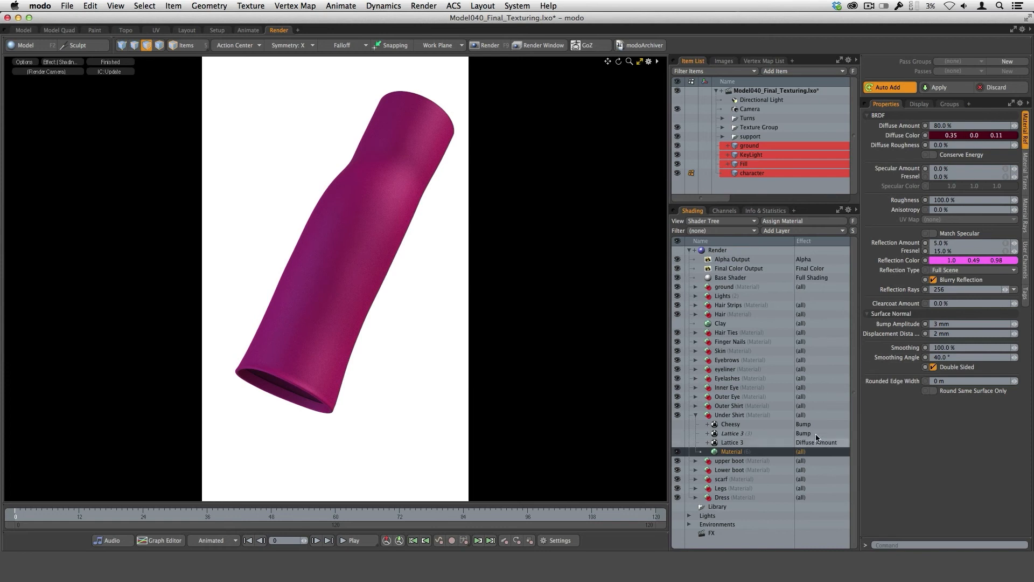
# Make the Under Shirt's Lattice 3 Diffuse Amount layer visible again and select it.
pyautogui.click(678, 443)
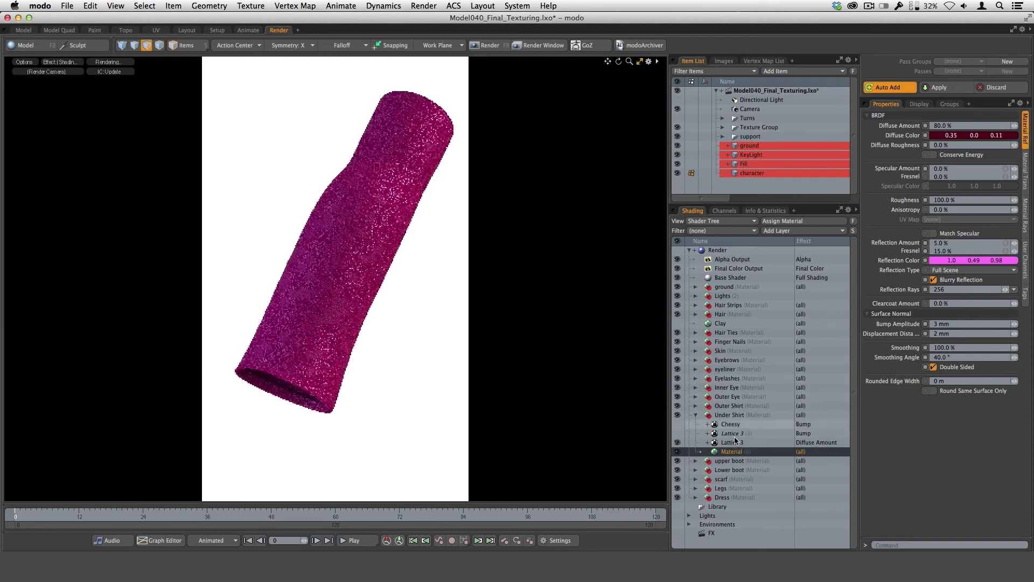
pyautogui.click(815, 442)
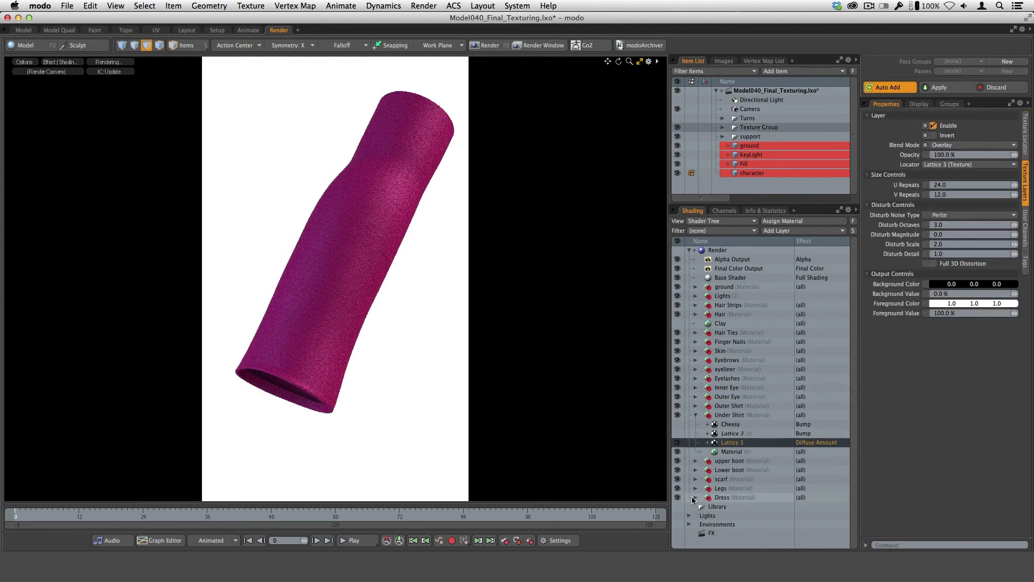
# Look up the Lattice 3 texture among the Enhance:modo Tiles textures without adding a new layer.
pyautogui.click(788, 232)
pyautogui.moveTo(787, 273)
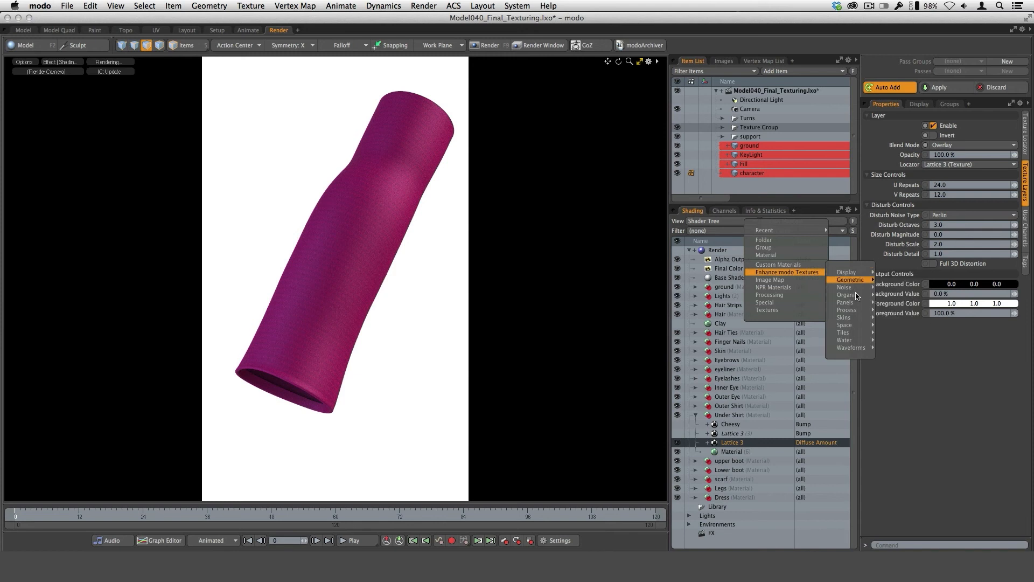
pyautogui.moveTo(855, 296)
pyautogui.moveTo(844, 333)
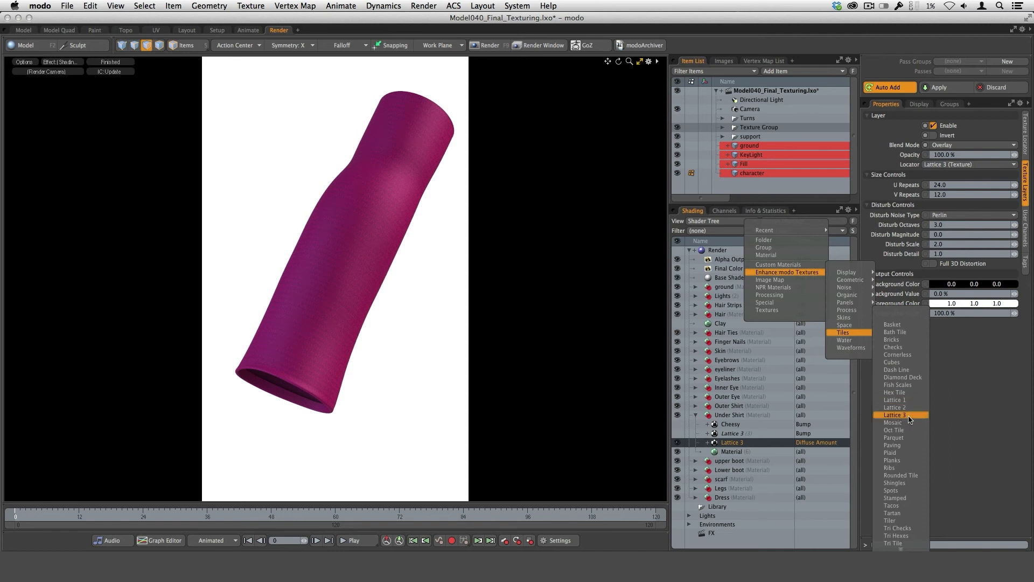
pyautogui.click(942, 410)
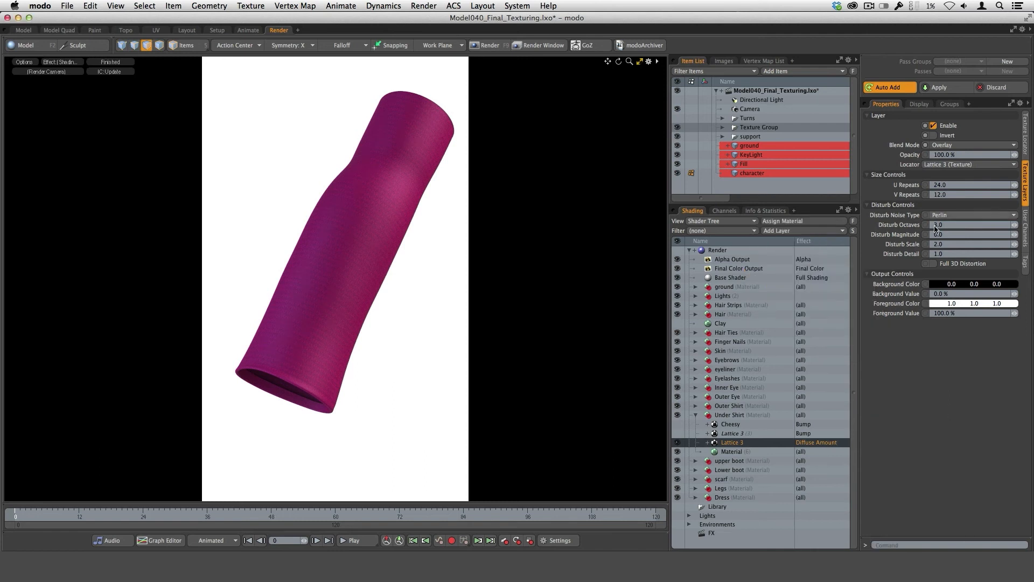
# Review the Lattice 3 layer's texture locator, keeping UV Map projection and the Under Shirt UV map.
pyautogui.click(1026, 144)
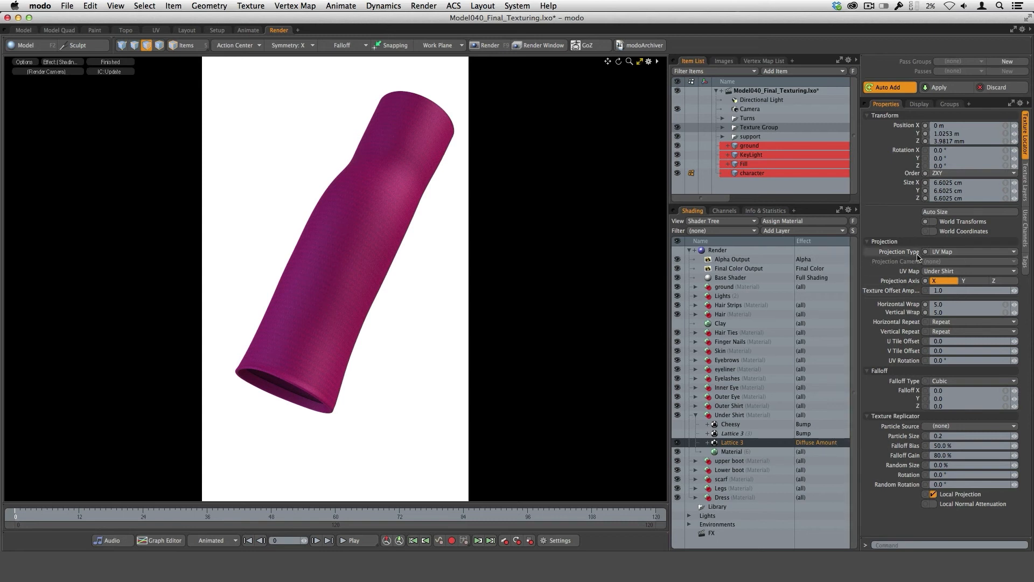
pyautogui.click(959, 256)
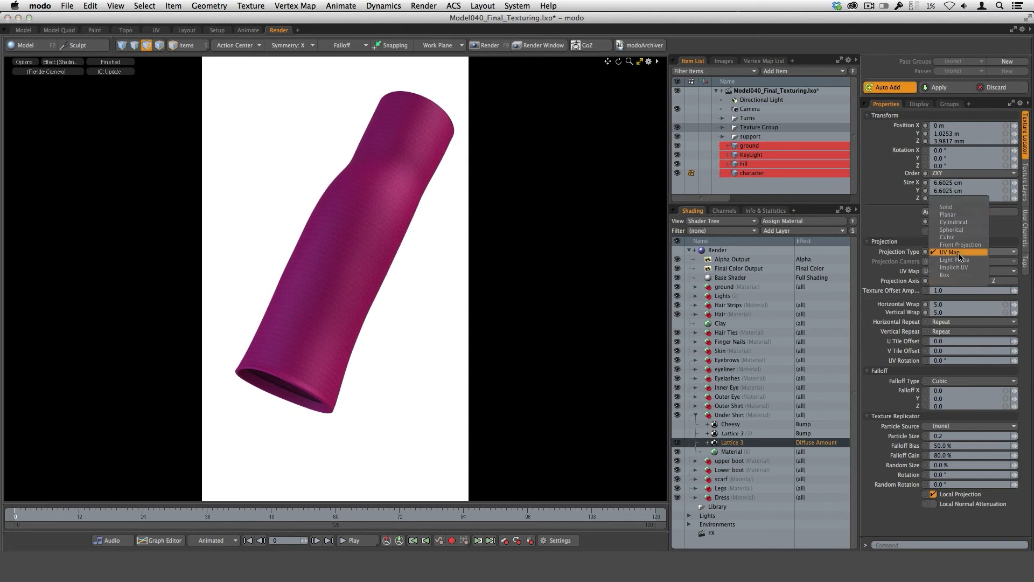
pyautogui.click(944, 253)
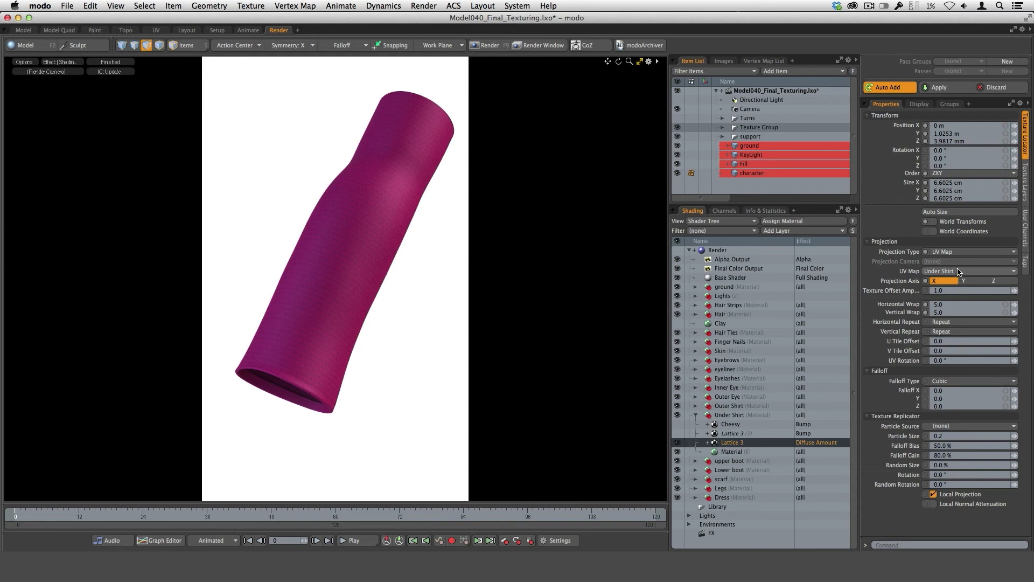
pyautogui.click(961, 273)
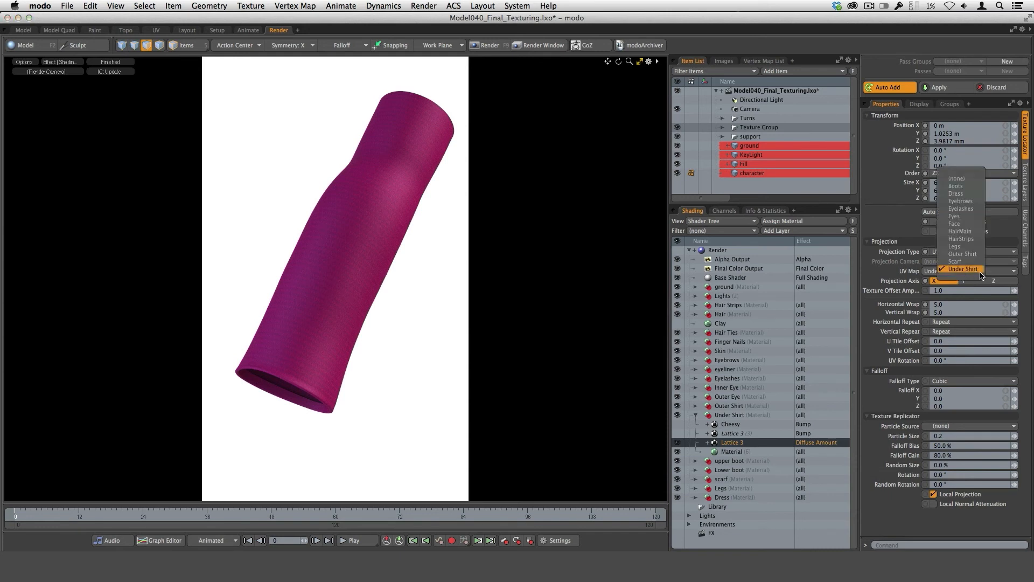
pyautogui.click(964, 269)
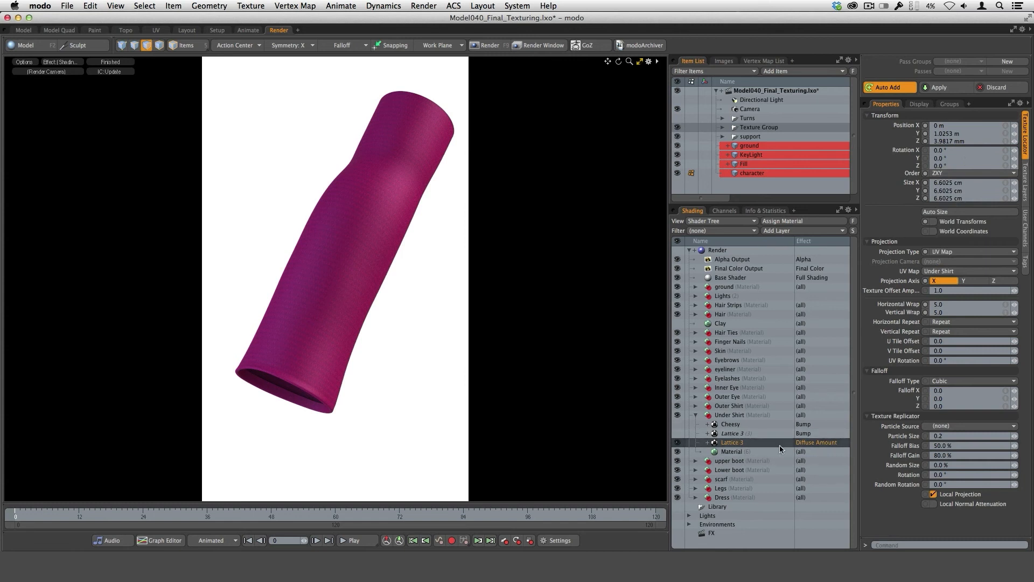
# Set the Lattice 3 diffuse layer's horizontal and vertical wrap both to 1.0.
pyautogui.click(953, 305)
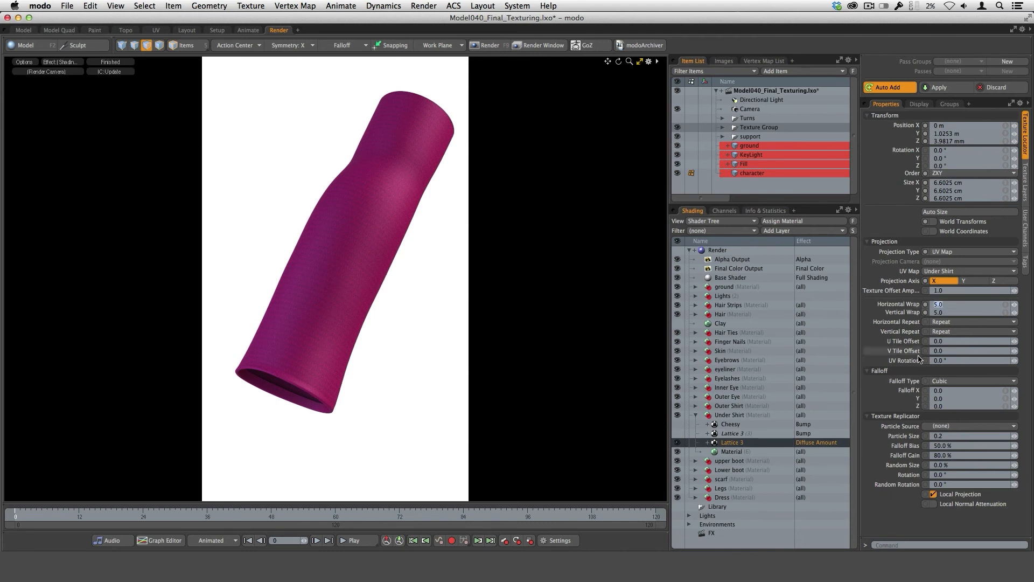
pyautogui.write('1')
pyautogui.press('Tab')
pyautogui.write('1')
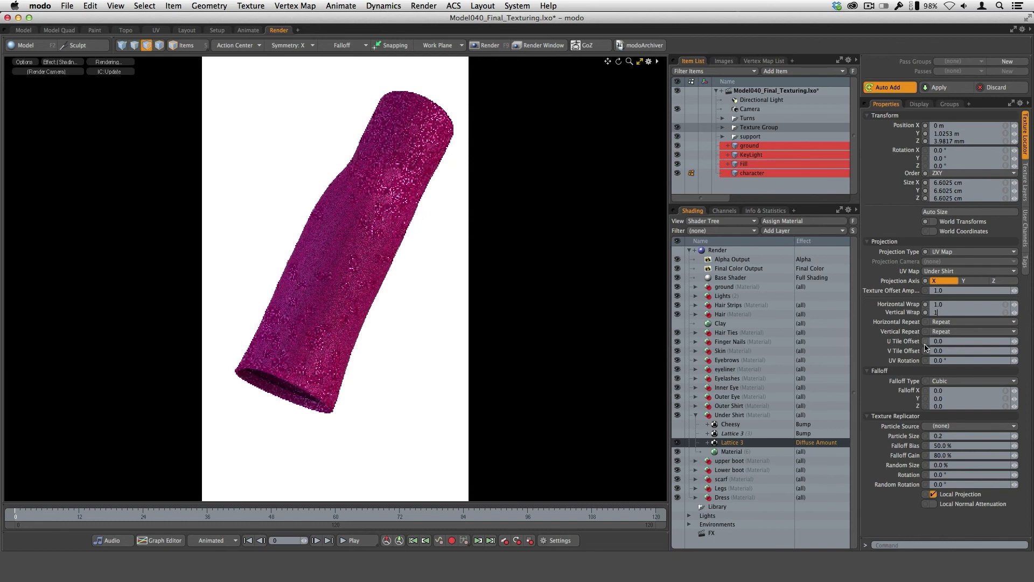
pyautogui.press('Return')
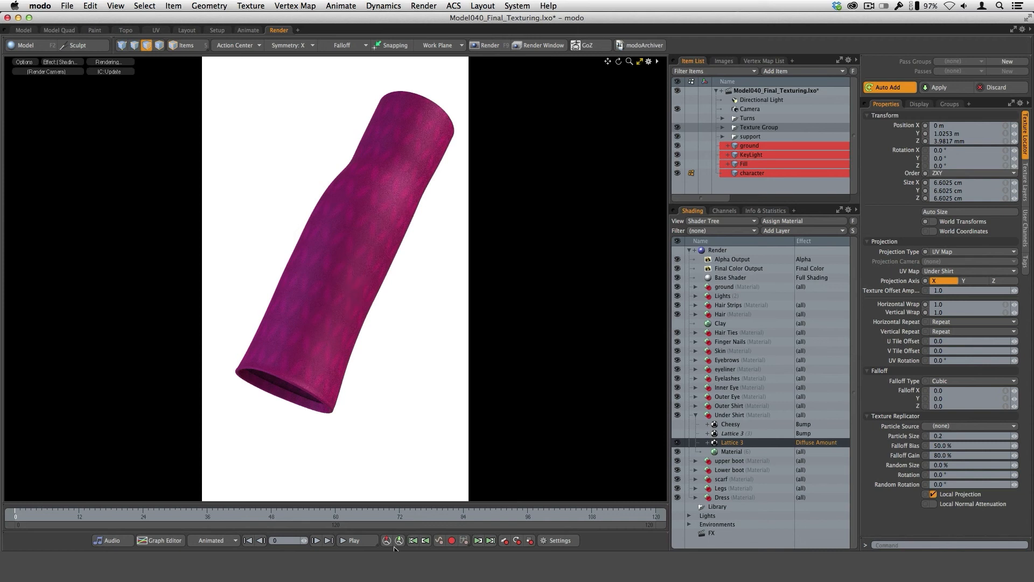
# Set the Lattice 3 diffuse layer's horizontal and vertical wrap both to 5.0.
pyautogui.moveTo(950, 304); pyautogui.dragTo(910, 333)
pyautogui.write('5')
pyautogui.press('Tab')
pyautogui.write('5')
pyautogui.press('Return')
# Try the Normal blend mode on the Lattice 3 diffuse layer.
pyautogui.click(1026, 183)
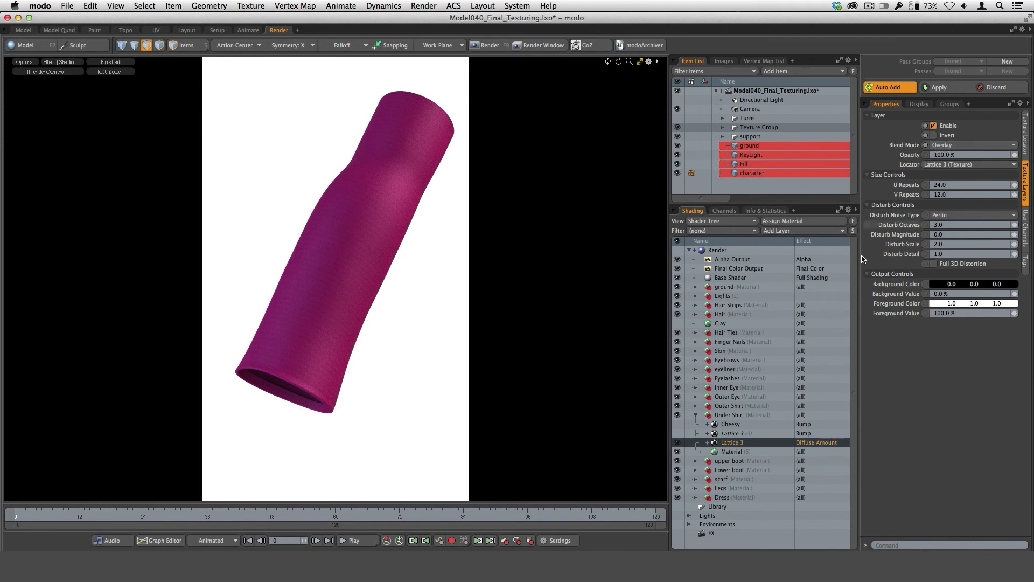
pyautogui.click(948, 147)
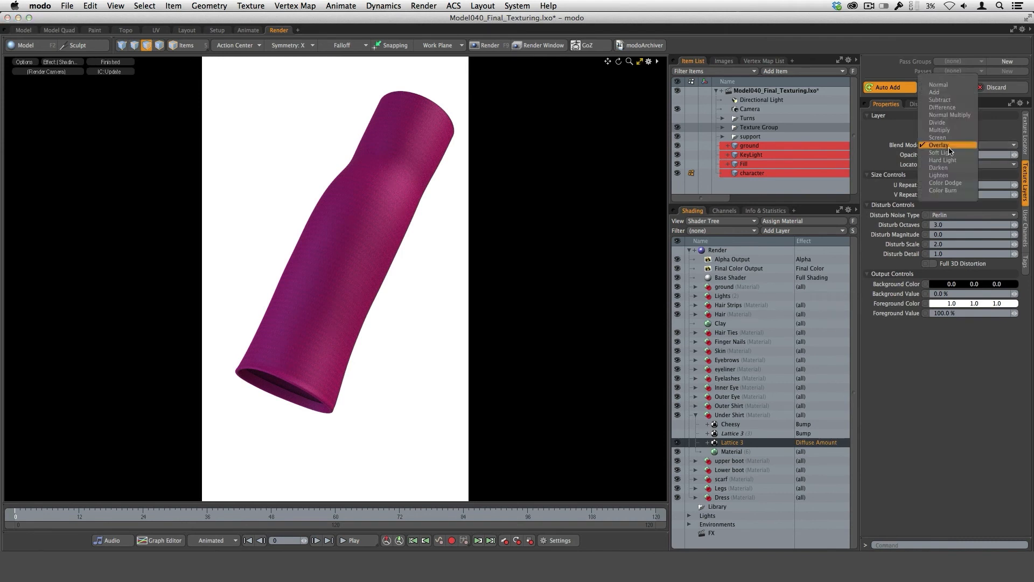
pyautogui.click(949, 86)
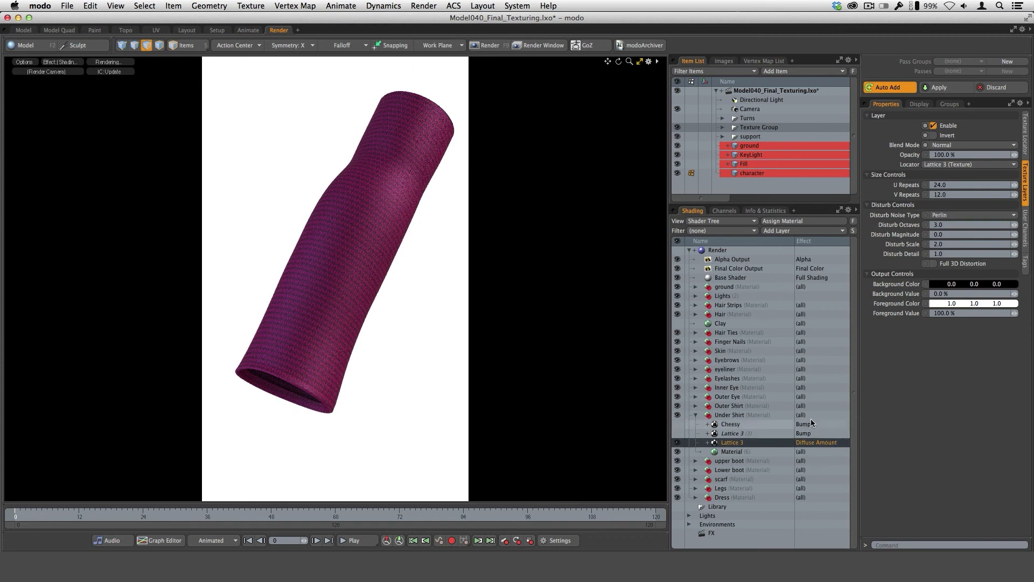
# Try Diffuse Color as the Lattice 3 layer's effect, and restore Diffuse Amount.
pyautogui.click(823, 444)
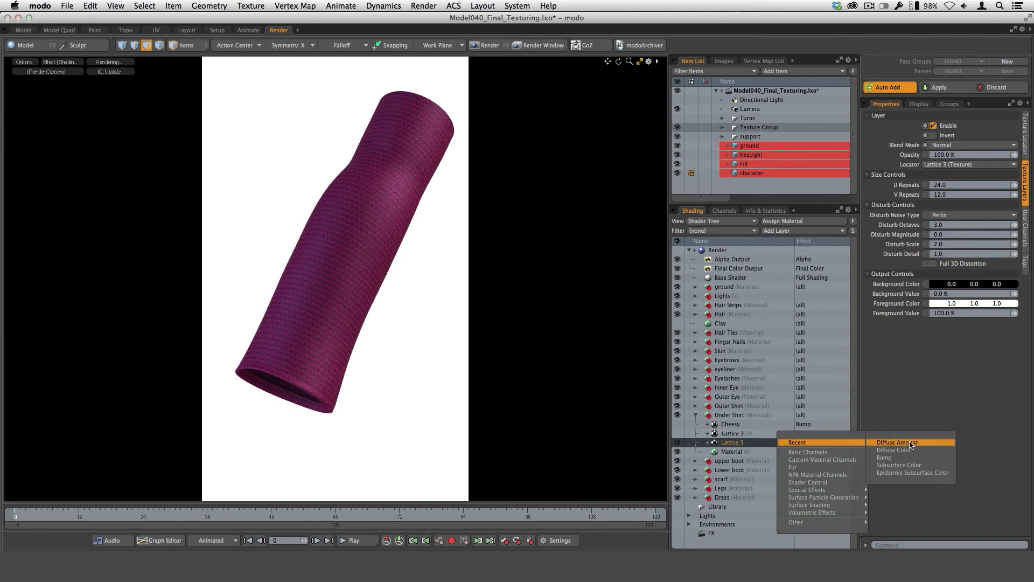
pyautogui.moveTo(833, 454)
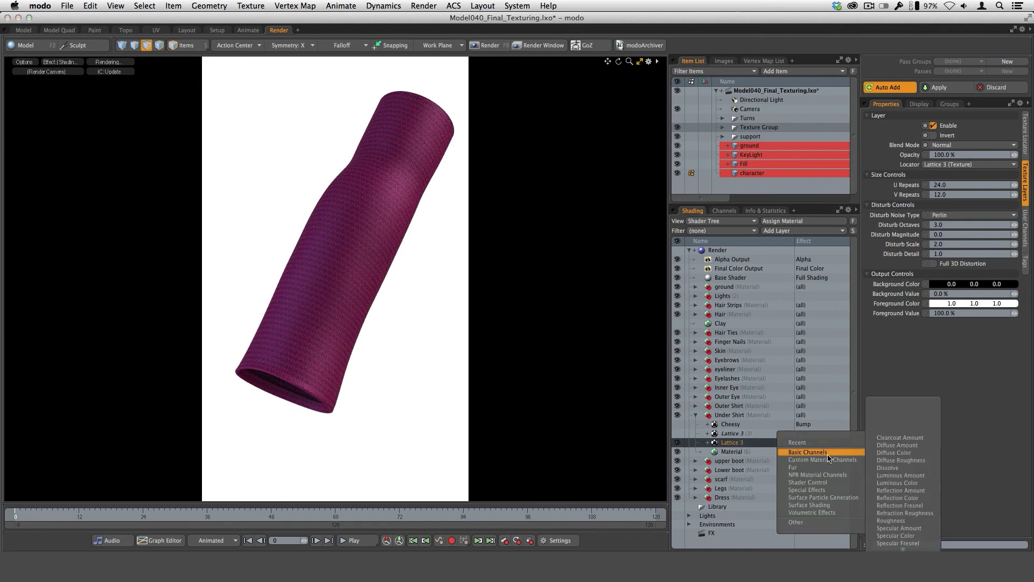
pyautogui.click(910, 453)
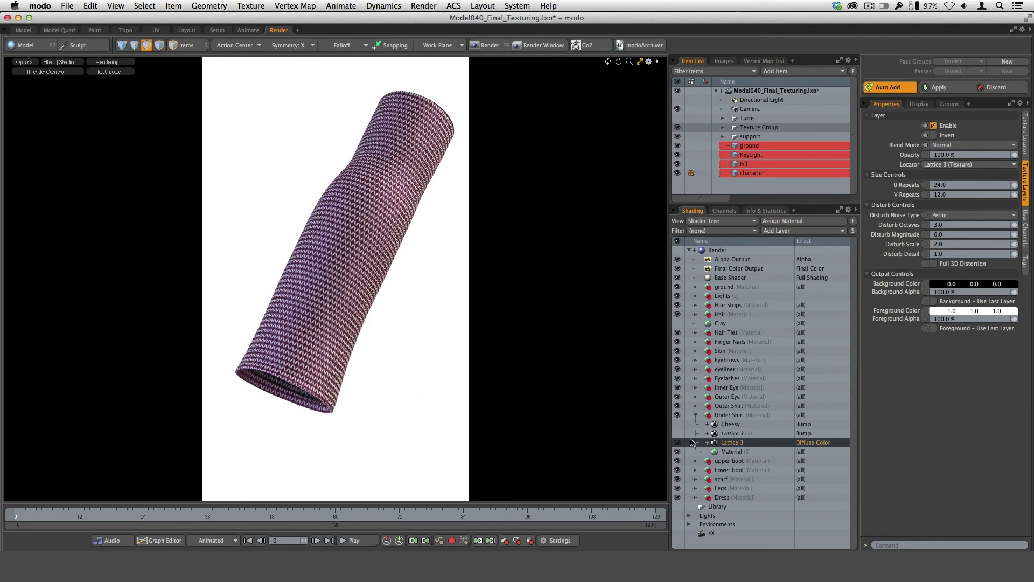
pyautogui.click(821, 443)
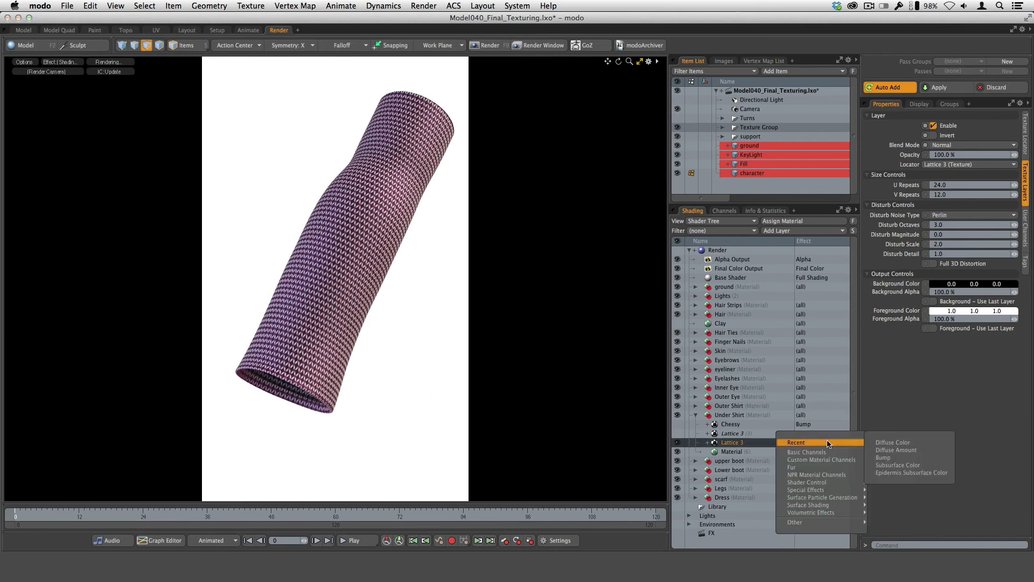
pyautogui.click(907, 452)
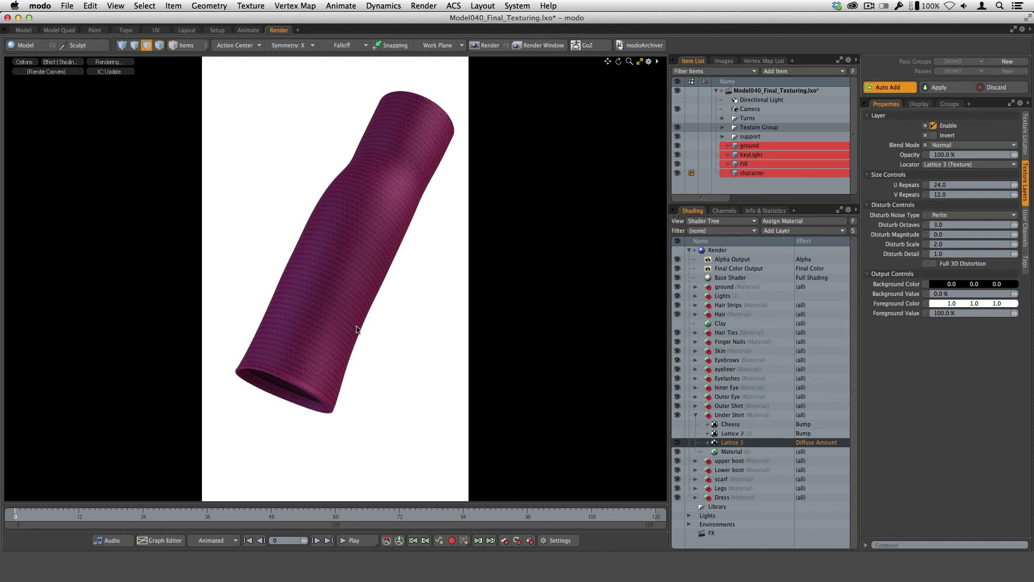
# Set the Lattice 3 diffuse layer's blend mode back to Overlay.
pyautogui.click(961, 147)
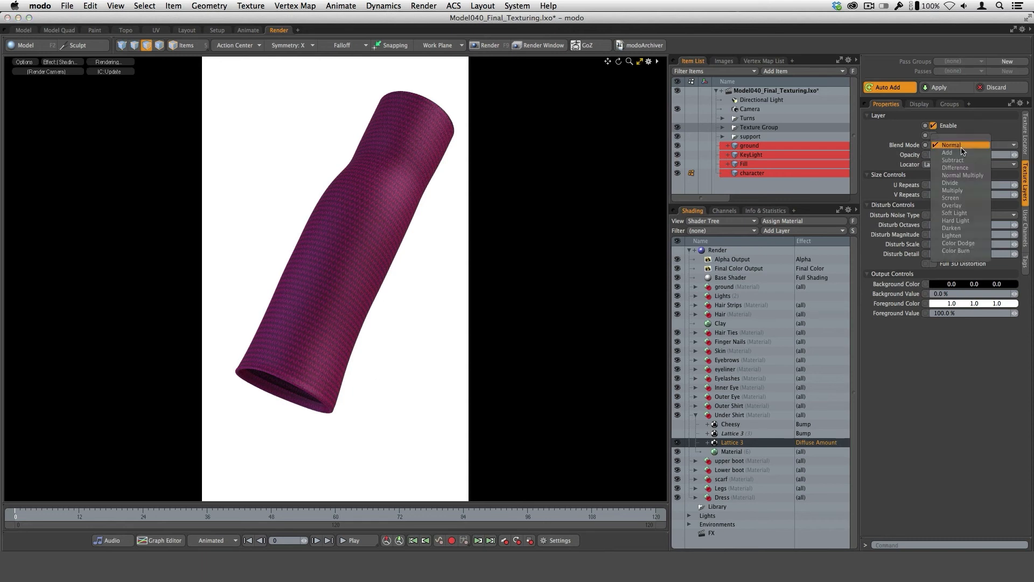
pyautogui.click(961, 209)
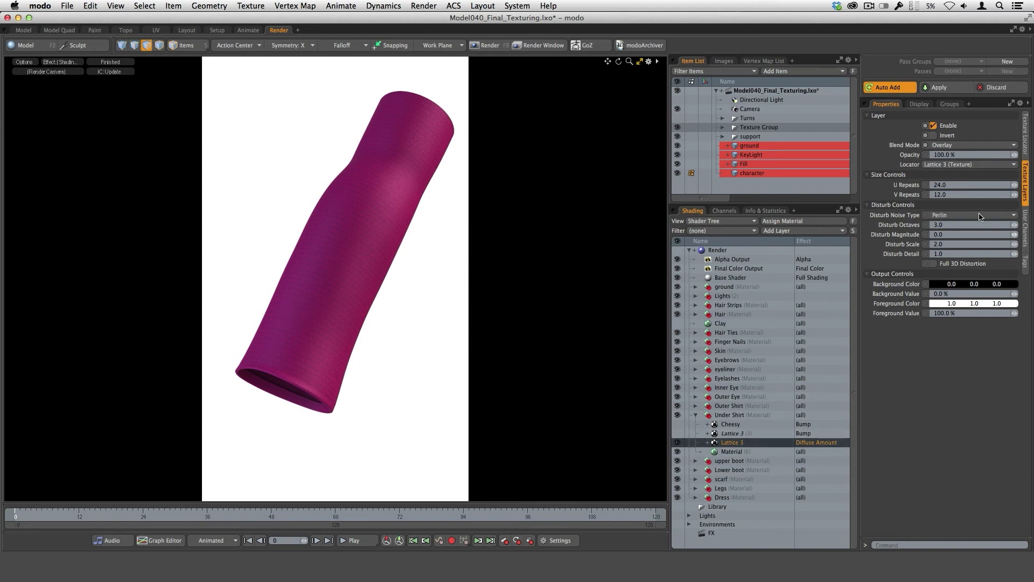
# Review the Lattice 3 diffuse layer's texture locator and look up its Create Instance command without creating a new instance.
pyautogui.click(1025, 135)
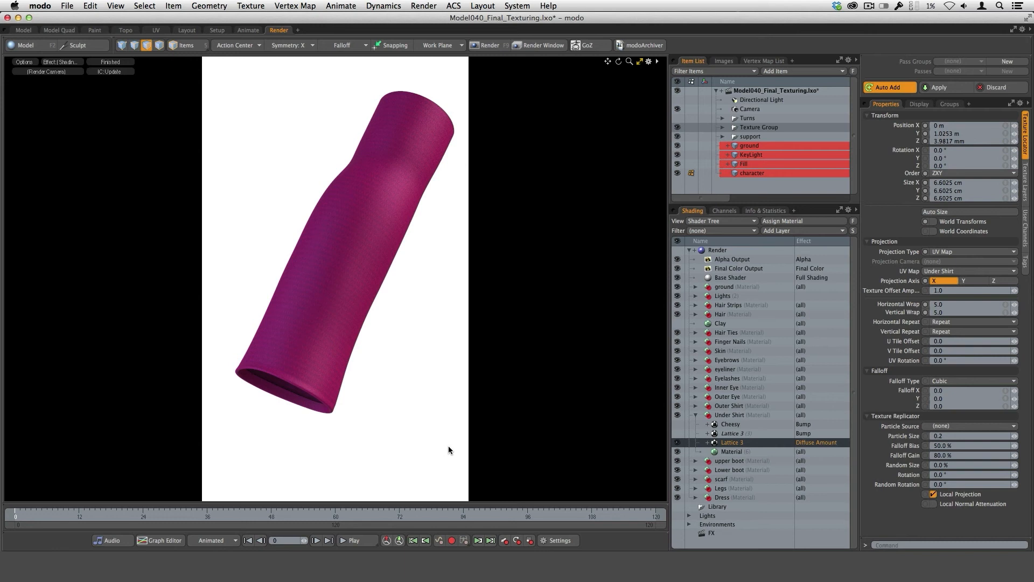
pyautogui.rightClick(736, 446)
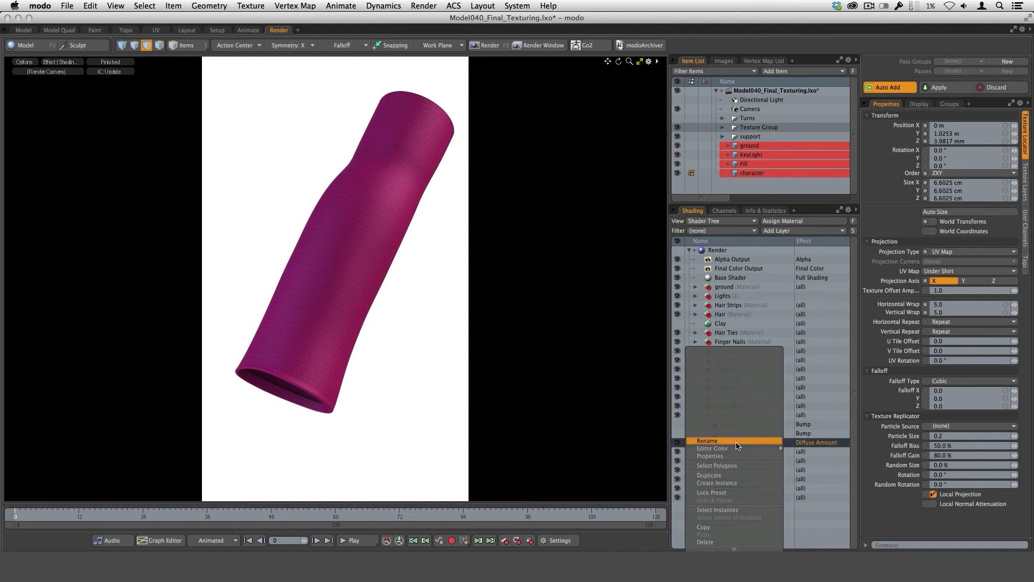
pyautogui.click(740, 488)
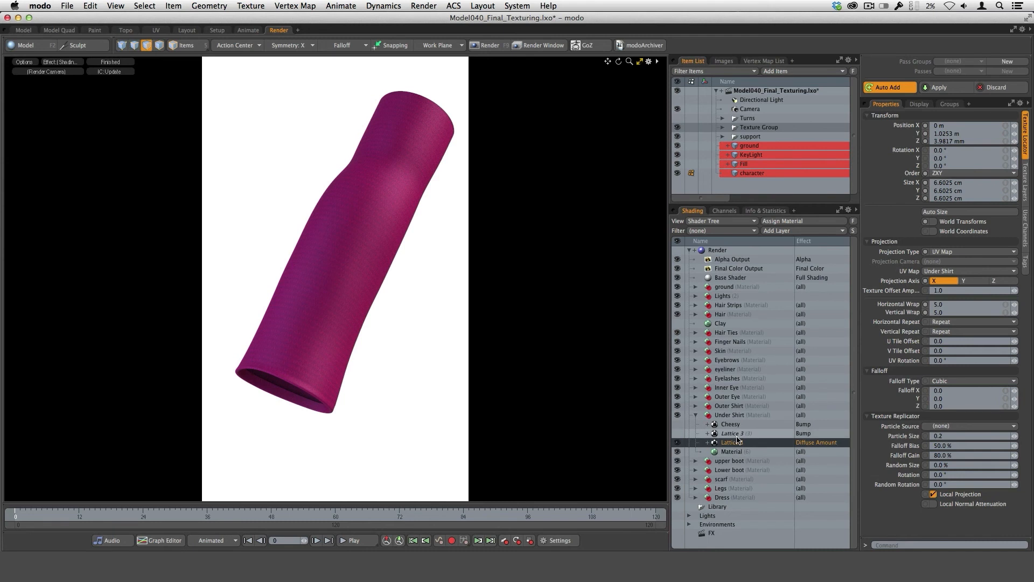
# Make the instanced Lattice 3 Bump layer visible, compare it with the diffuse layer, and show the bump layer's texture settings.
pyautogui.click(732, 435)
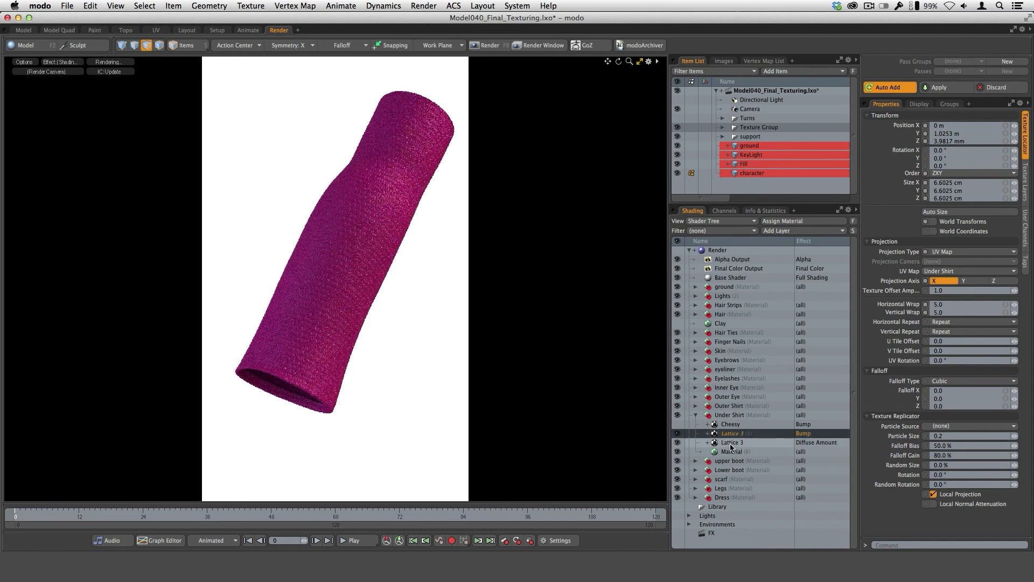
pyautogui.click(731, 442)
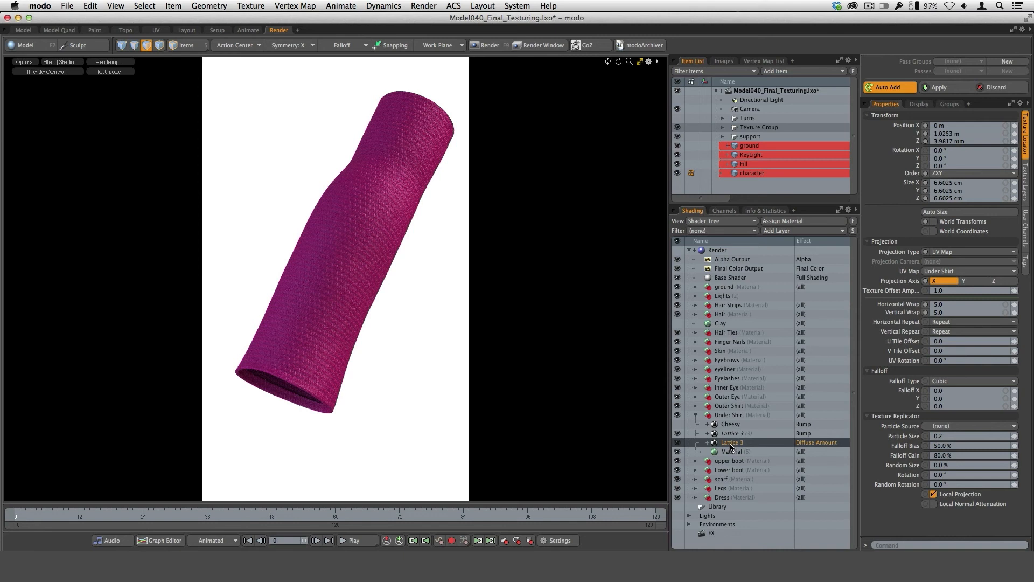
pyautogui.click(732, 435)
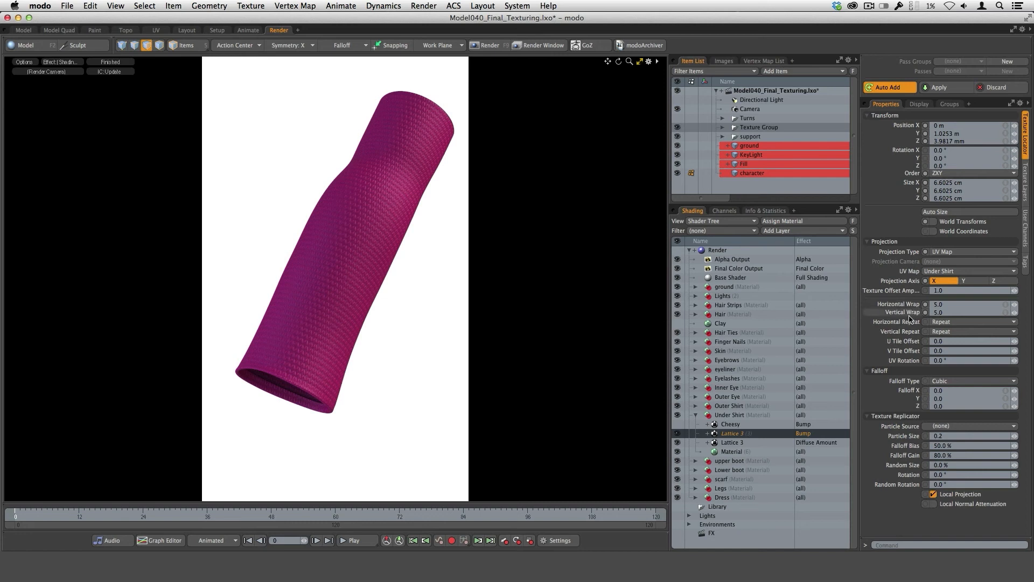
pyautogui.click(1025, 183)
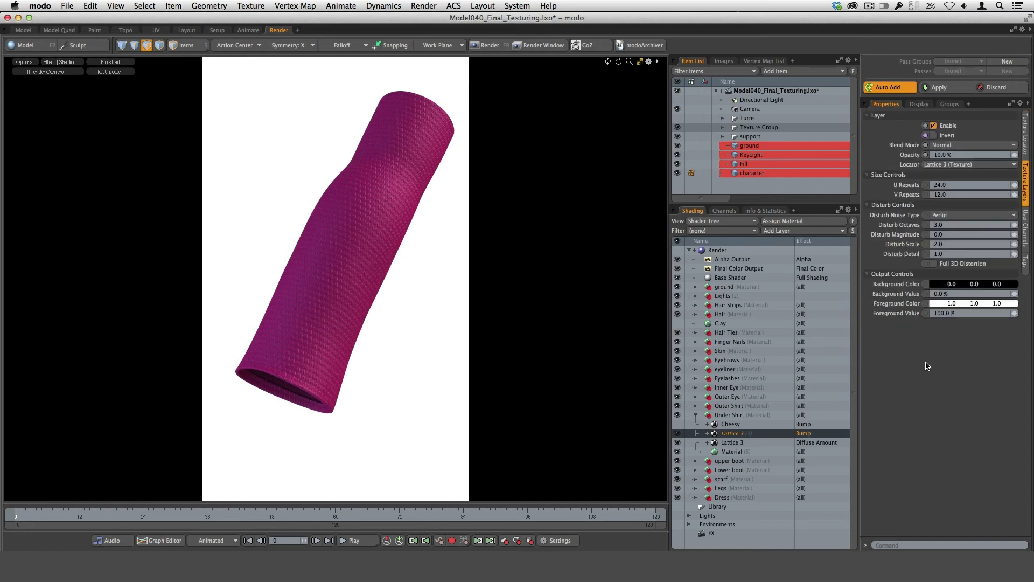
# Try an opacity of 100% on the Lattice 3 Bump layer.
pyautogui.click(956, 155)
pyautogui.write('100')
pyautogui.press('Return')
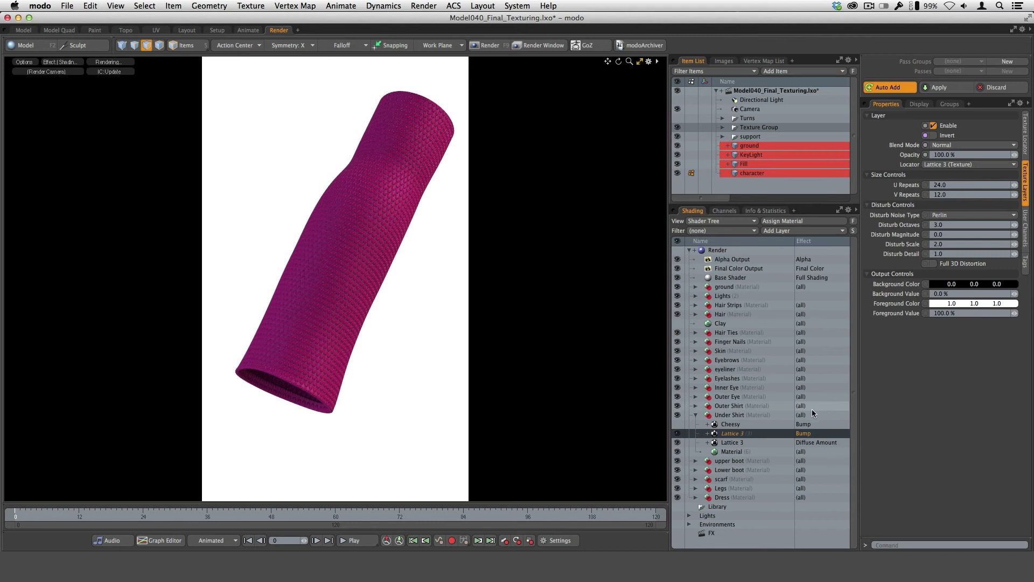
pyautogui.click(738, 454)
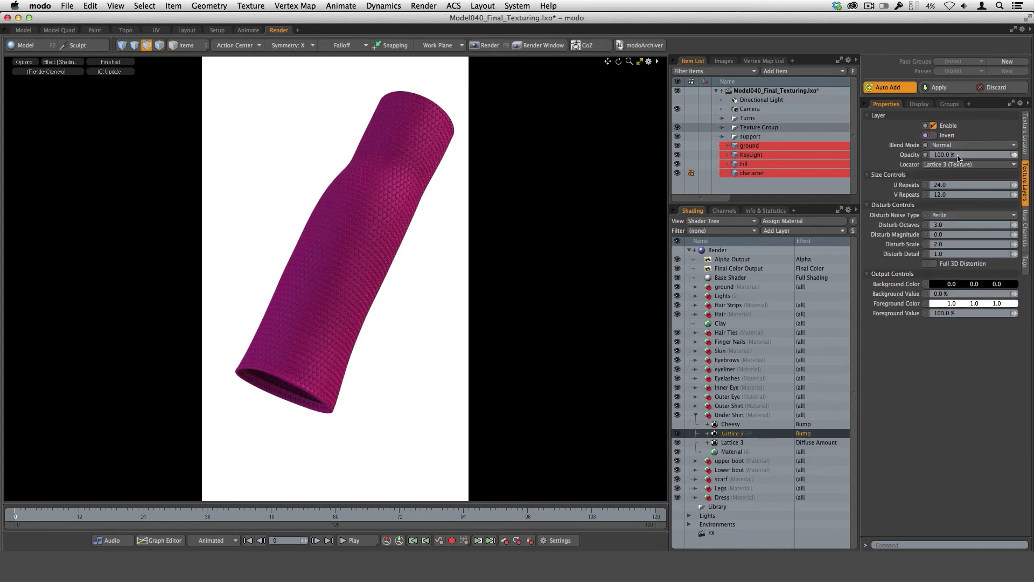
# Set the Lattice 3 Bump layer's opacity to 10%.
pyautogui.click(954, 155)
pyautogui.write('10')
pyautogui.press('Return')
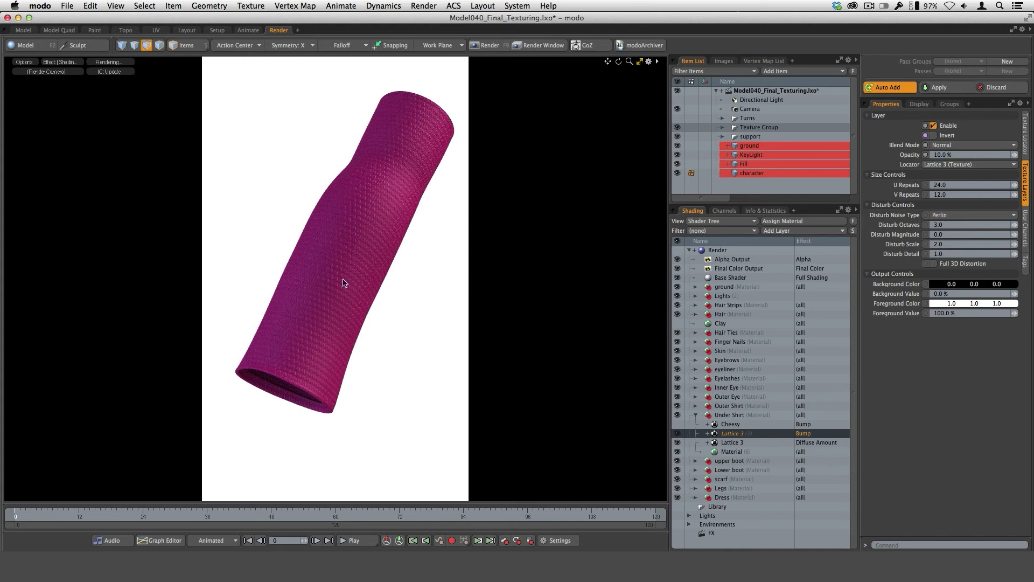
# Set the Lattice 3 Diffuse Amount layer's horizontal and vertical wrap both to 1.0 in its texture locator.
pyautogui.click(732, 443)
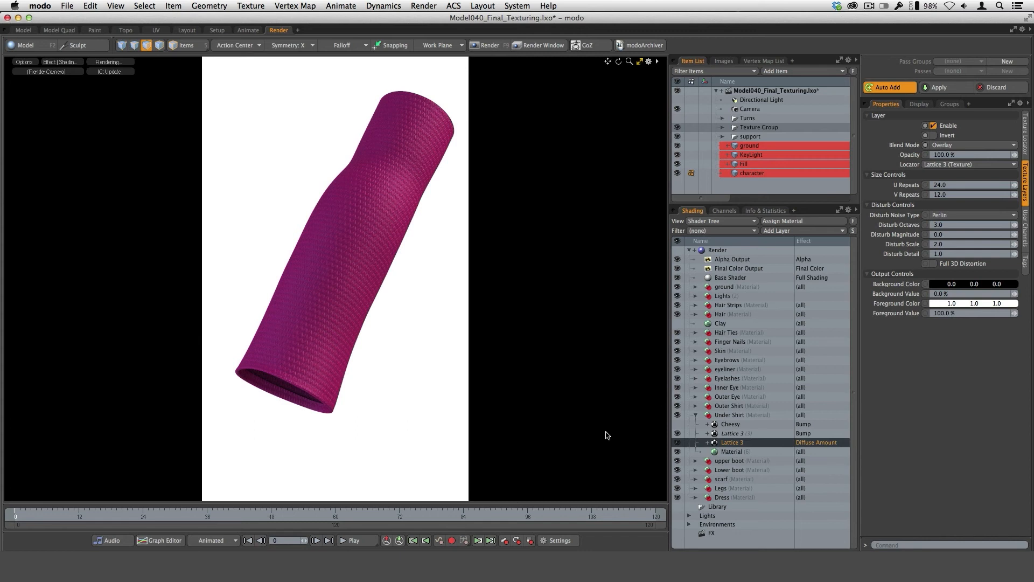
pyautogui.click(1026, 153)
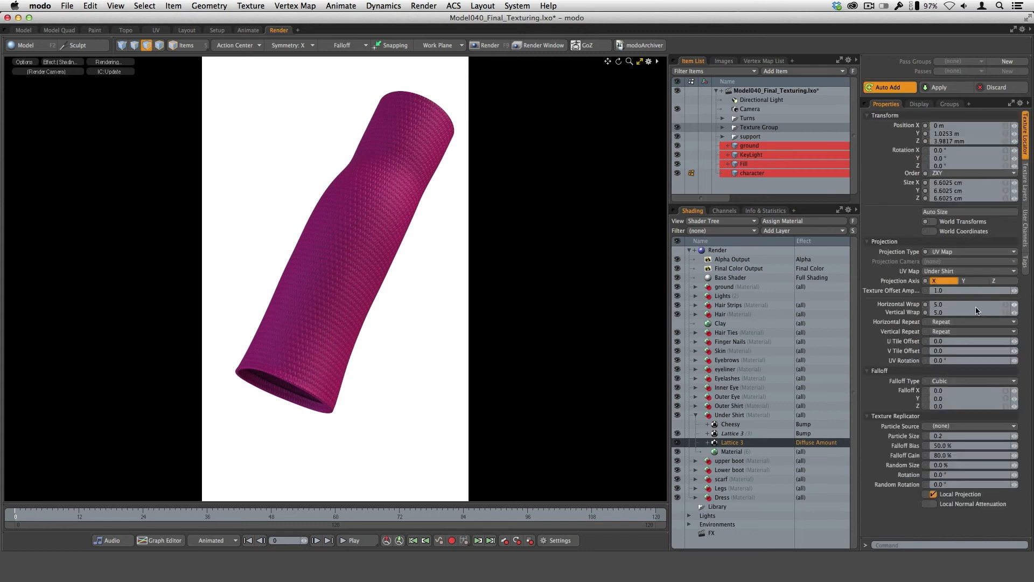
pyautogui.click(1004, 304)
pyautogui.write('1')
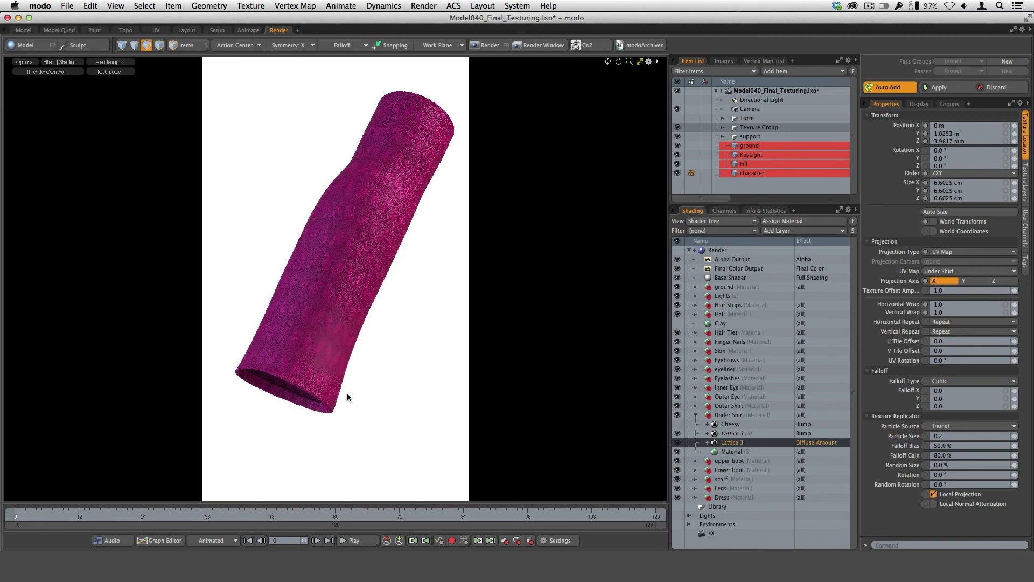
# Compare the texture locator settings of the instanced Lattice 3 Bump layer with those of the Diffuse Amount layer.
pyautogui.click(731, 434)
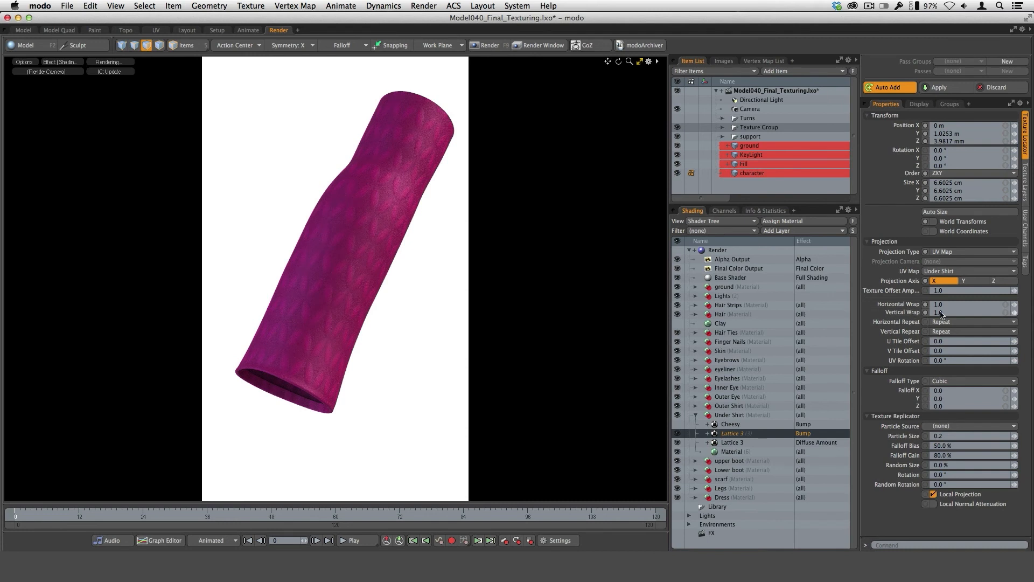
pyautogui.click(734, 443)
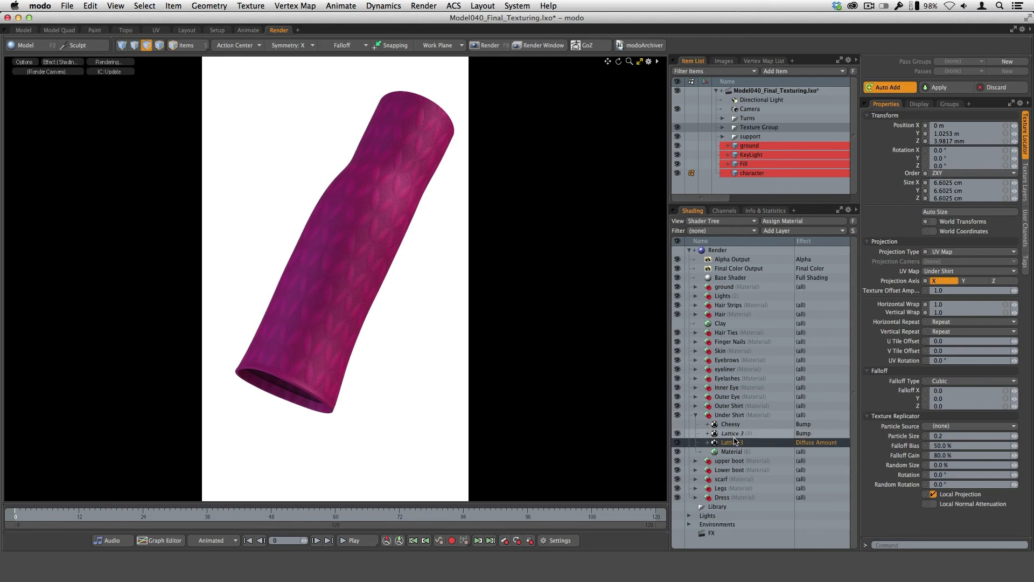
pyautogui.click(730, 434)
pyautogui.click(732, 442)
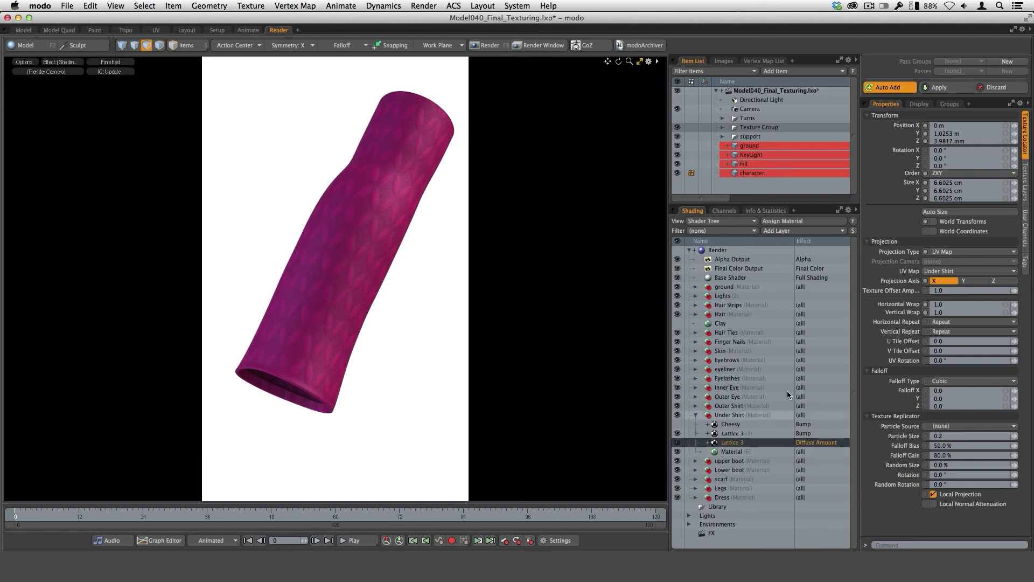
# Set the Lattice 3 texture locator's horizontal and vertical wrap back to 5.0.
pyautogui.click(962, 305)
pyautogui.write('5')
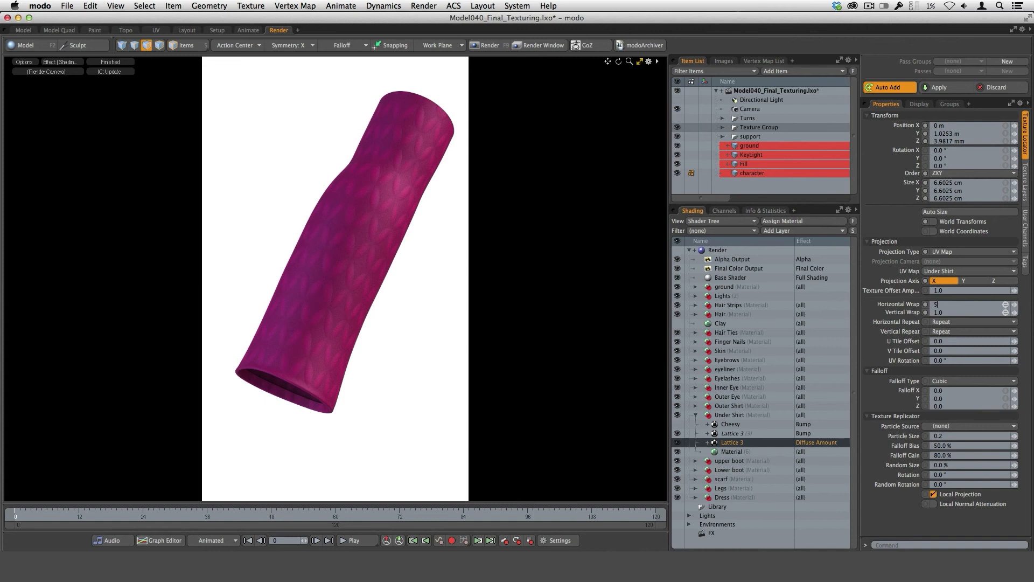
pyautogui.press('Return')
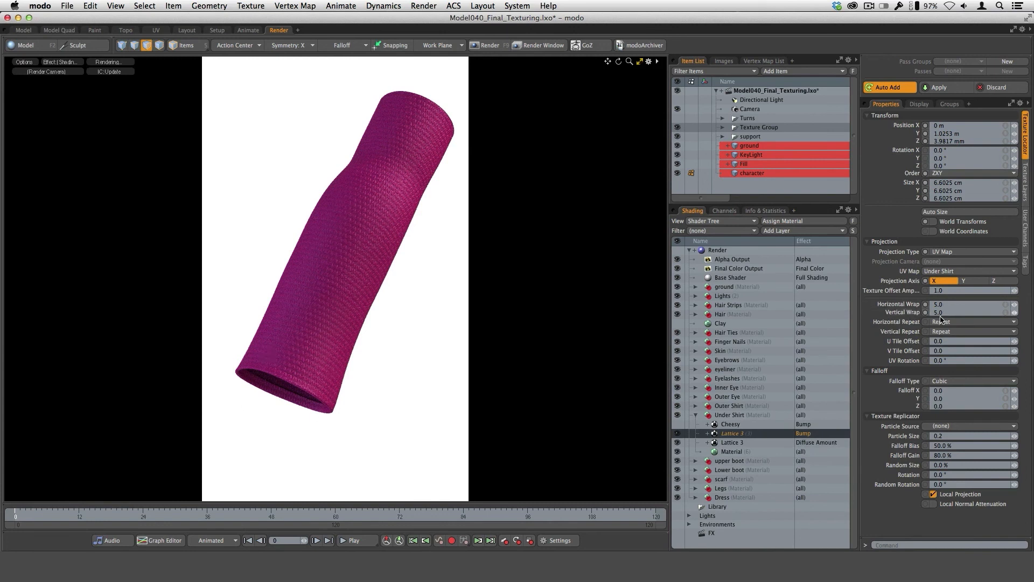
# Hide both Lattice 3 layers of the Under Shirt, and show and select its Cheesy Bump layer.
pyautogui.click(678, 434)
pyautogui.click(678, 442)
pyautogui.click(730, 424)
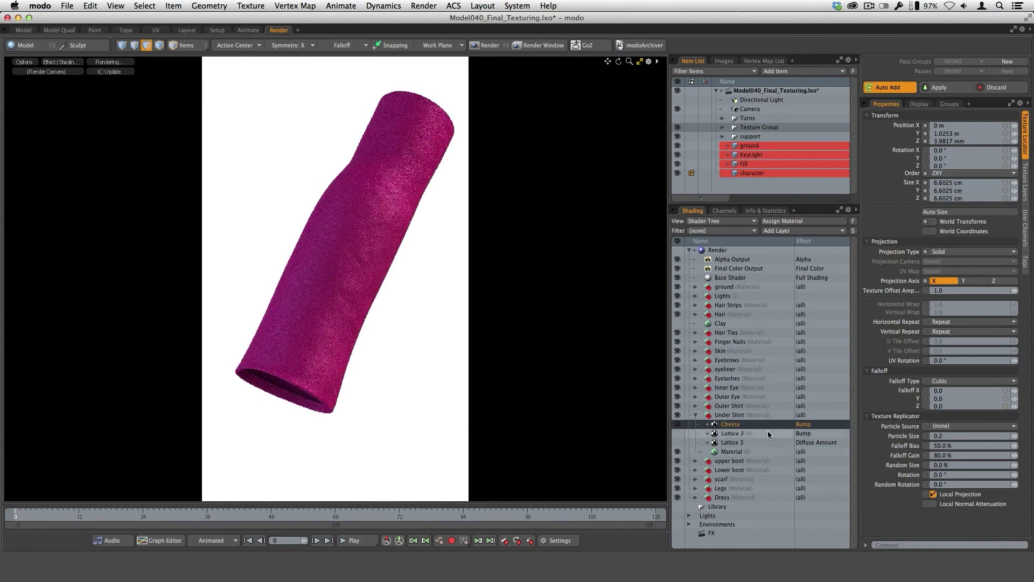
# Browse the Enhance:modo texture categories for the Cheesy texture without adding a new layer.
pyautogui.click(786, 231)
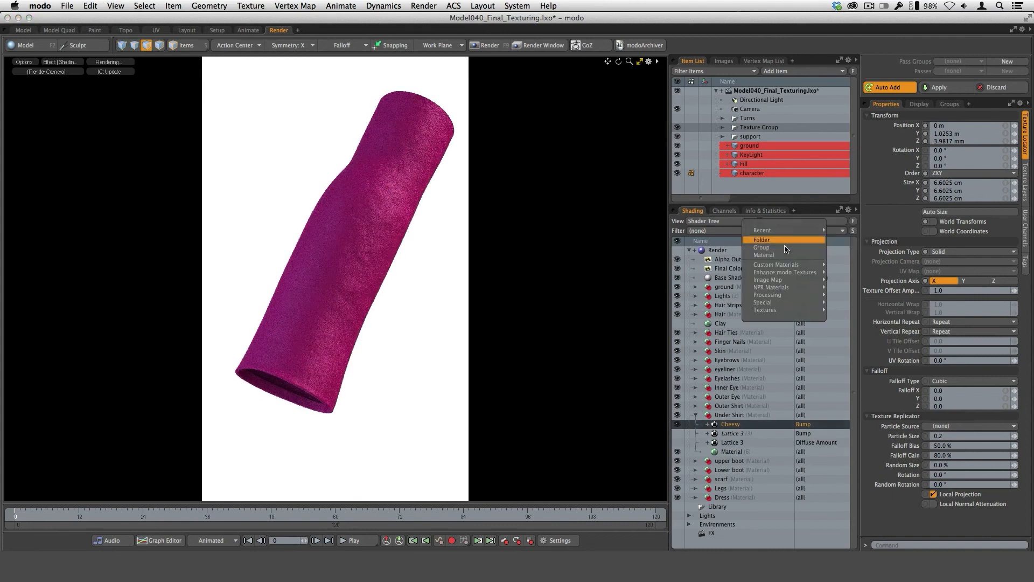
pyautogui.moveTo(785, 273)
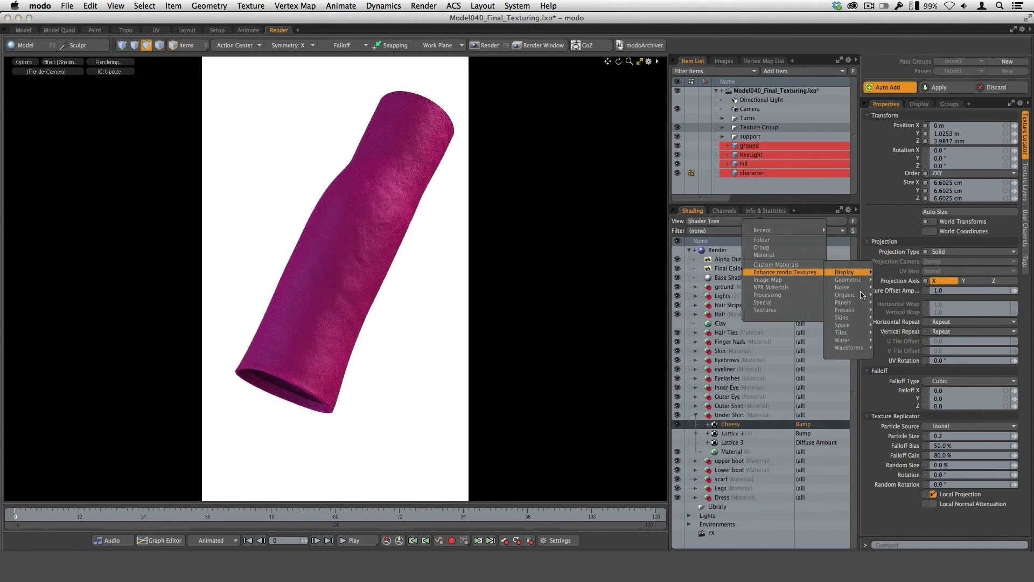
pyautogui.moveTo(860, 296)
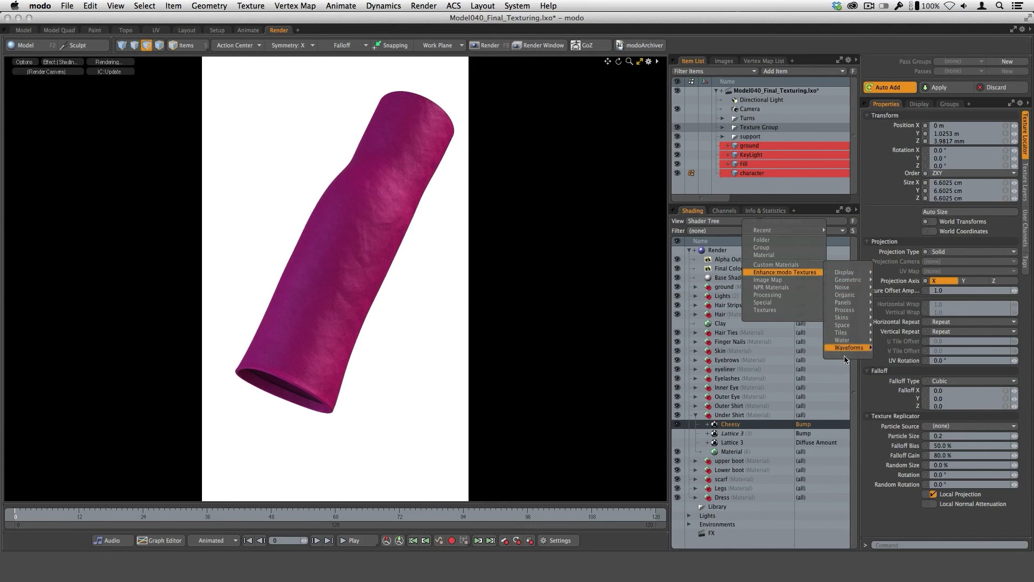
pyautogui.click(872, 493)
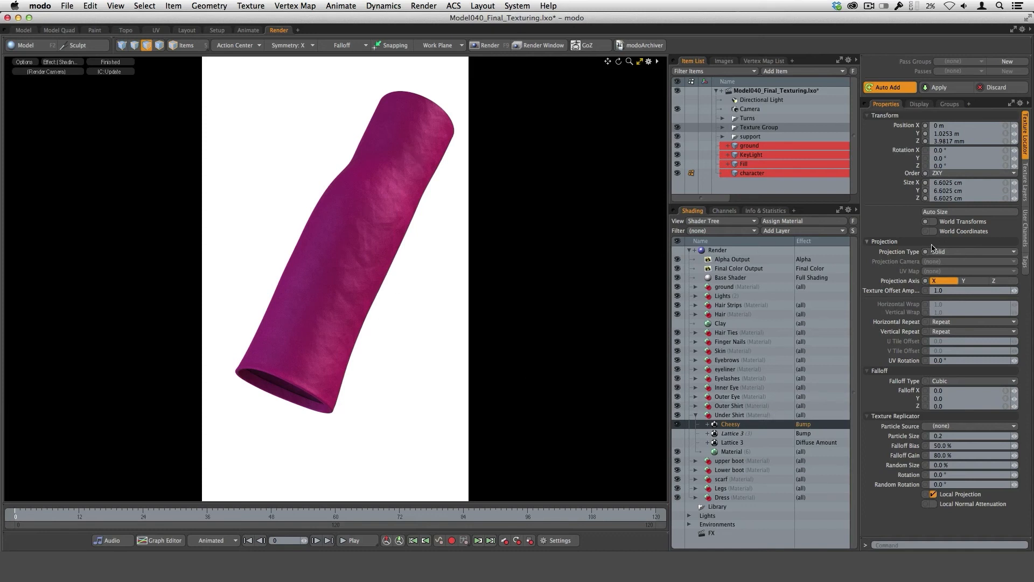
# Check the Cheesy texture's projection types, keeping Solid, and preview its effect as Diffuse Color before restoring it to Bump.
pyautogui.click(962, 254)
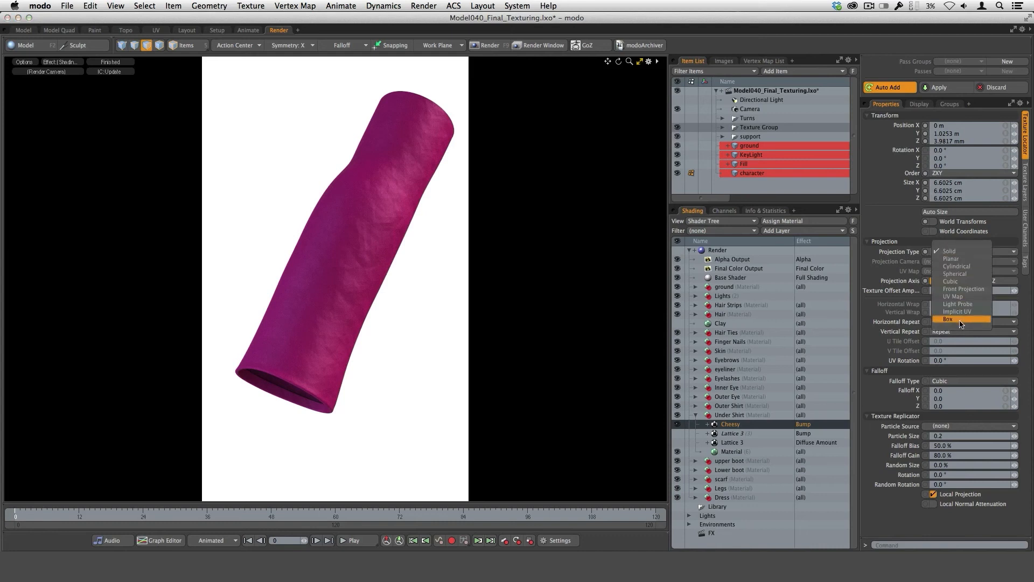
pyautogui.click(955, 255)
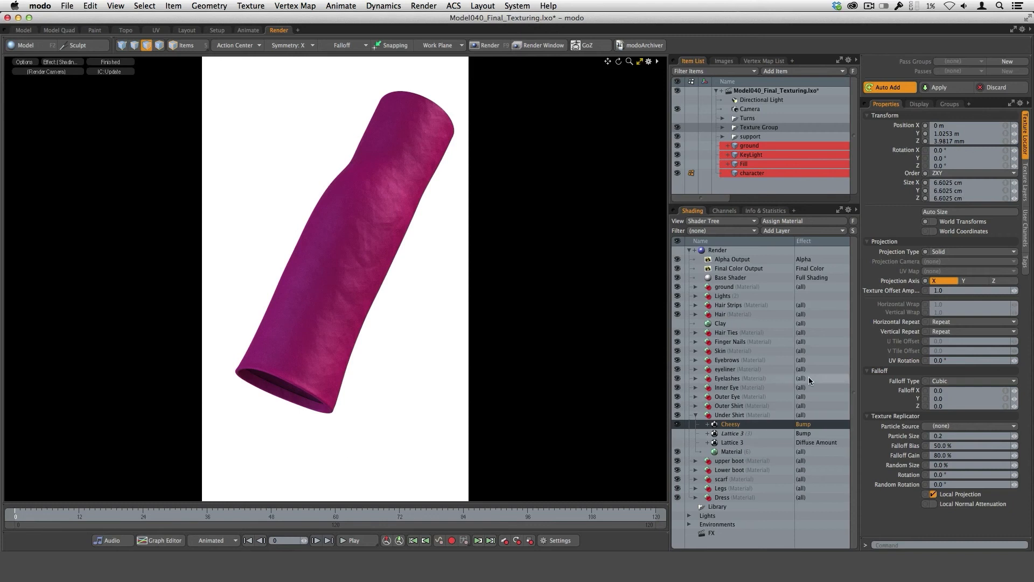
pyautogui.click(805, 429)
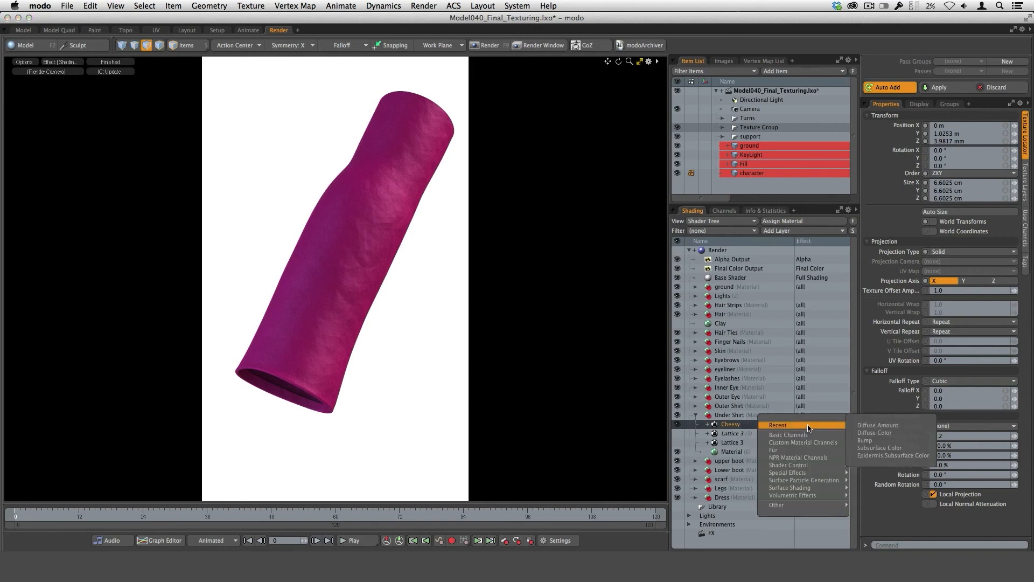
pyautogui.click(887, 435)
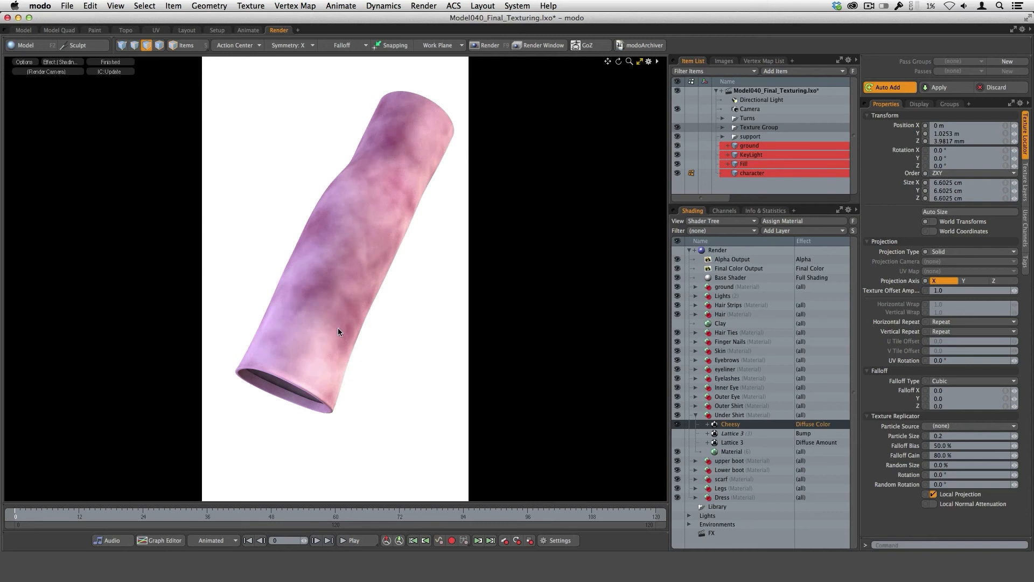
pyautogui.click(813, 425)
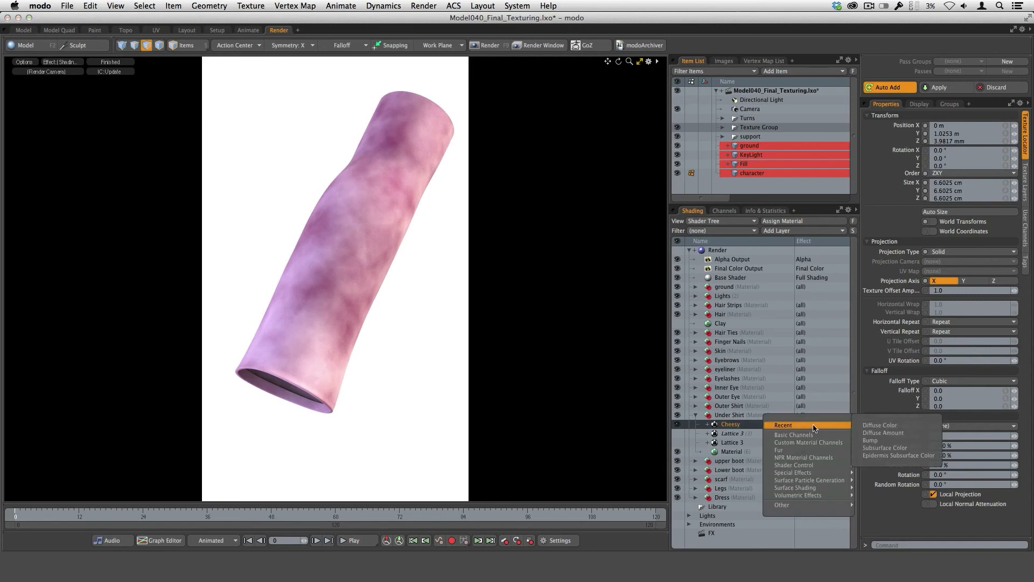
pyautogui.click(883, 443)
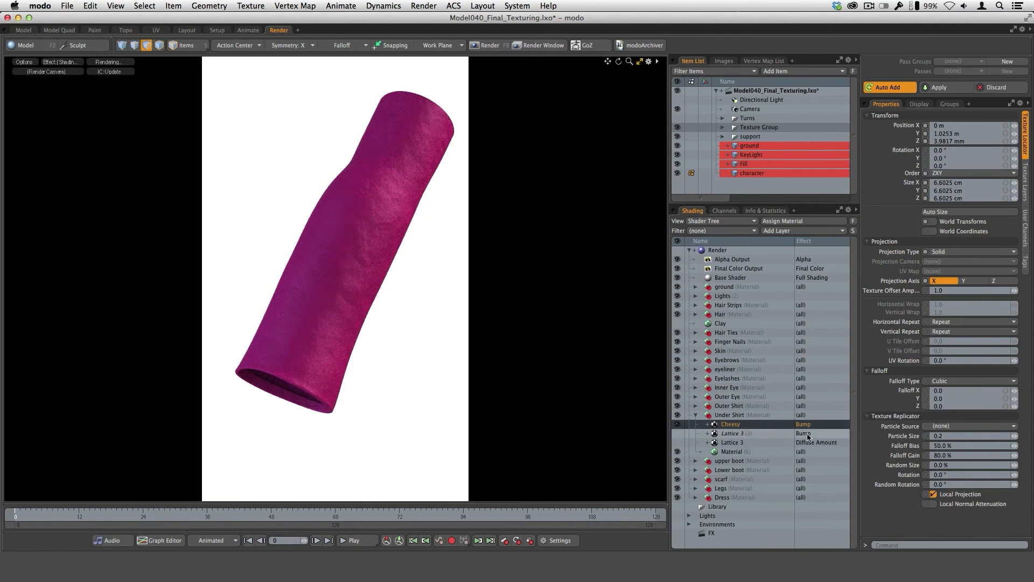
# Check the Cheesy layer's blend mode and opacity, and make both Lattice 3 layers of the Under Shirt visible again.
pyautogui.click(1025, 183)
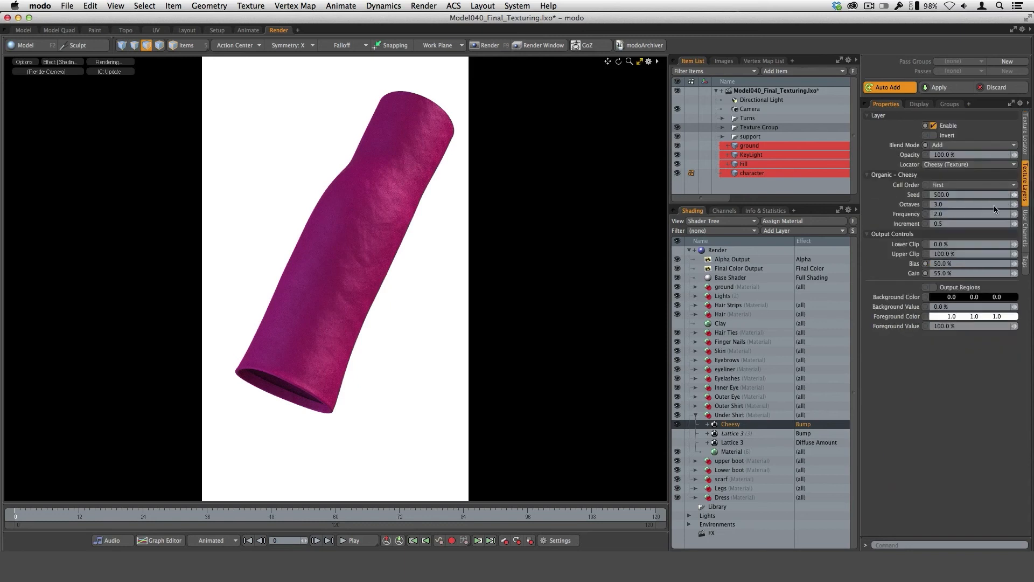
pyautogui.click(959, 154)
pyautogui.click(678, 442)
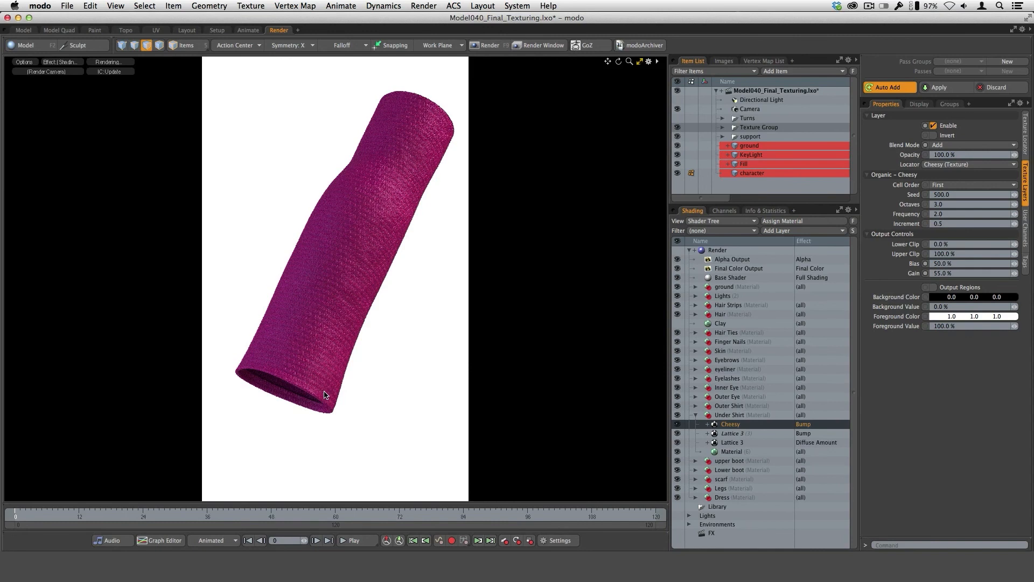
# Review the settings of the Under Shirt's base Material, Lattice 3 Diffuse Amount, Lattice 3 Bump and Cheesy Bump layers in turn.
pyautogui.click(731, 451)
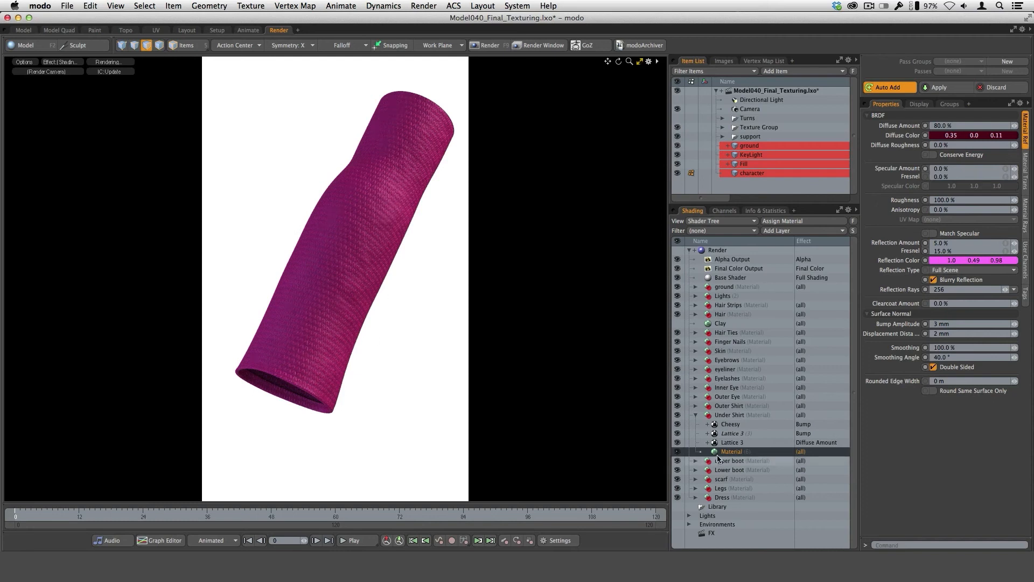
pyautogui.click(816, 442)
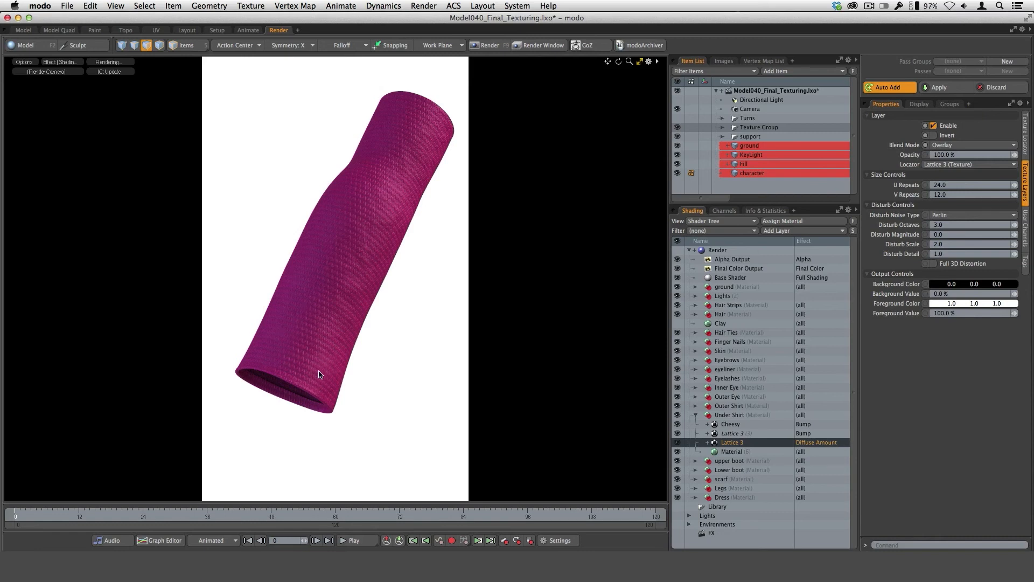
pyautogui.click(732, 435)
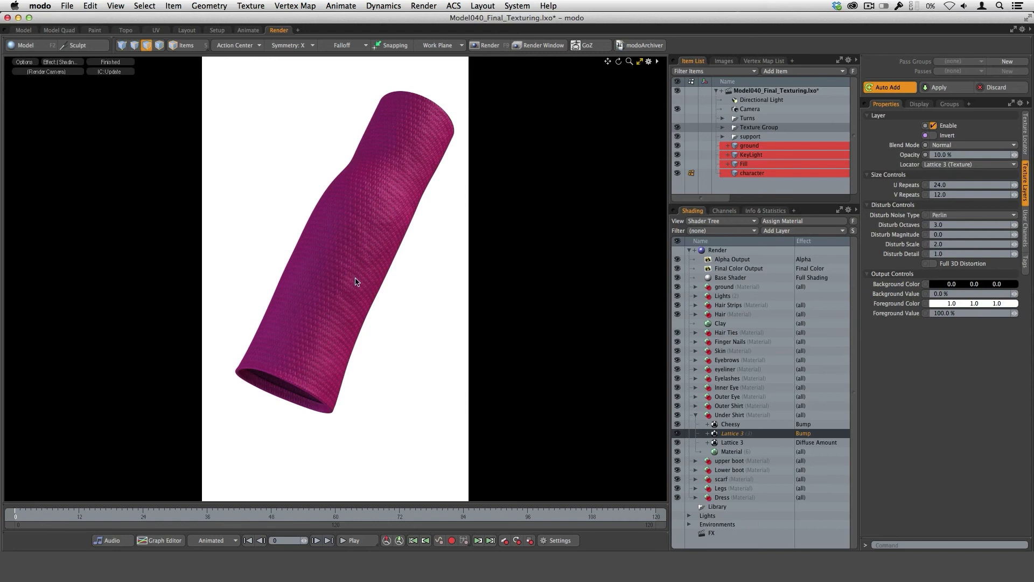
pyautogui.click(731, 425)
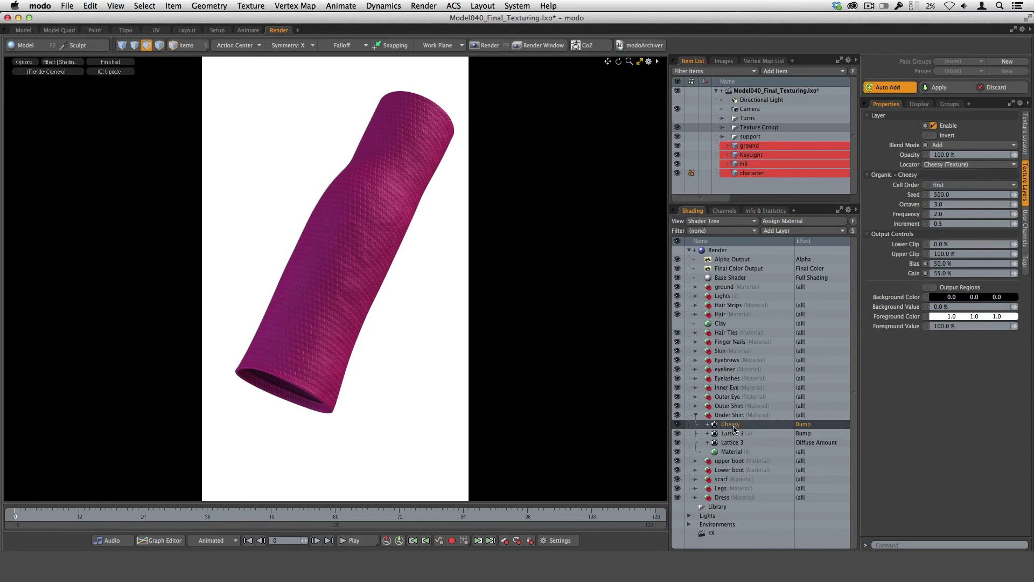
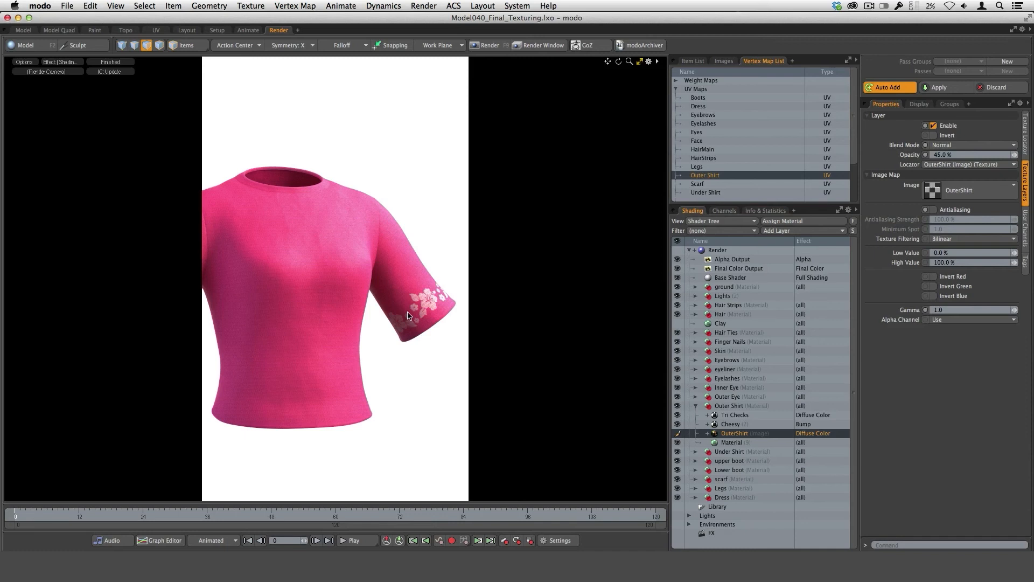
# Review the Outer Shirt's Tri Checks settings and projection, Cheesy projection, and base Material reflection and subsurface settings in turn.
pyautogui.click(734, 415)
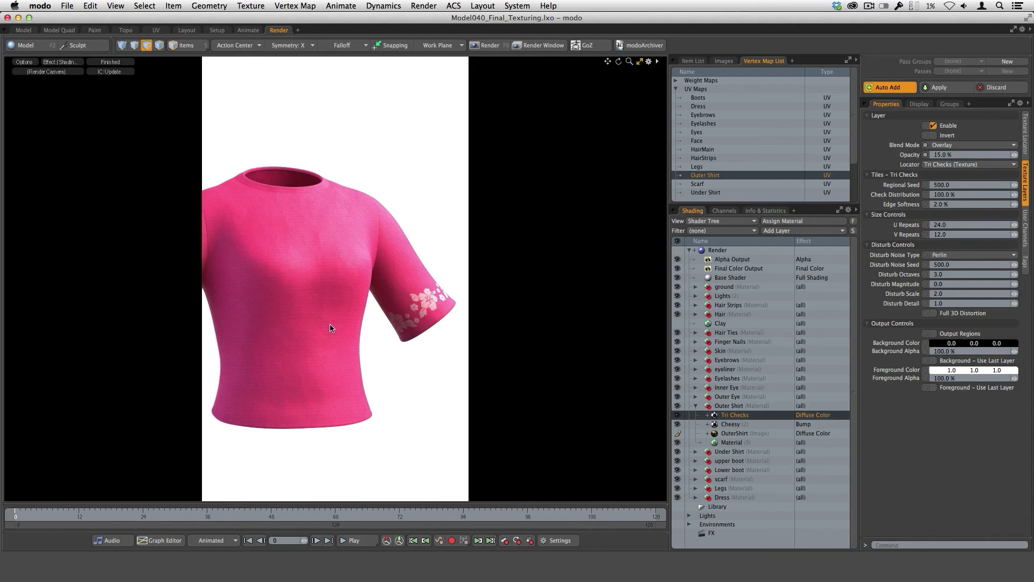
pyautogui.click(1025, 133)
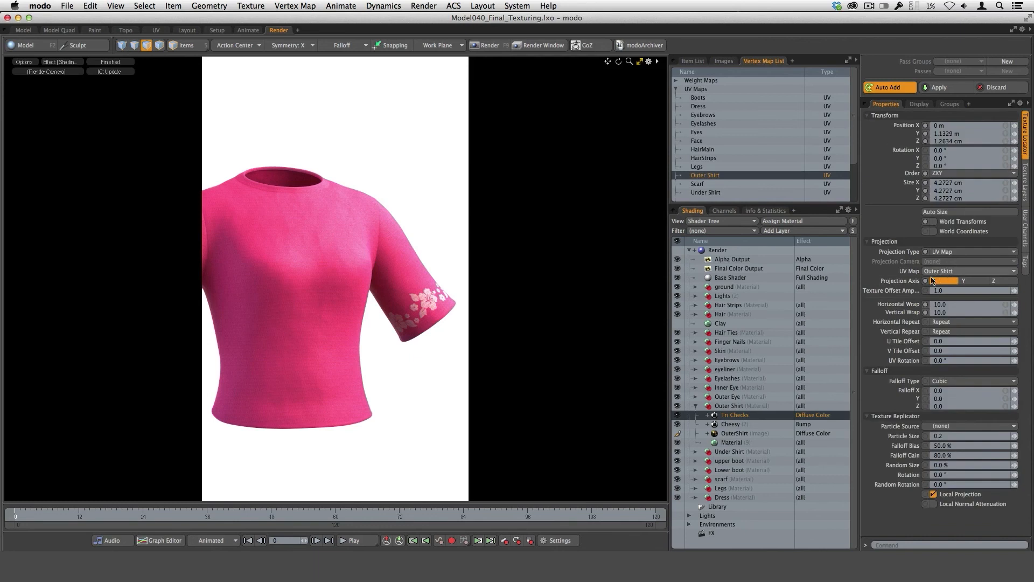
pyautogui.click(730, 425)
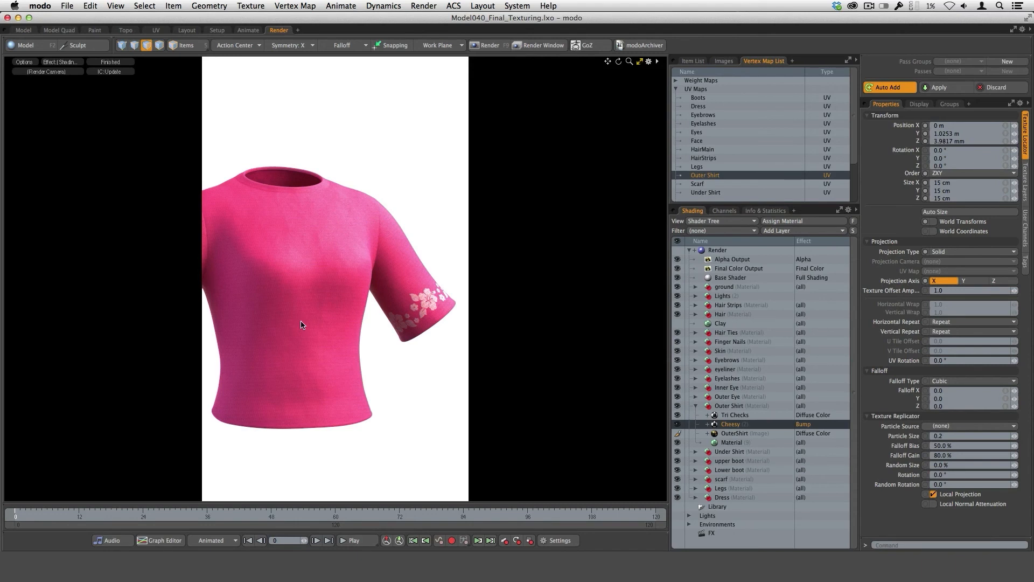
pyautogui.click(733, 442)
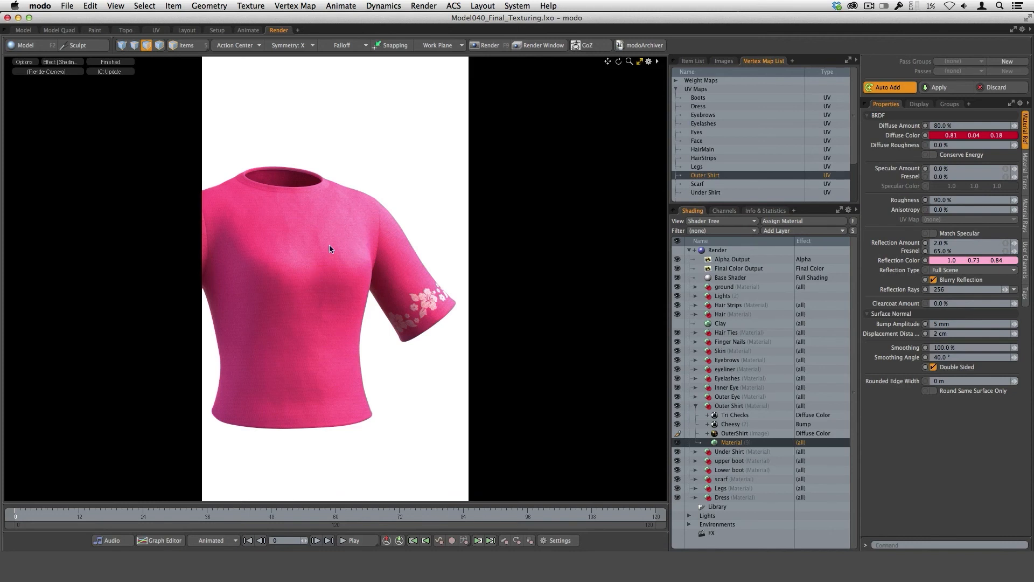
pyautogui.click(1026, 175)
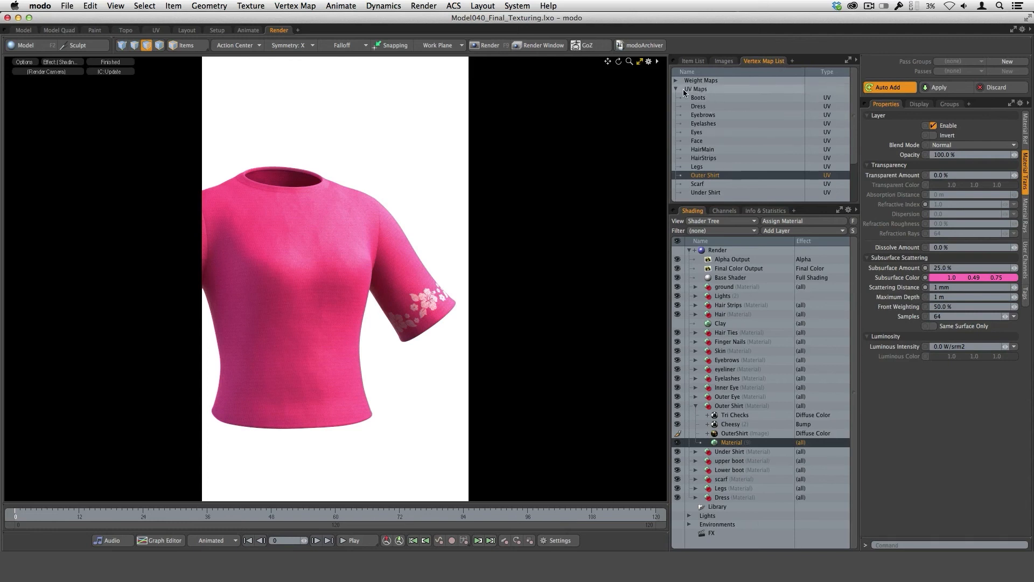
# Select the Outer Shirt UV map and locate the Export UVs to EPS command without running it.
pyautogui.click(677, 89)
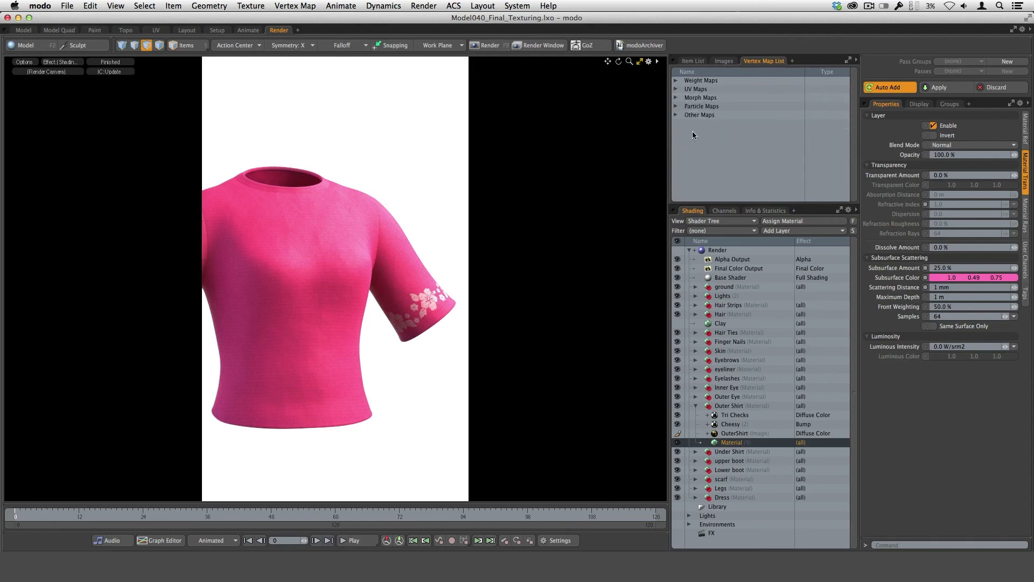
pyautogui.click(676, 89)
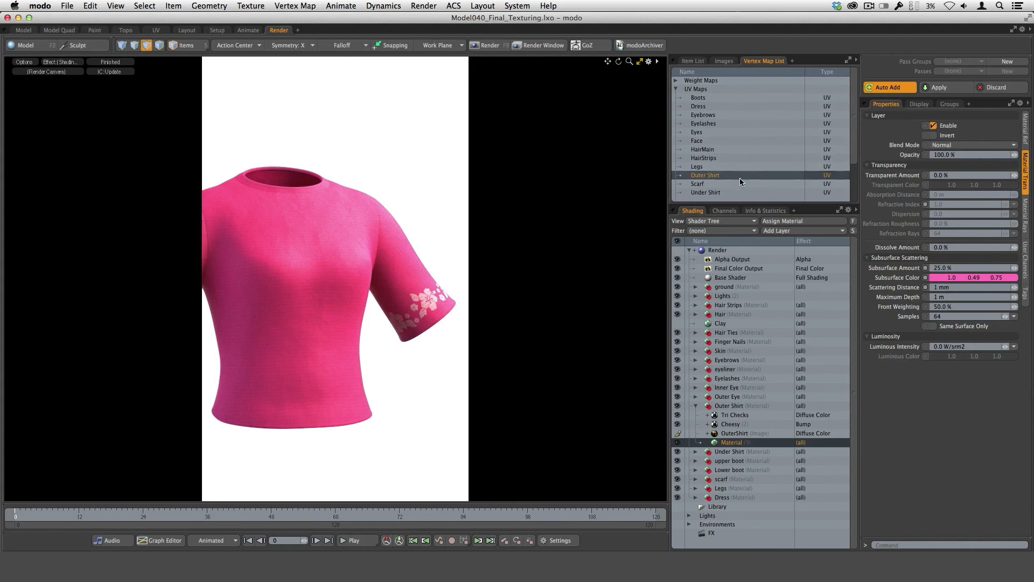
pyautogui.click(705, 175)
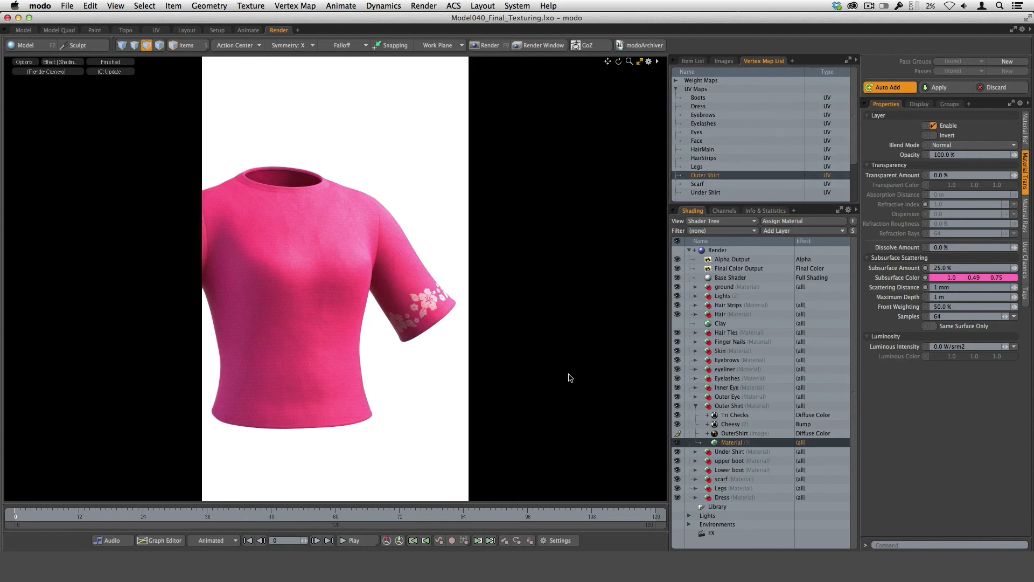
pyautogui.click(254, 9)
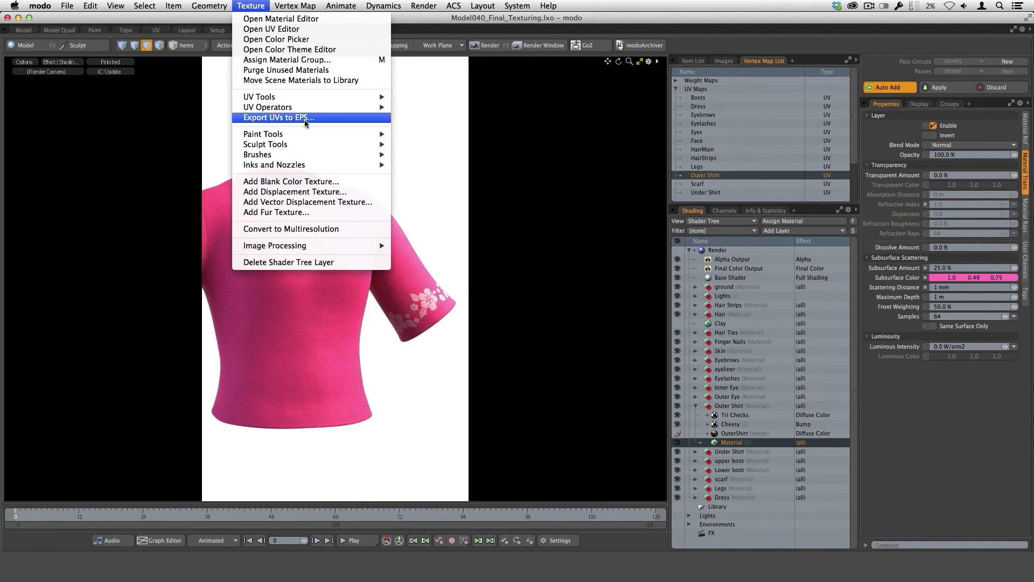
pyautogui.click(523, 157)
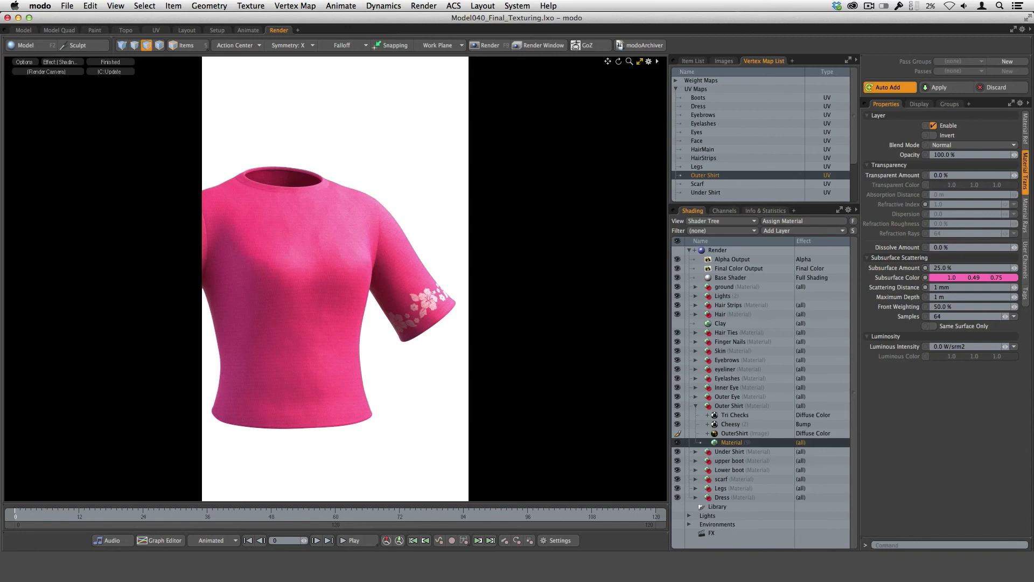
# Switch to Photoshop and open OuterShirt.EPS in it from the Tex folder in Finder.
pyautogui.press('super+Tab')
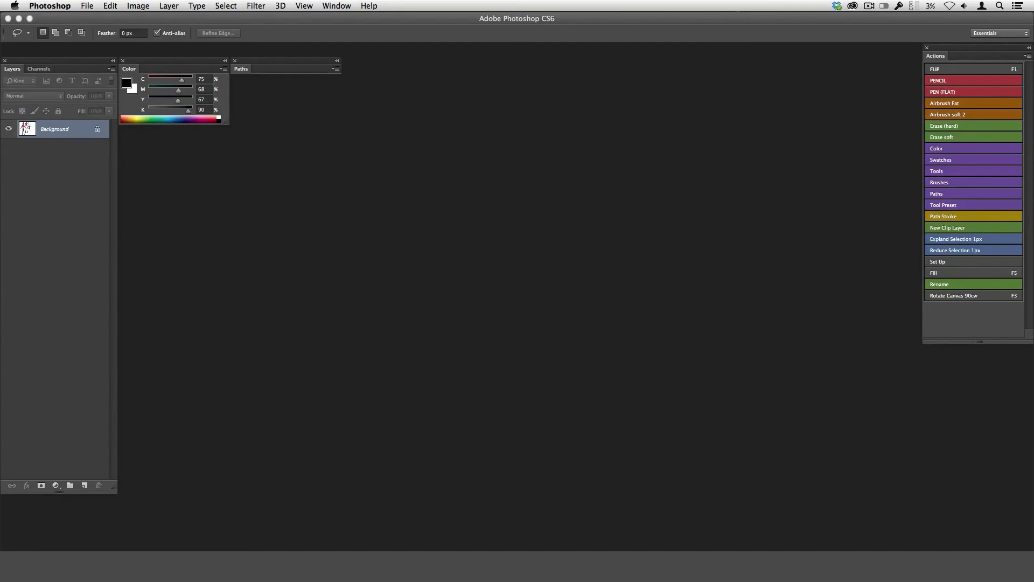
pyautogui.hotkey('ctrl', 'Up')
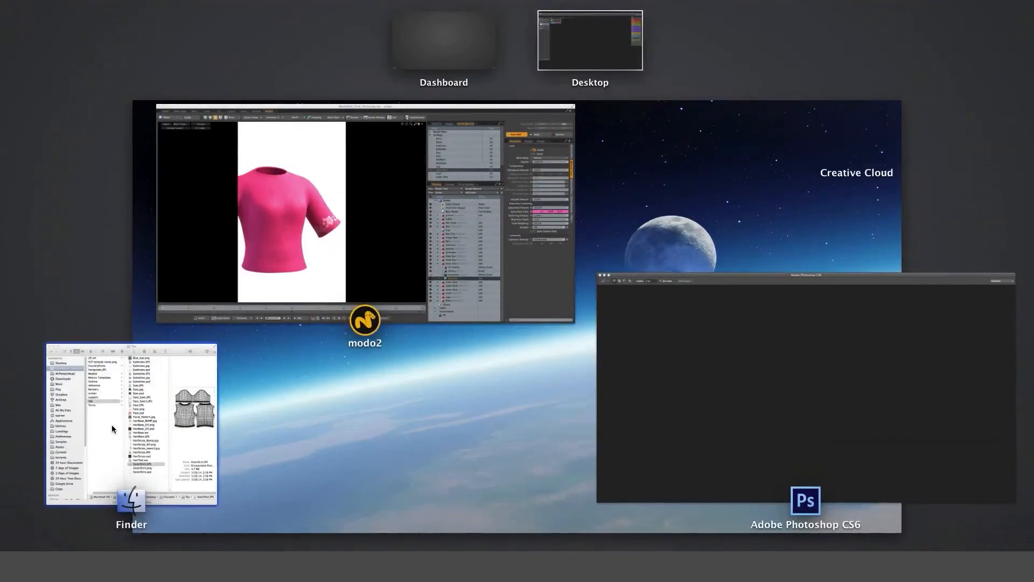
pyautogui.click(111, 424)
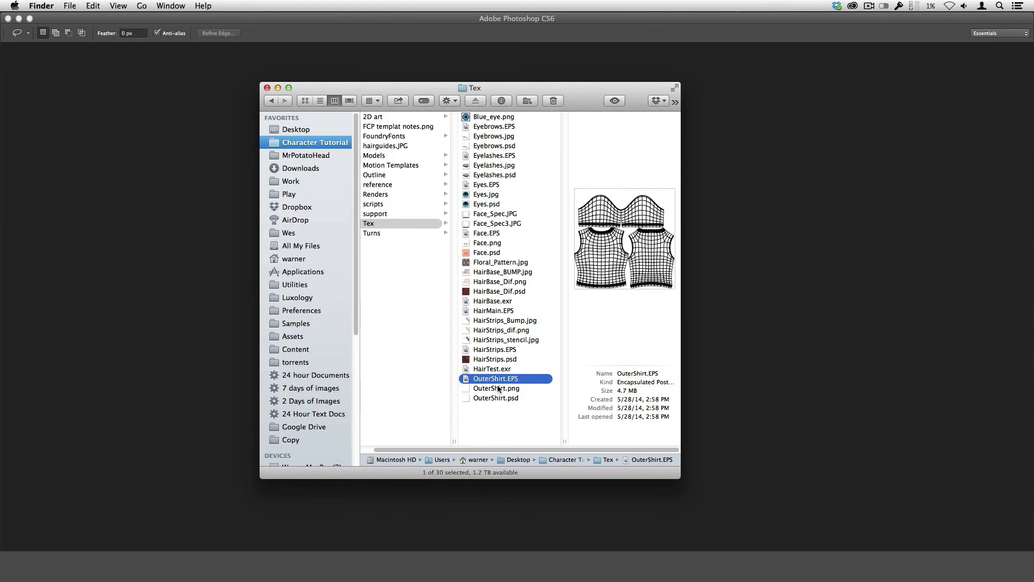
pyautogui.moveTo(497, 381); pyautogui.dragTo(474, 560)
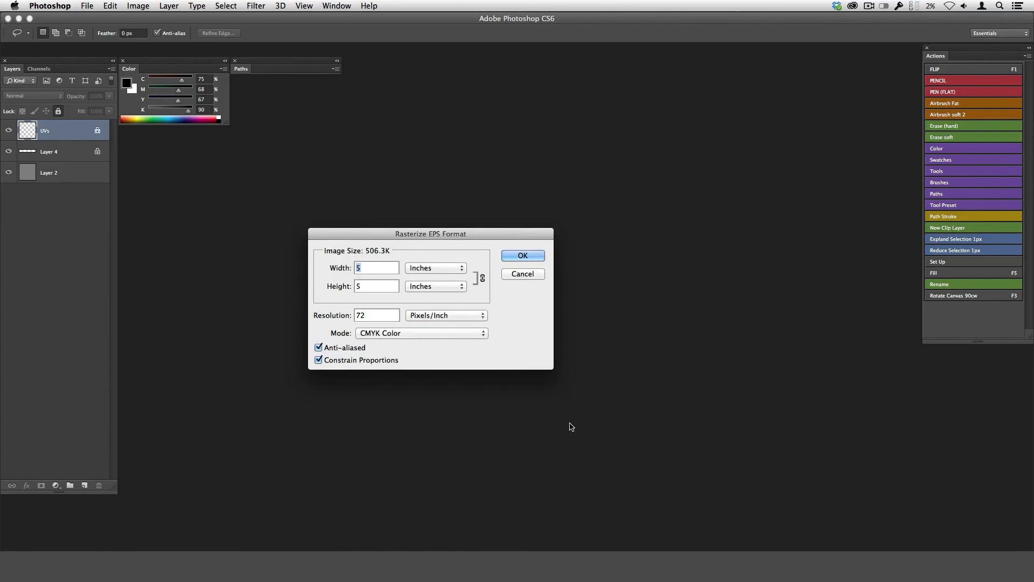
# Rasterize the EPS at a width of 4096 pixels in RGB colour mode.
pyautogui.click(426, 271)
pyautogui.click(433, 259)
pyautogui.write('4096')
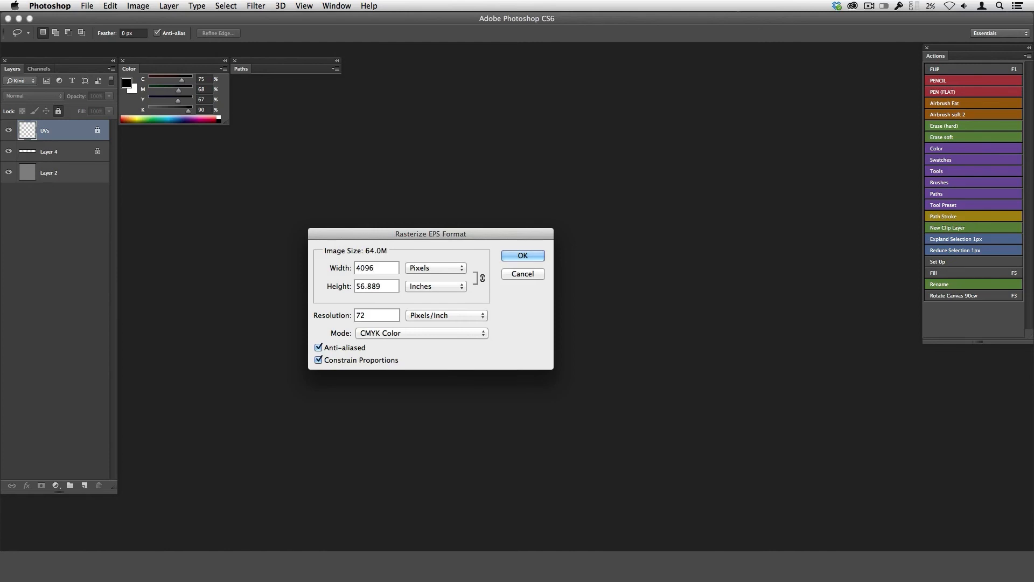
pyautogui.press('Tab')
pyautogui.click(401, 334)
pyautogui.click(415, 323)
pyautogui.click(523, 256)
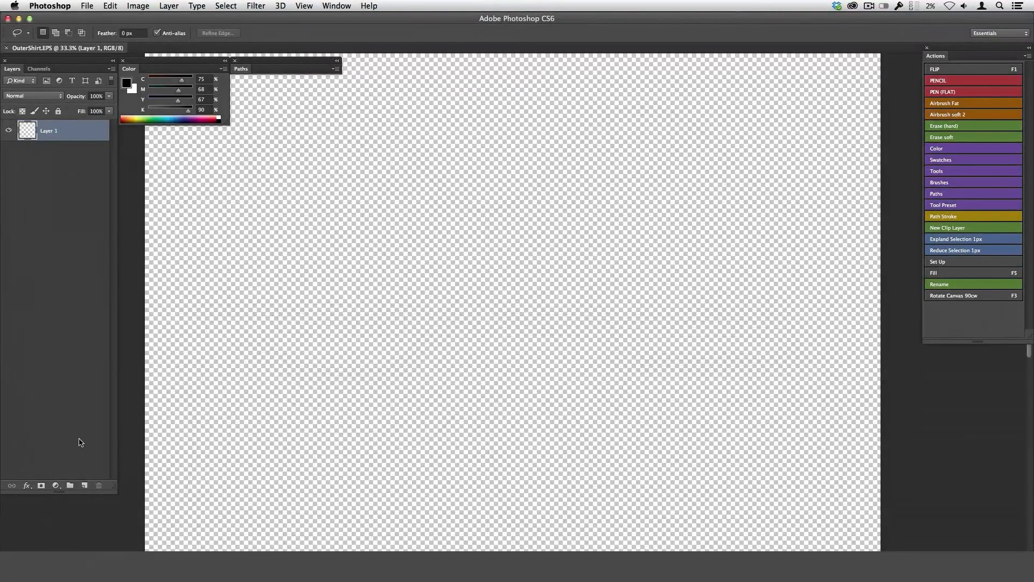
# Add a new layer beneath the UV wireframe layer and fill it with white.
pyautogui.click(85, 485)
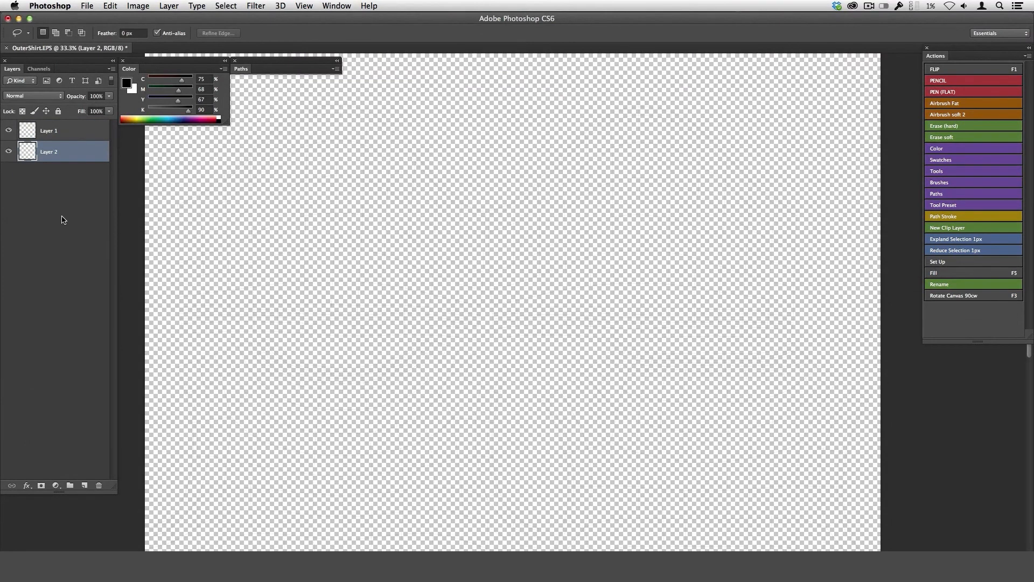
pyautogui.press('F5')
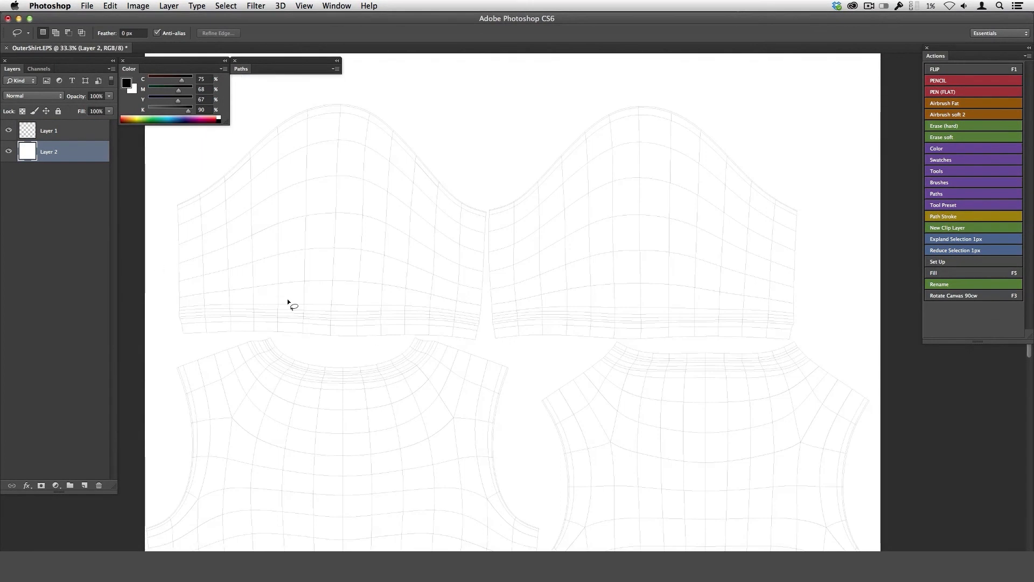
# Duplicate the UV wireframe layer three times and merge the copies into one layer to darken the lines.
pyautogui.click(52, 135)
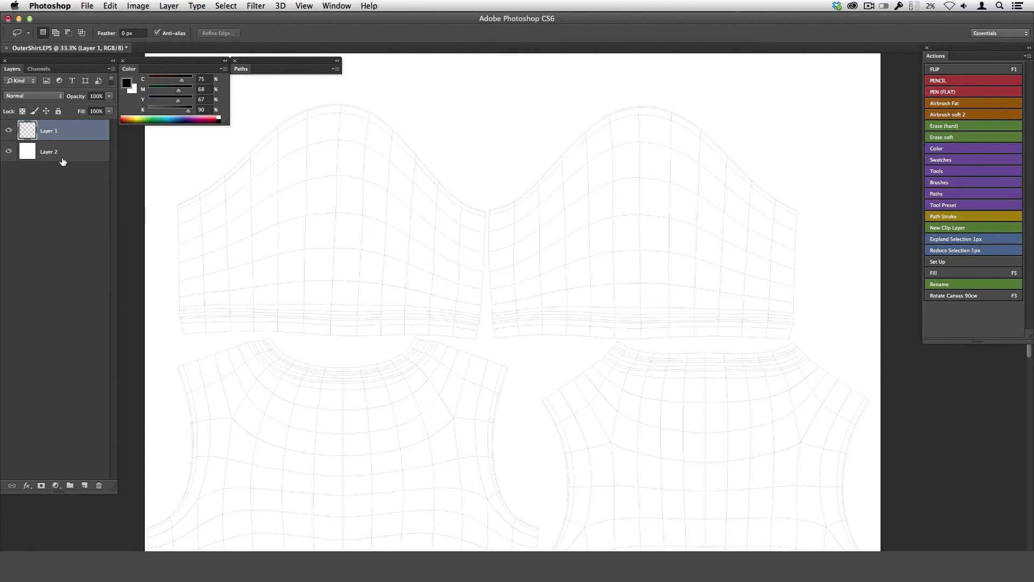
pyautogui.press('super+j')
pyautogui.press('super+j')
pyautogui.press('super+j')
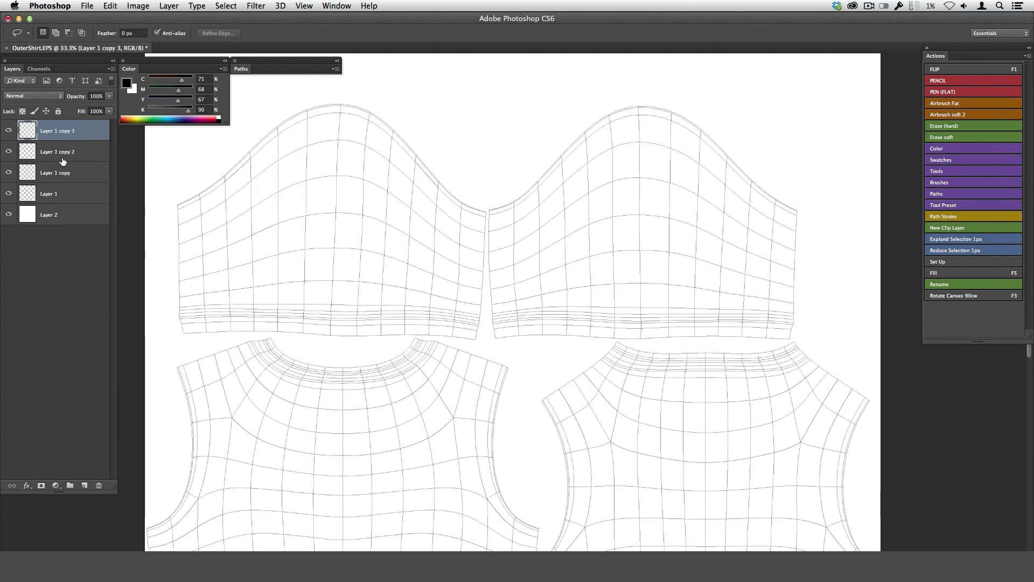
pyautogui.press('super+e')
pyautogui.press('super+e')
pyautogui.press('super+e')
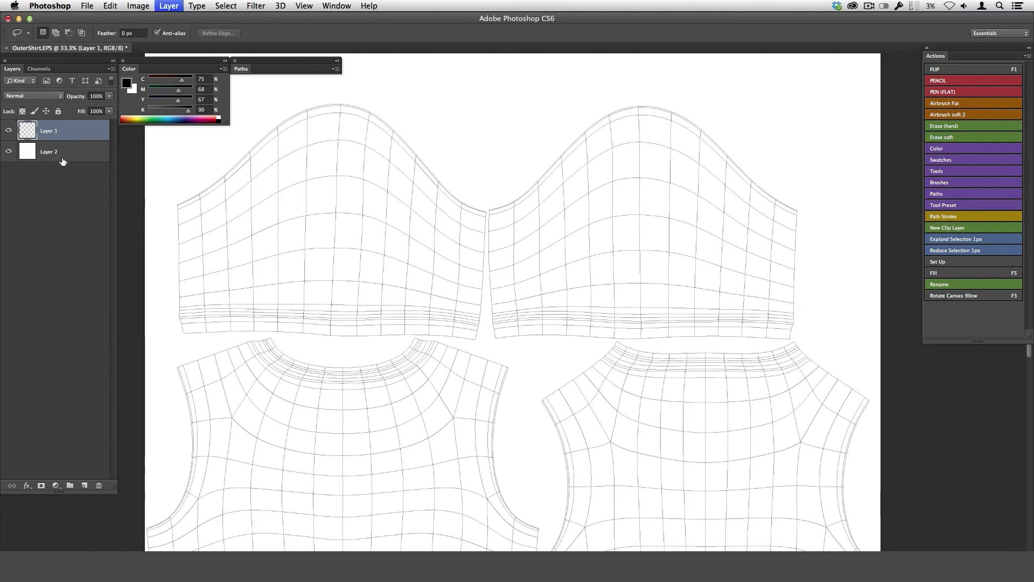
pyautogui.keyDown('alt'); pyautogui.keyDown('super'); pyautogui.click(660, 397); pyautogui.keyUp('super'); pyautogui.keyUp('alt')
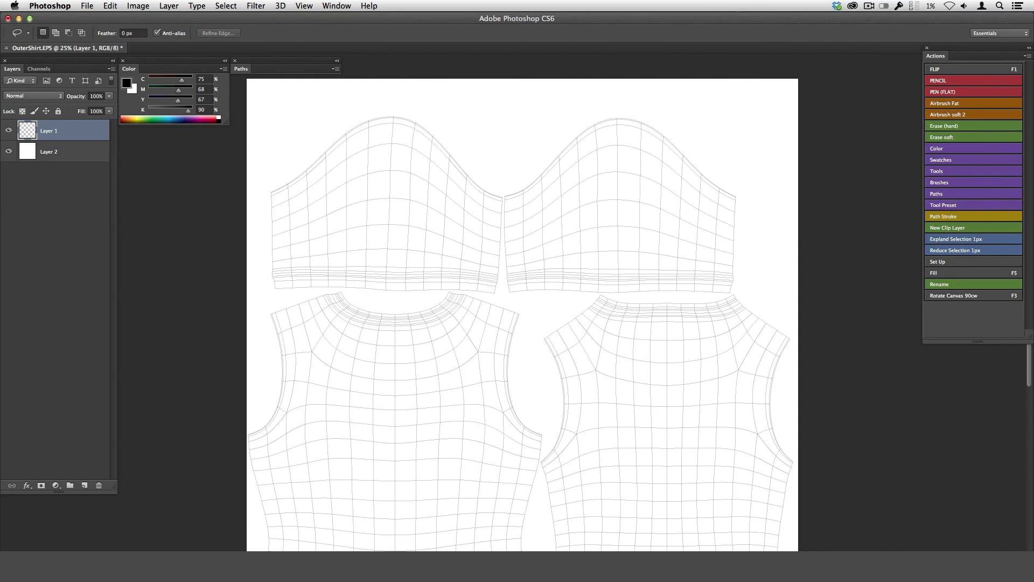
# Close the rasterized EPS document and open the layered OuterShirt.psd.
pyautogui.press('super+w')
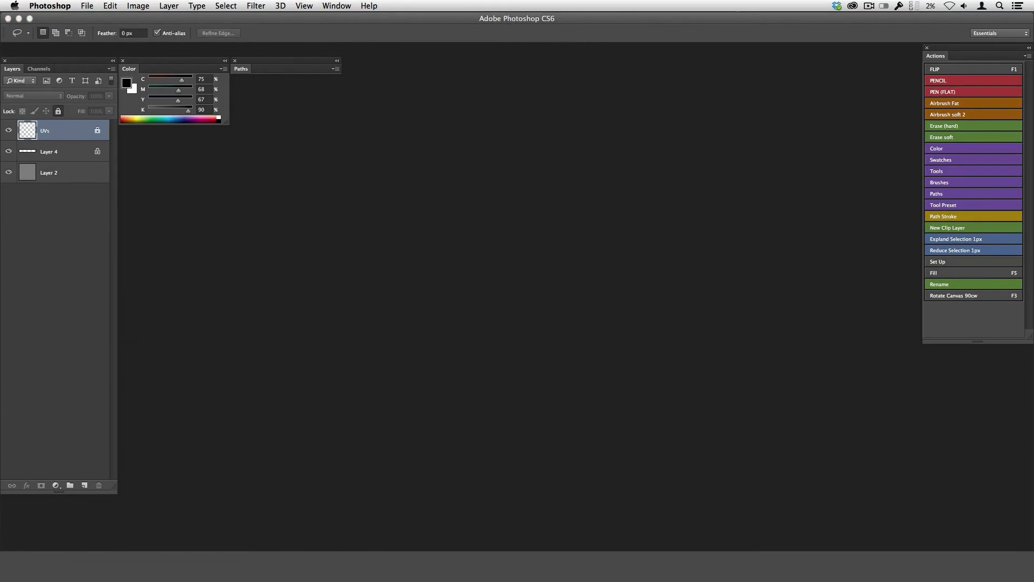
pyautogui.moveTo(1, 379); pyautogui.dragTo(483, 50)
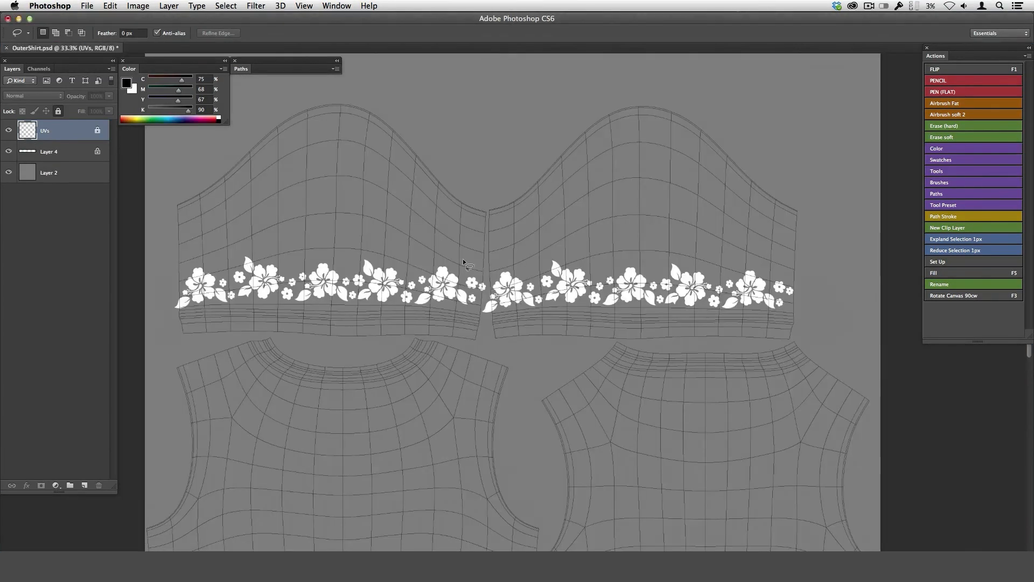
# Toggle the UVs, Layer 4 and Layer 2 layers off and on to inspect what each one contributes.
pyautogui.click(10, 132)
pyautogui.click(10, 131)
pyautogui.click(10, 152)
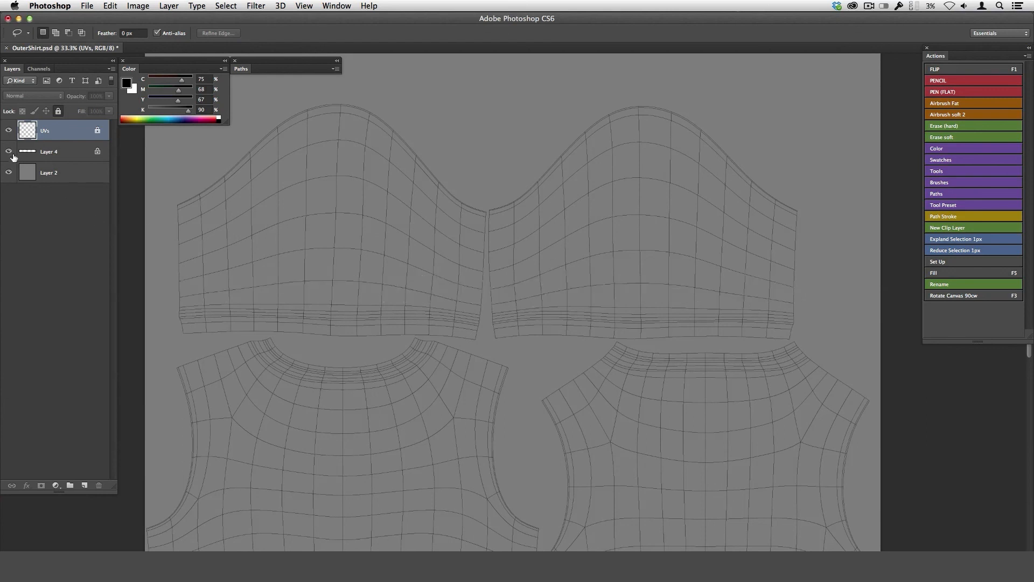
pyautogui.click(10, 153)
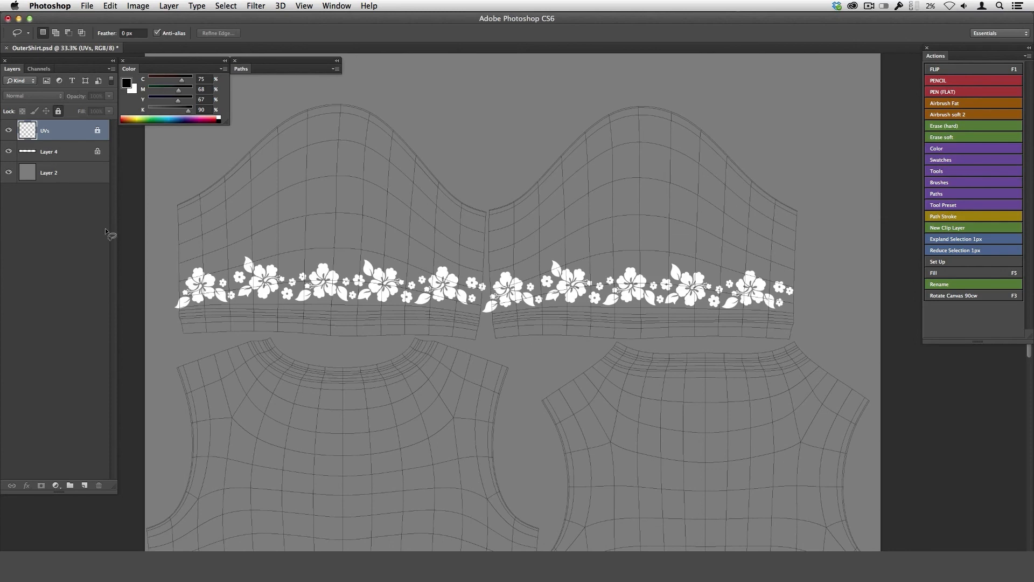
pyautogui.click(9, 172)
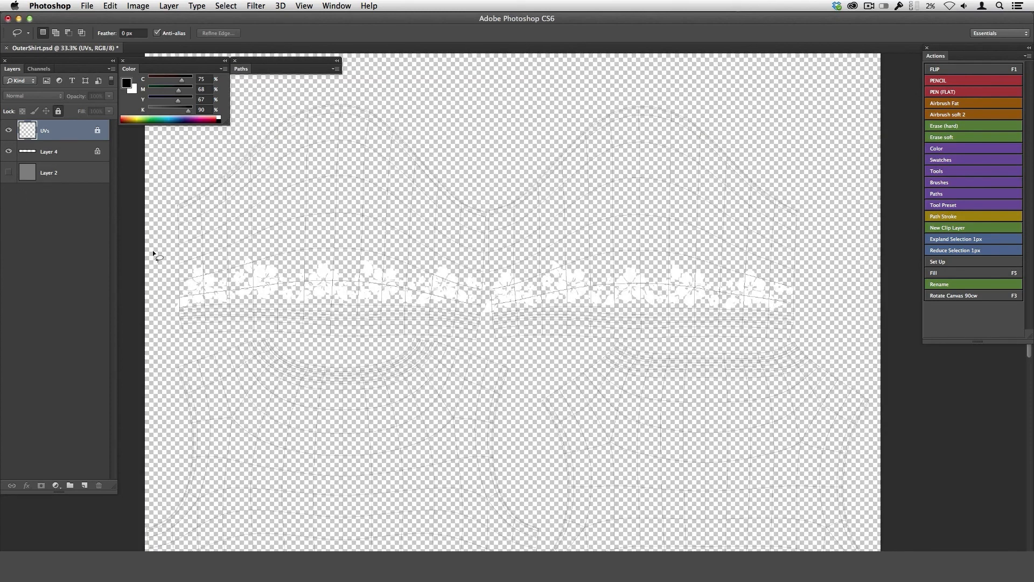
pyautogui.click(9, 173)
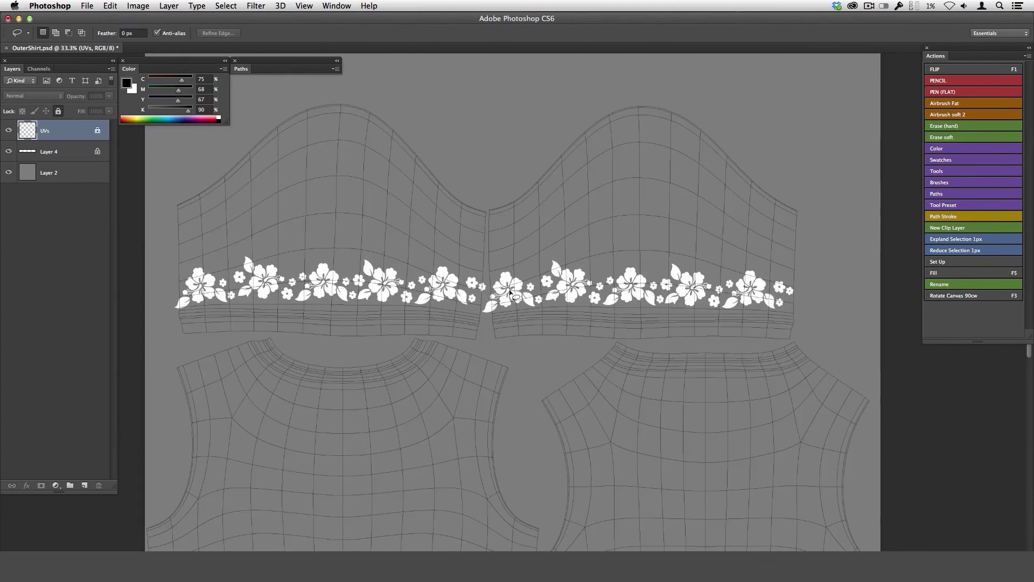
# Make Layer 4 active and hide the UVs and Layer 2 layers to isolate the white floral band.
pyautogui.hotkey('alt', '[')
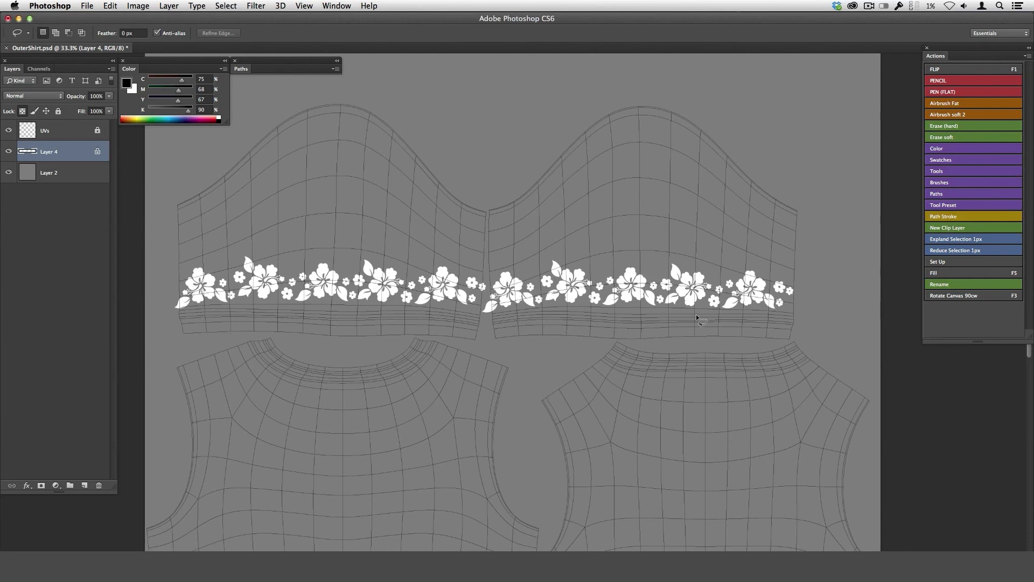
pyautogui.click(9, 130)
pyautogui.click(9, 173)
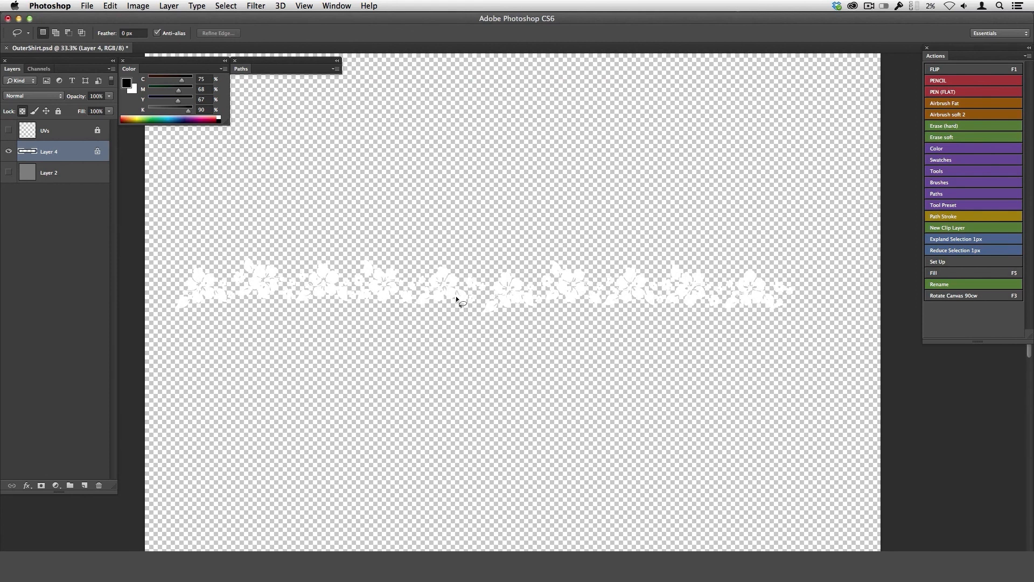
# Save the floral artwork as a PNG copy named OuterShirt.png in the Tex folder and switch back to modo.
pyautogui.press('super+shift+s')
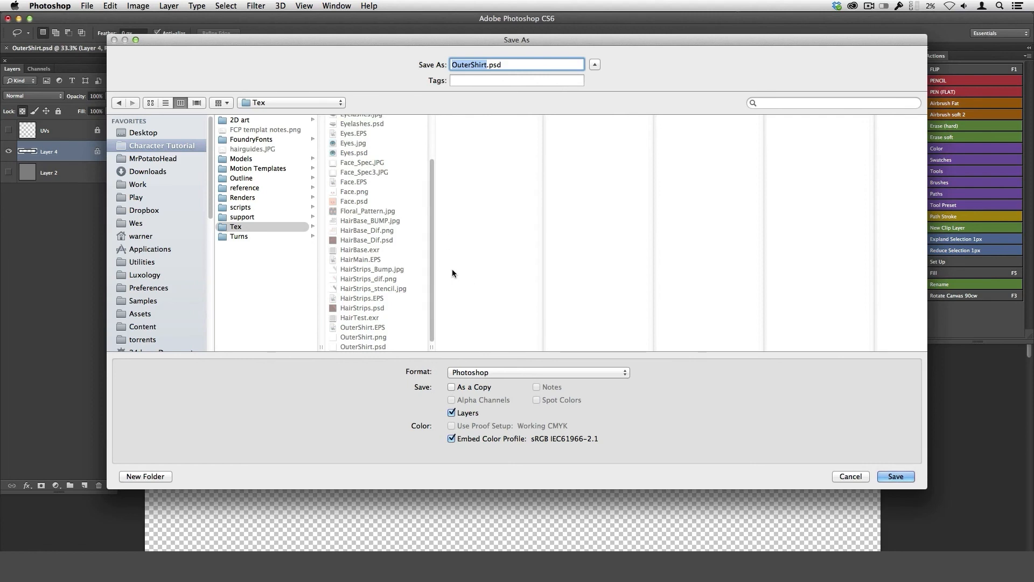
pyautogui.click(494, 373)
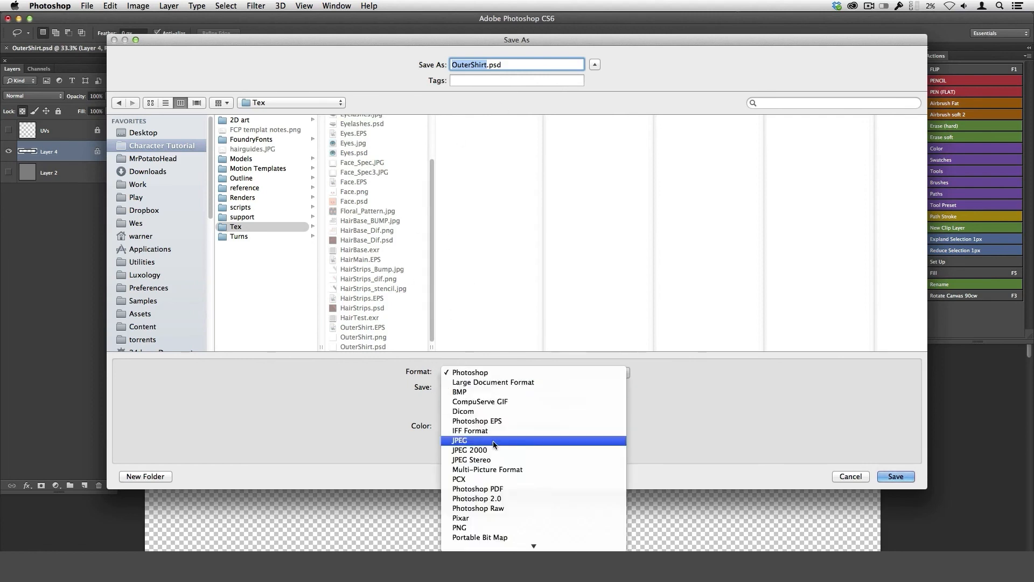
pyautogui.click(501, 527)
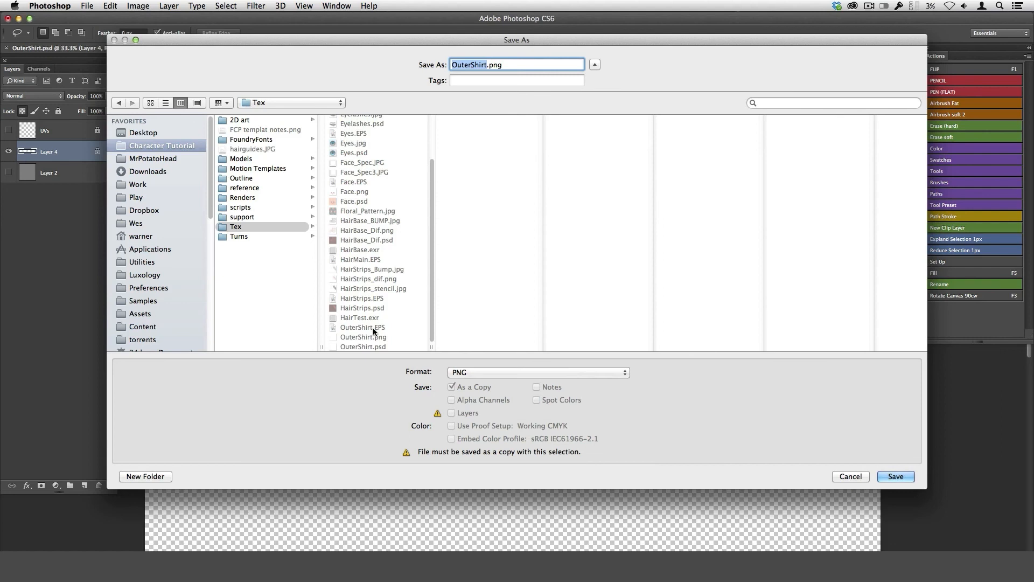
pyautogui.press('Return')
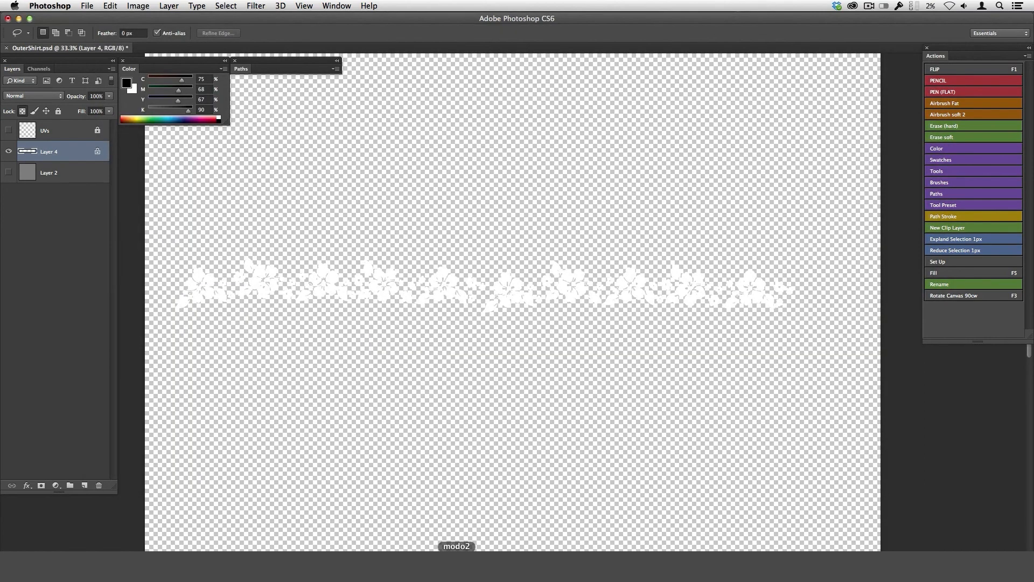
pyautogui.click(457, 563)
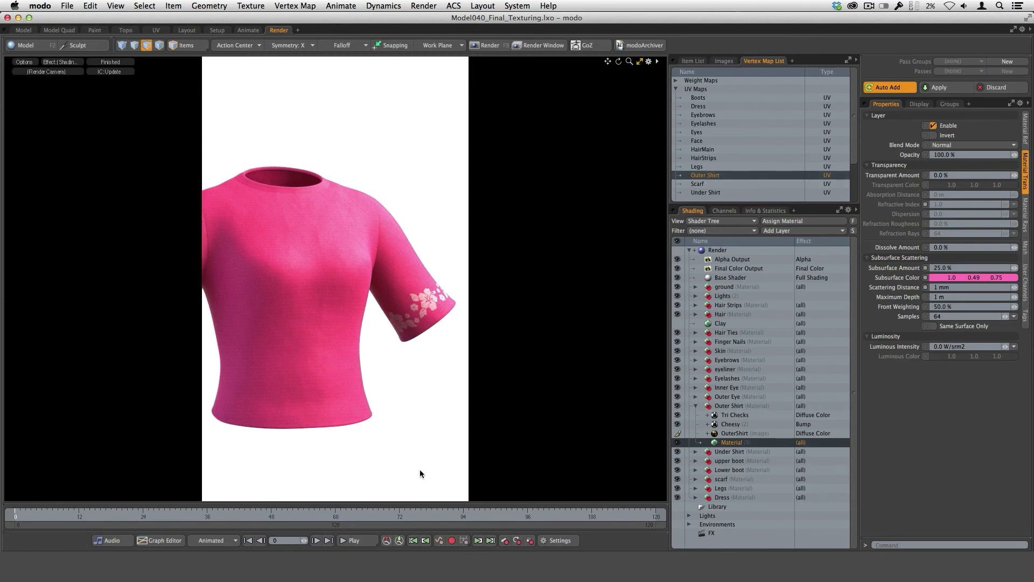
# Hide the existing OuterShirt image layer and load OuterShirt.png as a new image map in the Outer Shirt material.
pyautogui.click(678, 433)
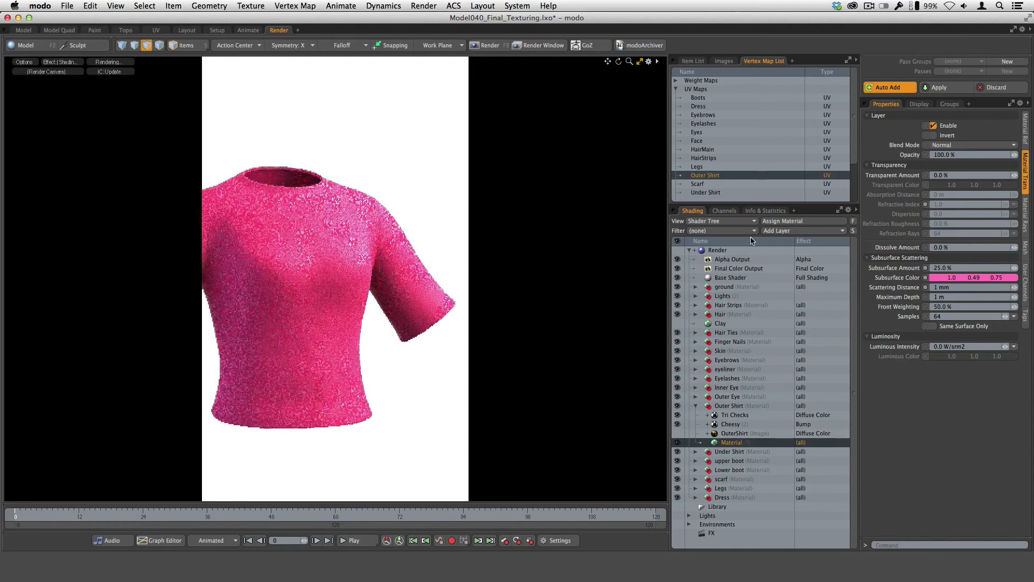
pyautogui.click(782, 235)
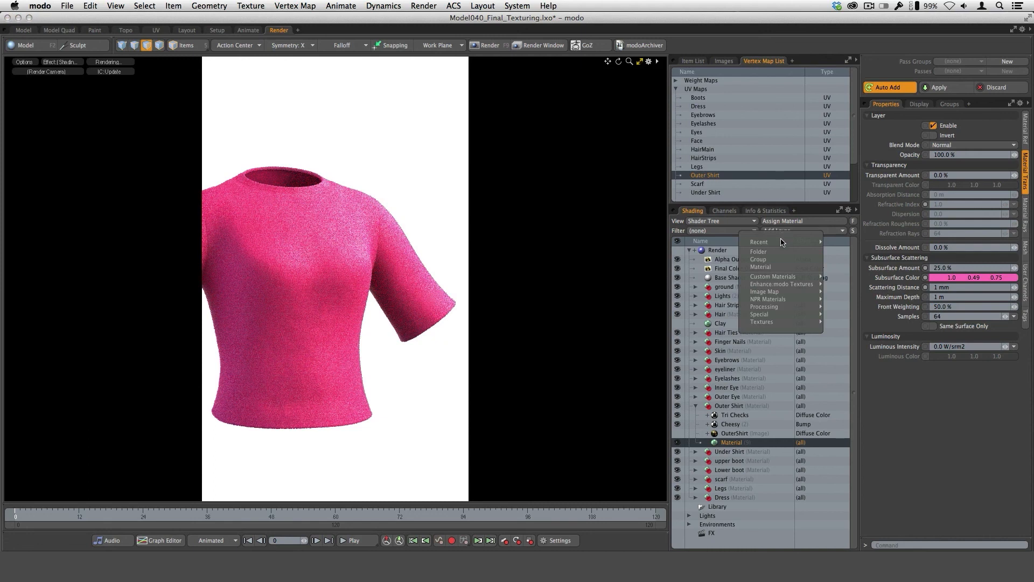
pyautogui.moveTo(783, 242)
pyautogui.moveTo(796, 293)
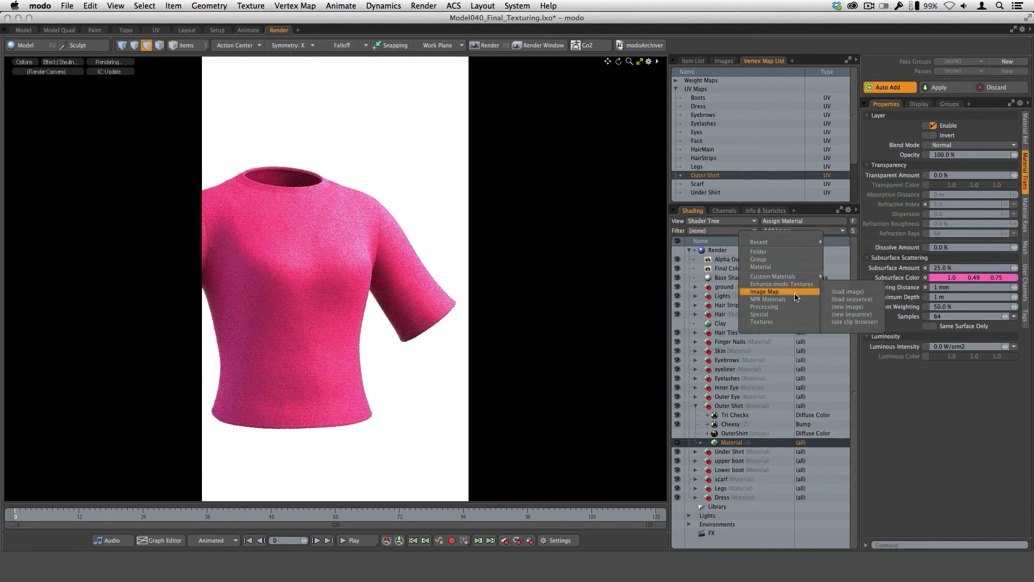
pyautogui.click(860, 294)
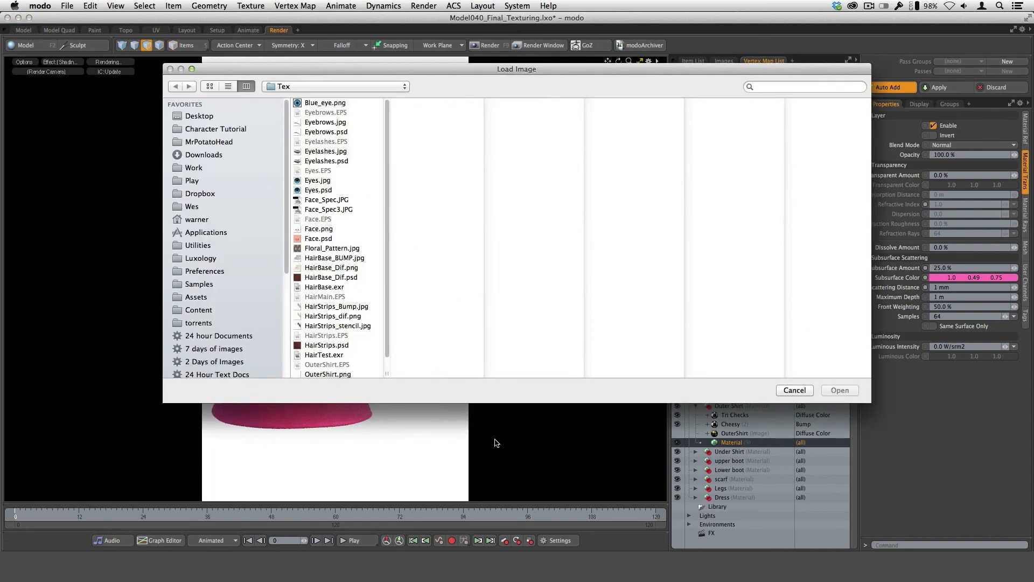
pyautogui.scroll(-1, 377, 270)
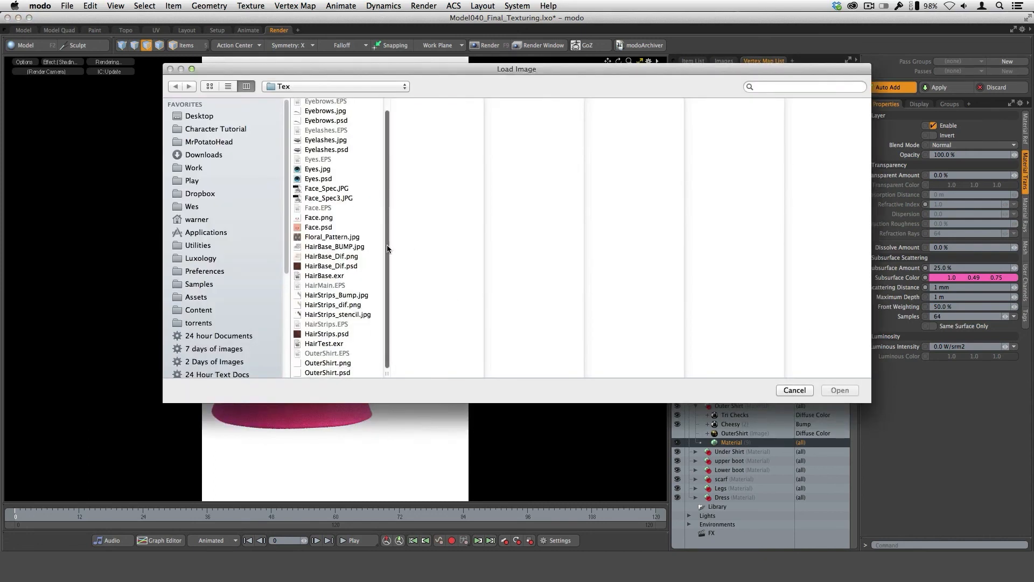
pyautogui.click(335, 365)
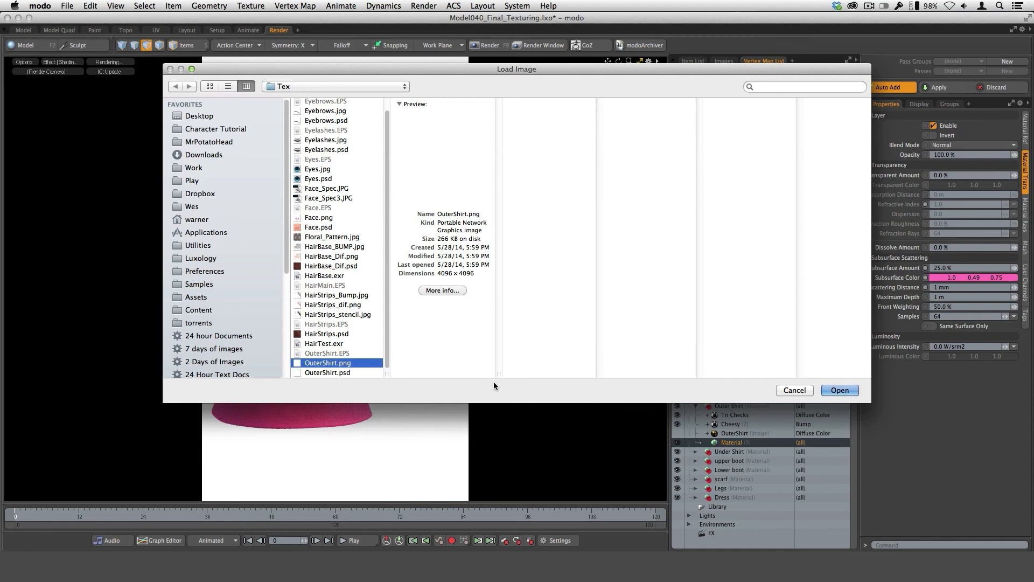
pyautogui.click(838, 391)
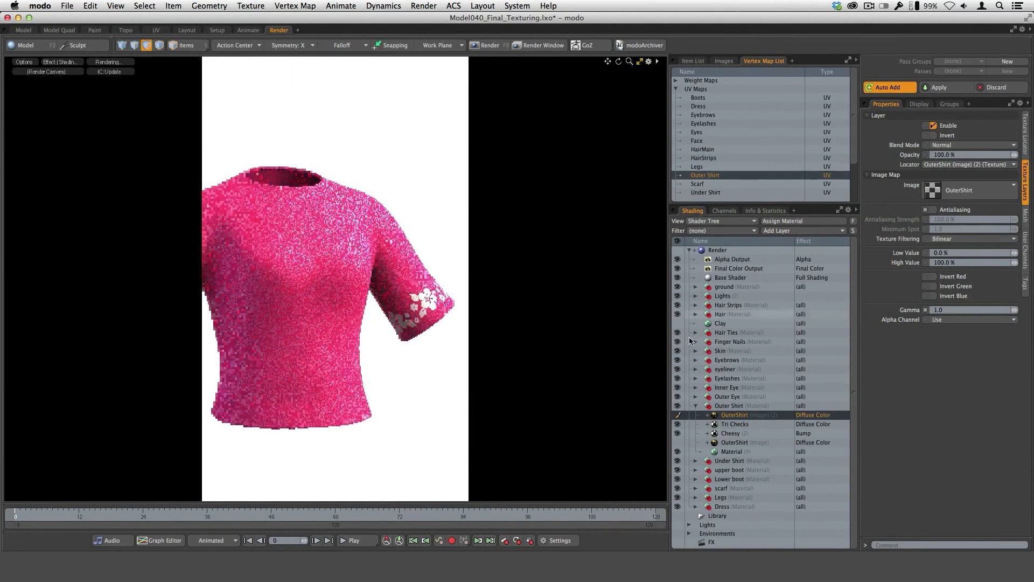
# Check the new OuterShirt image's texture projection, then hide that layer and re-enable the original OuterShirt image layer.
pyautogui.click(1024, 147)
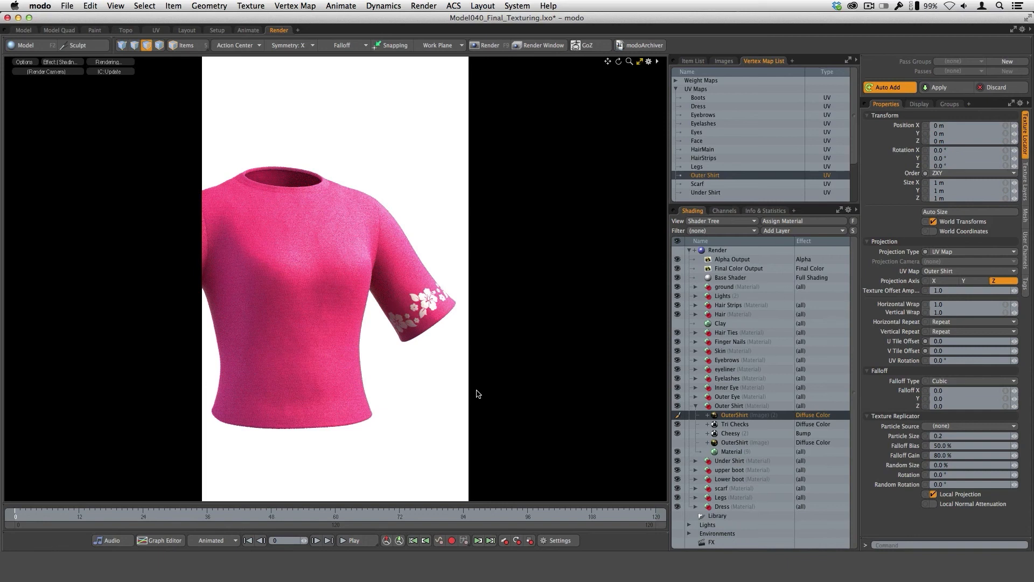
pyautogui.click(678, 415)
pyautogui.click(678, 443)
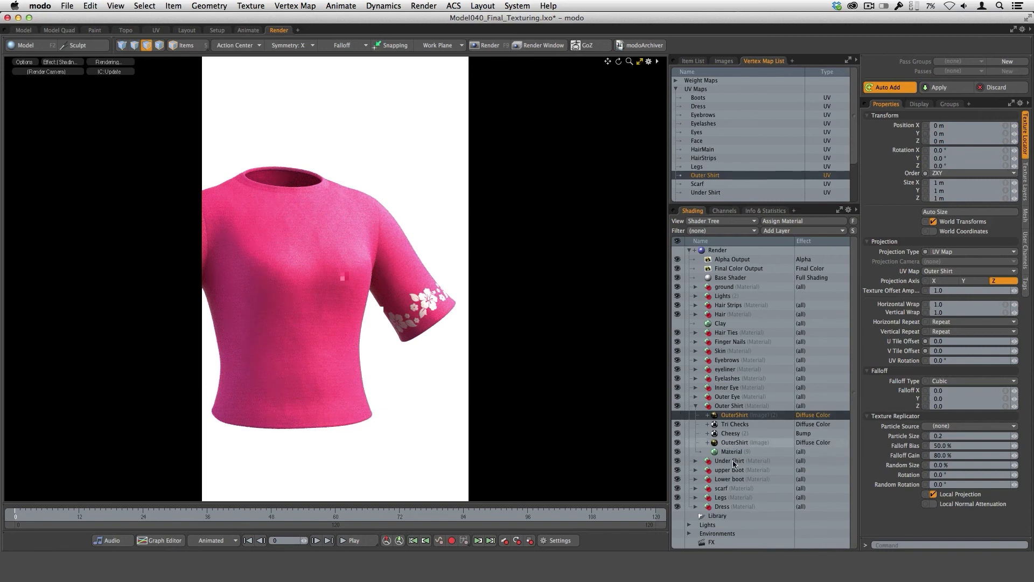
# Inspect the original OuterShirt image layer's opacity settings and examine the floral sleeve band up close in the render preview.
pyautogui.click(754, 443)
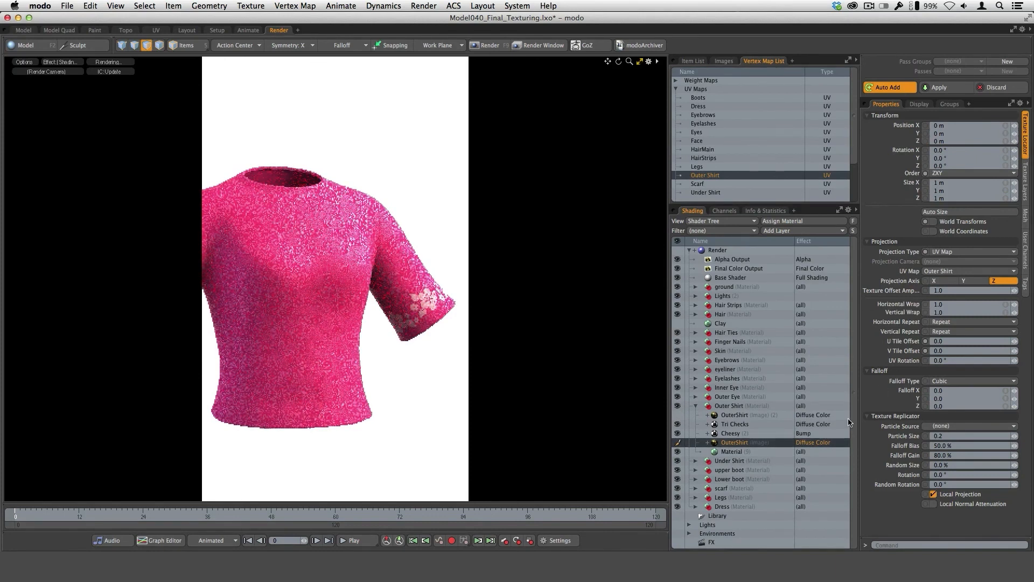
pyautogui.click(1025, 182)
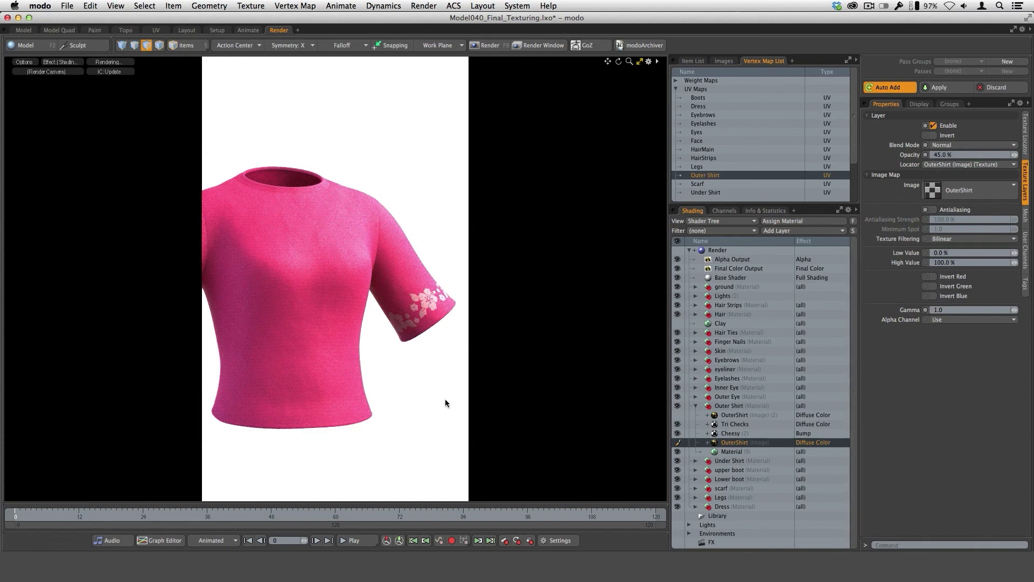
pyautogui.keyDown('ctrl'); pyautogui.keyDown('alt'); pyautogui.moveTo(429, 300); pyautogui.dragTo(351, 300); pyautogui.keyUp('alt'); pyautogui.keyUp('ctrl')
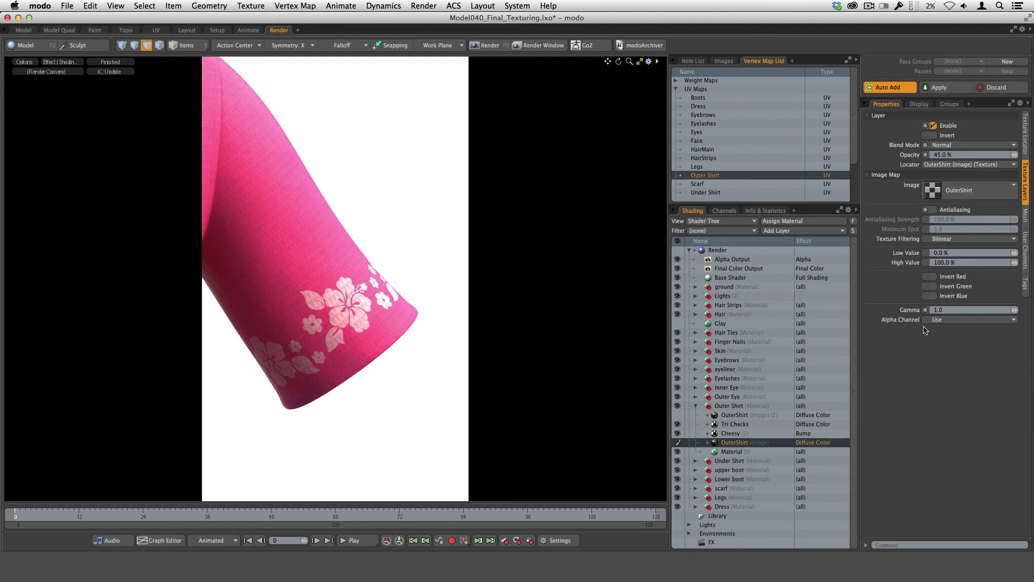
pyautogui.click(381, 342)
pyautogui.scroll(-4, 345, 335)
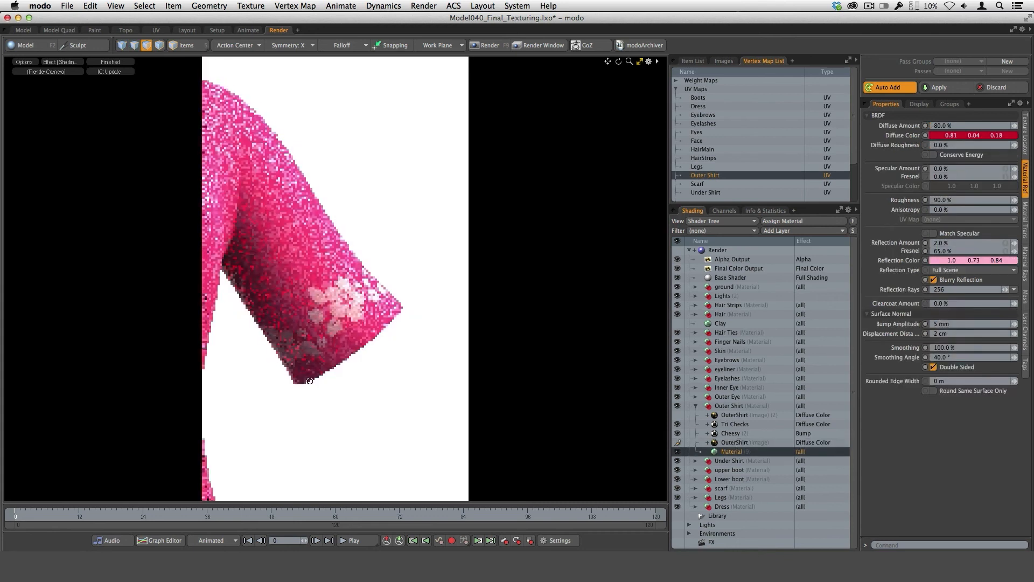
pyautogui.moveTo(342, 336)
pyautogui.keyDown('alt'); pyautogui.keyDown('shift'); pyautogui.mouseDown()
pyautogui.moveTo(381, 340)
pyautogui.moveTo(358, 337)
pyautogui.mouseUp(); pyautogui.keyUp('shift'); pyautogui.keyUp('alt')
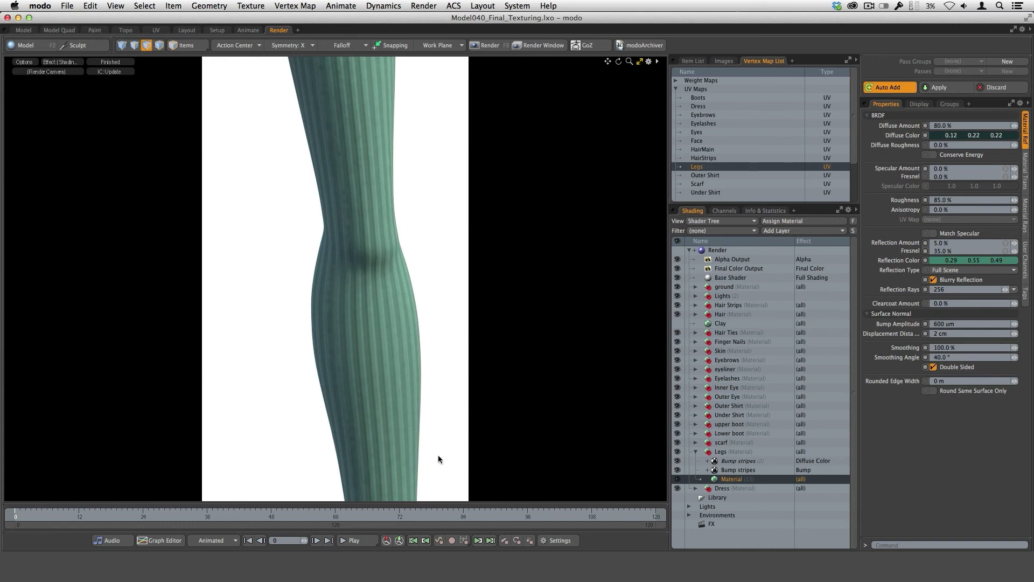
# Inspect the Legs material's subsurface settings and its Bump stripes bump layer, toggling that layer off and on to compare.
pyautogui.click(1025, 171)
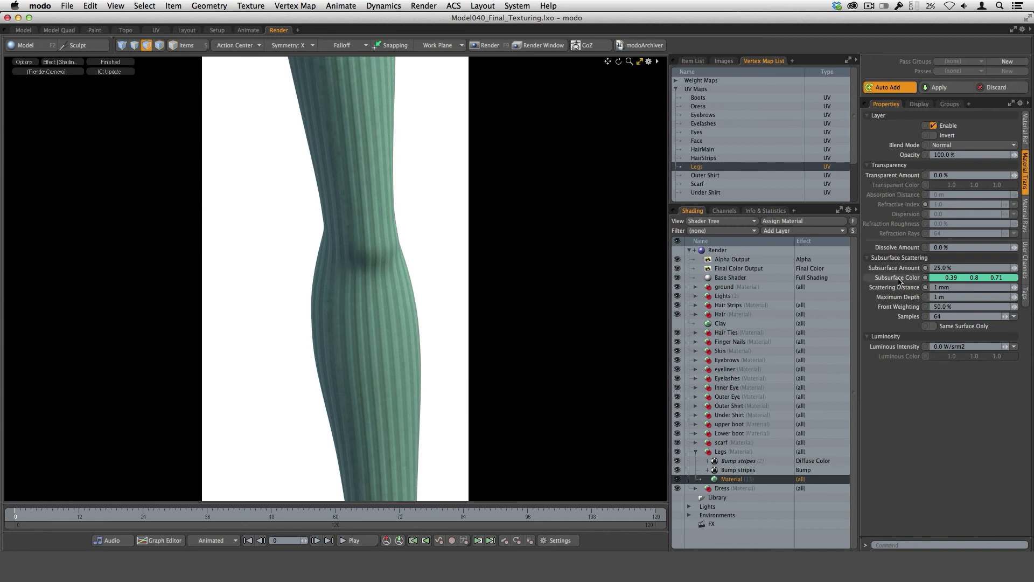
pyautogui.click(1025, 129)
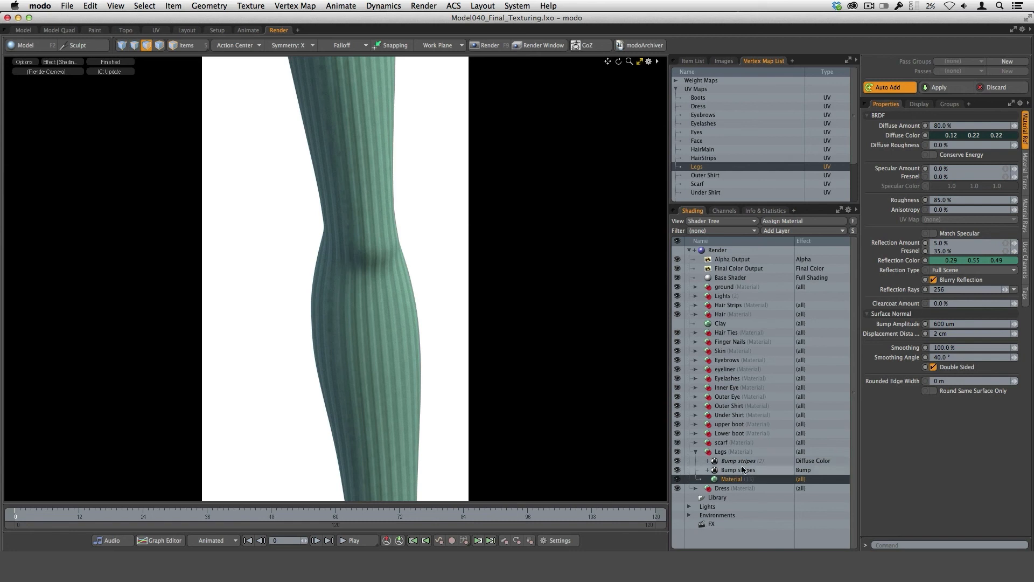
pyautogui.click(677, 471)
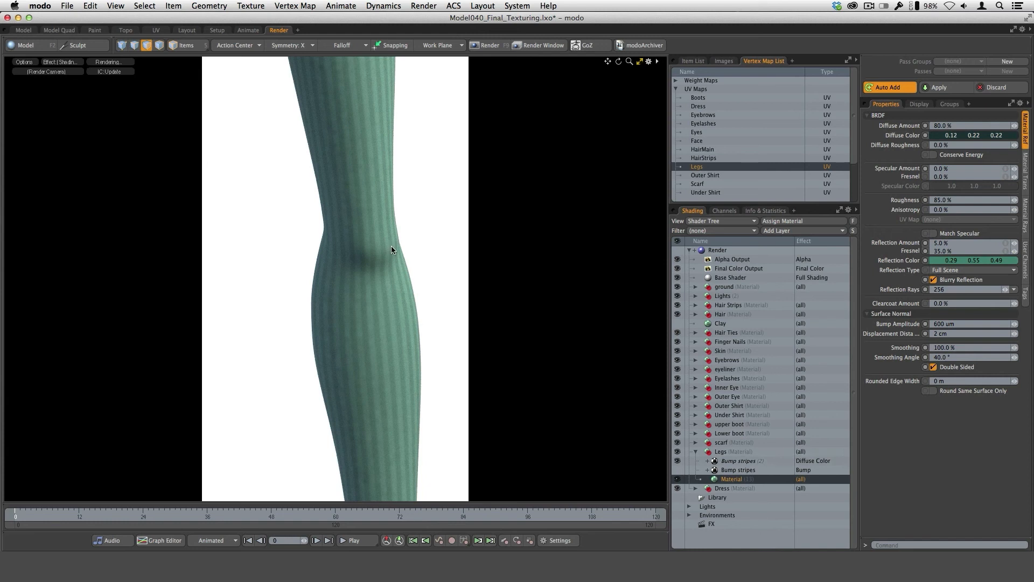
pyautogui.click(678, 470)
pyautogui.click(705, 470)
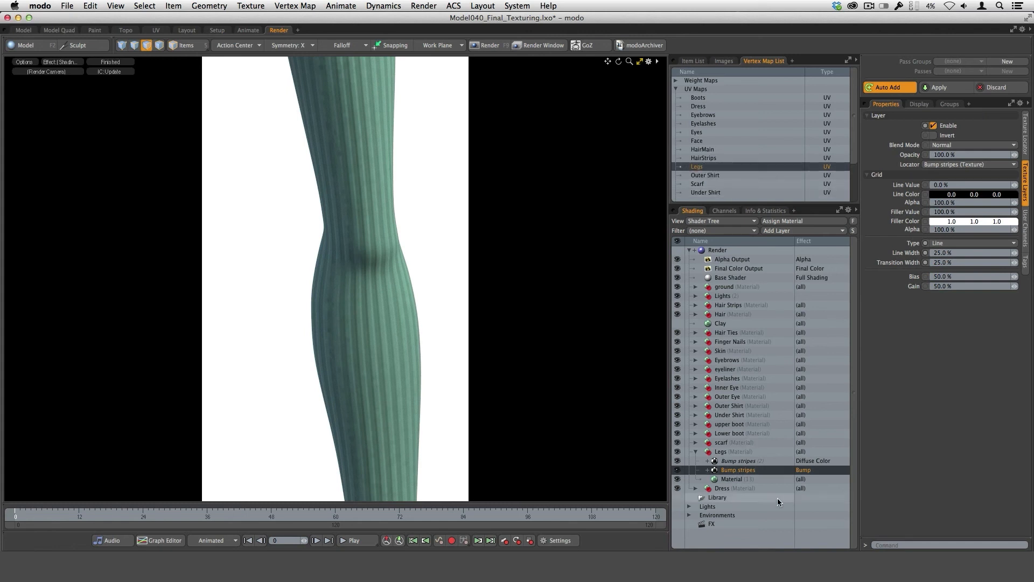
# Add a Grid texture to the Legs material and set its type to Line.
pyautogui.click(775, 232)
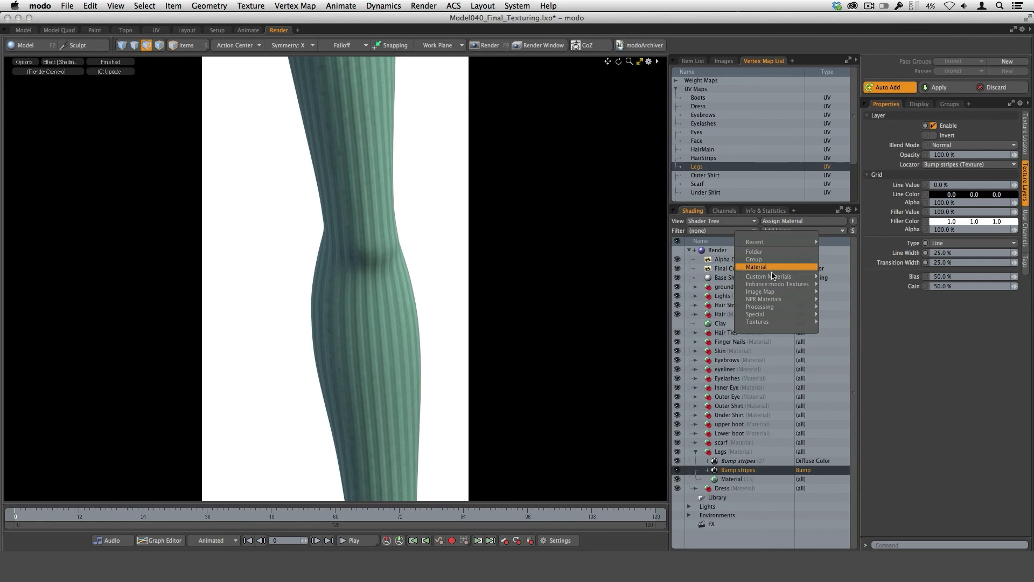
pyautogui.moveTo(776, 321)
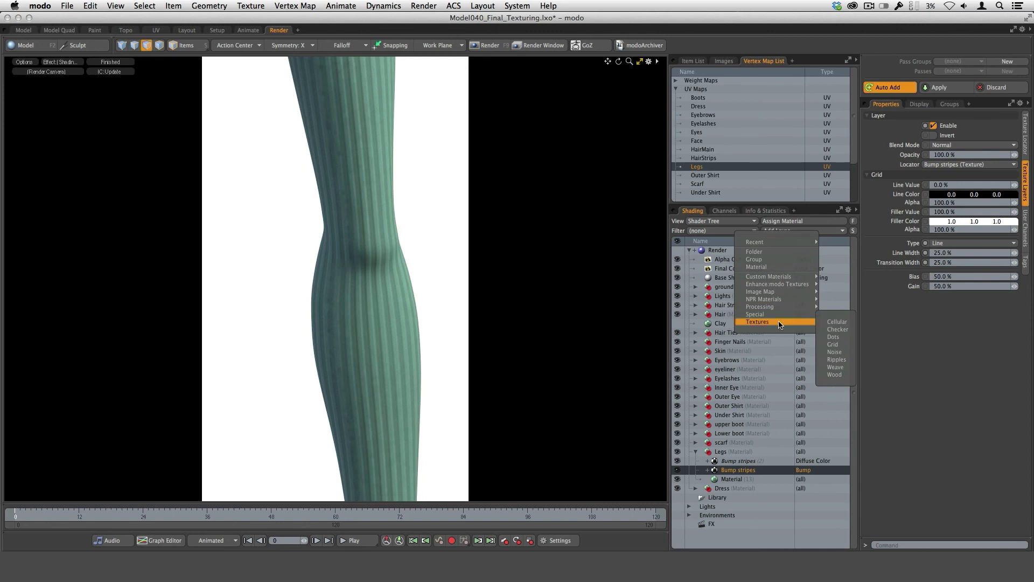
pyautogui.click(838, 344)
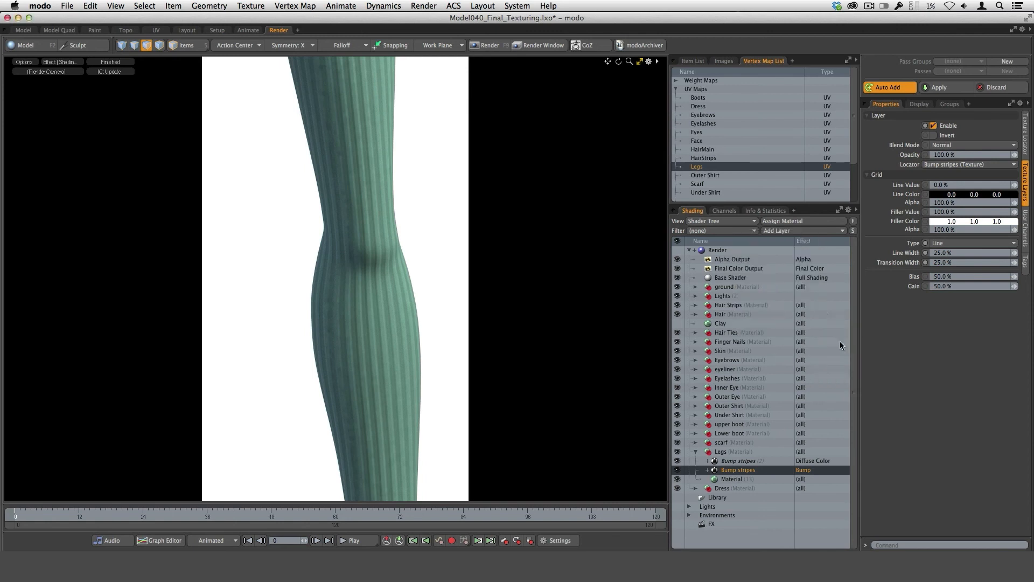
pyautogui.click(953, 243)
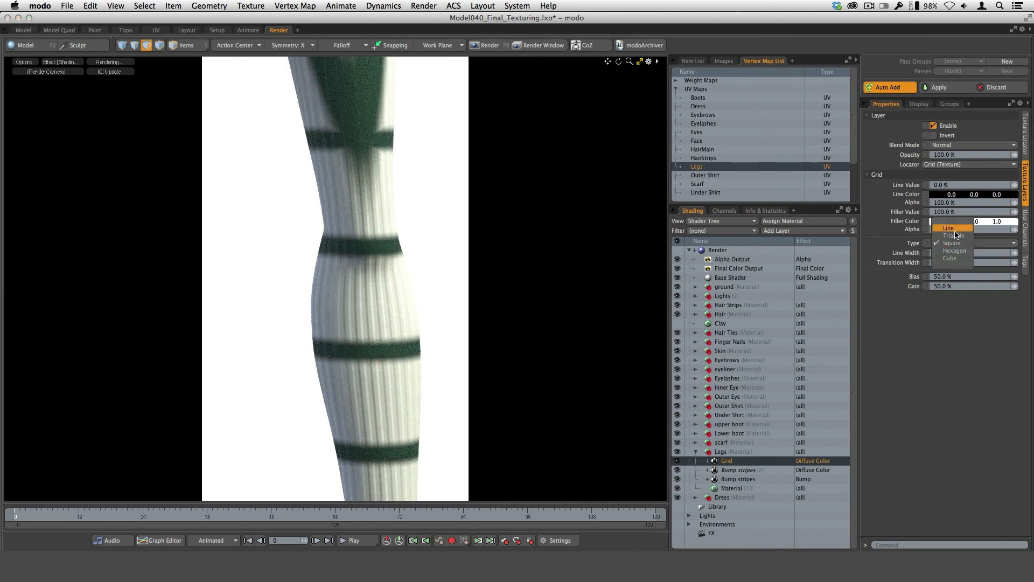
pyautogui.click(954, 229)
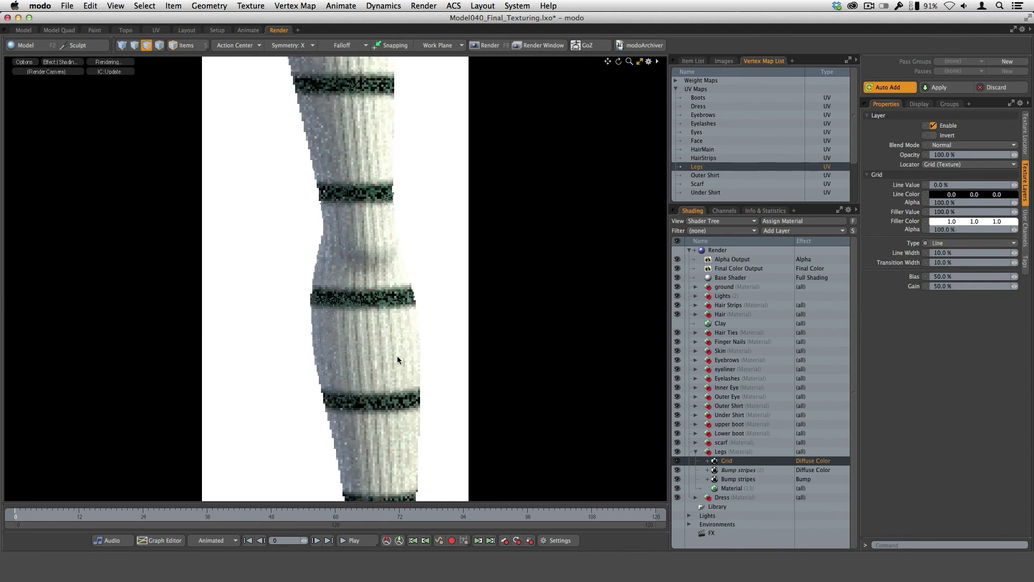
# Set the new Grid texture's projection type to UV Map using the Legs UV map.
pyautogui.click(1025, 134)
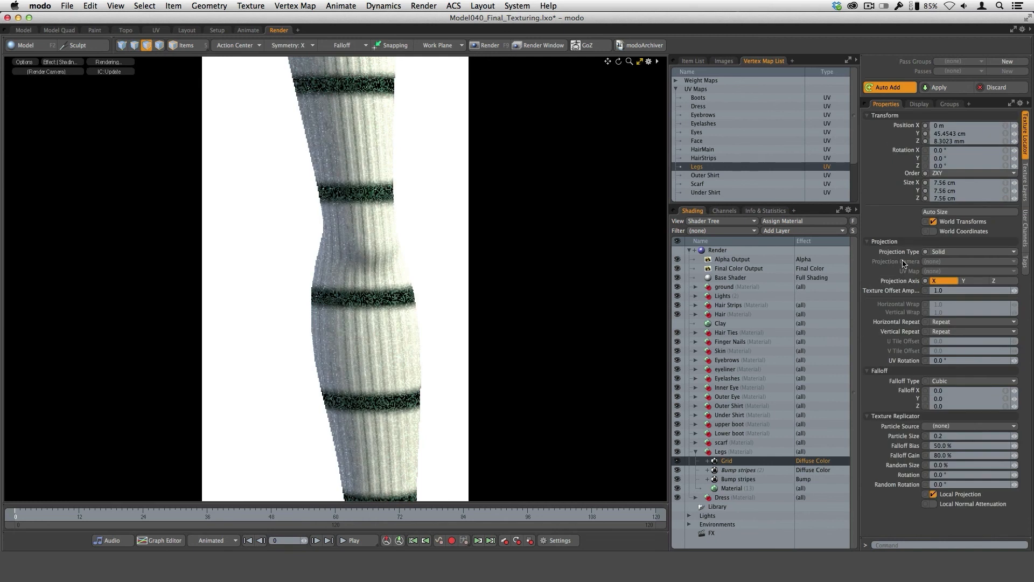
pyautogui.click(962, 251)
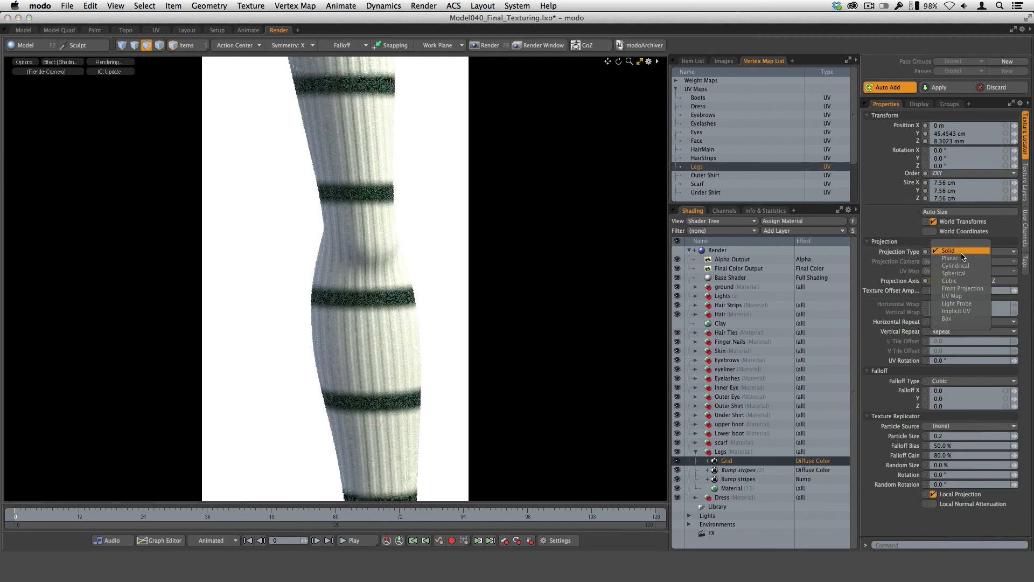
pyautogui.click(962, 296)
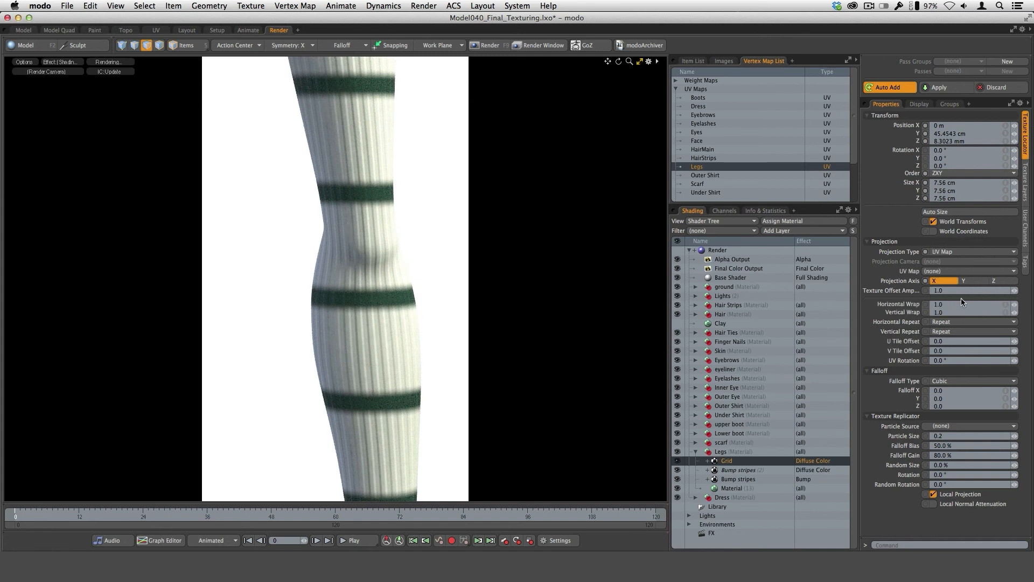
pyautogui.click(942, 272)
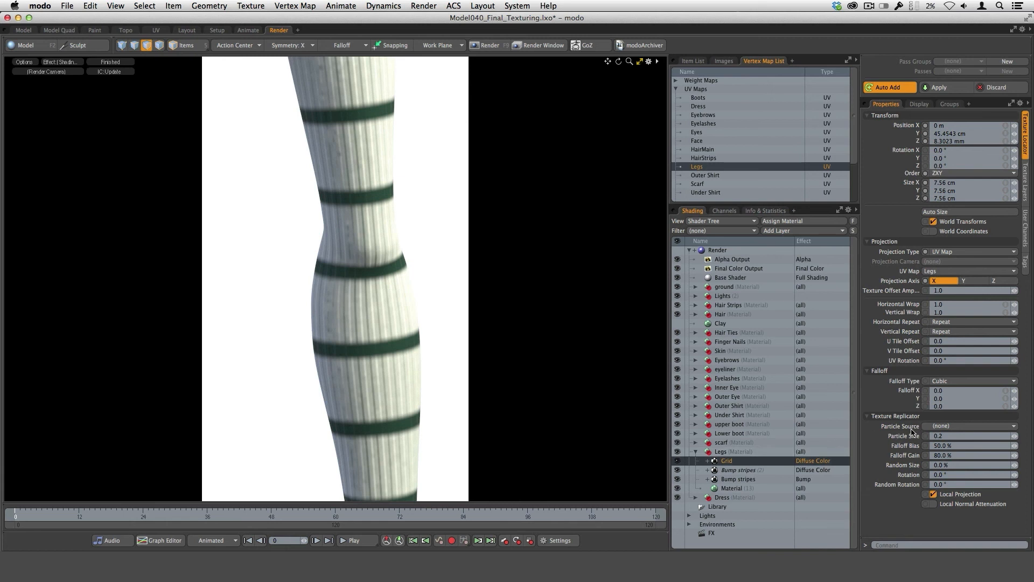
# Try rotating the leg UVs about a quarter turn clockwise in the UV Editor to reorient the stripes.
pyautogui.press('F3')
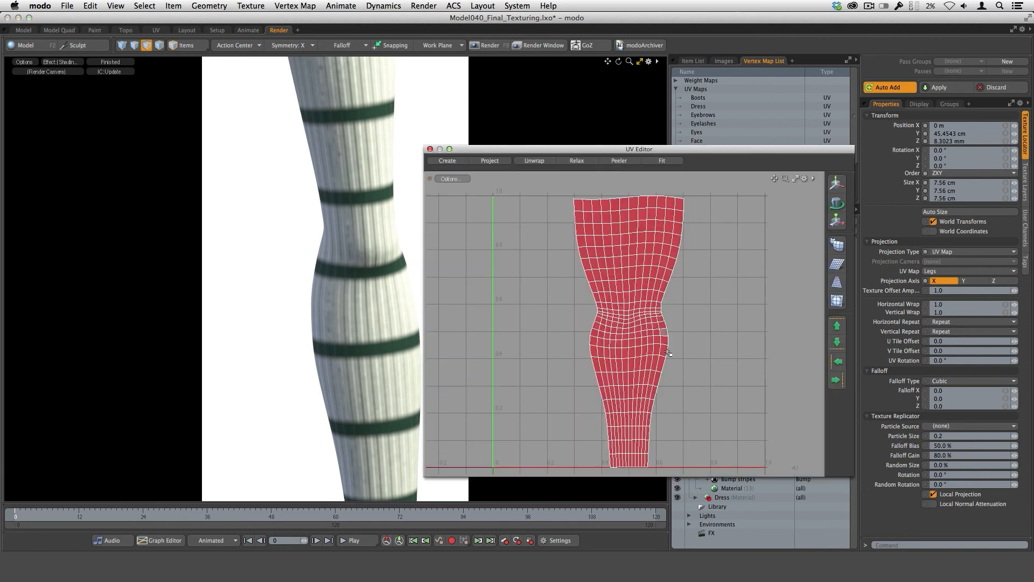
pyautogui.moveTo(741, 151); pyautogui.dragTo(494, 163)
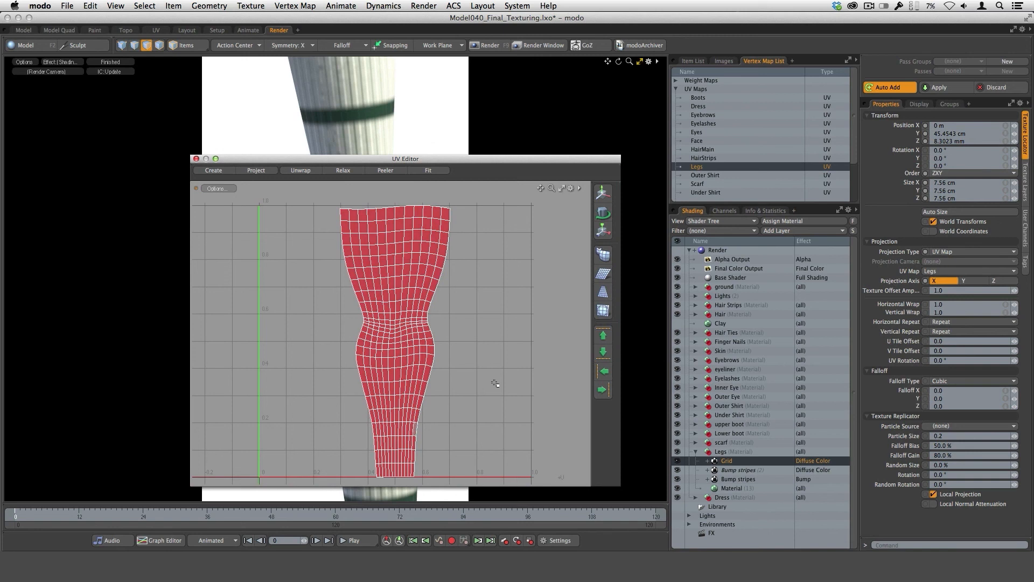
pyautogui.press('a')
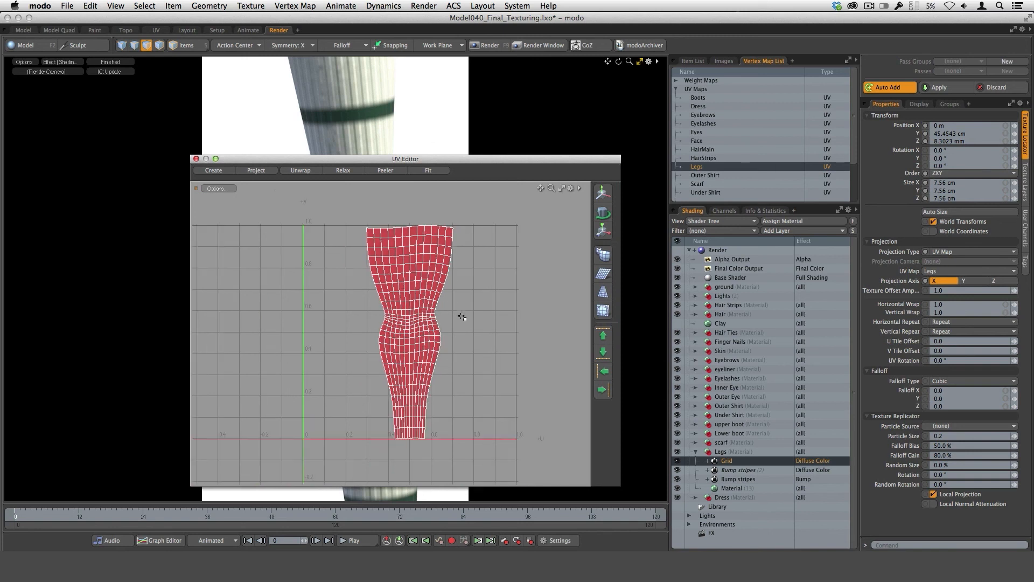
pyautogui.press('e')
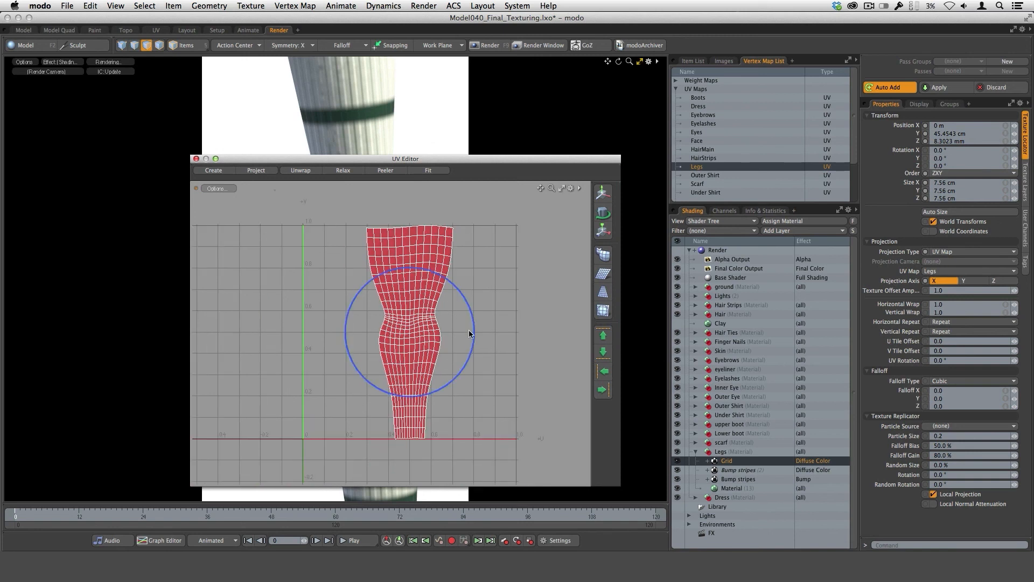
pyautogui.click(475, 330)
pyautogui.moveTo(474, 333); pyautogui.dragTo(413, 453)
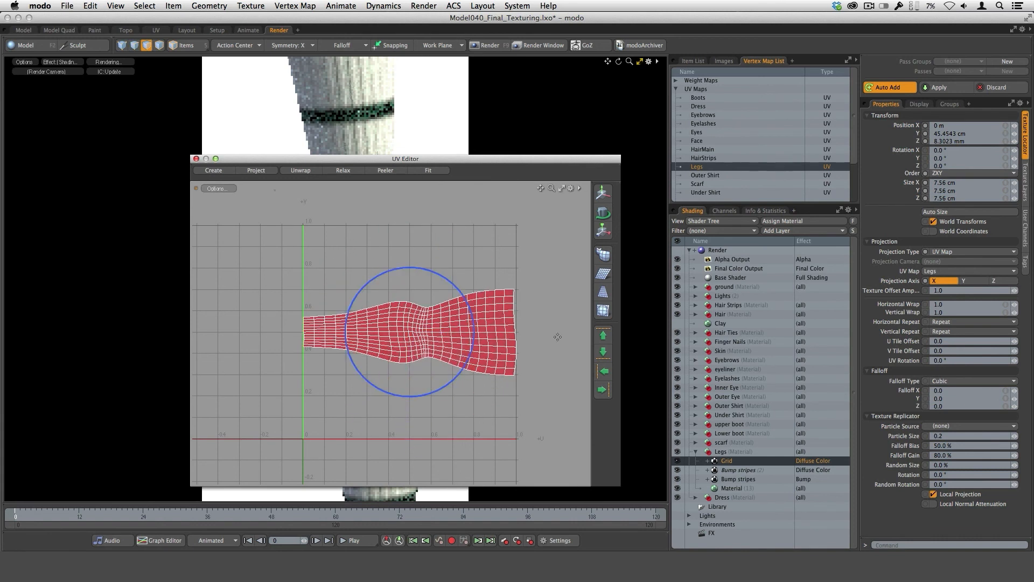
pyautogui.moveTo(506, 163); pyautogui.dragTo(807, 143)
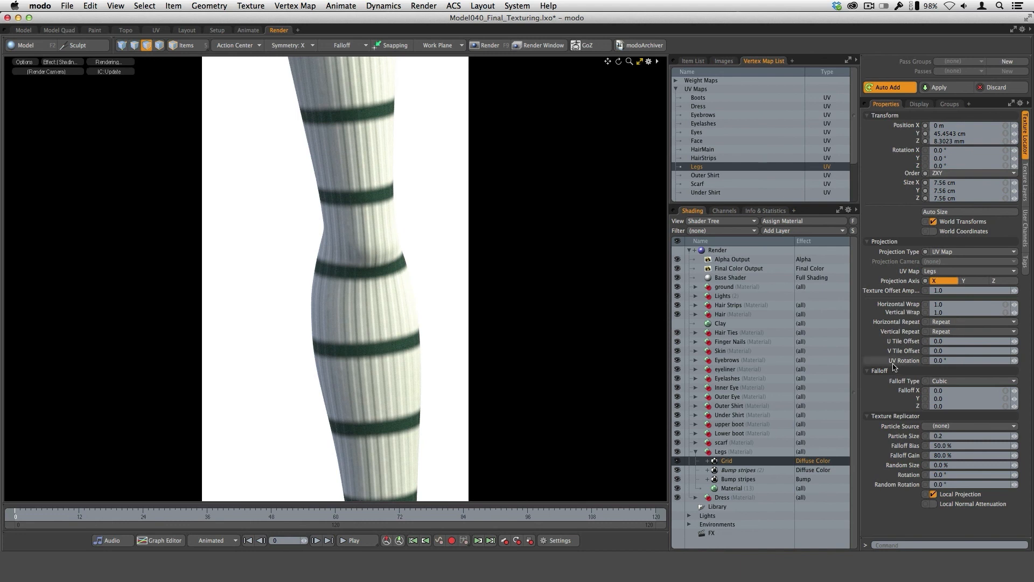
# Set the Grid texture's UV rotation to 90° so the stripes run along the leg.
pyautogui.click(940, 361)
pyautogui.write('90')
pyautogui.press('Return')
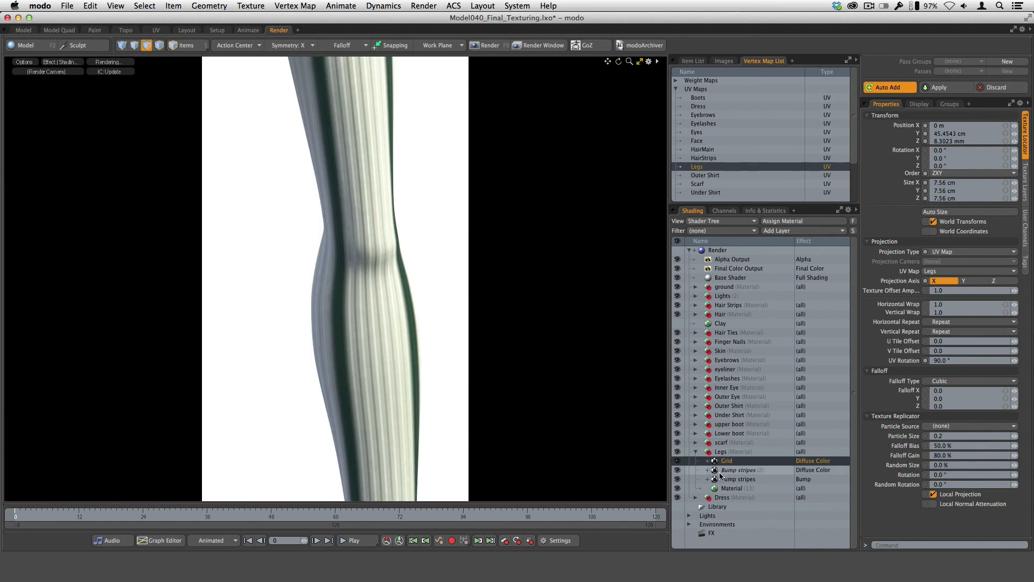
# Set the Legs Grid texture's line width and transition width both to 25%.
pyautogui.click(1025, 183)
pyautogui.click(953, 253)
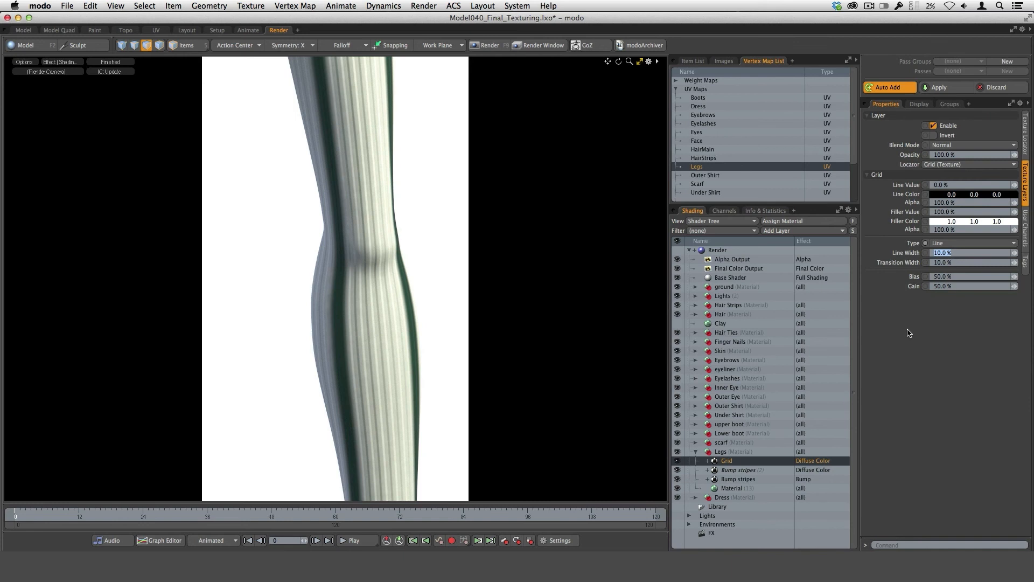
pyautogui.write('25')
pyautogui.press('Tab')
pyautogui.write('25')
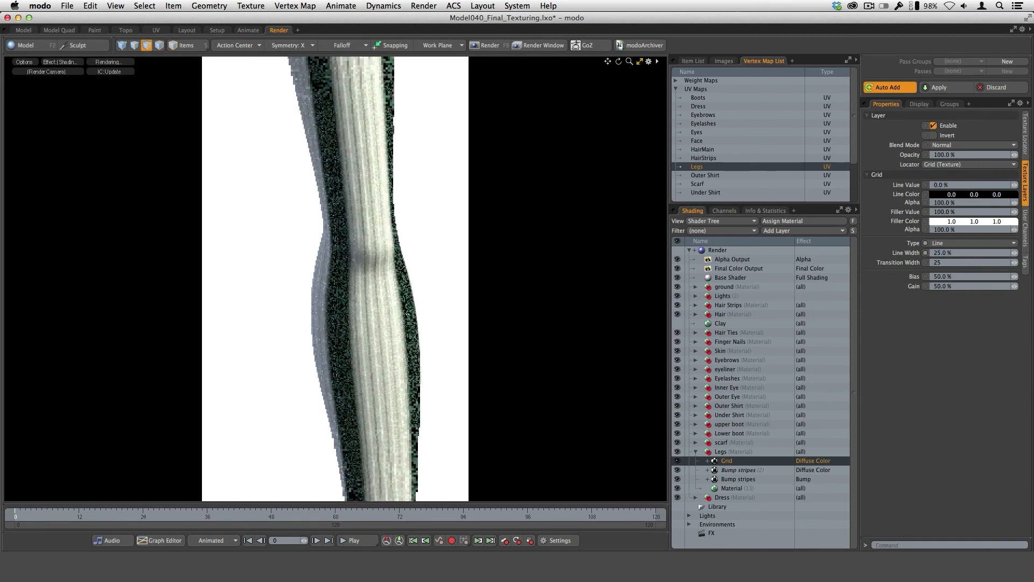
# Set the Grid texture's horizontal and vertical wrap to 7.0 to multiply the stripes around the leg.
pyautogui.click(1024, 156)
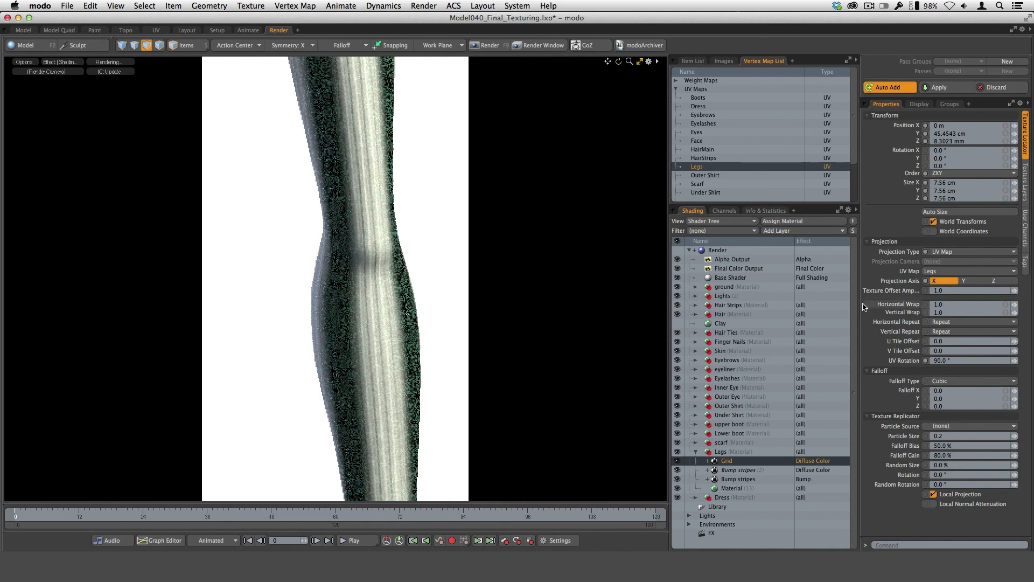
pyautogui.click(1006, 306)
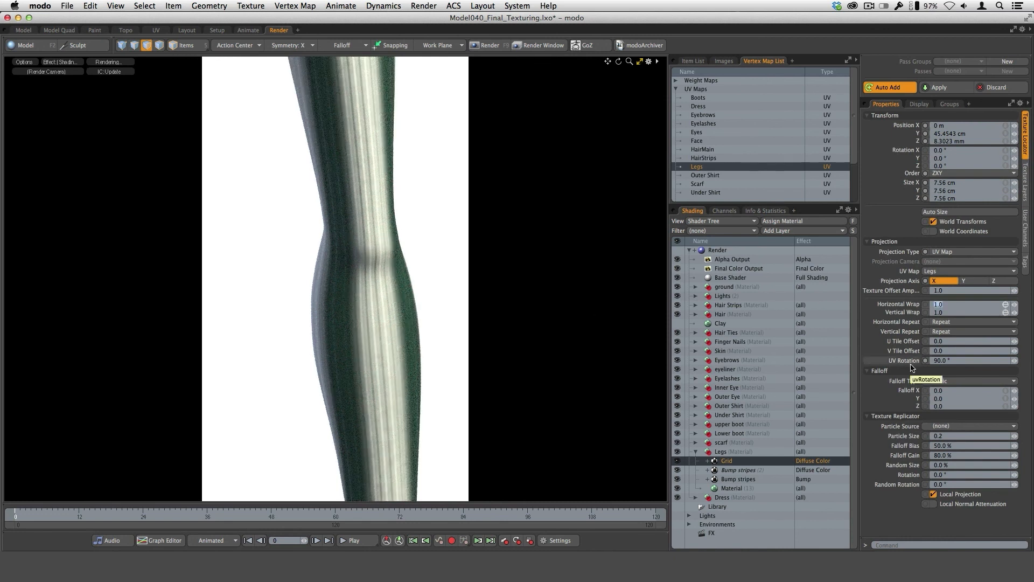
pyautogui.write('7')
pyautogui.press('Return')
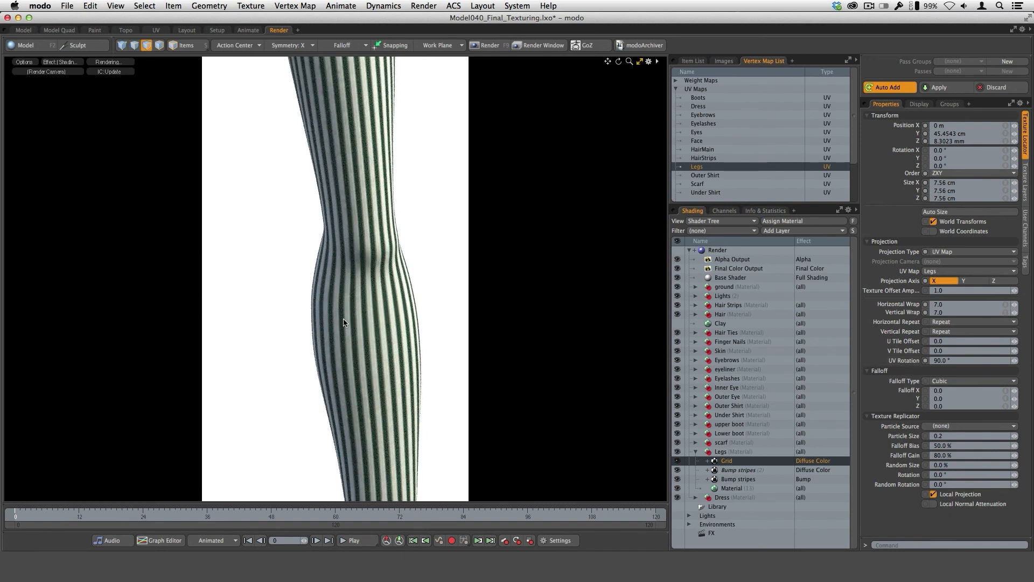
# Hide both Bump stripes layers in the Legs material and change the Grid texture's effect to Bump.
pyautogui.click(678, 470)
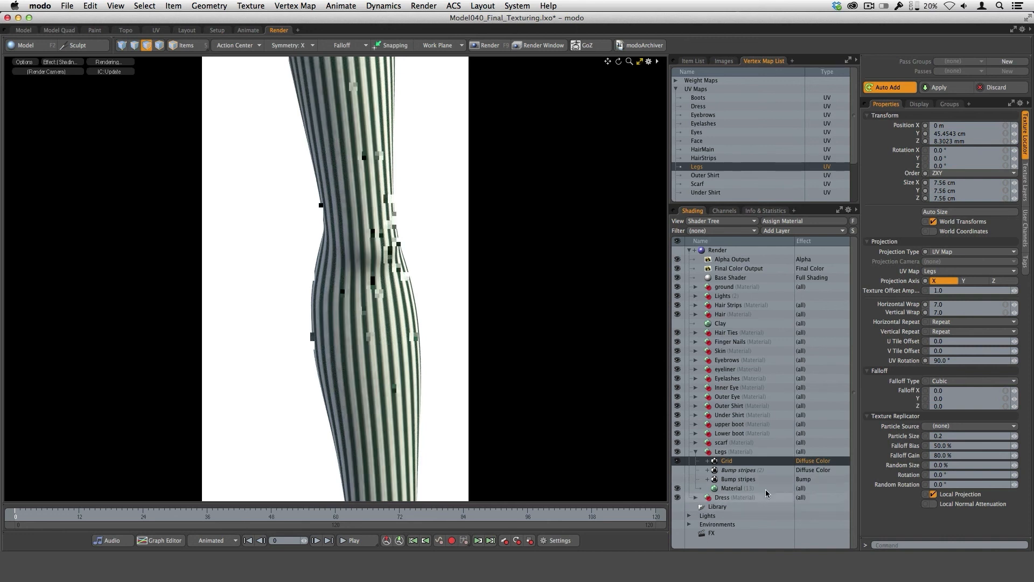
pyautogui.click(818, 464)
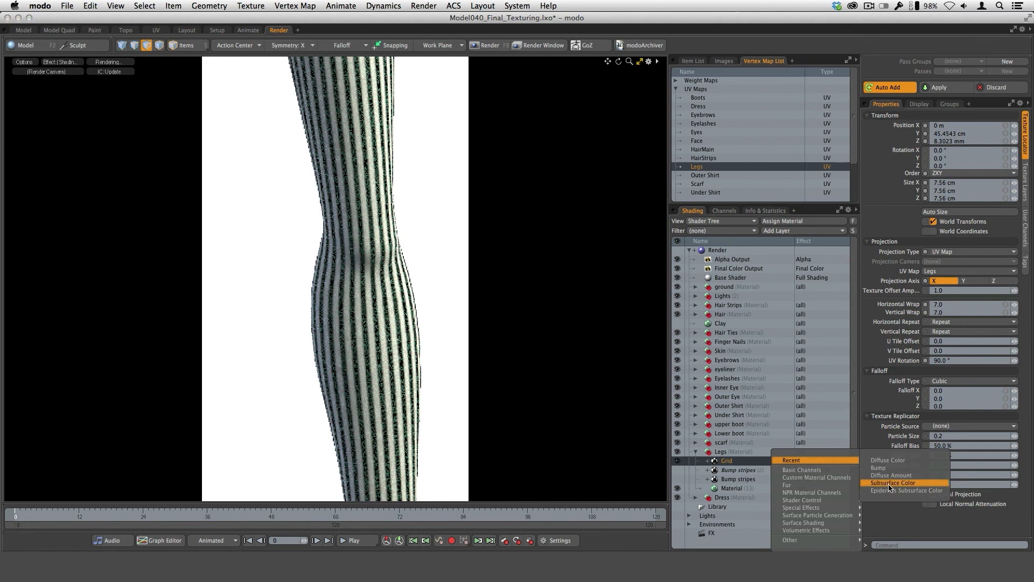
pyautogui.click(879, 467)
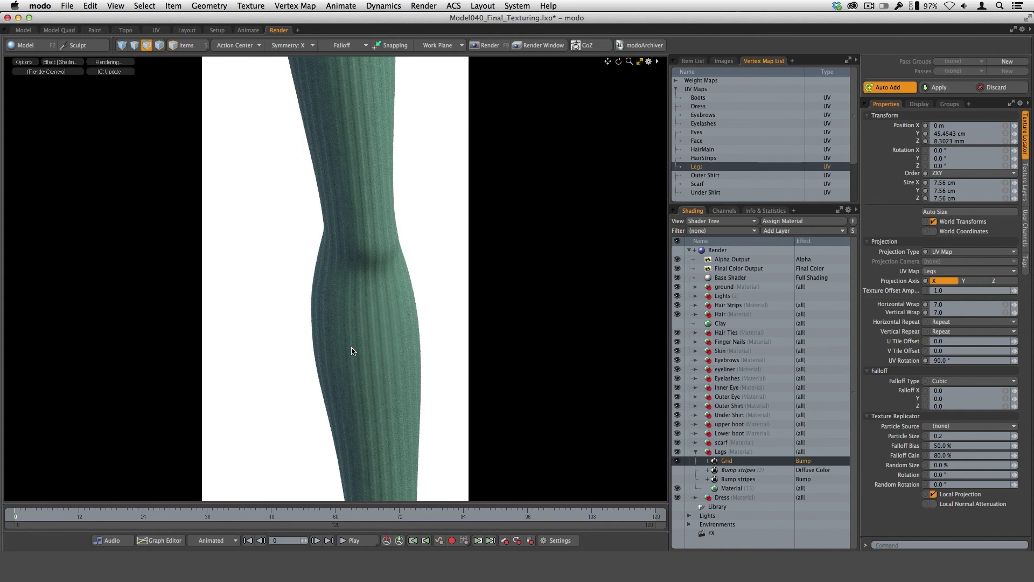
pyautogui.click(733, 489)
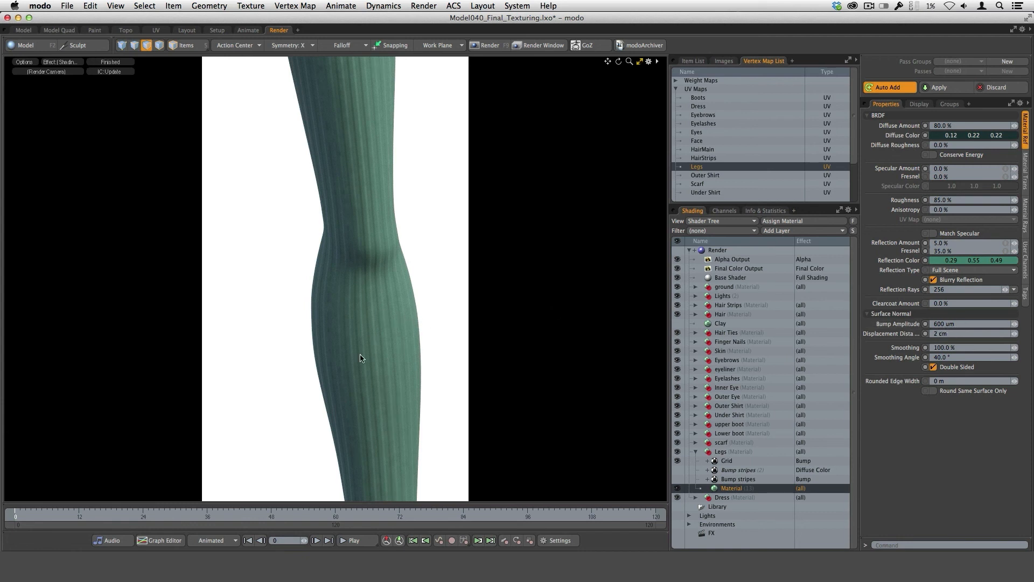
# Create an instance of the Legs Grid texture and set the instance's effect to Diffuse Color.
pyautogui.click(732, 461)
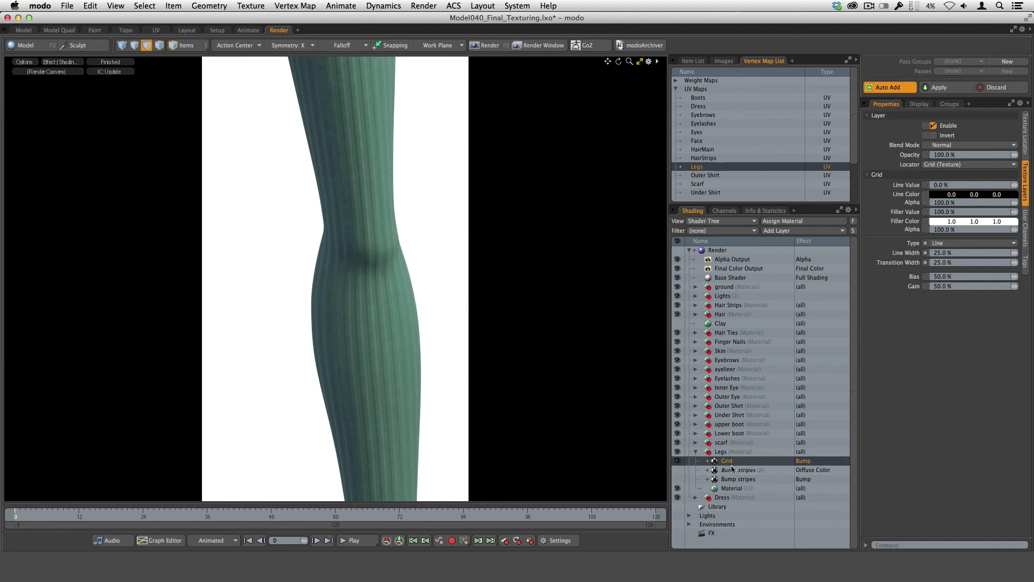
pyautogui.rightClick(731, 466)
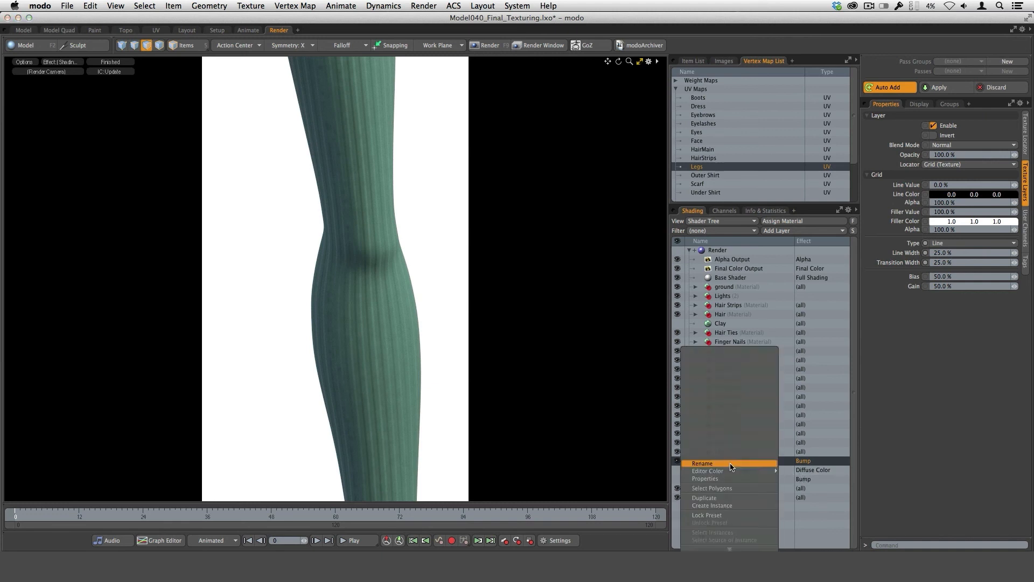
pyautogui.click(720, 506)
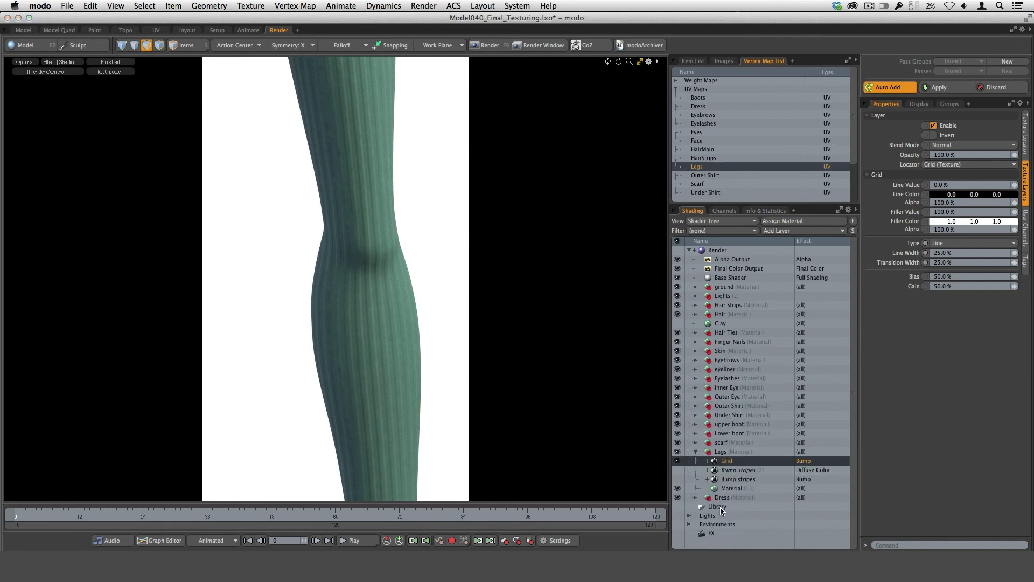
pyautogui.click(808, 465)
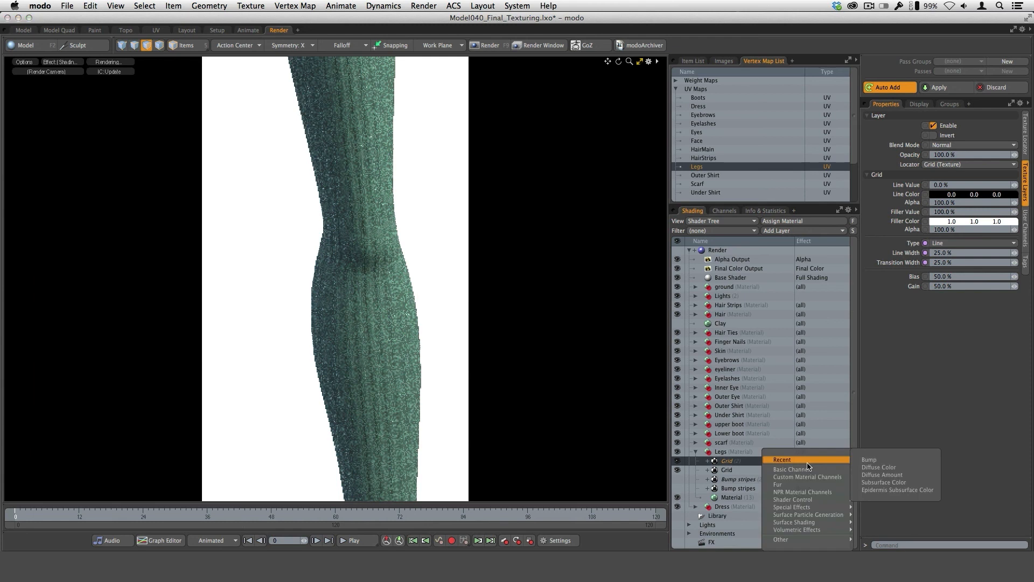
pyautogui.moveTo(835, 463)
pyautogui.click(892, 468)
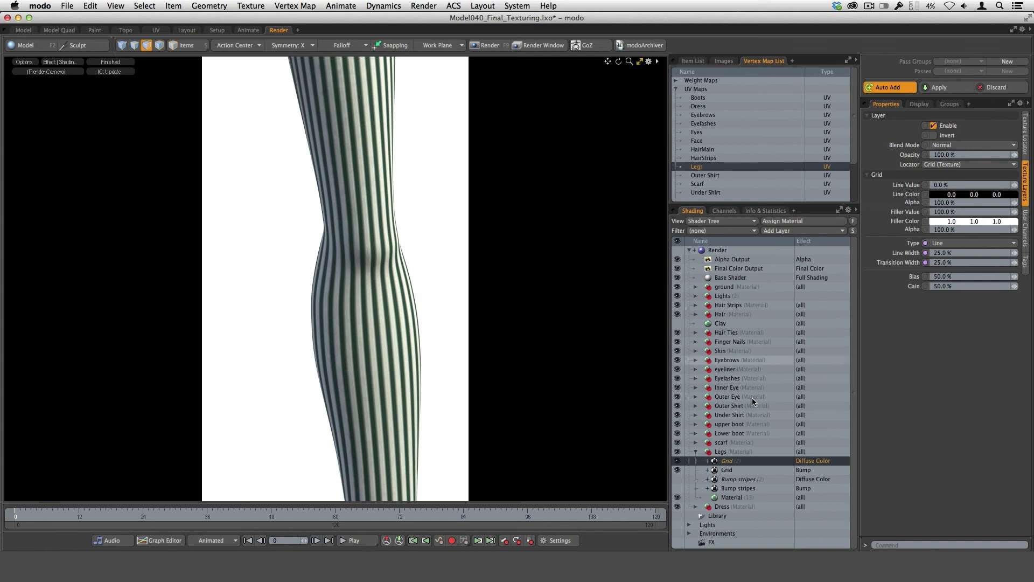
# Set the Grid instance's blend mode to Overlay and its opacity to 75%.
pyautogui.click(958, 147)
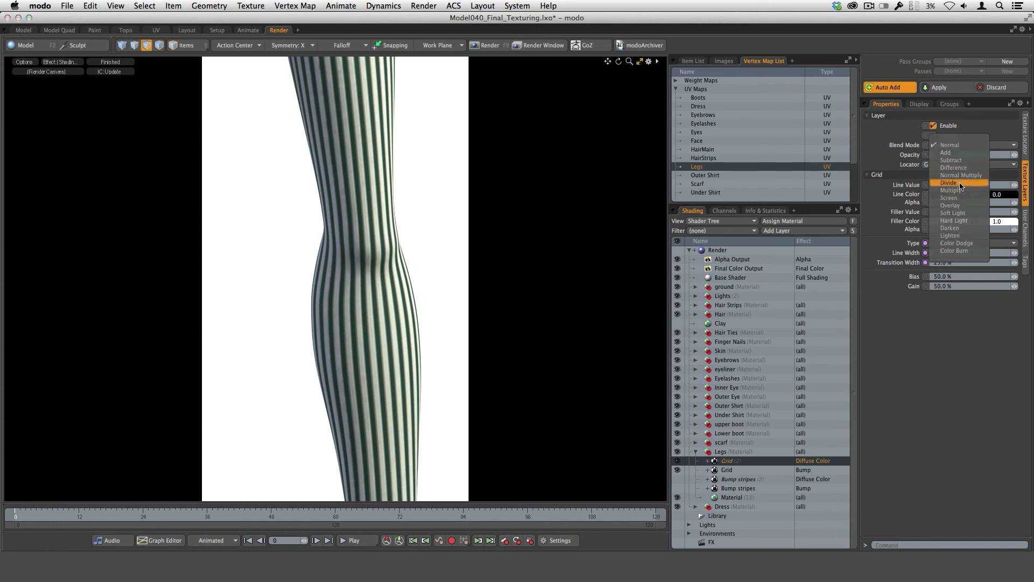
pyautogui.click(952, 205)
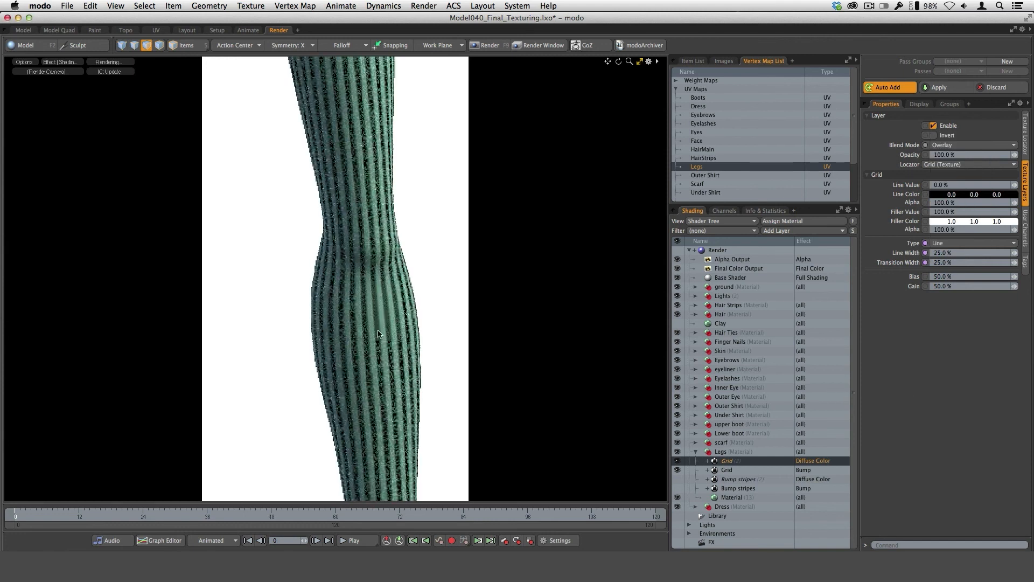
pyautogui.click(954, 157)
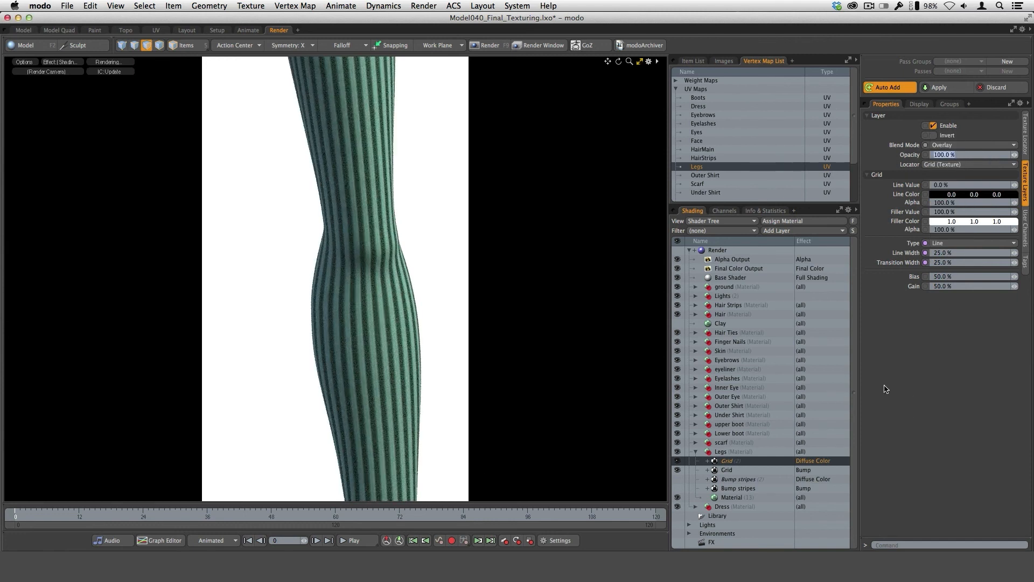
pyautogui.write('75')
pyautogui.press('Return')
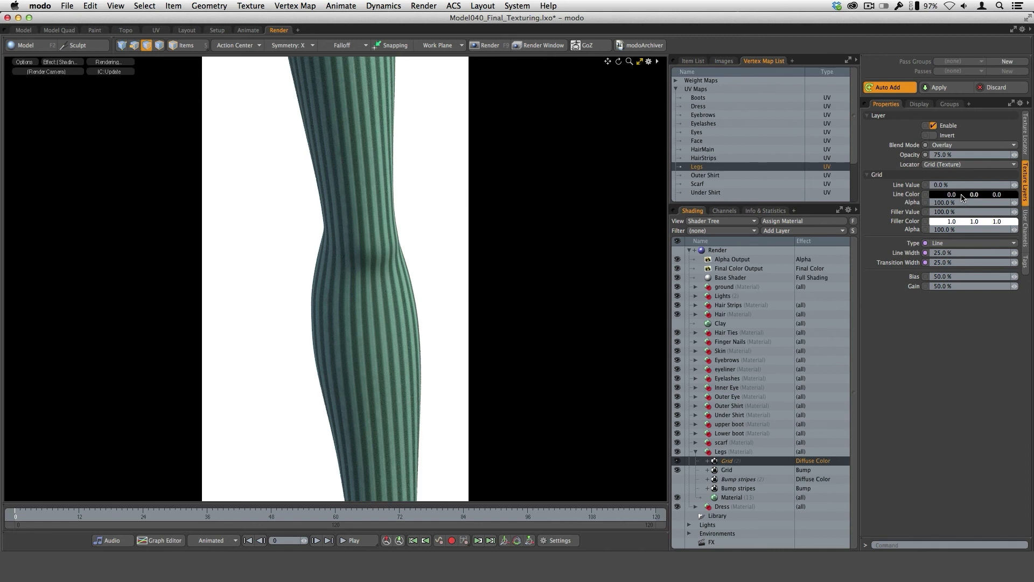
# Lighten the Grid instance's line color to a 0.58 grey and compare its settings with the source Grid's.
pyautogui.moveTo(963, 197); pyautogui.dragTo(994, 197)
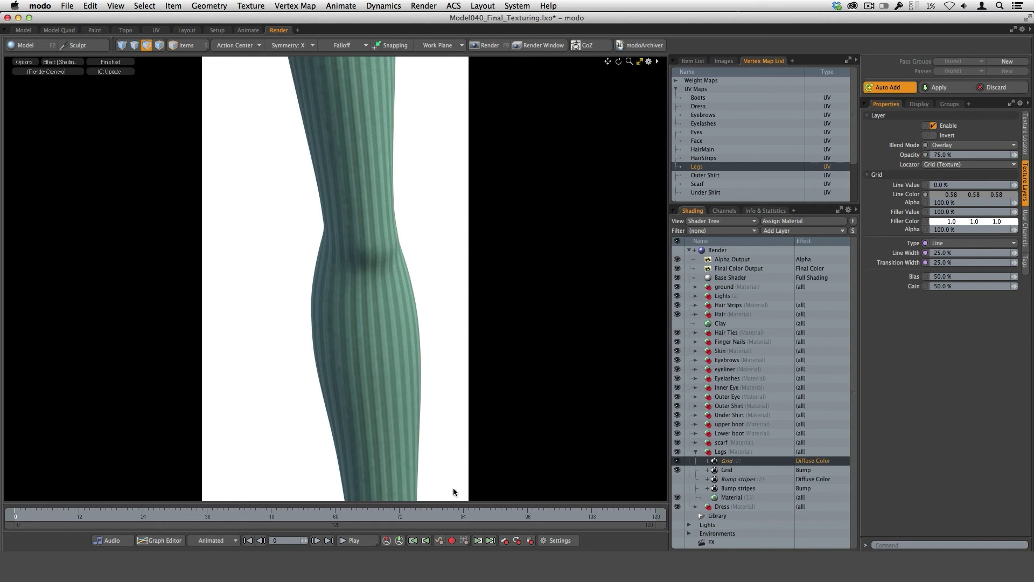
pyautogui.click(729, 470)
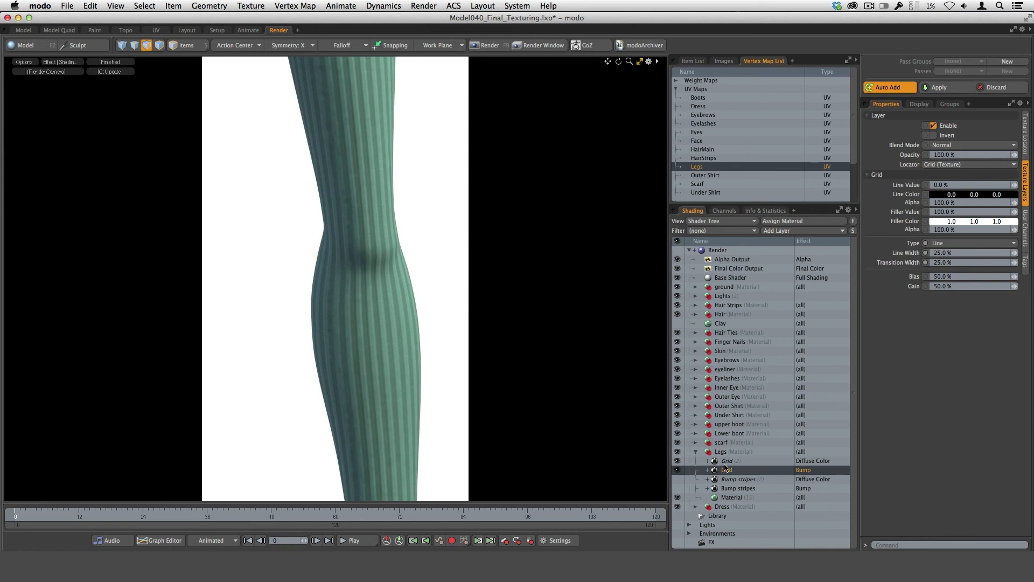
pyautogui.click(727, 461)
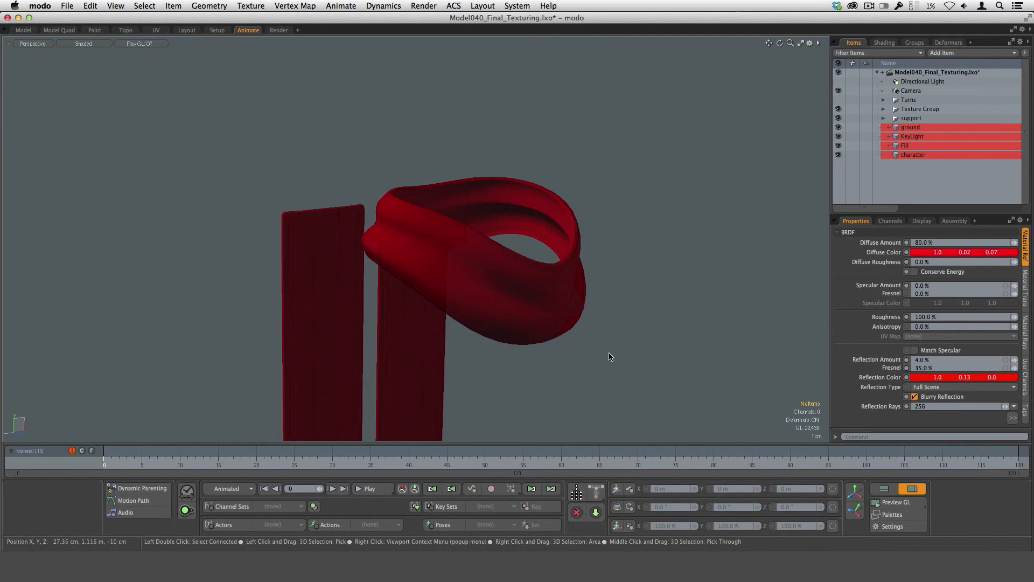
# Examine the scarf's neck loop from several angles, checking the thin polygons along its upper rim.
pyautogui.keyDown('alt'); pyautogui.moveTo(609, 355); pyautogui.dragTo(560, 308); pyautogui.keyUp('alt')
pyautogui.press('3')
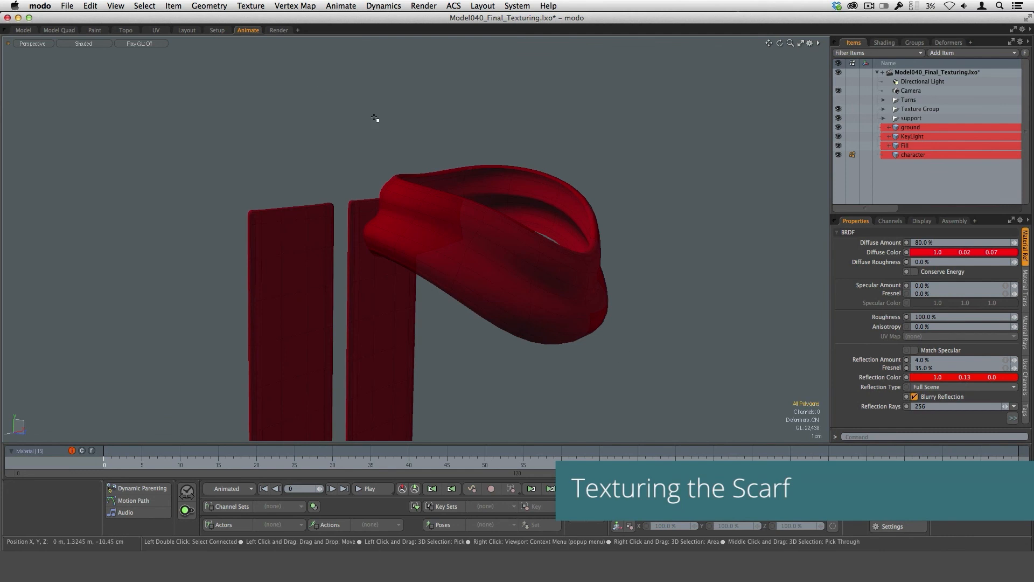
pyautogui.keyDown('alt'); pyautogui.moveTo(629, 306); pyautogui.dragTo(637, 265); pyautogui.keyUp('alt')
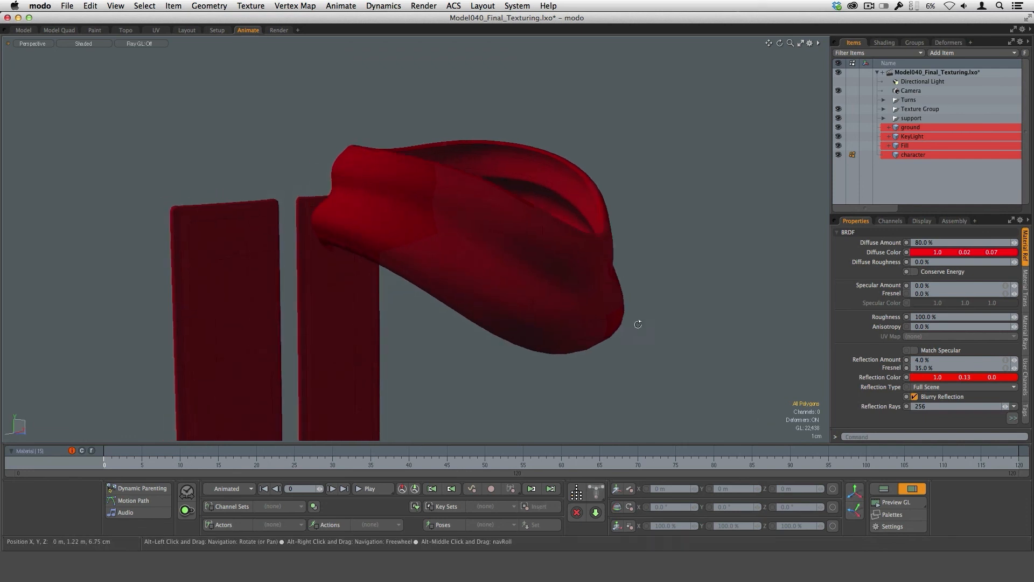
pyautogui.keyDown('alt'); pyautogui.moveTo(633, 321); pyautogui.dragTo(607, 345); pyautogui.keyUp('alt')
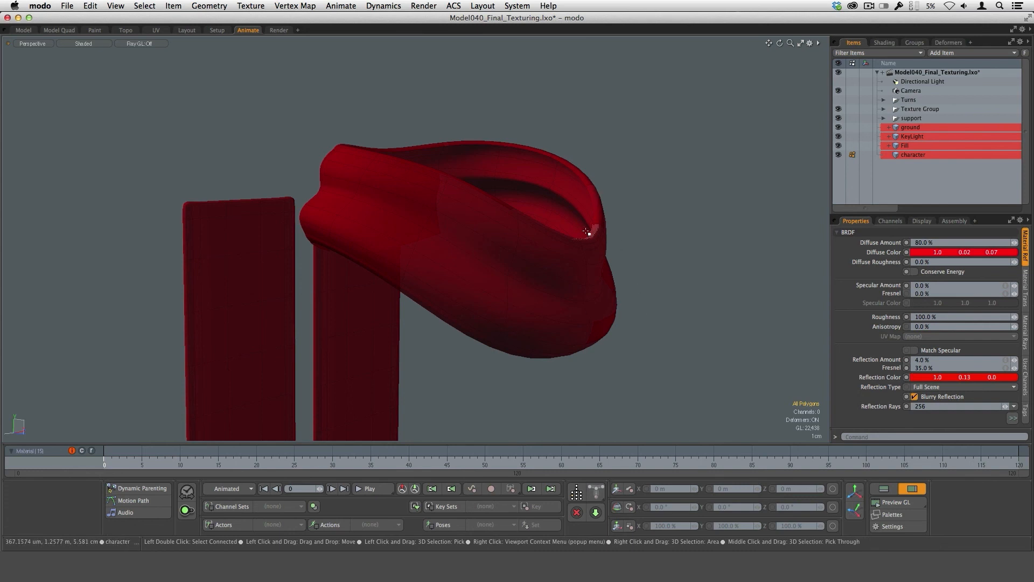
pyautogui.keyDown('alt'); pyautogui.moveTo(651, 257); pyautogui.dragTo(599, 241); pyautogui.keyUp('alt')
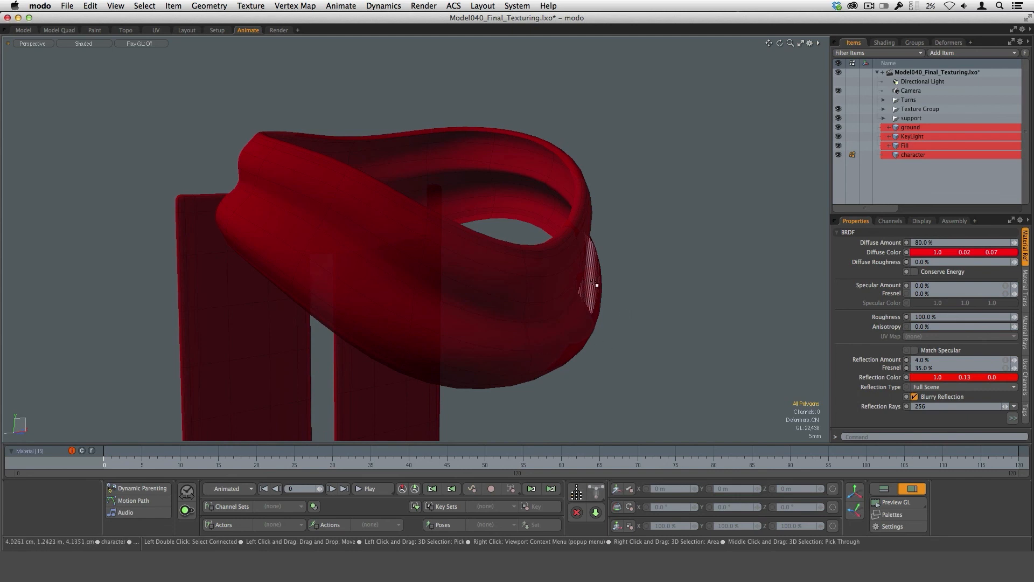
pyautogui.keyDown('alt'); pyautogui.moveTo(595, 286); pyautogui.dragTo(519, 272); pyautogui.keyUp('alt')
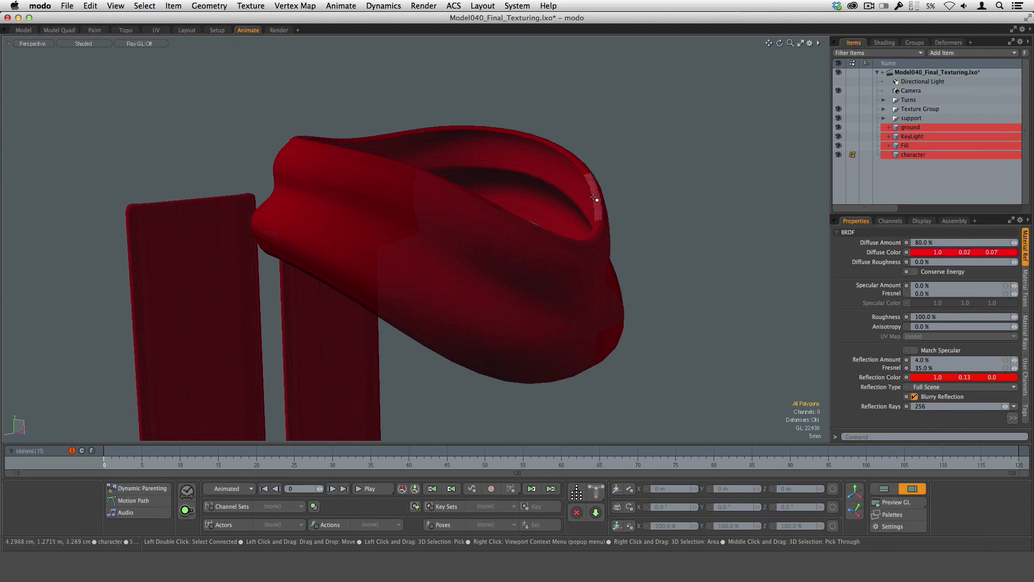
pyautogui.keyDown('alt'); pyautogui.moveTo(642, 275); pyautogui.dragTo(583, 153); pyautogui.keyUp('alt')
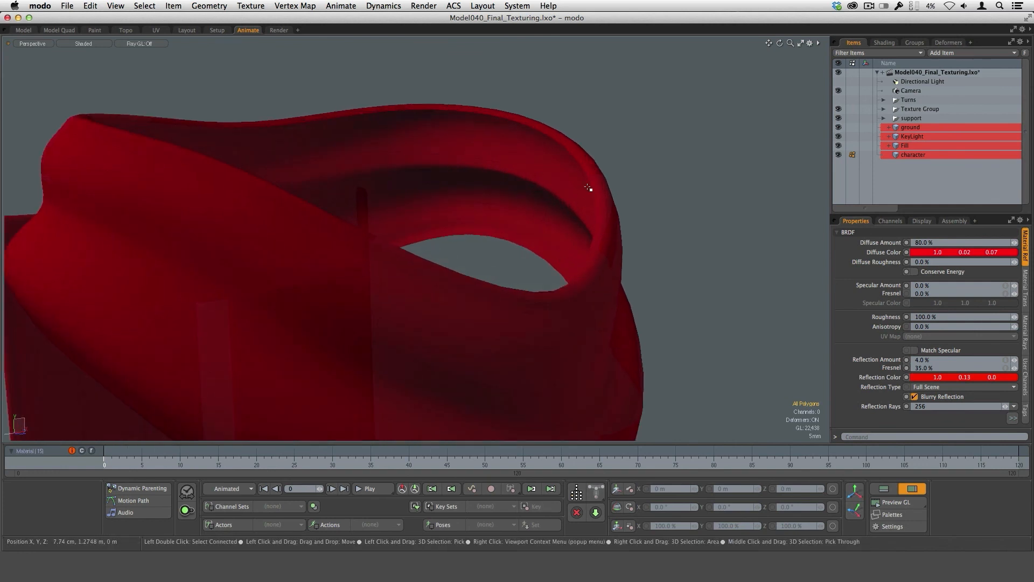
pyautogui.scroll(-5, 587, 187)
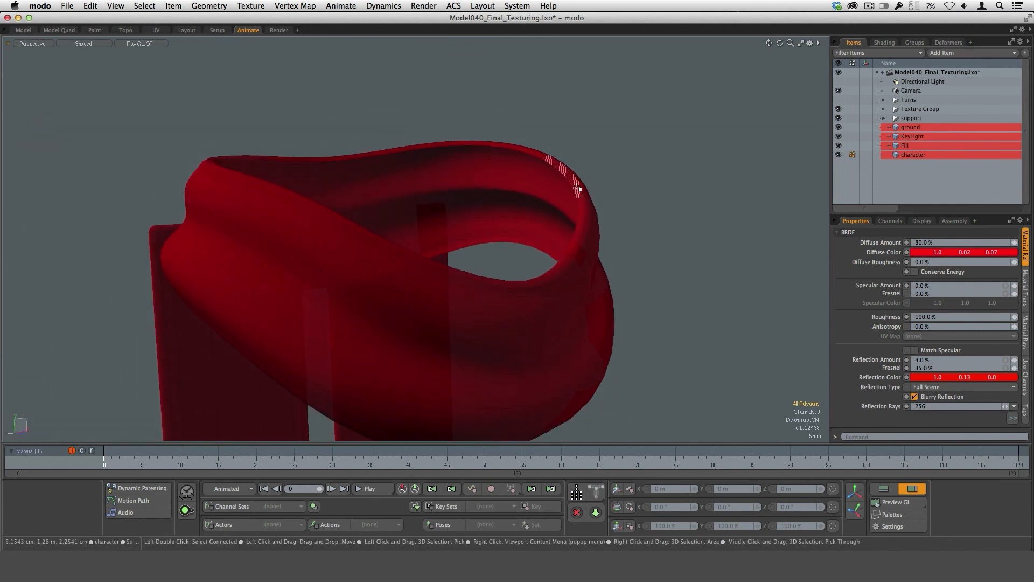
pyautogui.click(580, 188)
pyautogui.keyDown('alt'); pyautogui.moveTo(596, 240); pyautogui.dragTo(596, 269); pyautogui.keyUp('alt')
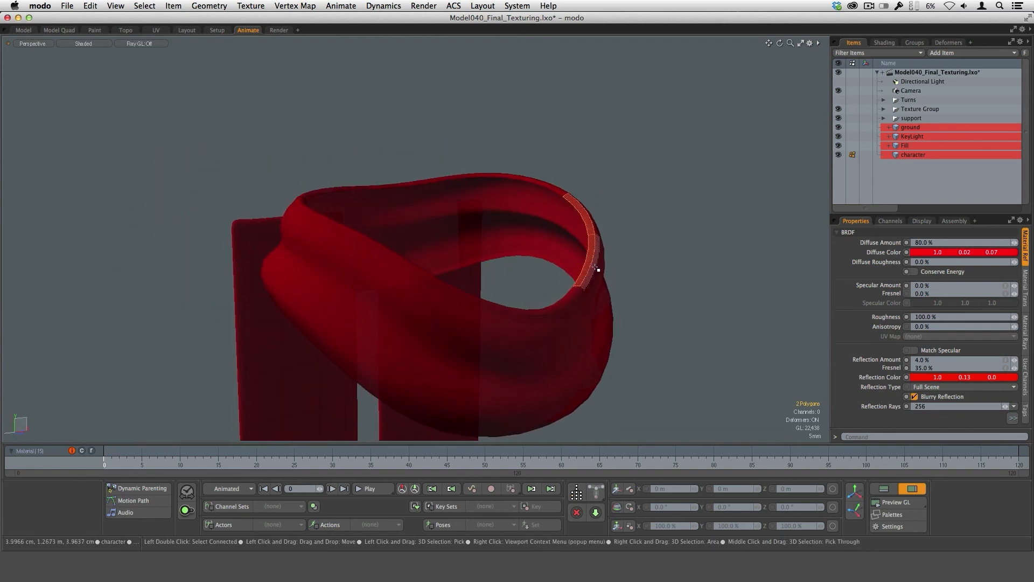
pyautogui.click(613, 195)
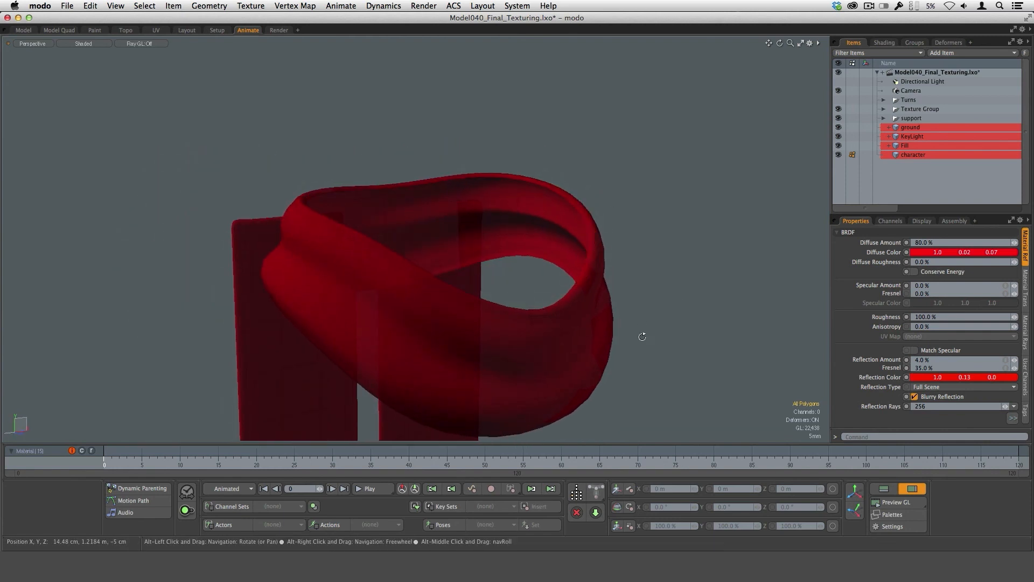
# Inspect the thickness and rounded edges of the scarf's two hanging strips from different angles.
pyautogui.keyDown('alt'); pyautogui.moveTo(642, 336); pyautogui.dragTo(660, 289); pyautogui.keyUp('alt')
pyautogui.keyDown('alt'); pyautogui.moveTo(547, 302); pyautogui.dragTo(524, 261); pyautogui.keyUp('alt')
pyautogui.keyDown('alt'); pyautogui.moveTo(345, 302); pyautogui.dragTo(481, 264); pyautogui.keyUp('alt')
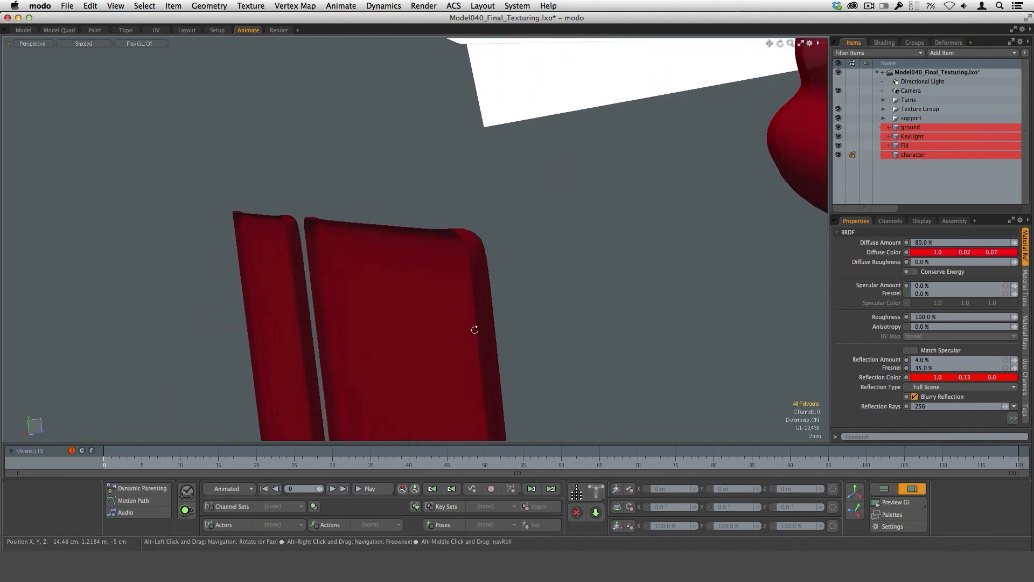
pyautogui.keyDown('alt'); pyautogui.moveTo(474, 329); pyautogui.dragTo(517, 302); pyautogui.keyUp('alt')
pyautogui.moveTo(364, 347); pyautogui.dragTo(377, 248)
pyautogui.keyDown('alt'); pyautogui.moveTo(378, 323); pyautogui.dragTo(461, 317); pyautogui.keyUp('alt')
pyautogui.click(461, 318)
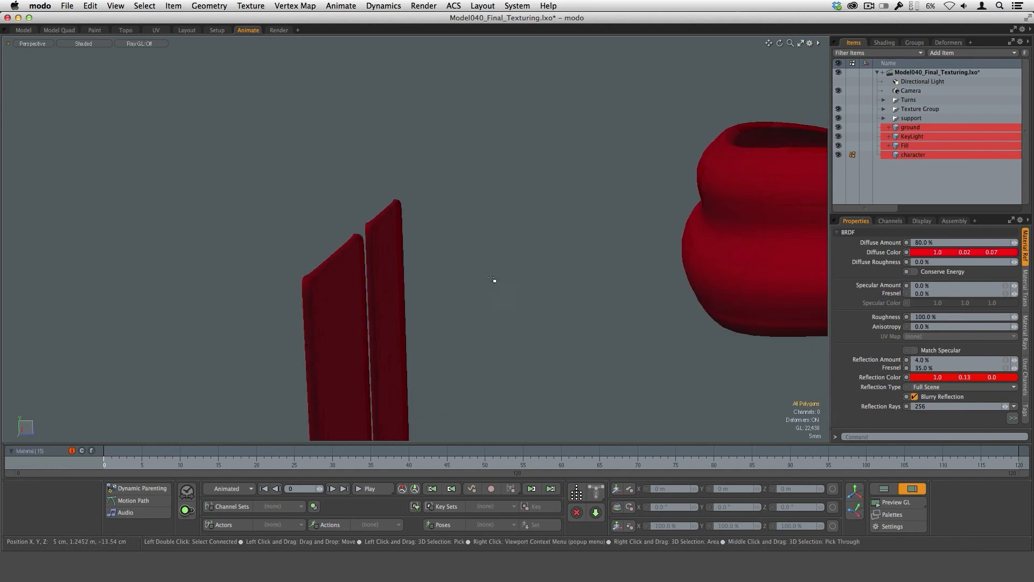
pyautogui.keyDown('alt'); pyautogui.moveTo(623, 357); pyautogui.dragTo(444, 368); pyautogui.keyUp('alt')
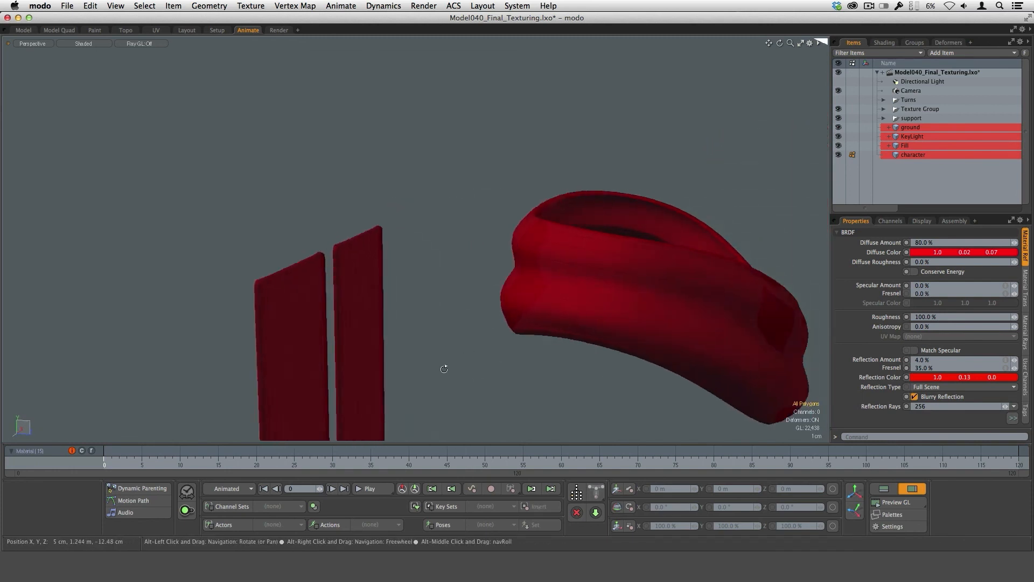
# Review the scarf in the render preview and open its material's transparency settings.
pyautogui.click(279, 29)
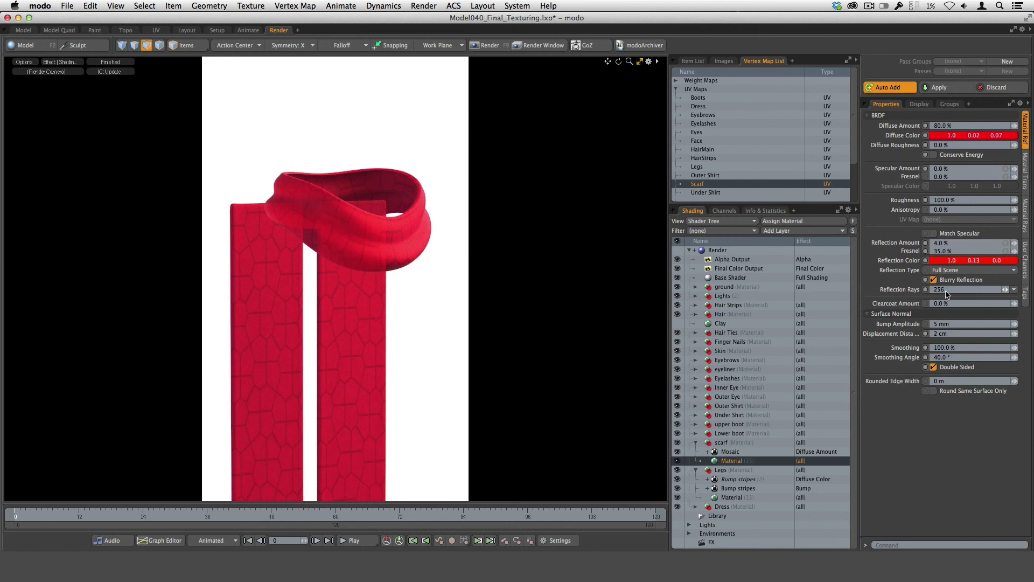
pyautogui.click(1025, 173)
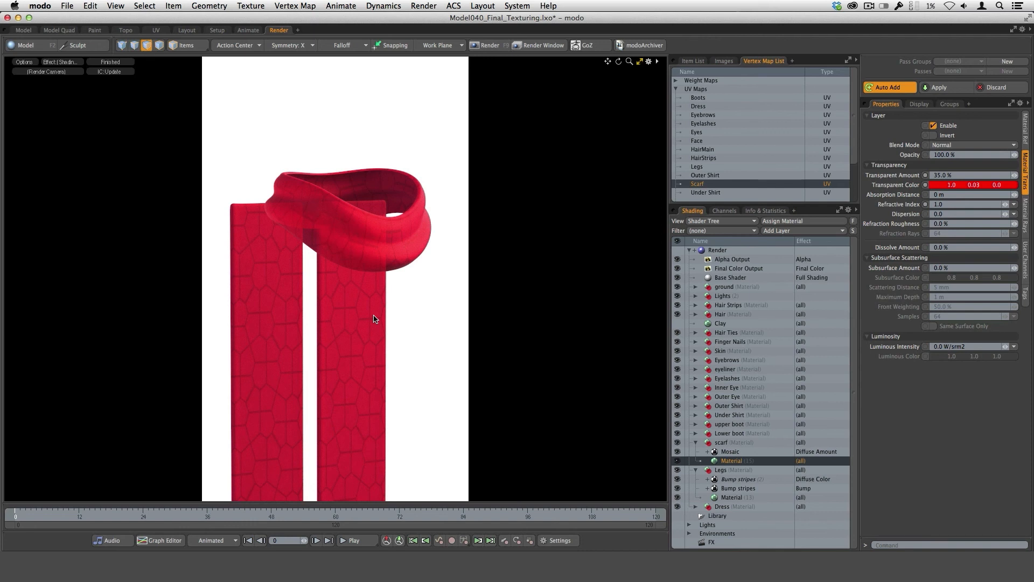
# Review the scarf's Mosaic layer, checking its tile settings, its place among the Enhance:modo tile textures, and its UV projection.
pyautogui.click(816, 451)
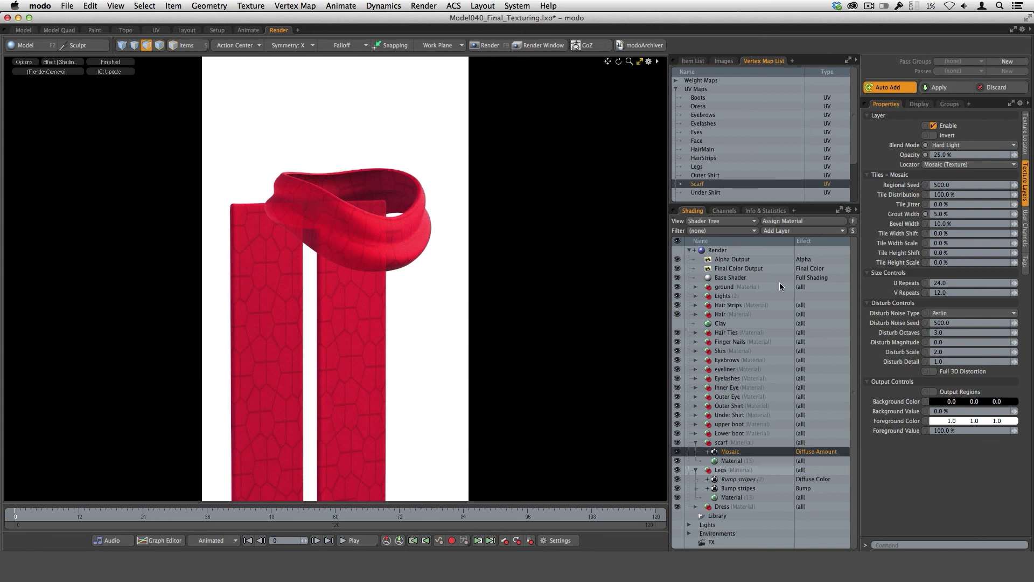
pyautogui.click(784, 232)
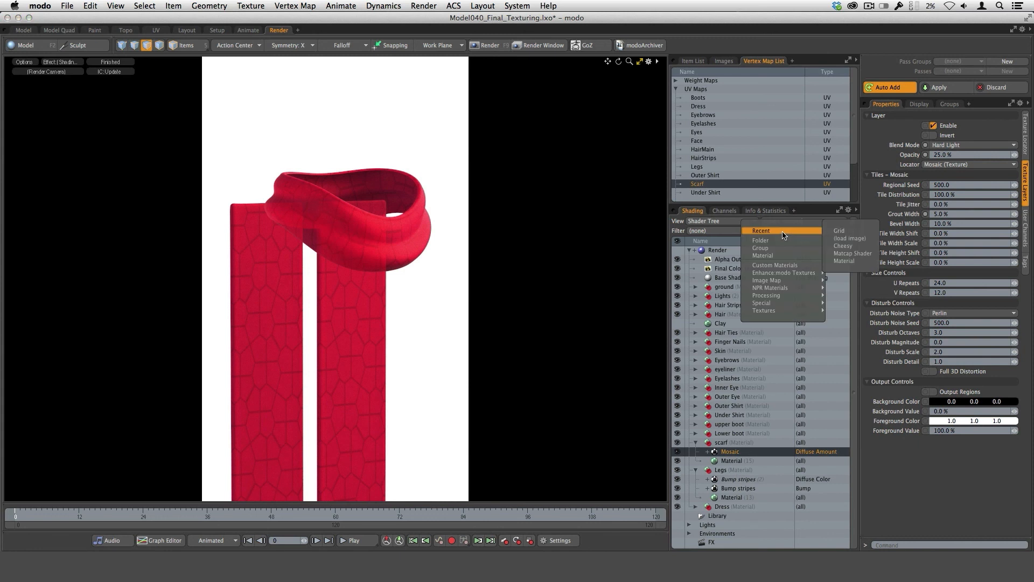
pyautogui.moveTo(784, 273)
pyautogui.moveTo(847, 307)
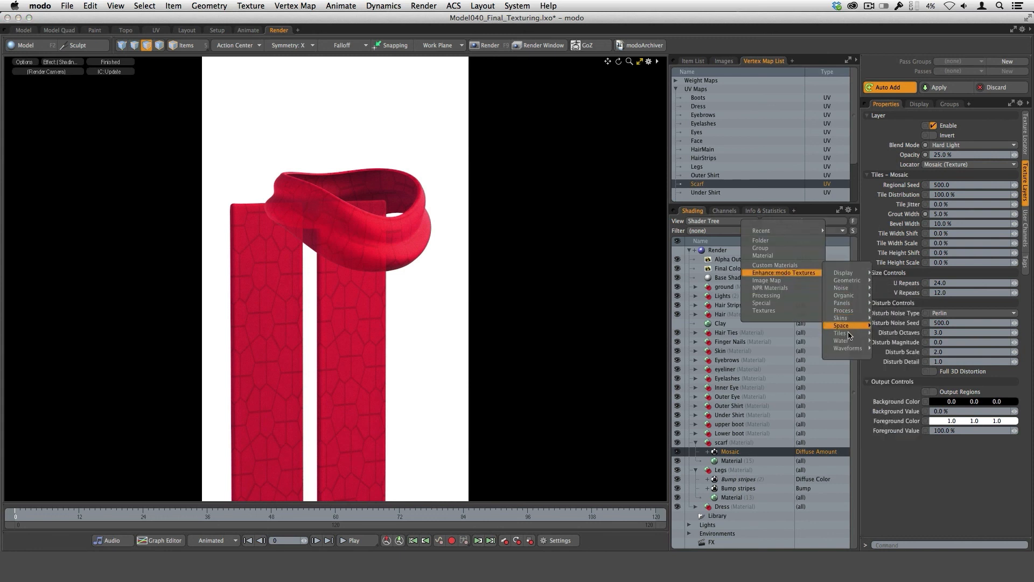
pyautogui.moveTo(850, 335)
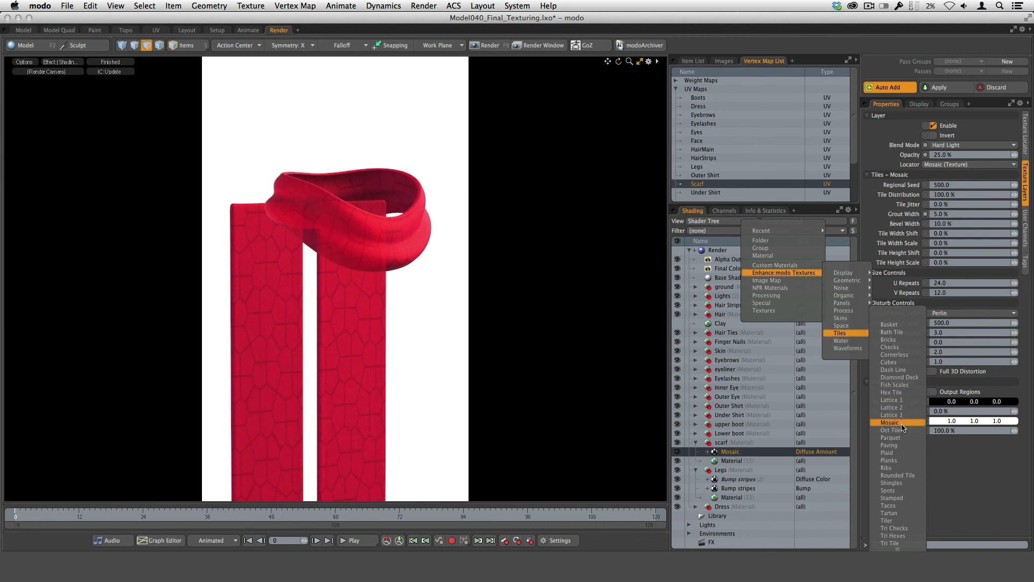
pyautogui.click(952, 464)
pyautogui.click(1026, 134)
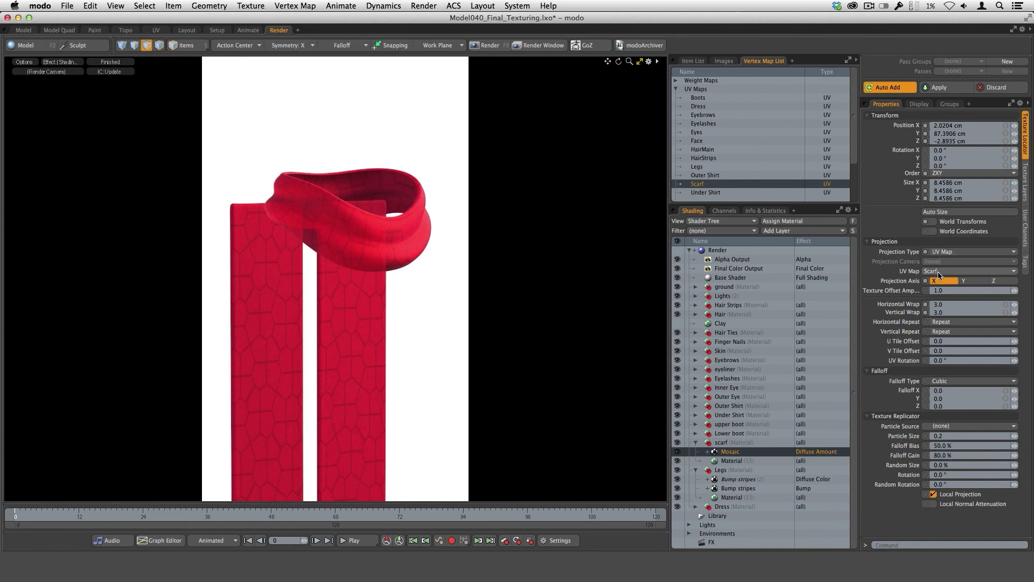
pyautogui.click(1025, 186)
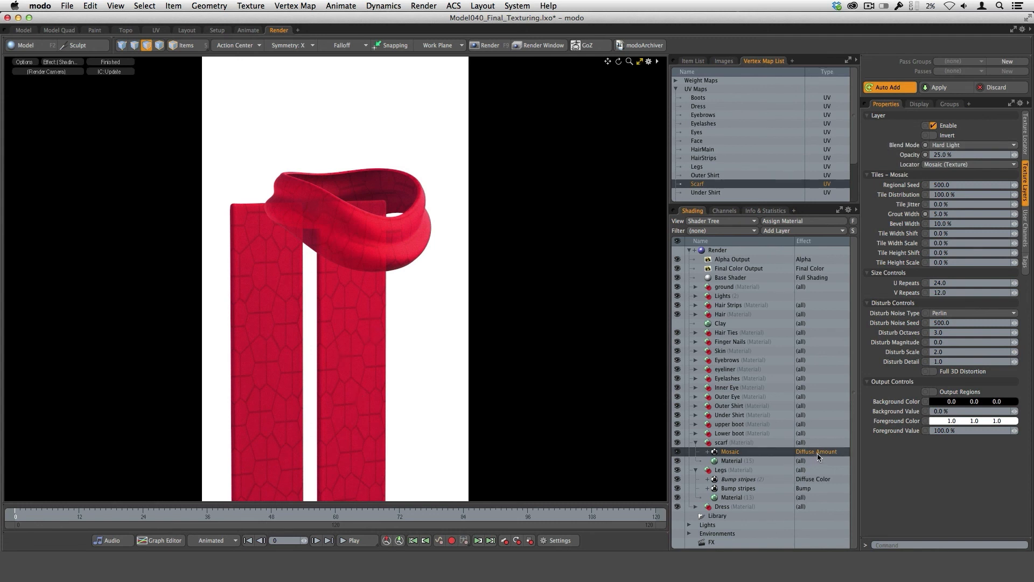
# Preview the scarf's Mosaic layer at 100% opacity and return it to 25%.
pyautogui.click(957, 156)
pyautogui.write('10')
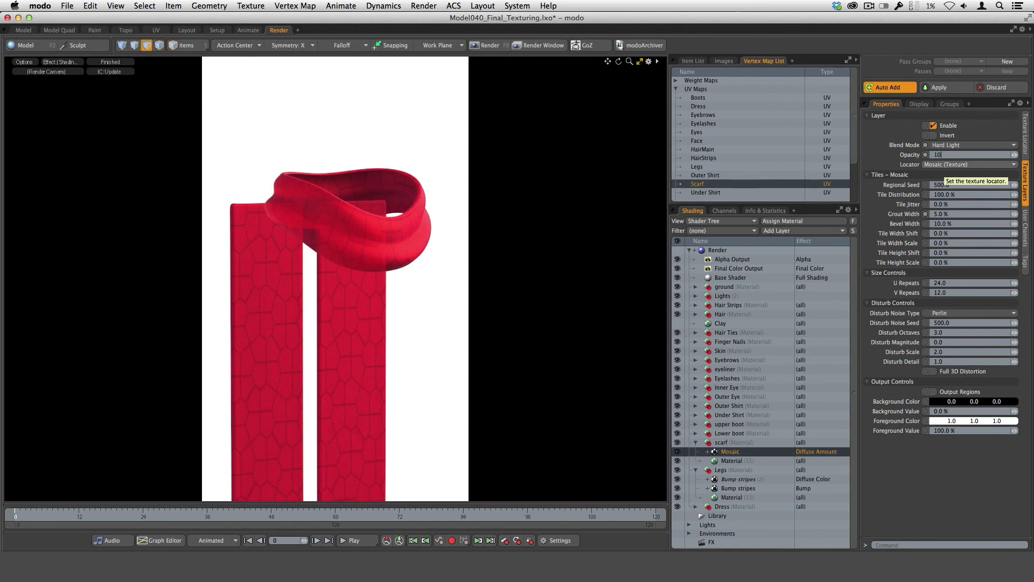
pyautogui.write('0')
pyautogui.press('Return')
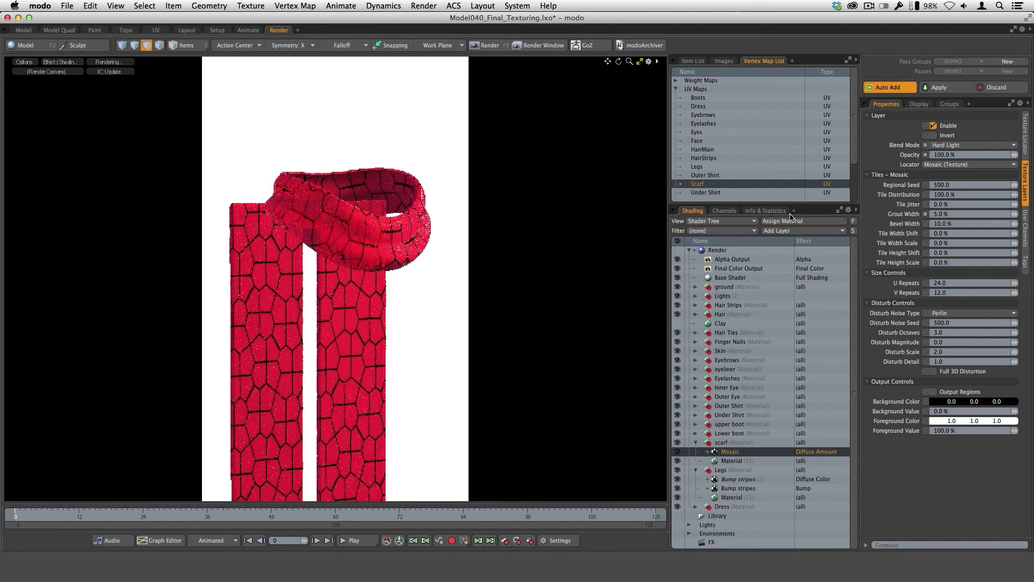
pyautogui.click(953, 155)
pyautogui.write('2')
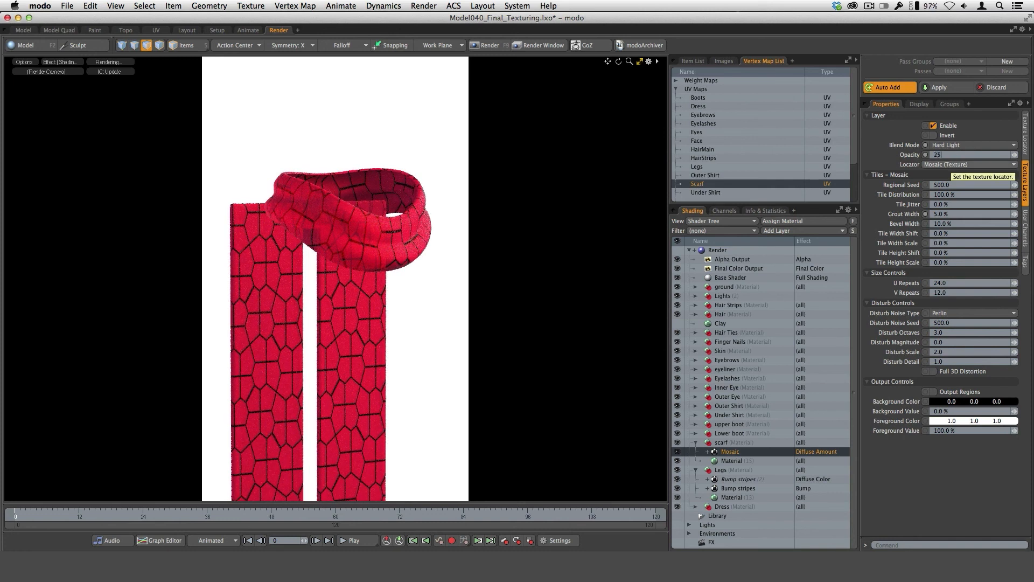
pyautogui.write('5')
pyautogui.press('Return')
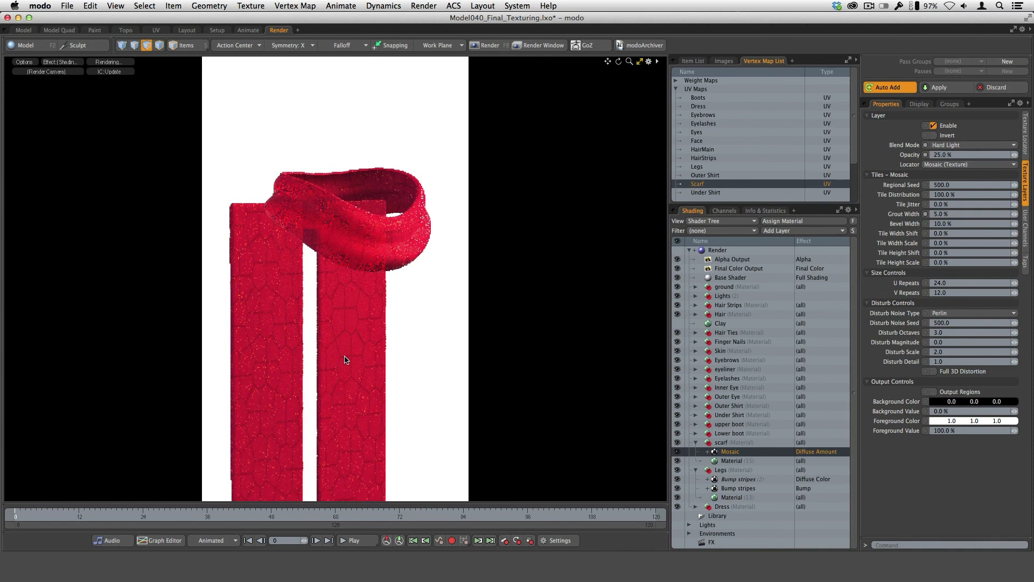
pyautogui.keyDown('ctrl'); pyautogui.keyDown('alt'); pyautogui.moveTo(345, 360); pyautogui.dragTo(369, 399); pyautogui.keyUp('alt'); pyautogui.keyUp('ctrl')
pyautogui.keyDown('ctrl'); pyautogui.keyDown('alt'); pyautogui.moveTo(427, 370); pyautogui.dragTo(381, 397); pyautogui.keyUp('alt'); pyautogui.keyUp('ctrl')
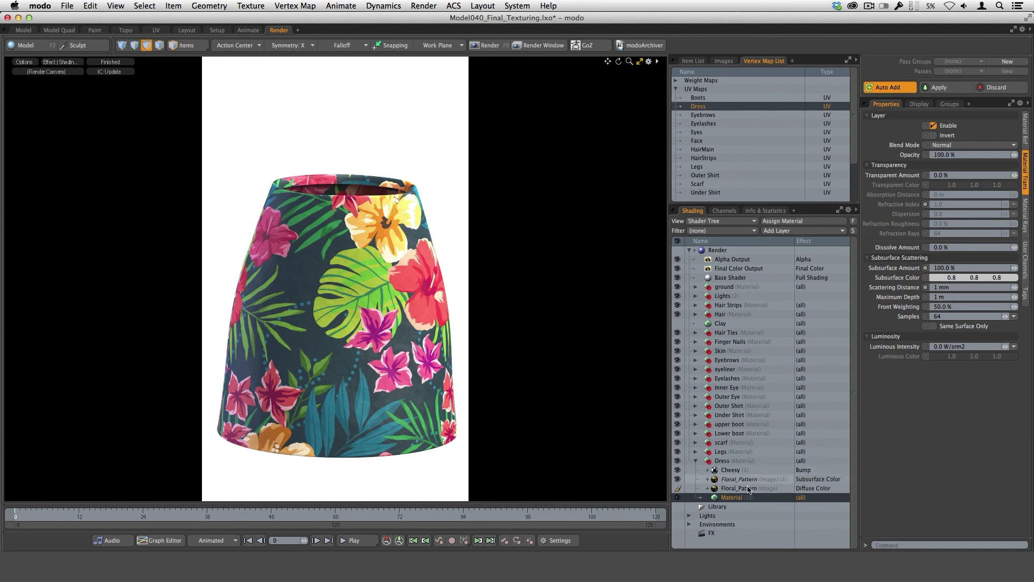
# Examine the Dress material's reflection, bump and subsurface scattering settings.
pyautogui.click(1025, 129)
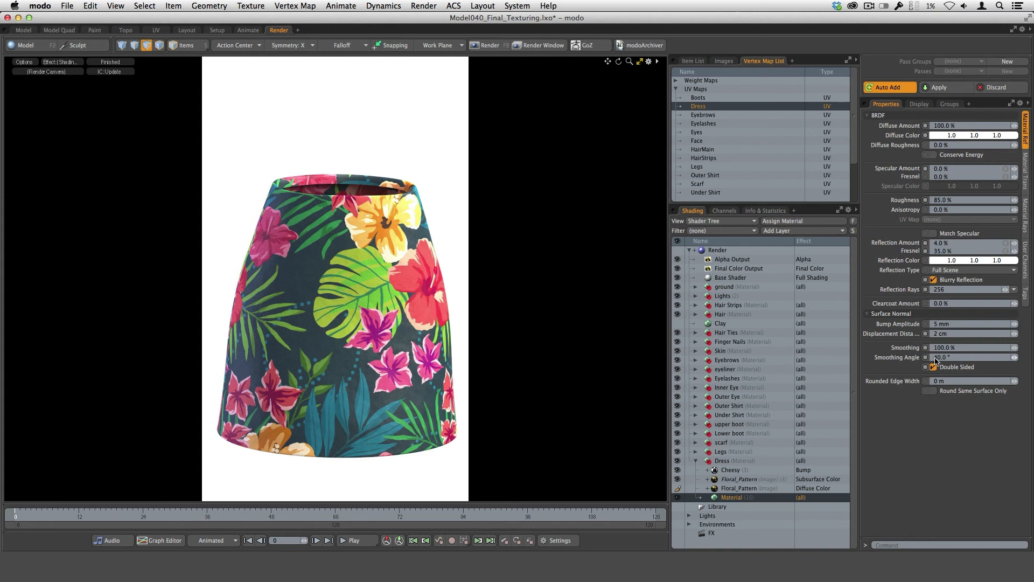
pyautogui.click(1025, 186)
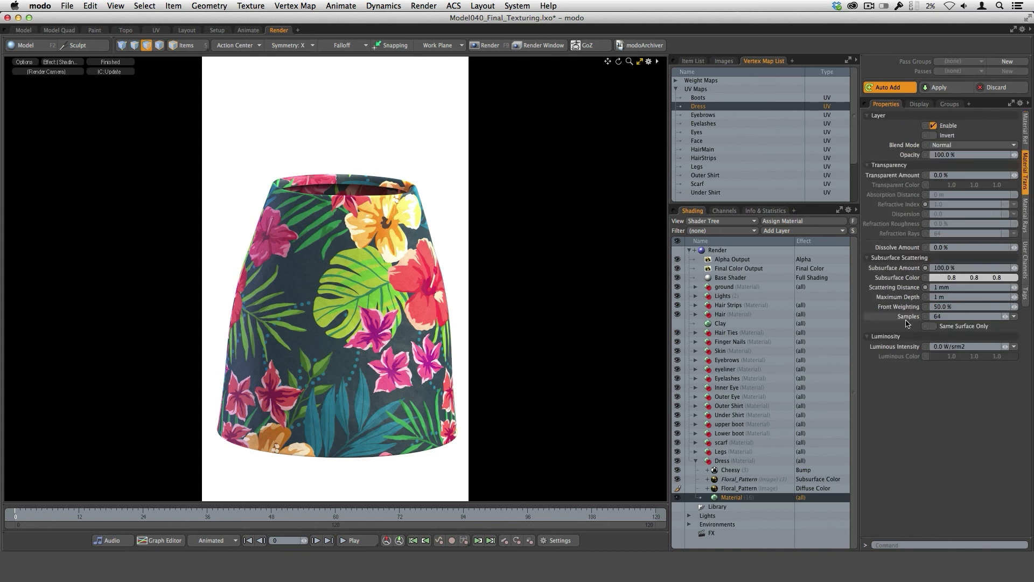
pyautogui.click(937, 281)
# Inspect the Dress's diffuse Floral_Pattern image layer, checking its UV map, wrap values, tile offsets and image settings.
pyautogui.click(728, 490)
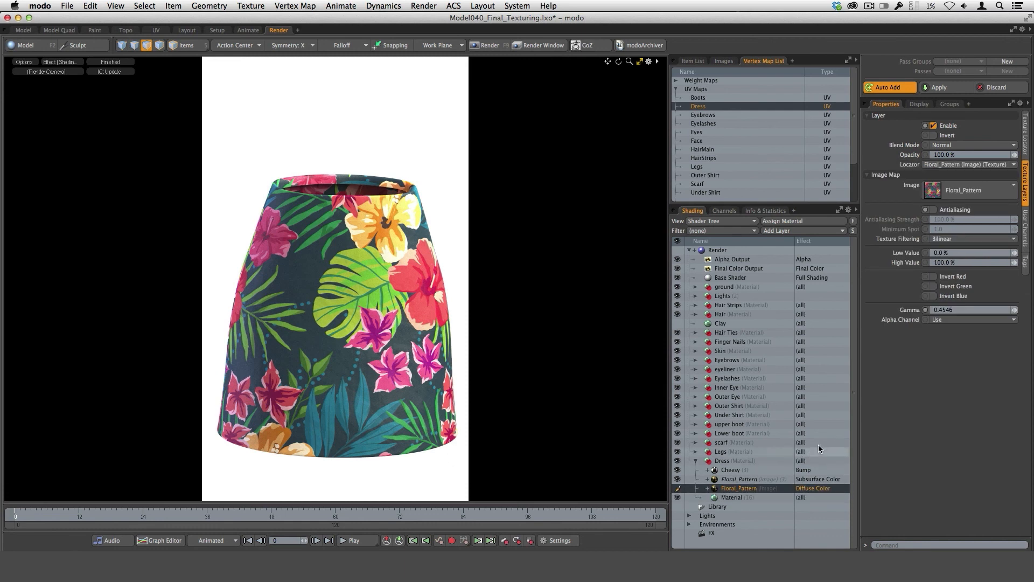
pyautogui.click(1025, 134)
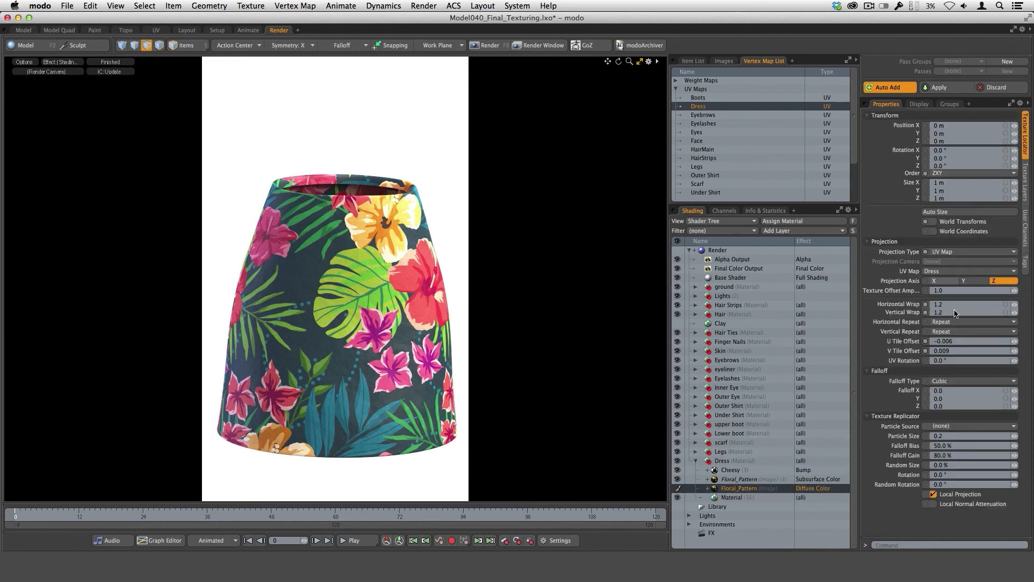
pyautogui.click(942, 273)
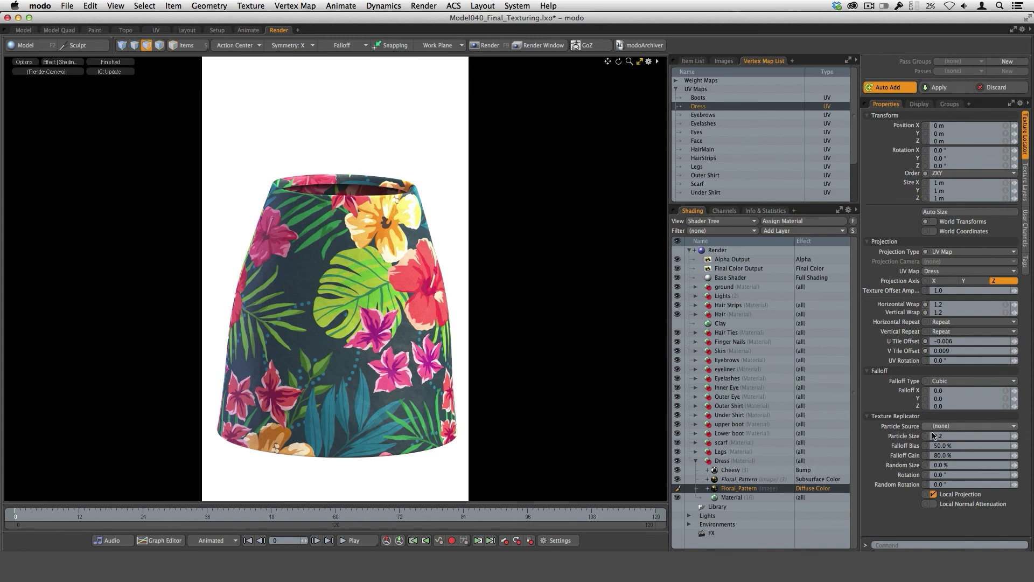
pyautogui.click(1025, 183)
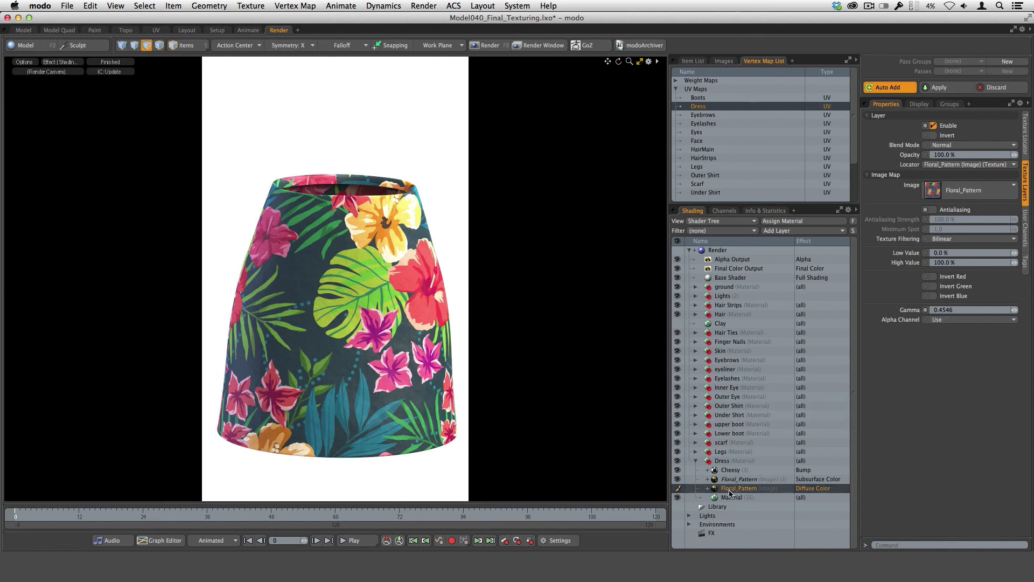
# Assign the Subsurface Color effect to the Dress's instanced Floral_Pattern layer.
pyautogui.click(744, 479)
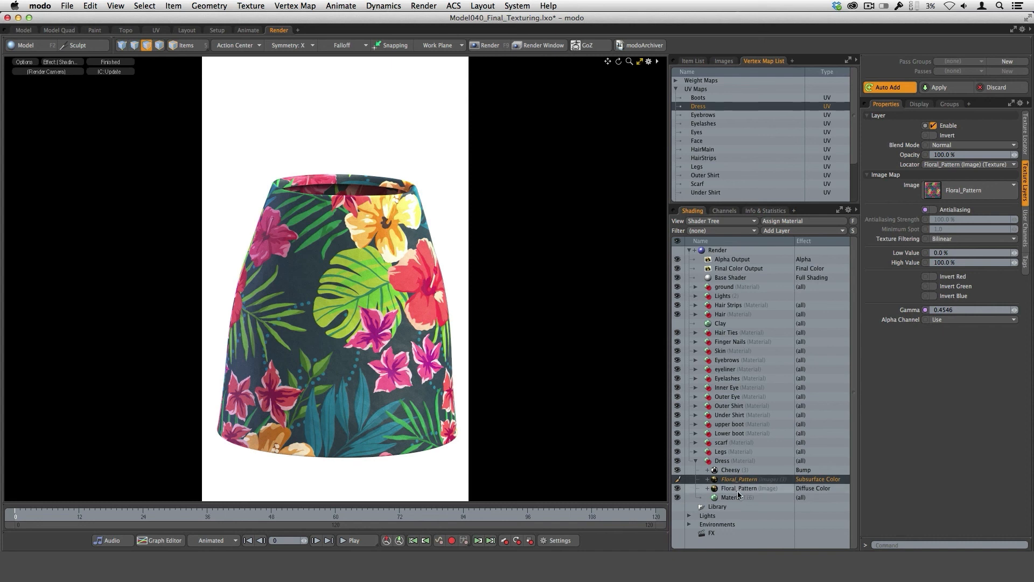
pyautogui.click(817, 481)
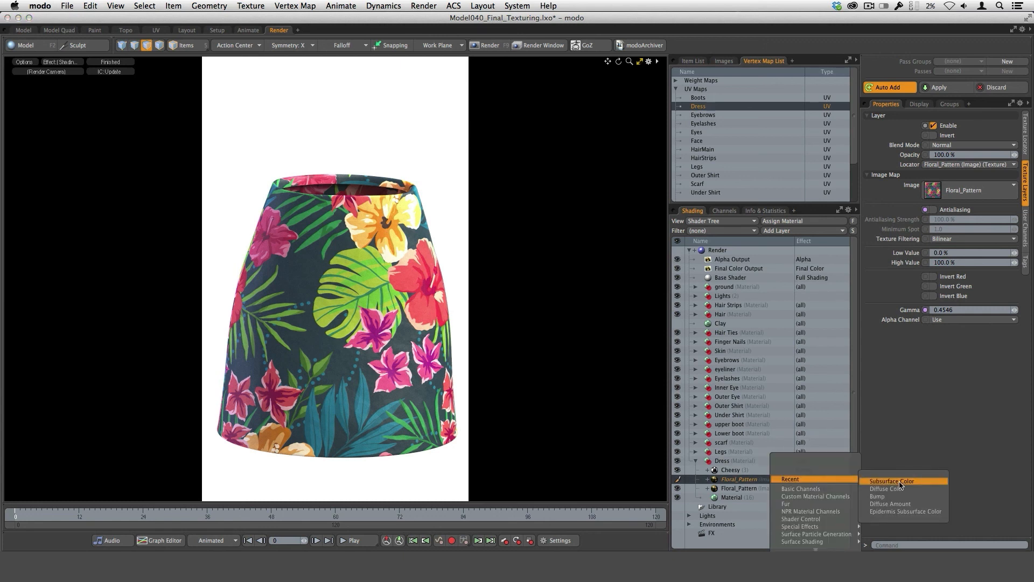
pyautogui.moveTo(796, 491)
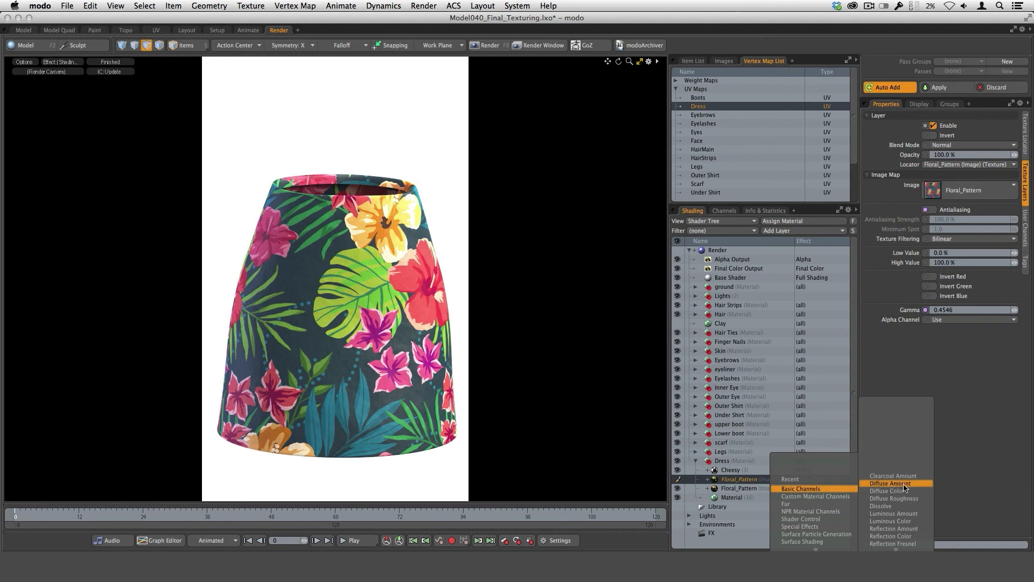
pyautogui.moveTo(897, 548)
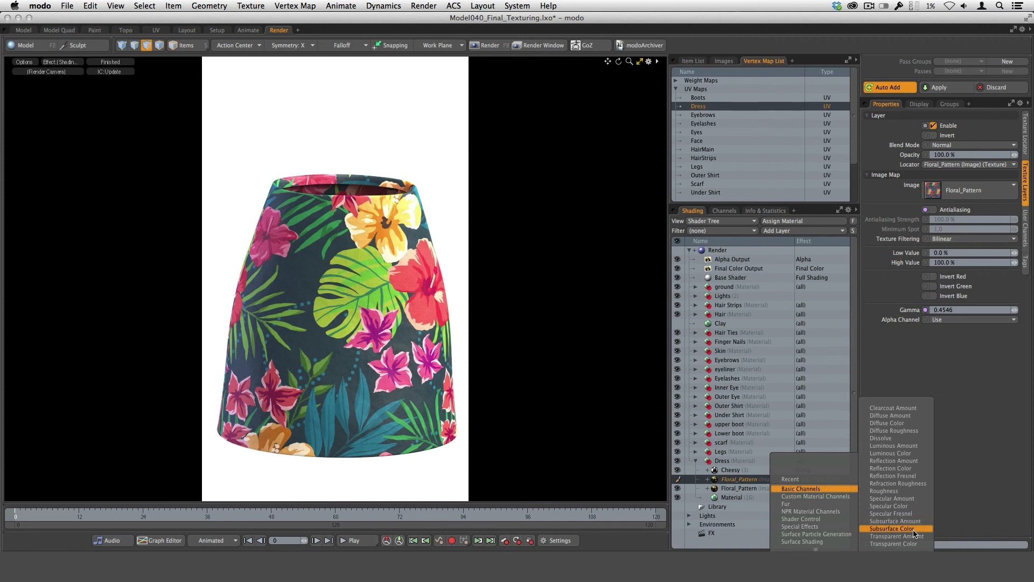
pyautogui.click(890, 528)
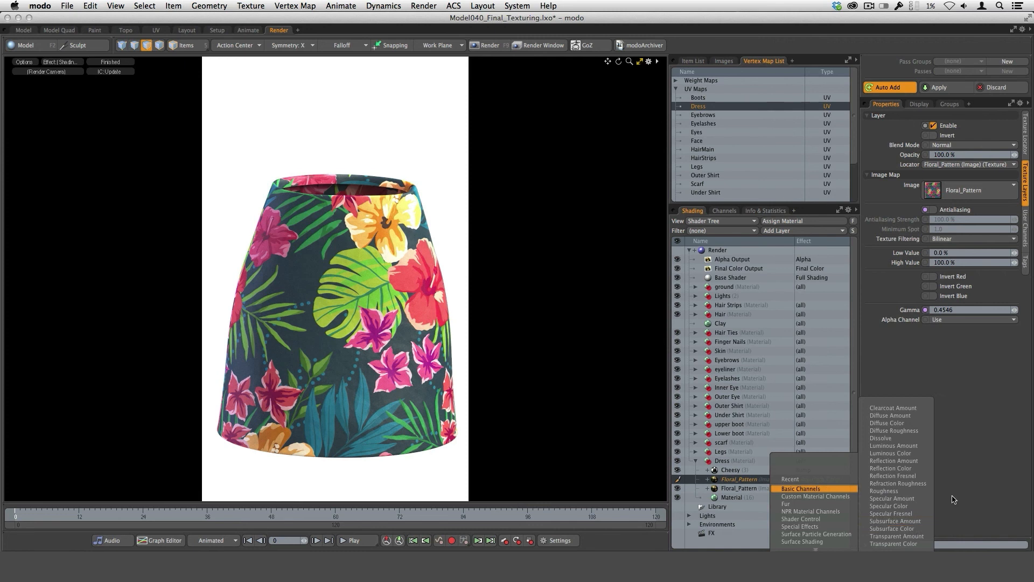
# Review the Dress's Cheesy bump layer and hide it together with both Floral_Pattern layers.
pyautogui.click(730, 470)
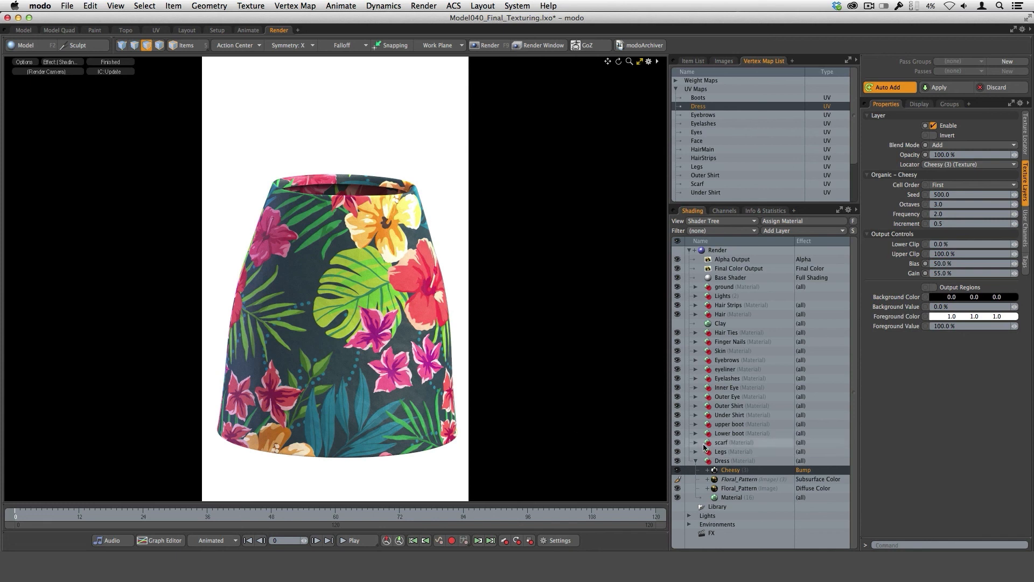
pyautogui.click(678, 470)
pyautogui.click(678, 488)
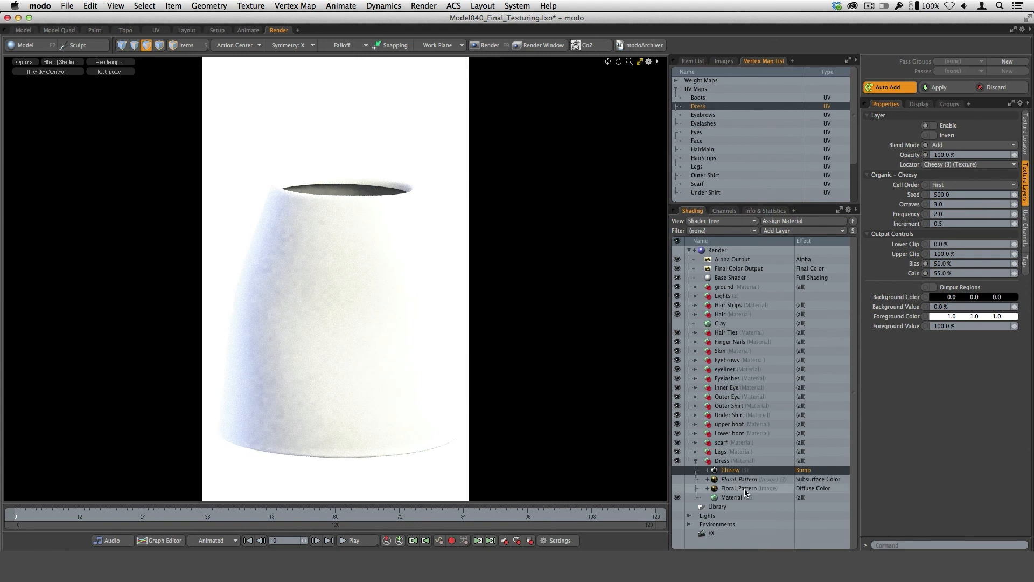
# Load Floral_Pattern.jpg as a new image map layer at the top of the Dress material group.
pyautogui.click(782, 231)
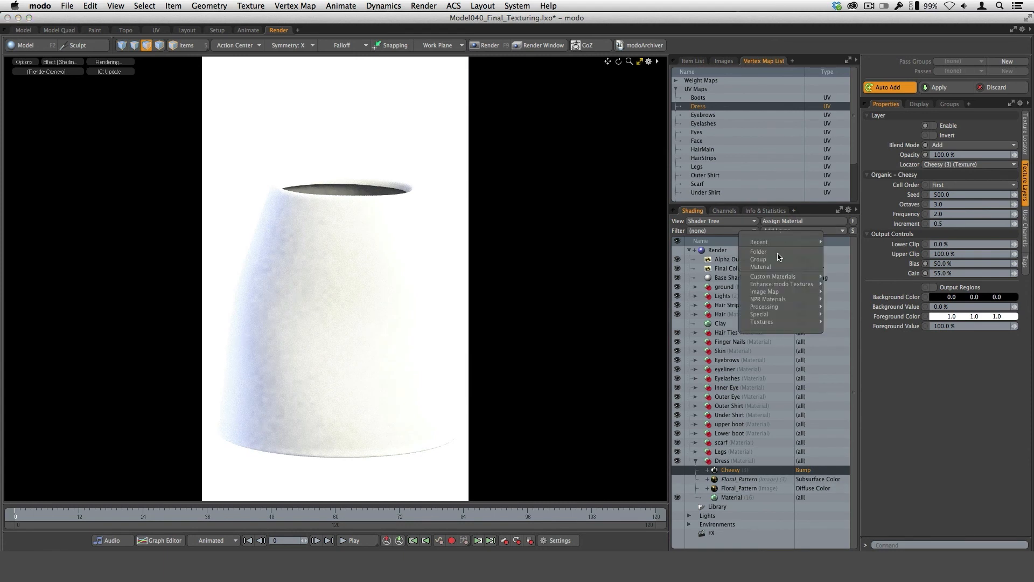
pyautogui.moveTo(774, 297)
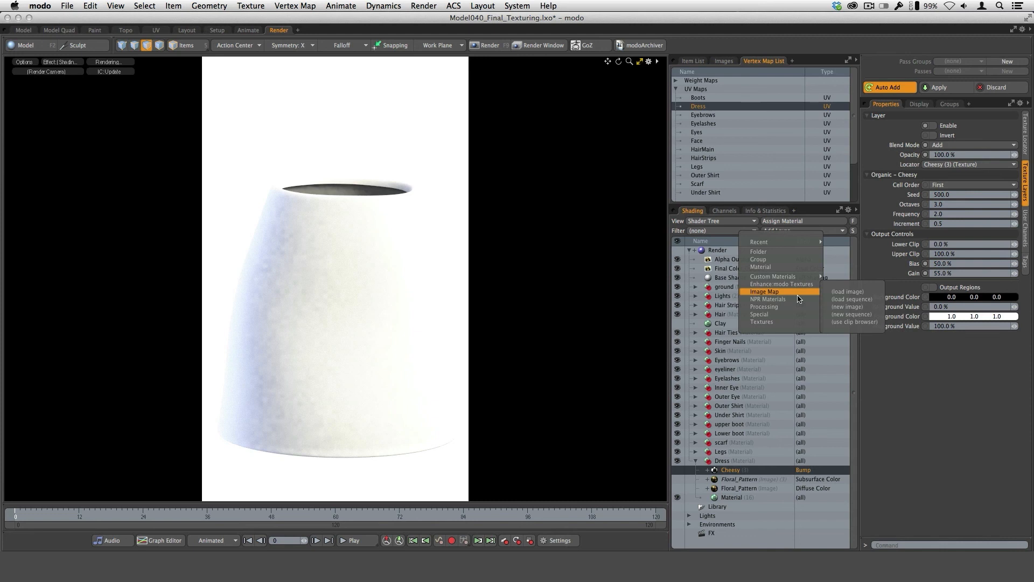
pyautogui.click(847, 292)
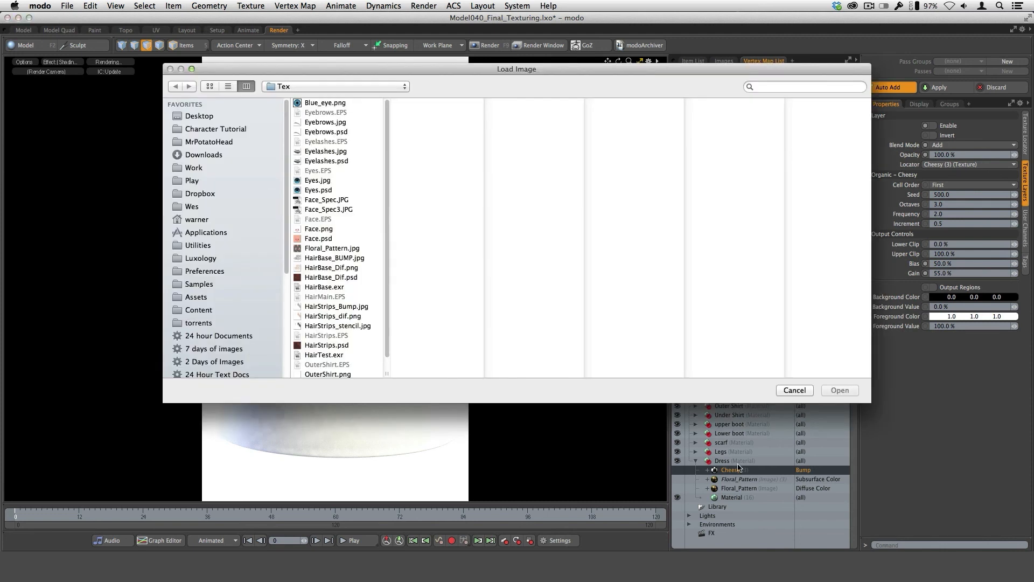
pyautogui.click(328, 249)
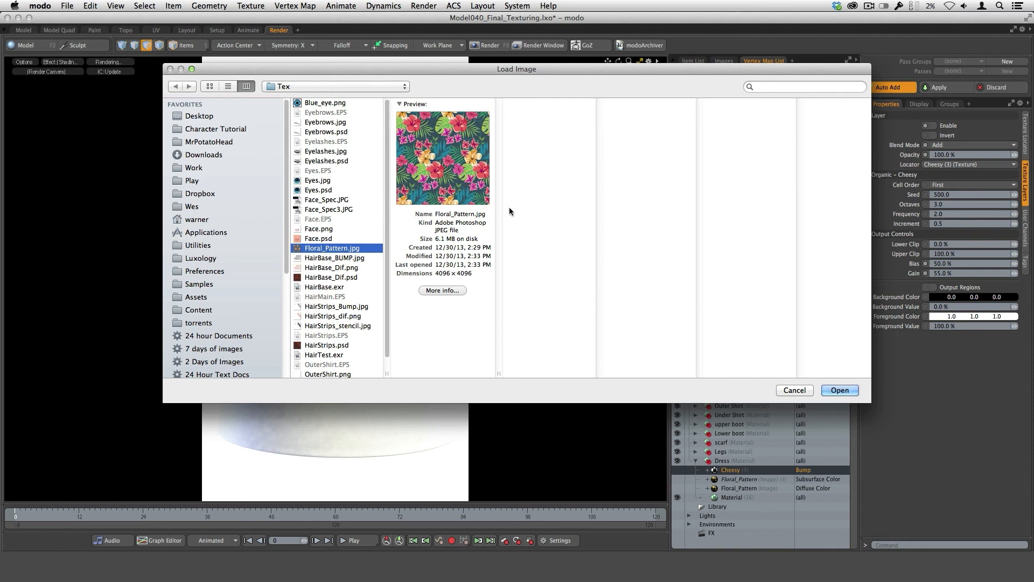
pyautogui.click(840, 390)
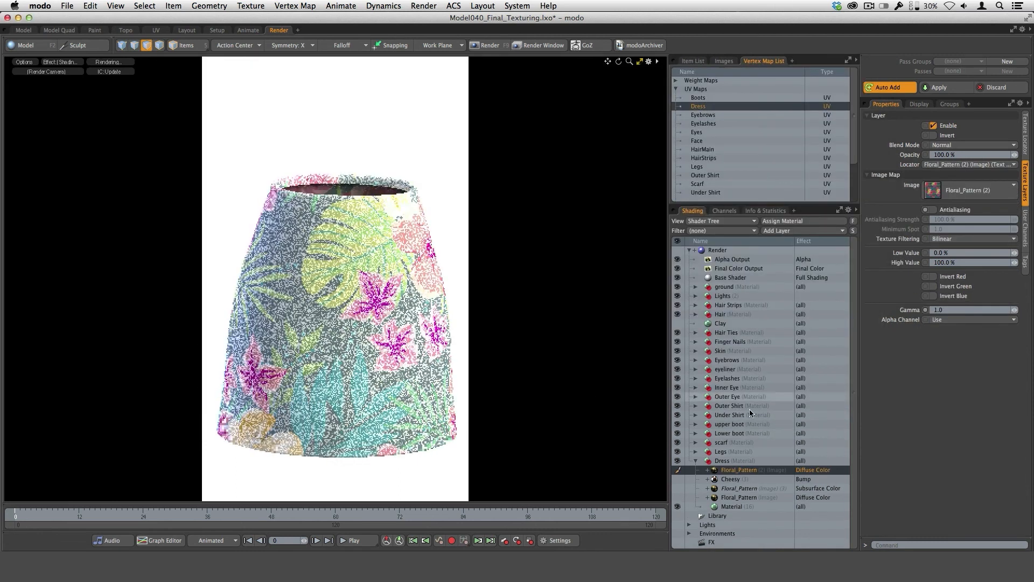
# Set the Dress material's subsurface amount to 0%.
pyautogui.click(727, 506)
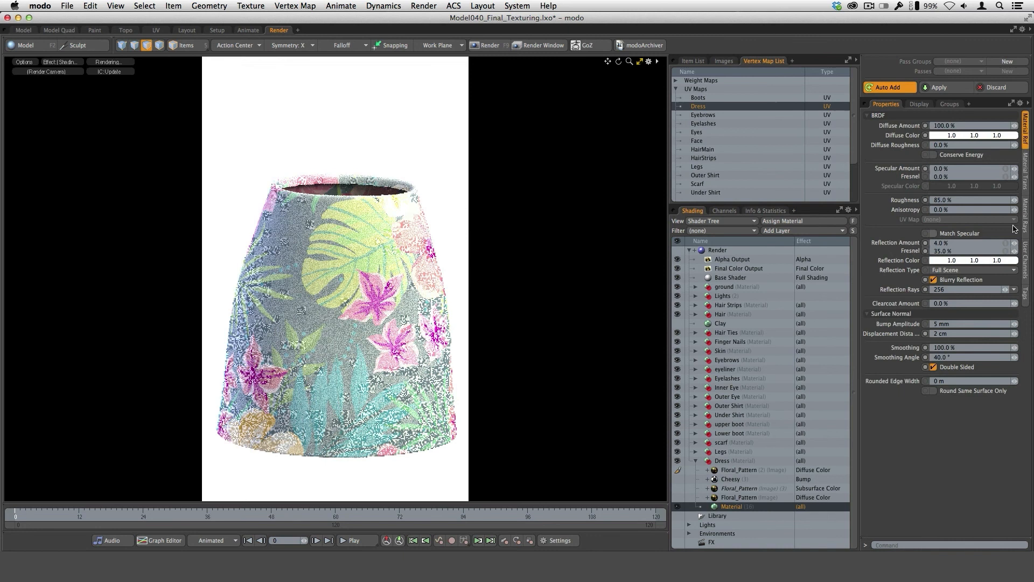
pyautogui.click(1025, 187)
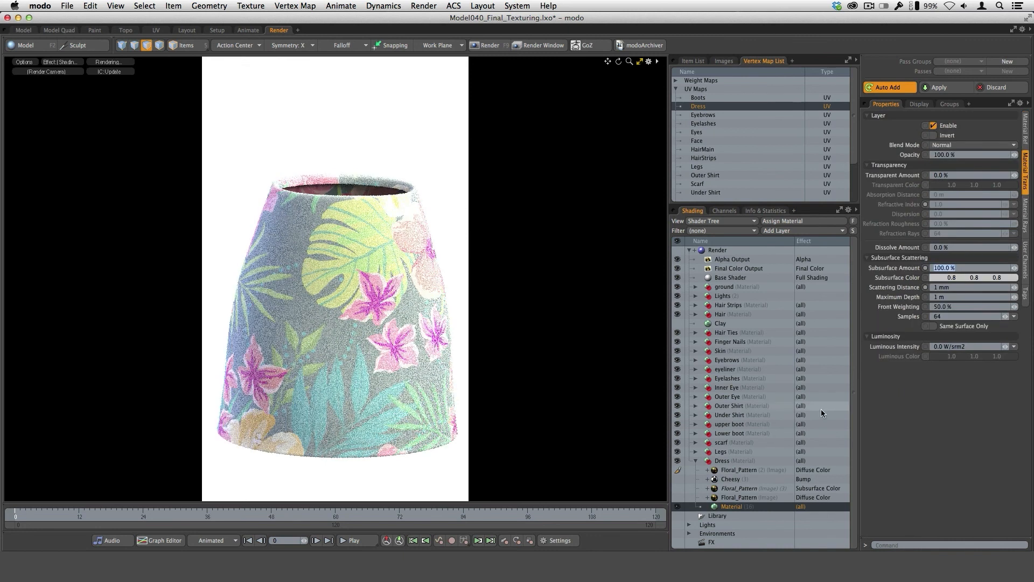
pyautogui.write('0')
pyautogui.press('Return')
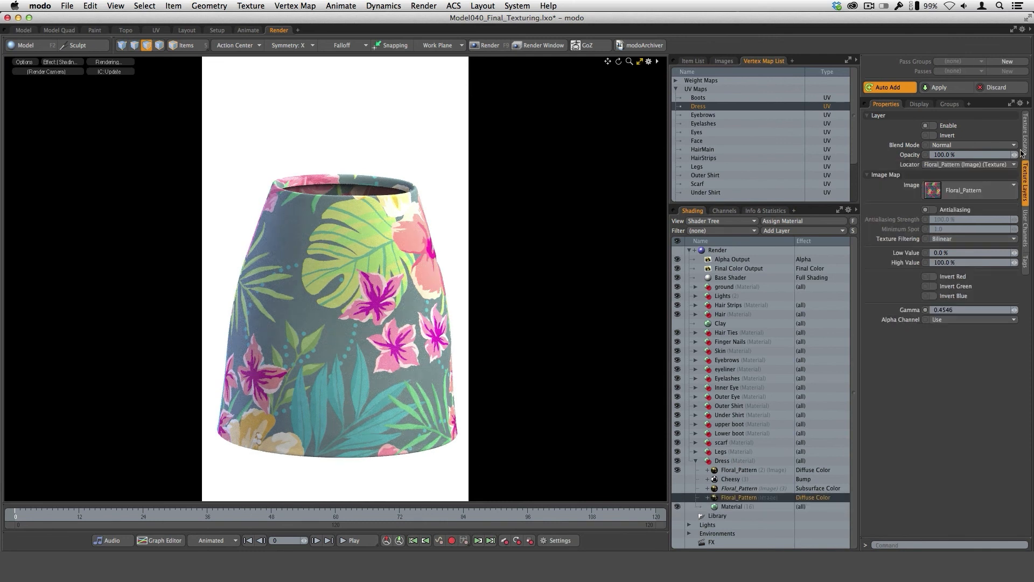
# Set the horizontal and vertical wrap of the new Floral_Pattern (2) layer to 1.2, matching the original layer.
pyautogui.click(1026, 141)
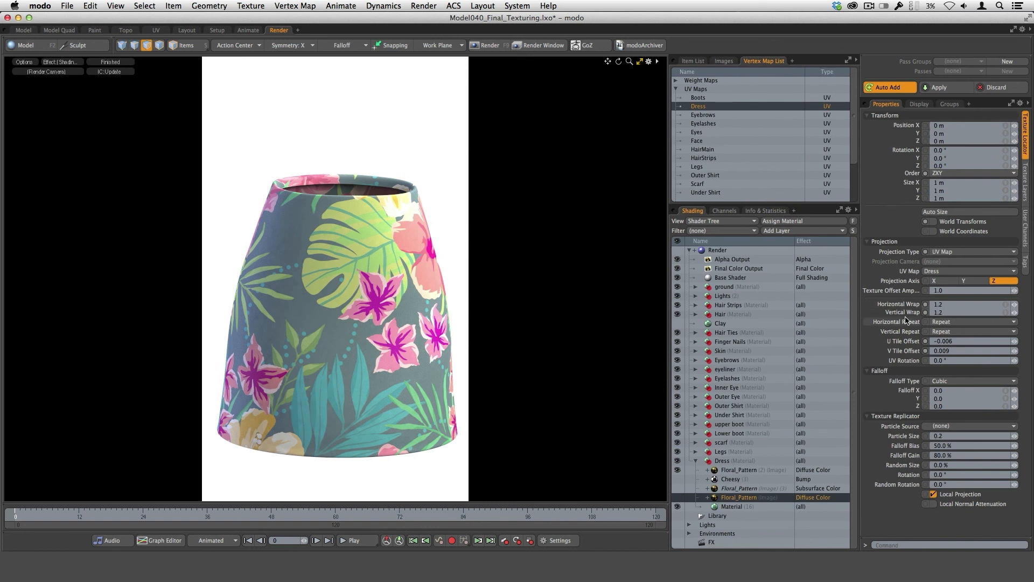
pyautogui.click(738, 472)
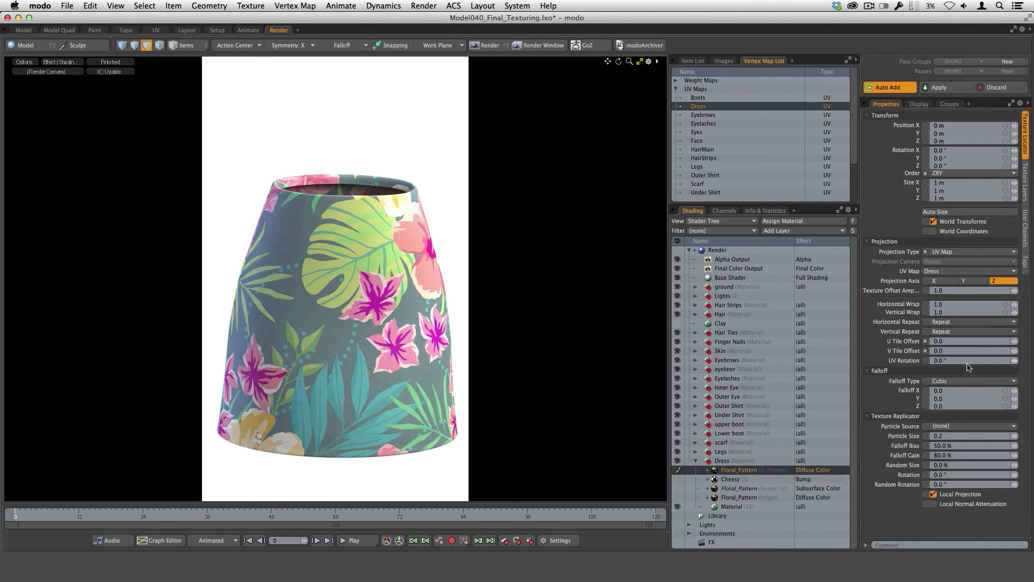
pyautogui.click(945, 305)
pyautogui.write('1')
pyautogui.press('Tab')
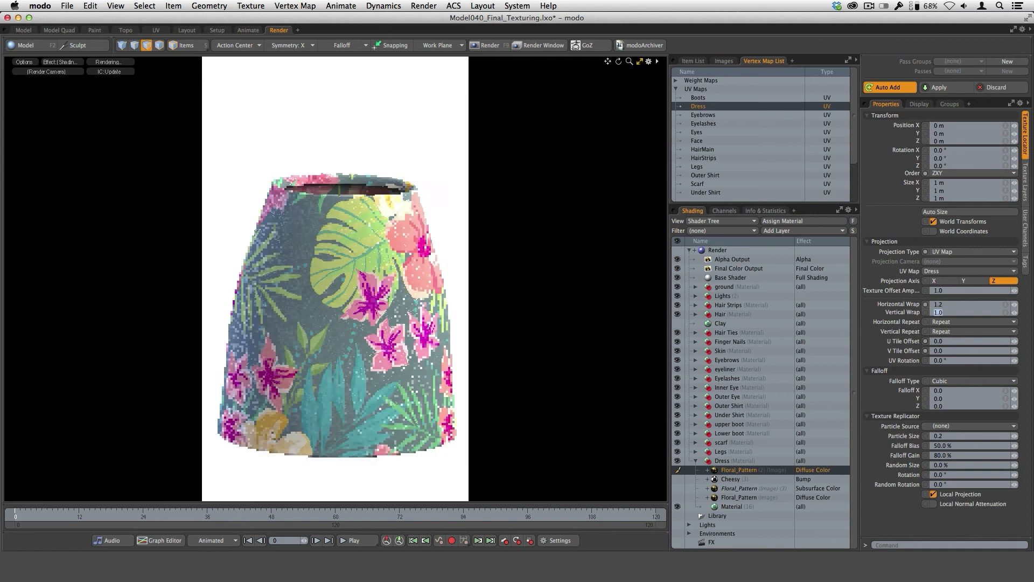
pyautogui.write('1')
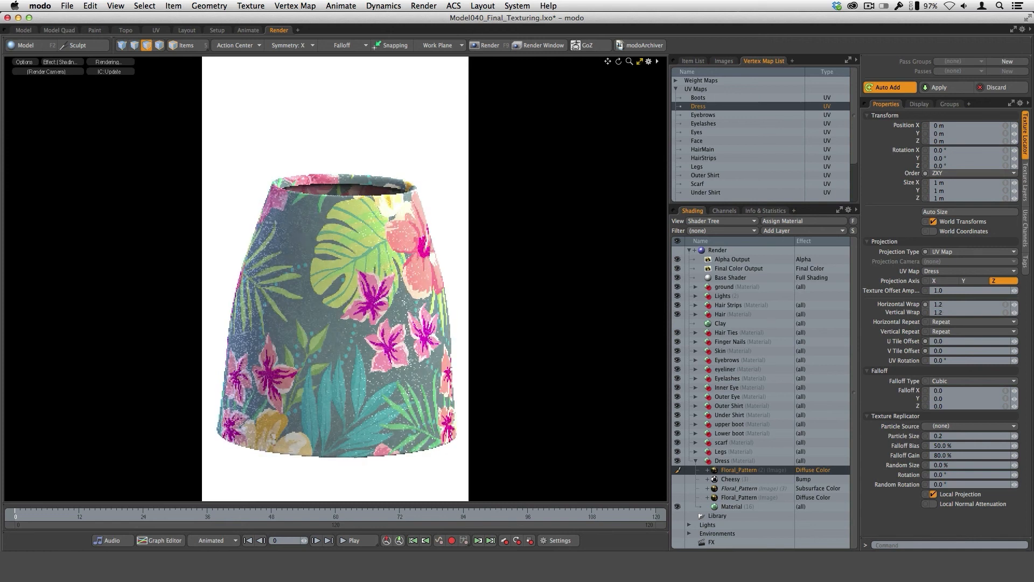
pyautogui.press('Return')
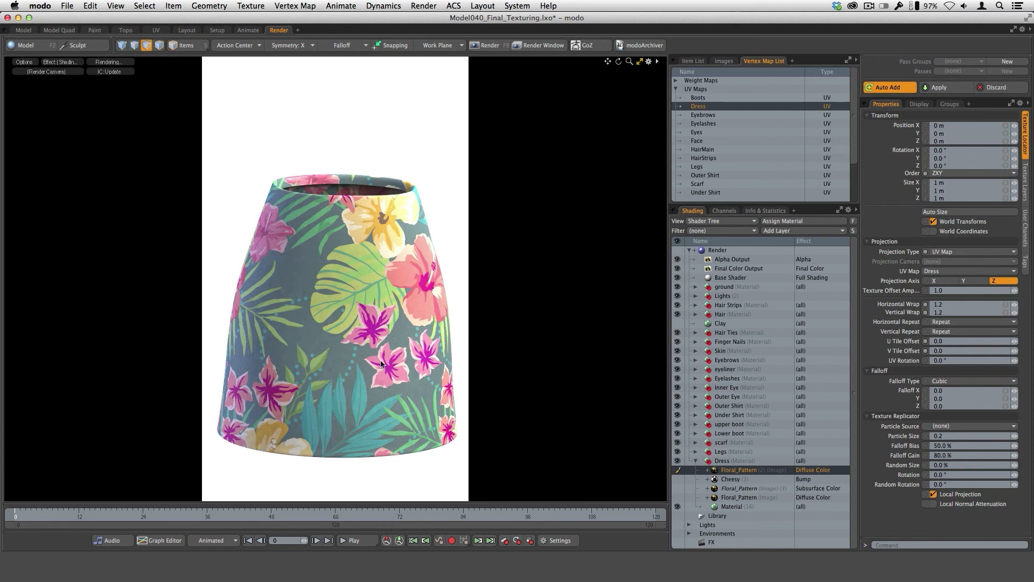
# Set the gamma of the new Floral_Pattern (2) image layer to 0.4546.
pyautogui.click(1026, 192)
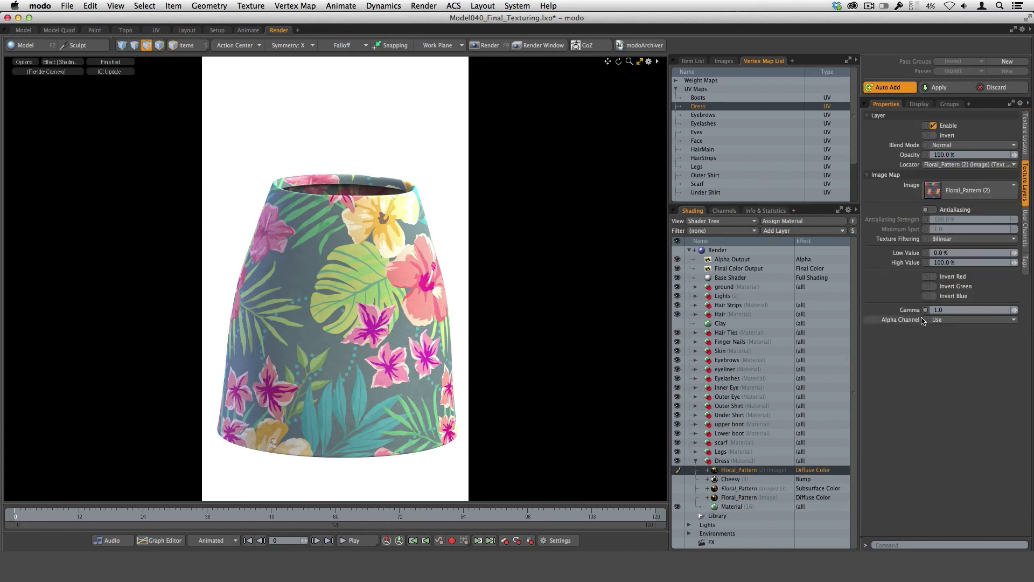
pyautogui.click(946, 311)
pyautogui.press('Return')
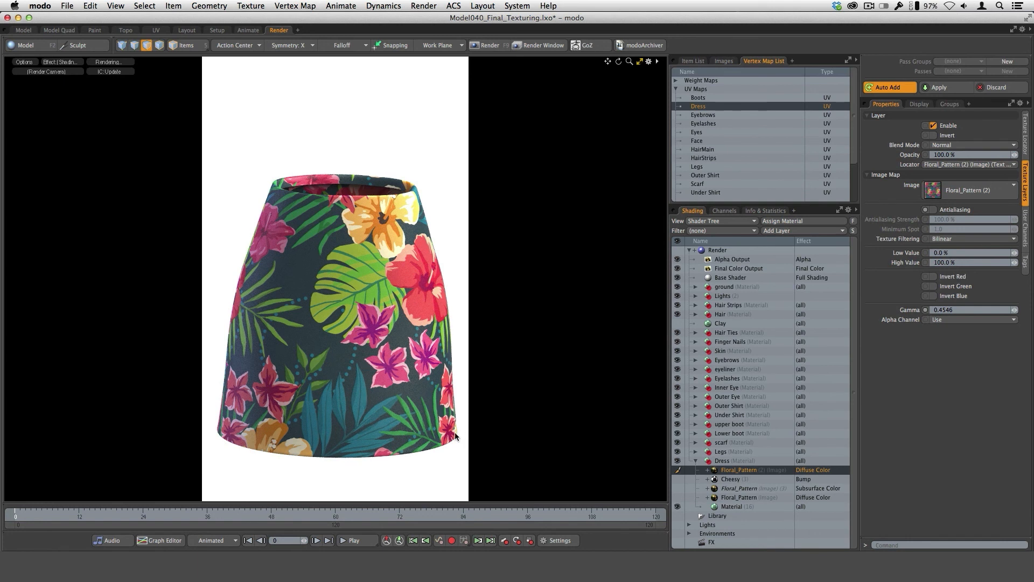
# Show the original Floral_Pattern layers instead of the new one and set the diffuse layer's U tile offset to -0.069 and V tile offset to 0.067.
pyautogui.click(733, 498)
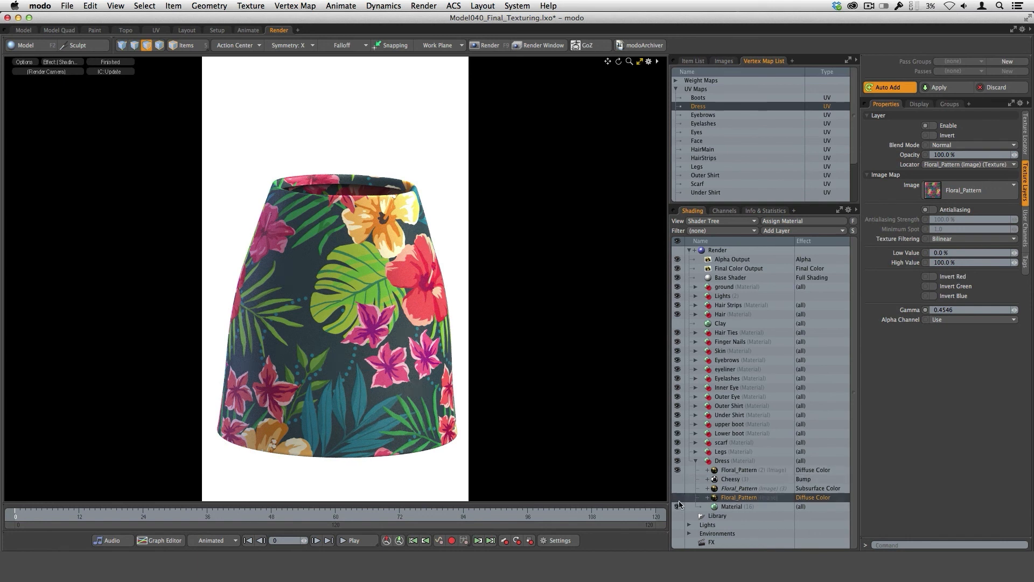
pyautogui.click(677, 470)
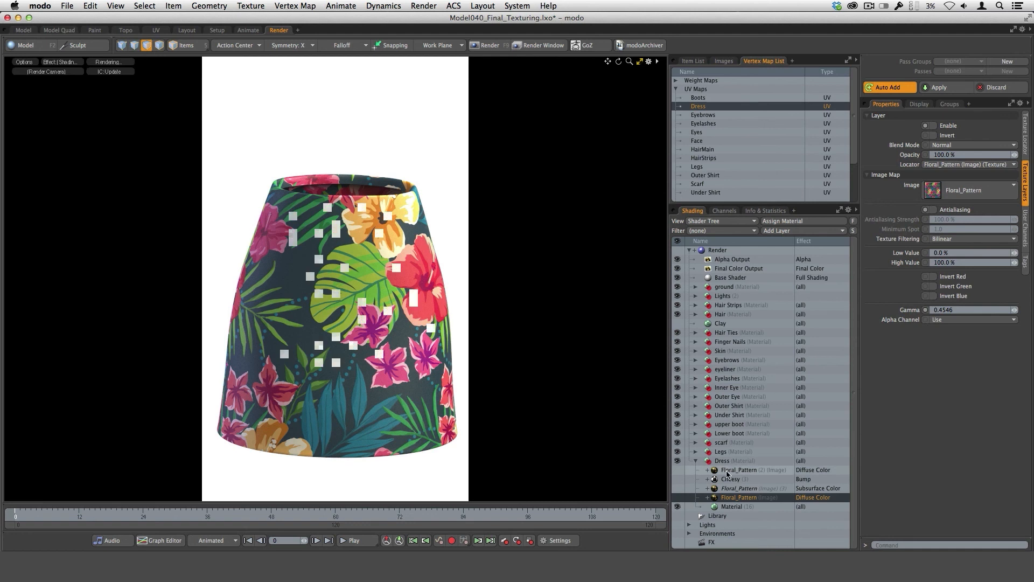
pyautogui.click(678, 497)
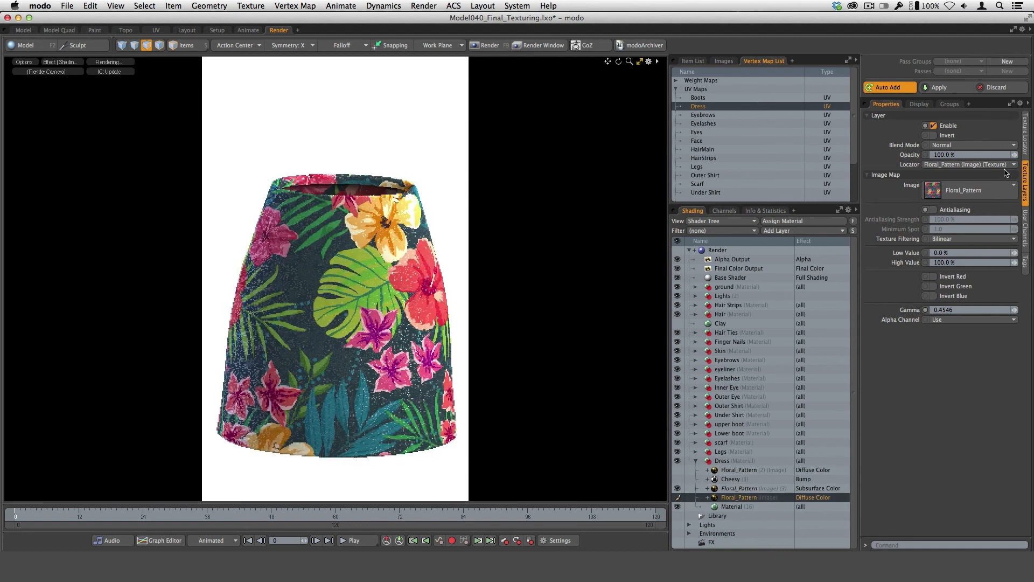
pyautogui.click(1025, 135)
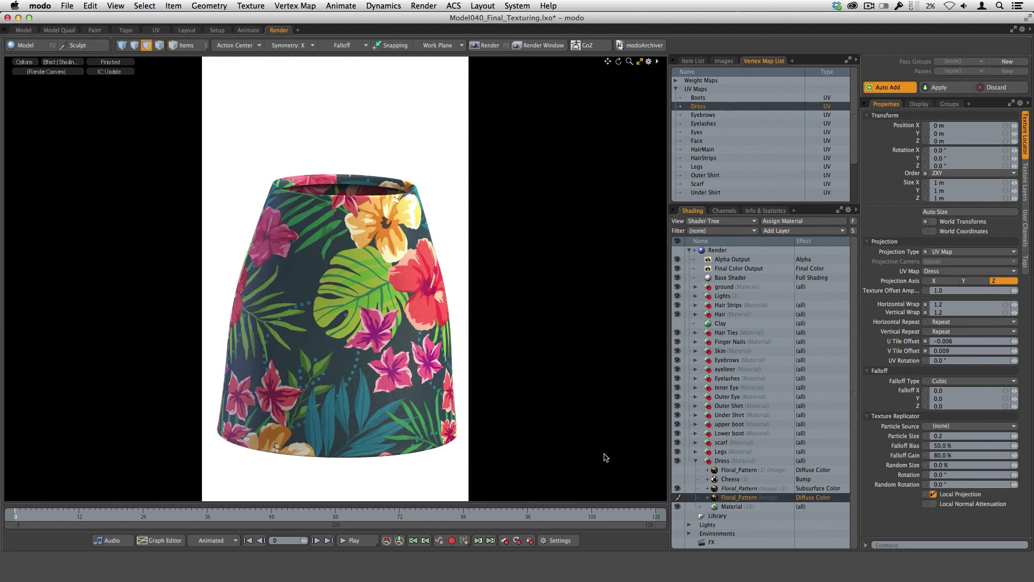
pyautogui.moveTo(1015, 345); pyautogui.dragTo(971, 375)
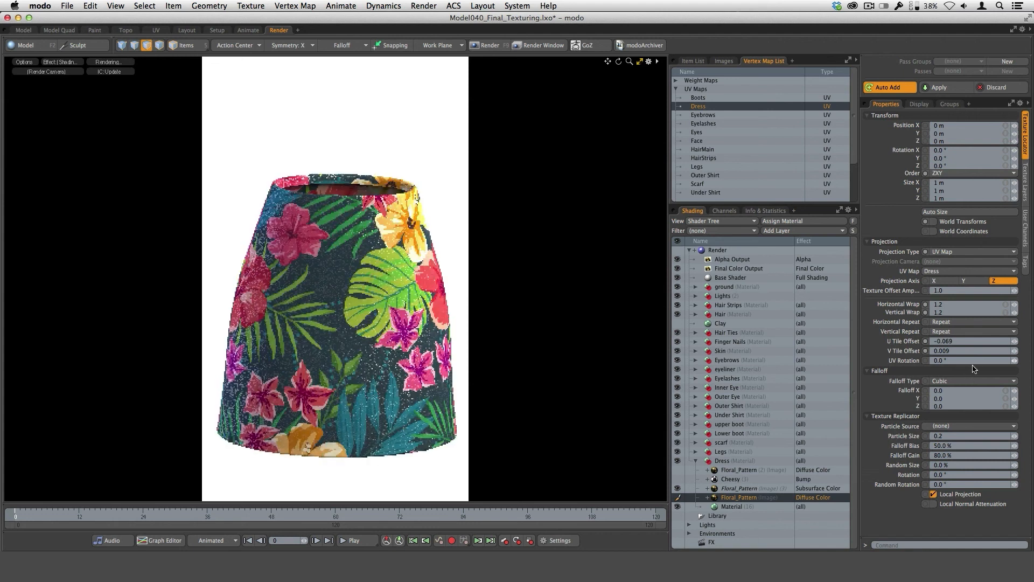
pyautogui.click(1015, 353)
pyautogui.moveTo(1014, 352); pyautogui.dragTo(1033, 351)
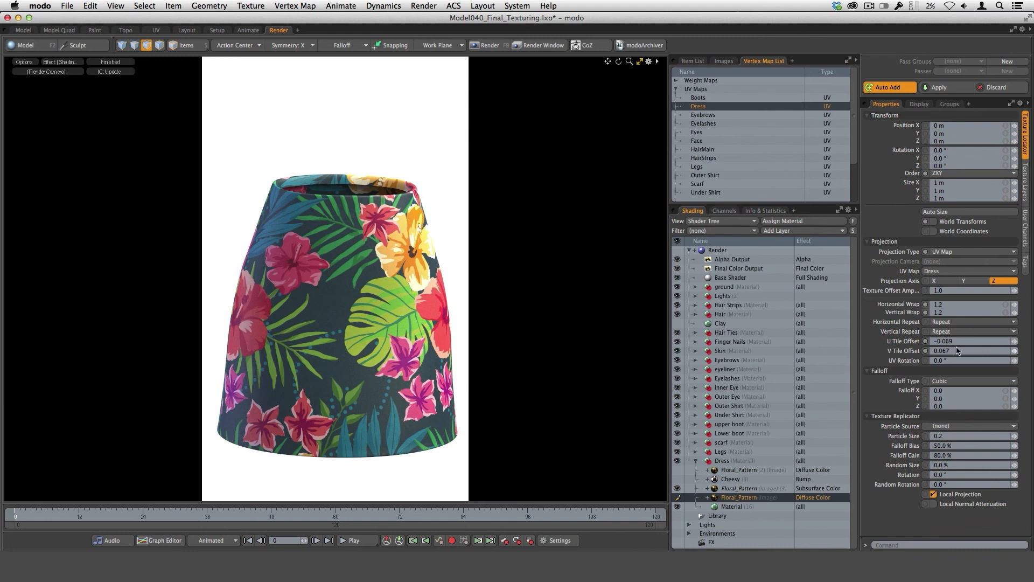
# Set the UV rotation of the original diffuse Floral_Pattern layer to 15°.
pyautogui.click(952, 362)
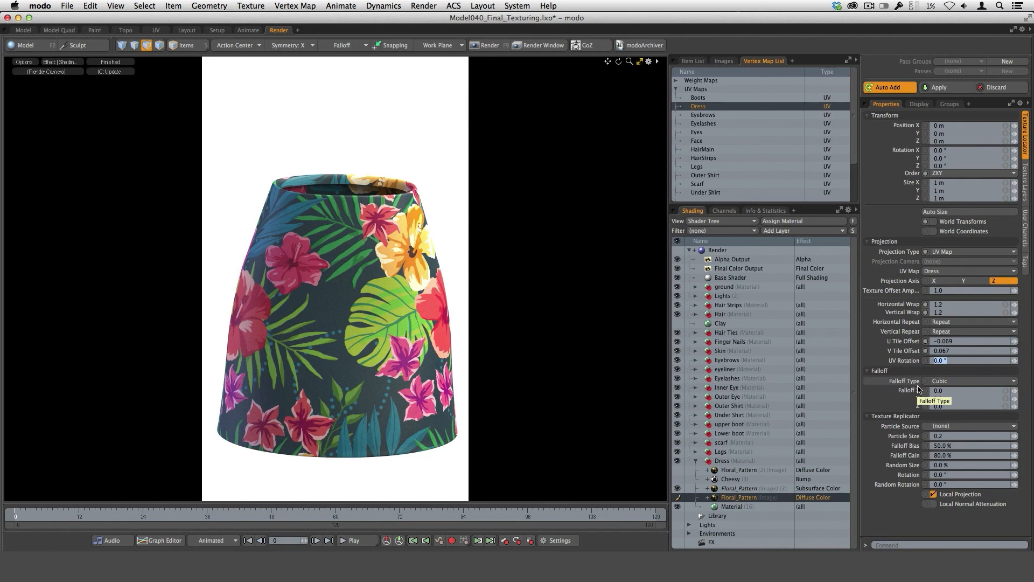
pyautogui.write('15')
pyautogui.press('Return')
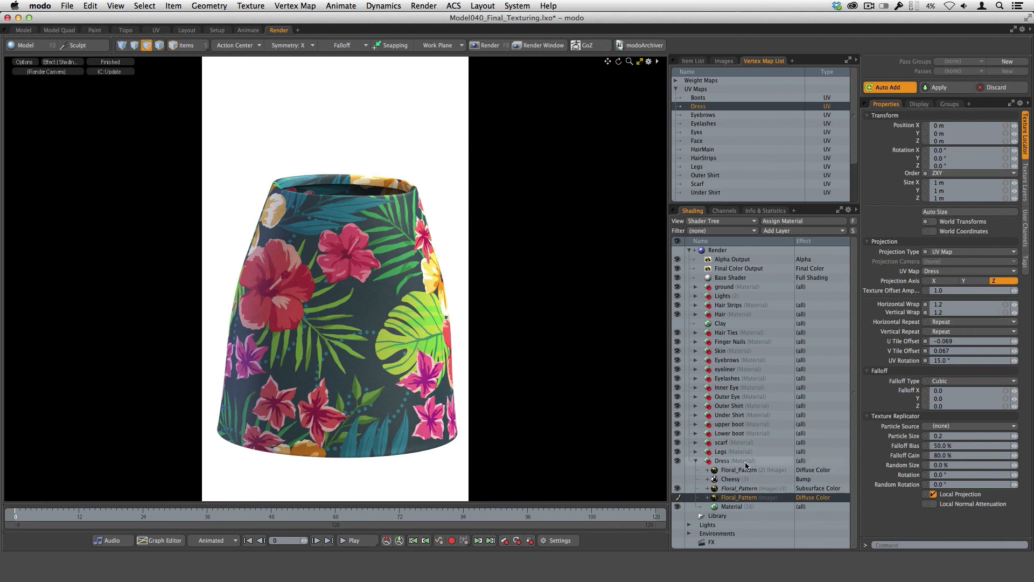
# Try the Reset and Edge horizontal repeat modes on the original Floral_Pattern layer and restore Repeat.
pyautogui.click(969, 322)
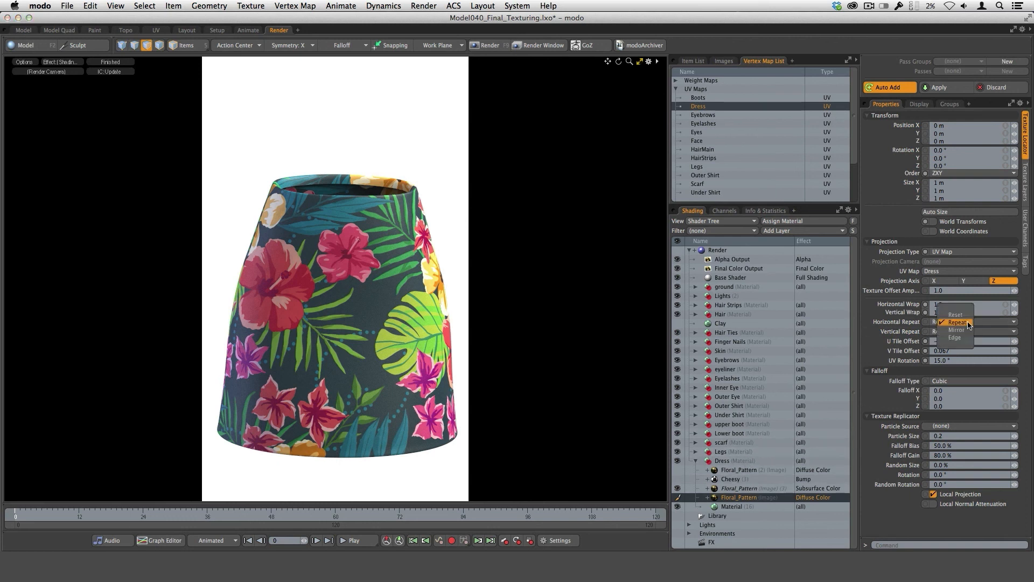
pyautogui.click(956, 315)
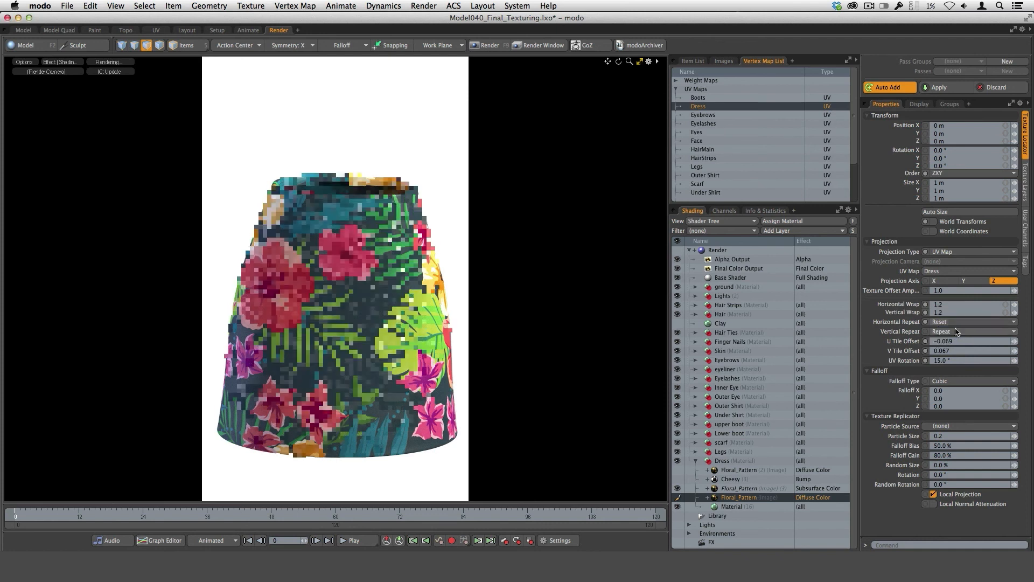
pyautogui.click(956, 323)
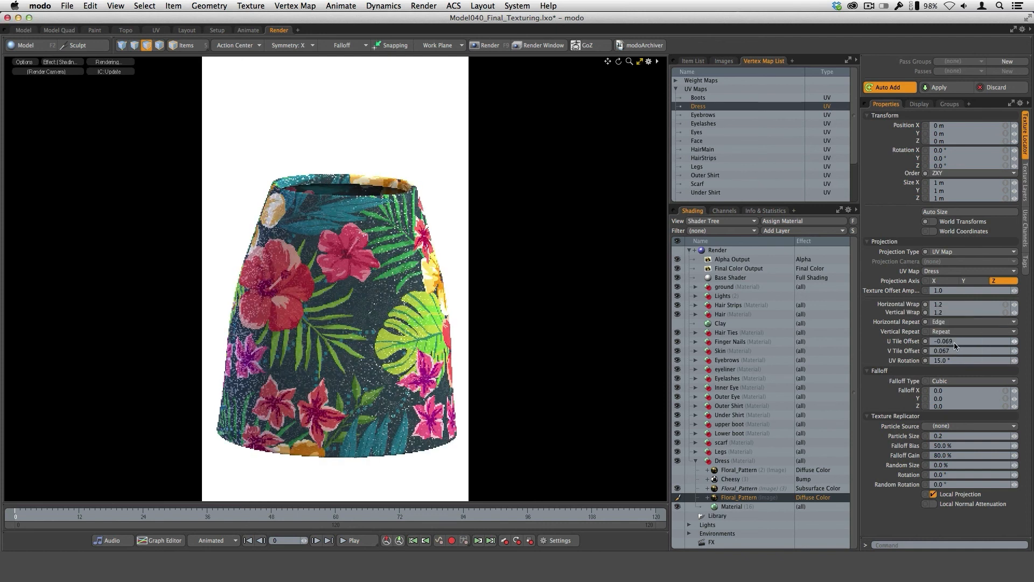
pyautogui.click(952, 344)
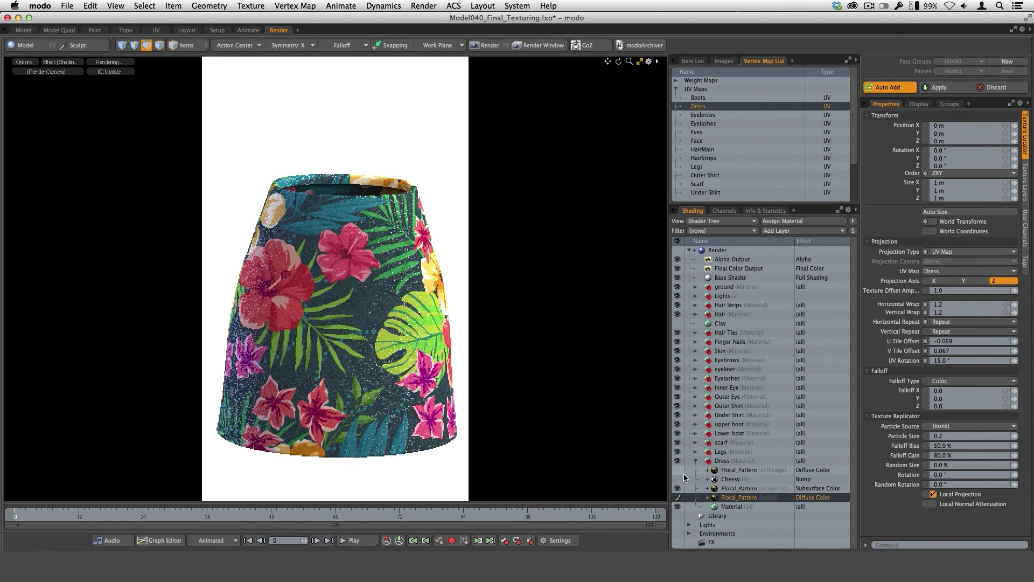
# Show the new Floral_Pattern (2) layer in place of the original two and create an instance of it above it.
pyautogui.click(679, 470)
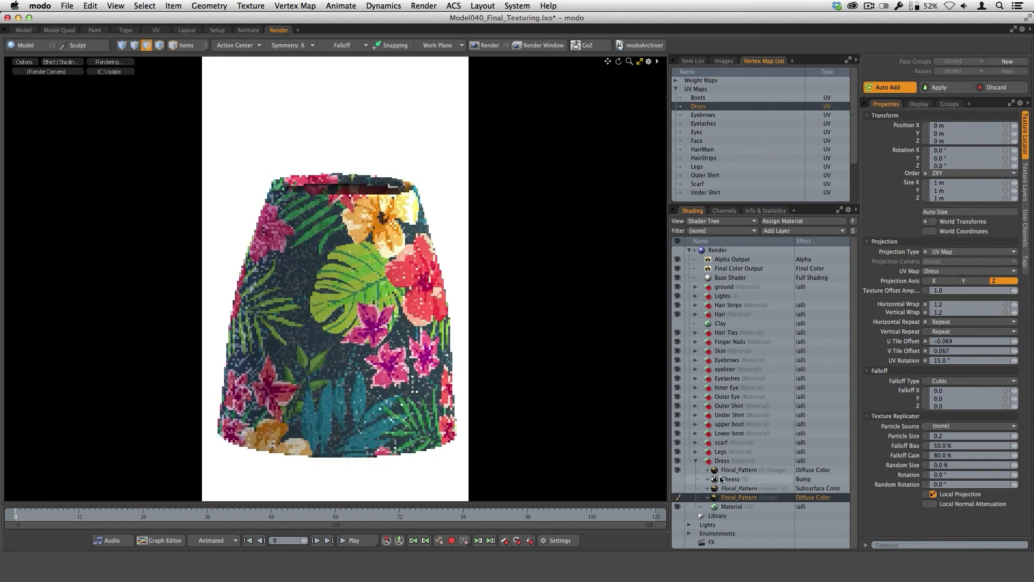
pyautogui.click(812, 470)
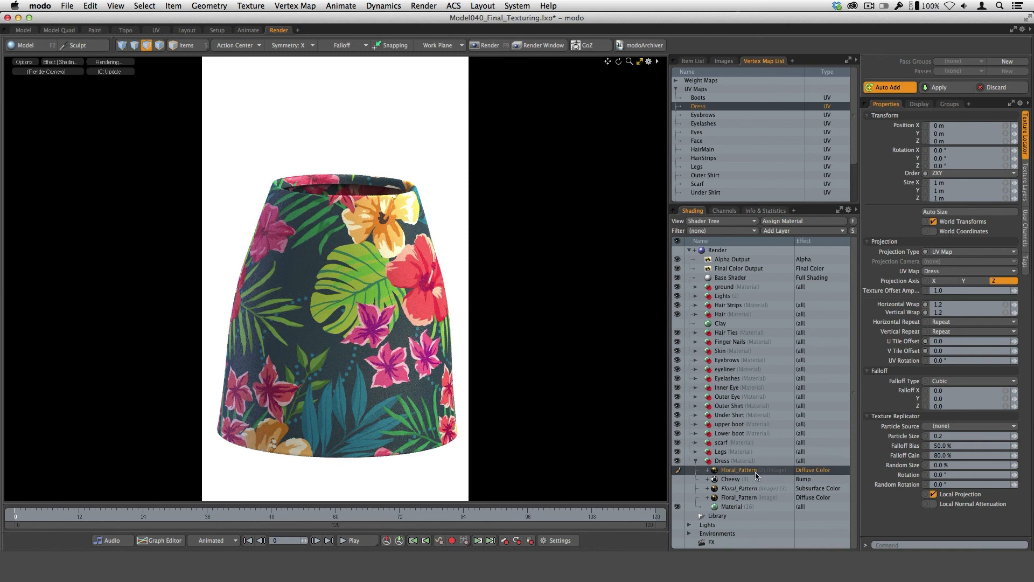
pyautogui.moveTo(748, 471); pyautogui.dragTo(749, 509)
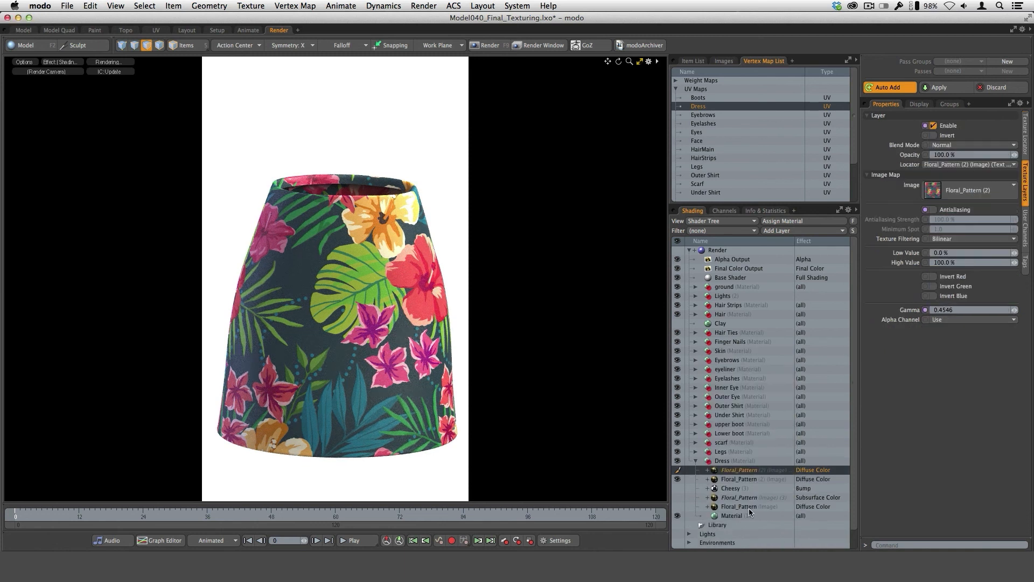
# Assign the Subsurface Color effect to the instance of the Floral_Pattern (2) layer.
pyautogui.click(822, 470)
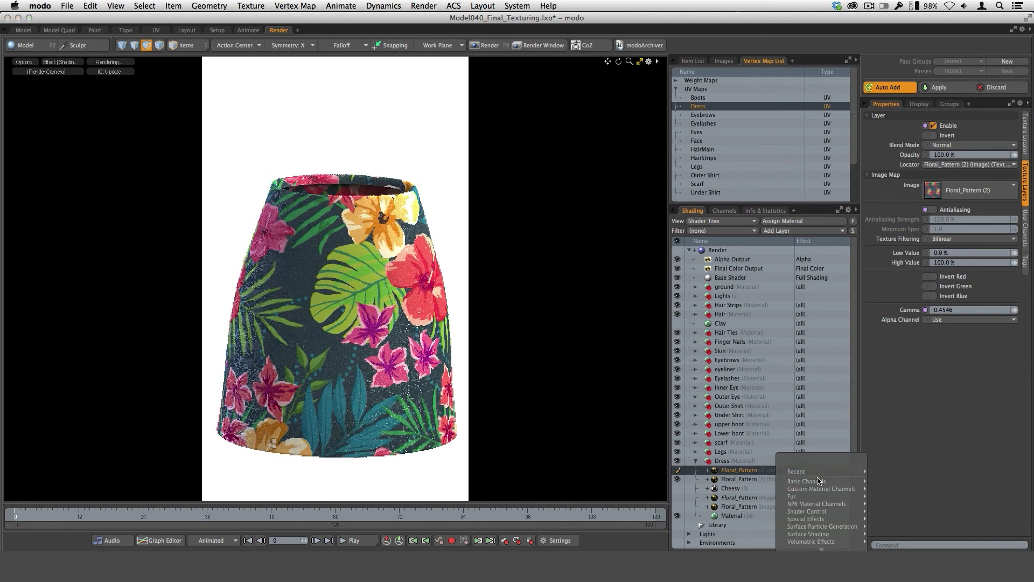
pyautogui.moveTo(814, 482)
pyautogui.moveTo(905, 549)
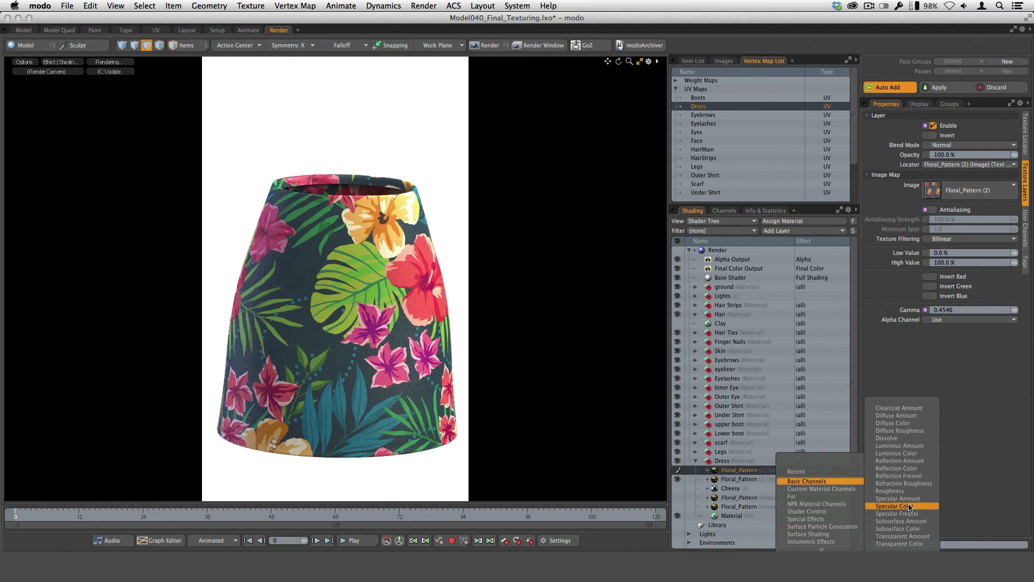
pyautogui.click(918, 529)
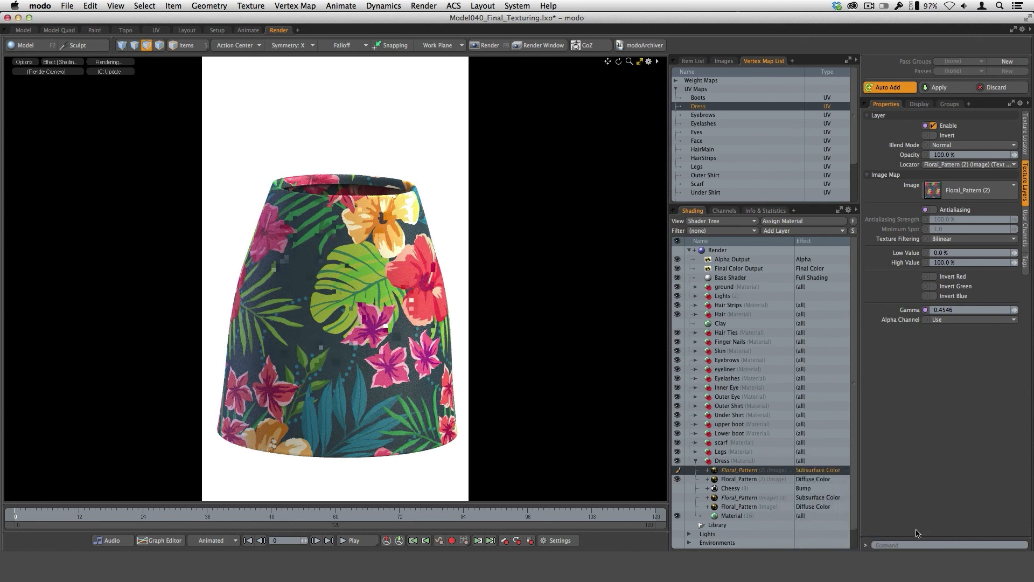
# Set the Dress material's subsurface amount to 100% and make the Cheesy bump layer visible again.
pyautogui.click(732, 516)
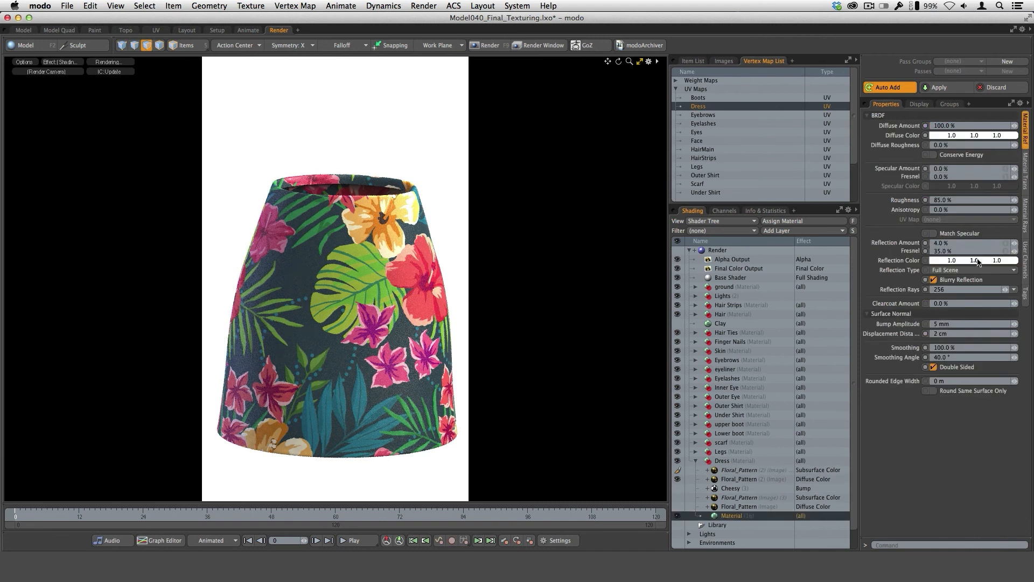
pyautogui.click(1026, 174)
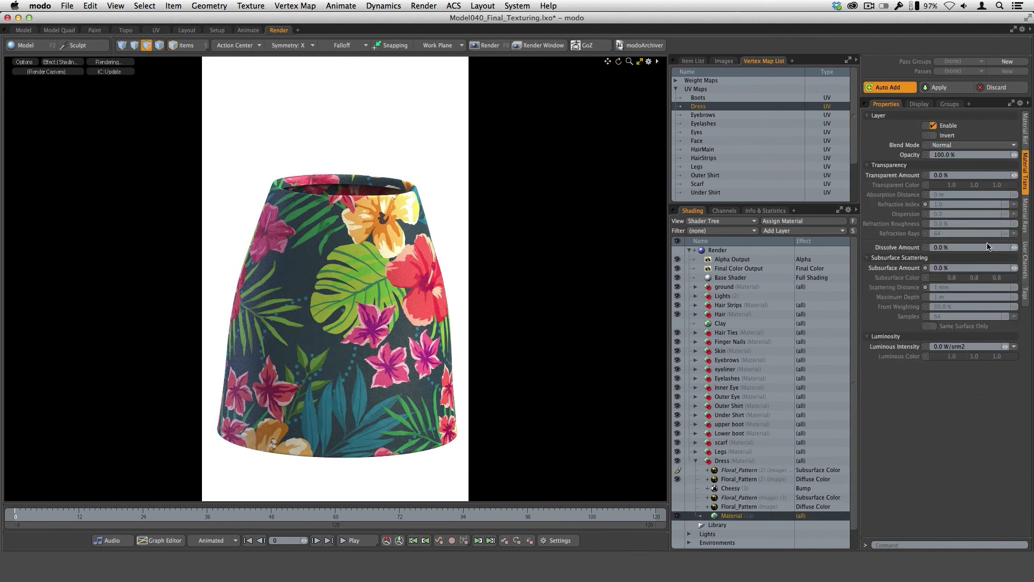
pyautogui.click(950, 268)
pyautogui.write('100')
pyautogui.press('Return')
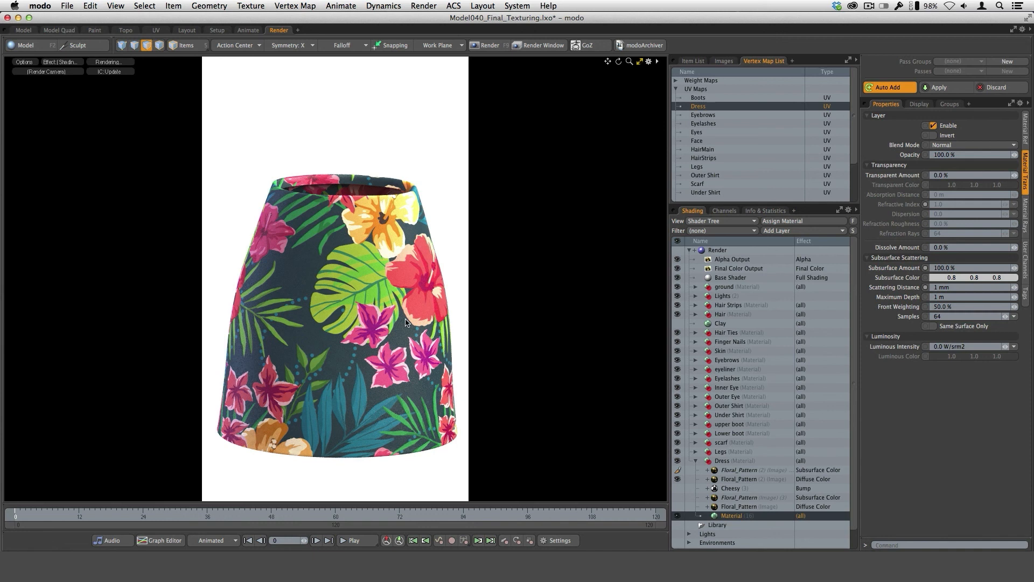
pyautogui.click(678, 488)
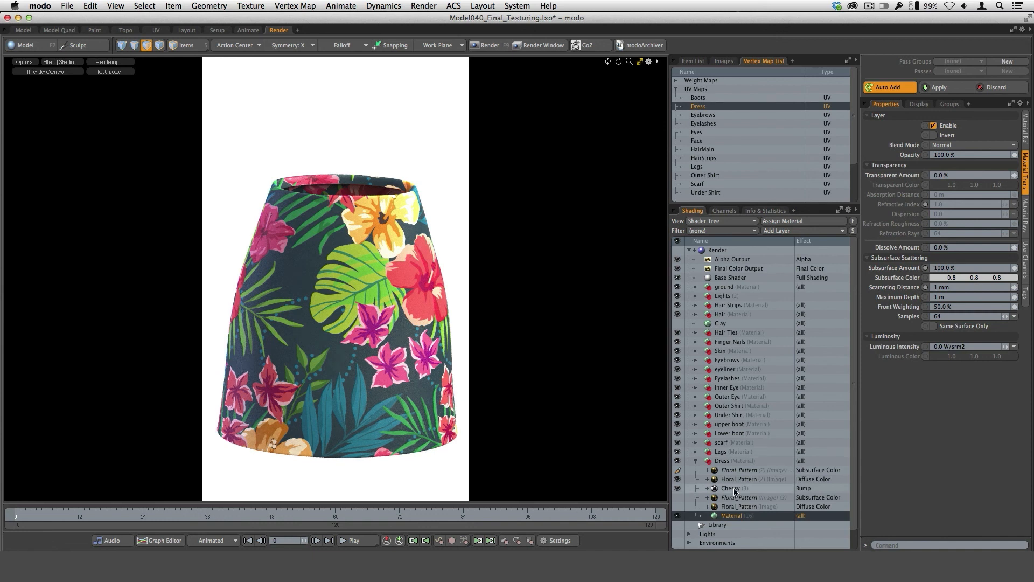
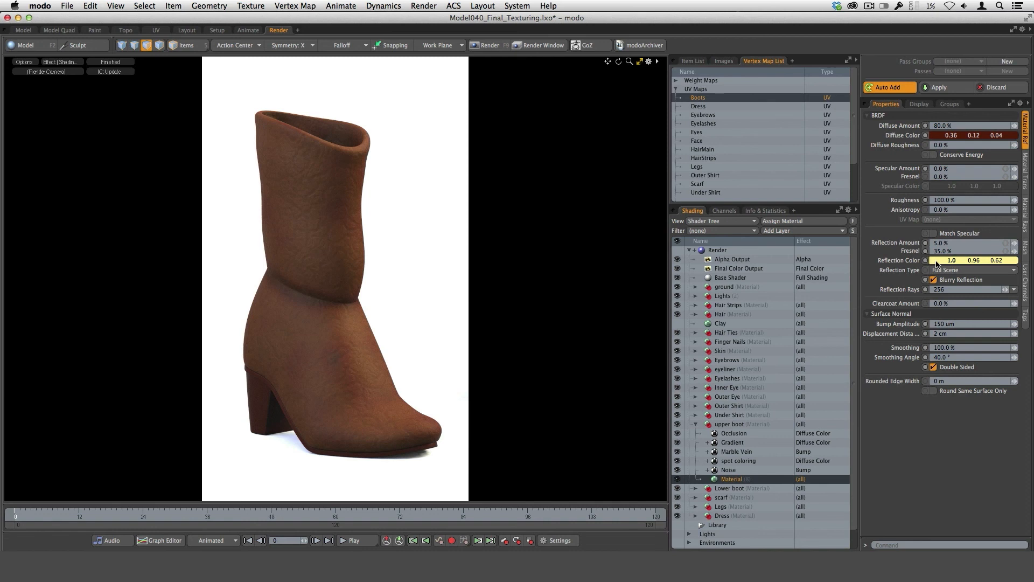
# Examine the upper boot material's reflection, transparency and subsurface settings.
pyautogui.click(938, 263)
pyautogui.click(1025, 173)
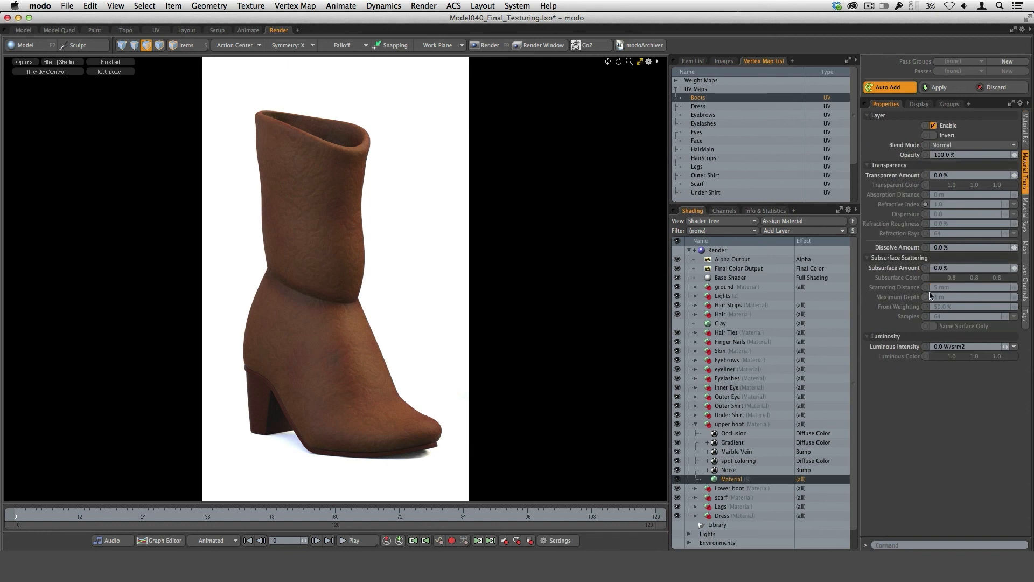
pyautogui.click(1027, 144)
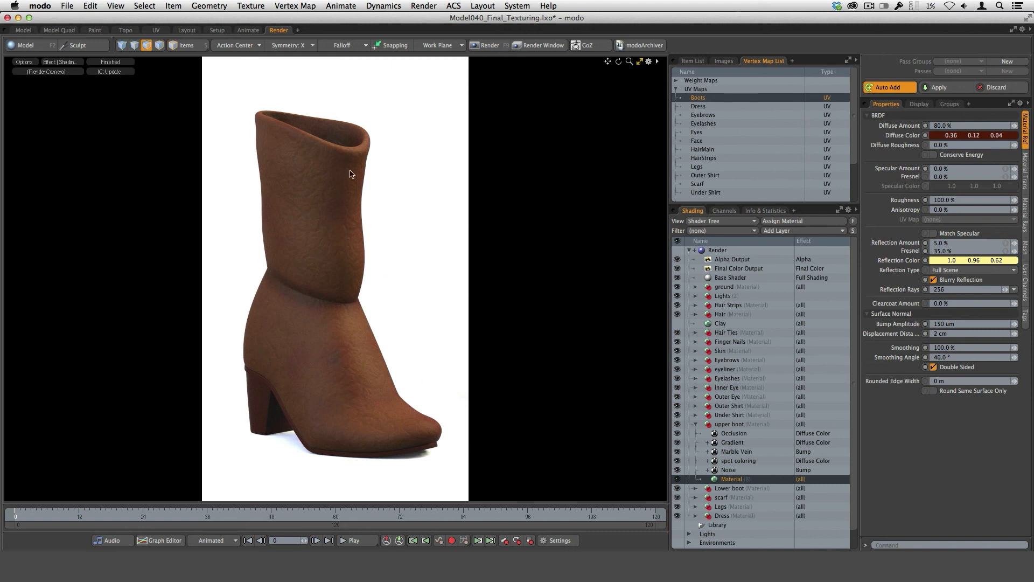
# Try the upper boot material with Double Sided off while looking into the boot's opening, and turn it back on.
pyautogui.keyDown('alt'); pyautogui.moveTo(352, 186); pyautogui.dragTo(351, 213); pyautogui.keyUp('alt')
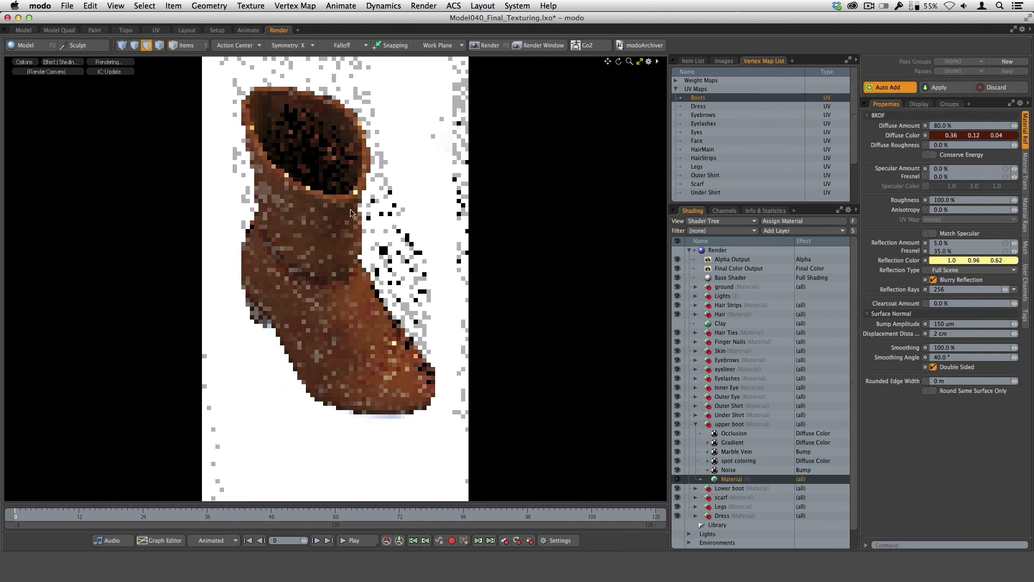
pyautogui.click(933, 367)
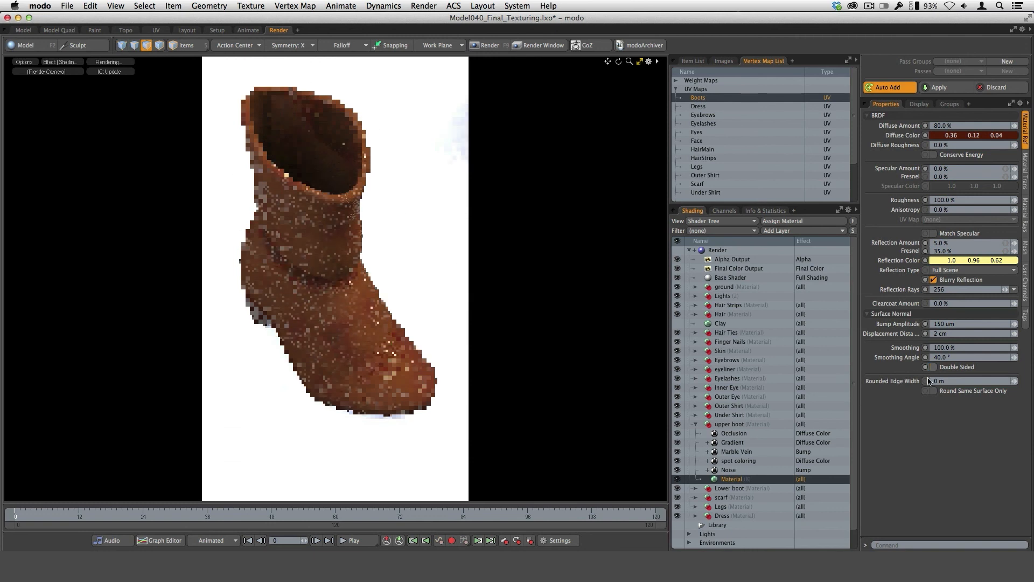
pyautogui.keyDown('alt'); pyautogui.moveTo(564, 341); pyautogui.dragTo(376, 379); pyautogui.keyUp('alt')
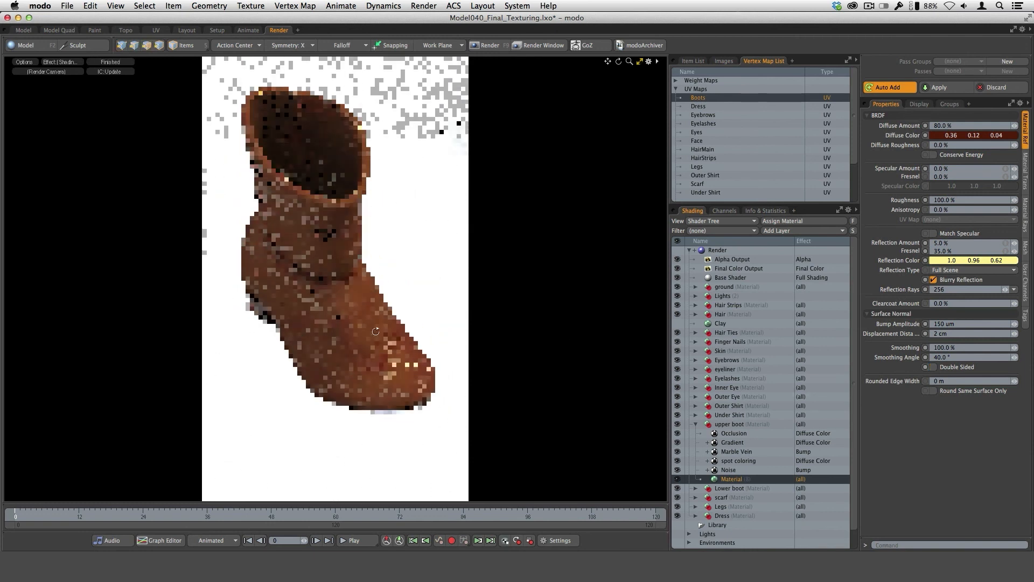
pyautogui.keyDown('alt'); pyautogui.moveTo(375, 331); pyautogui.dragTo(379, 309); pyautogui.keyUp('alt')
pyautogui.click(934, 367)
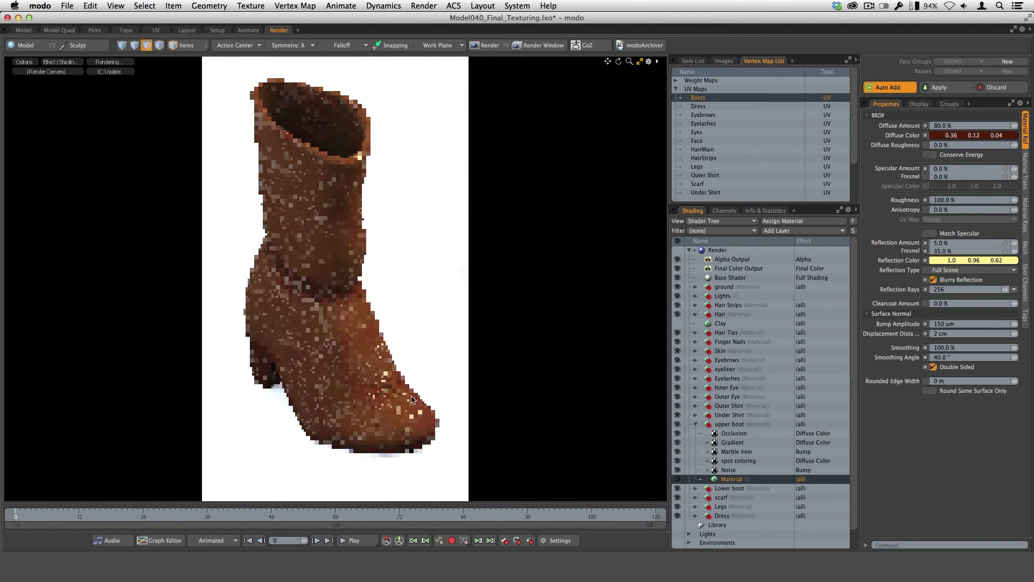
pyautogui.moveTo(411, 400)
pyautogui.keyDown('alt'); pyautogui.mouseDown()
pyautogui.moveTo(423, 390)
pyautogui.moveTo(425, 404)
pyautogui.mouseUp(); pyautogui.keyUp('alt')
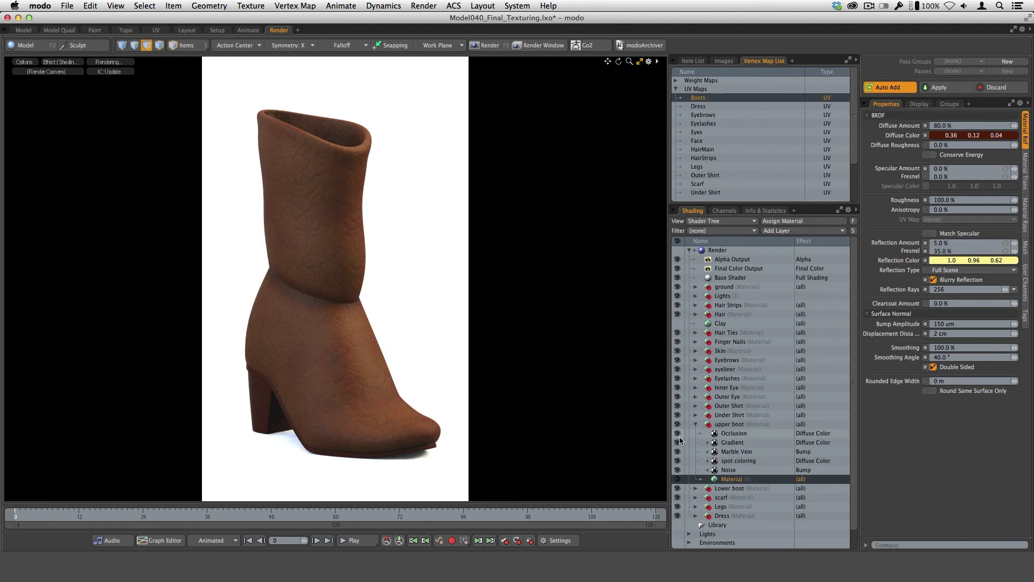
# Hide the upper boot's Occlusion, Gradient, Marble Vein and spot coloring layers, keeping only the Noise bump layer visible above the base material.
pyautogui.moveTo(678, 434); pyautogui.dragTo(678, 462)
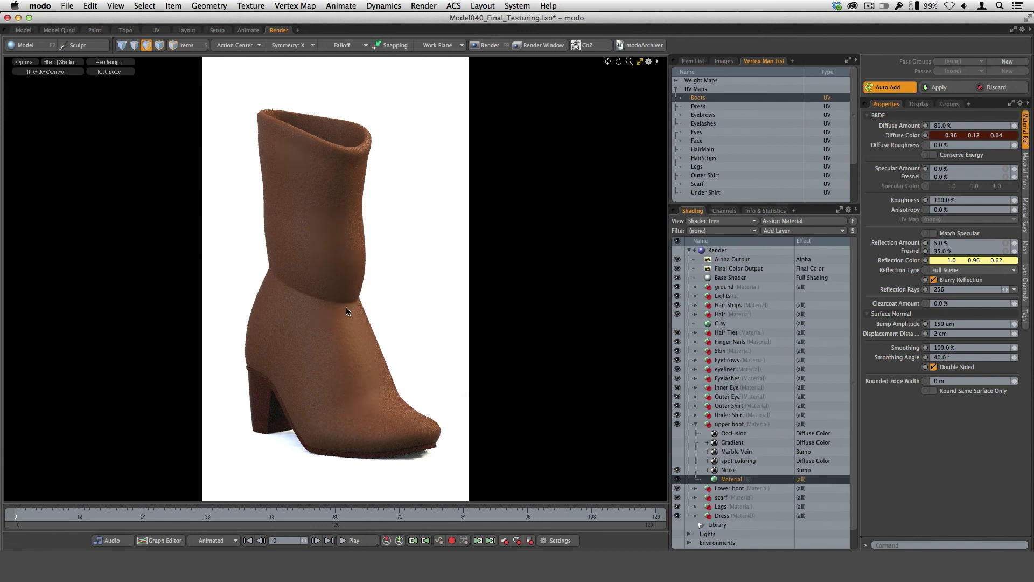
pyautogui.click(678, 460)
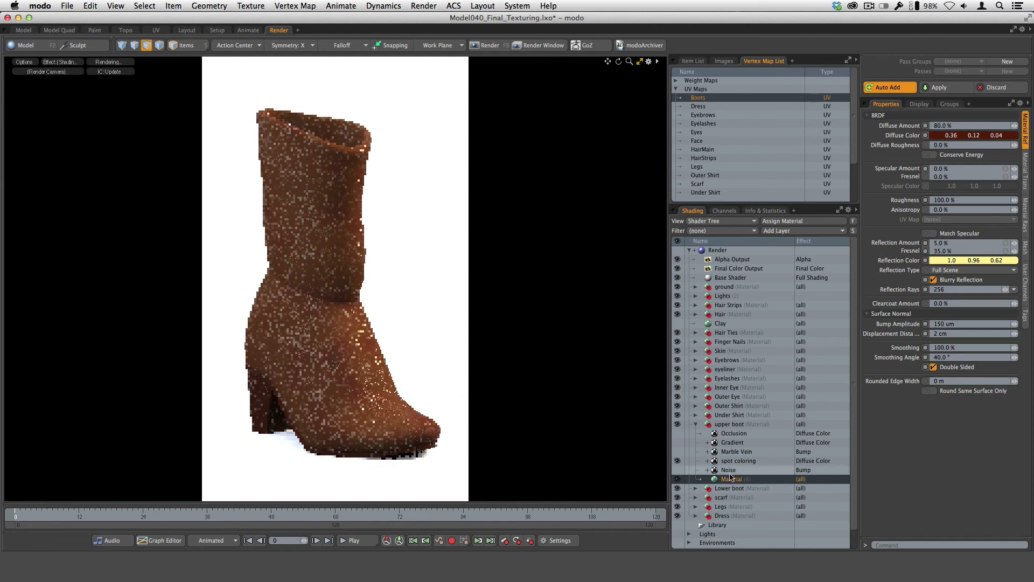
pyautogui.click(731, 470)
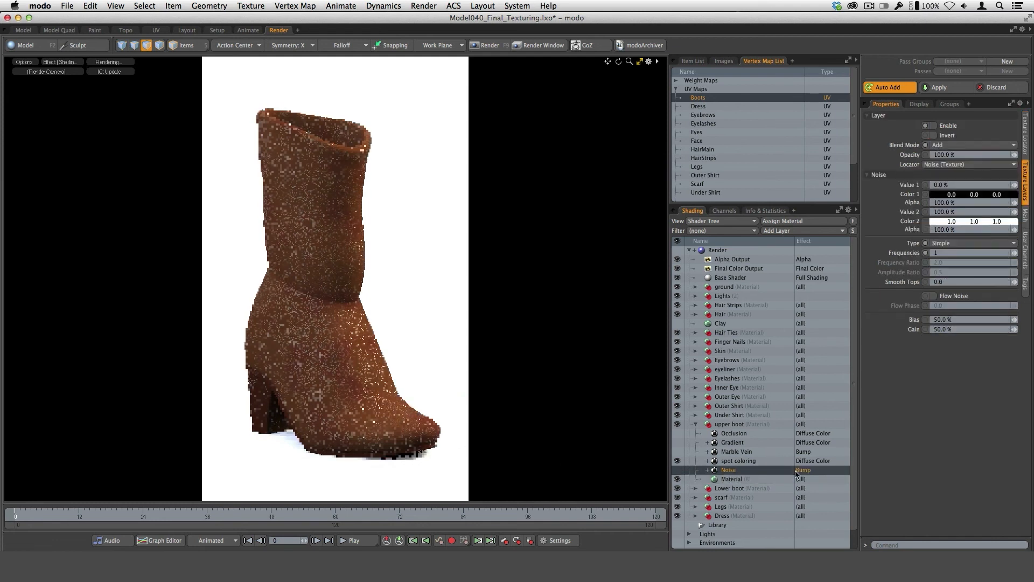
pyautogui.click(677, 470)
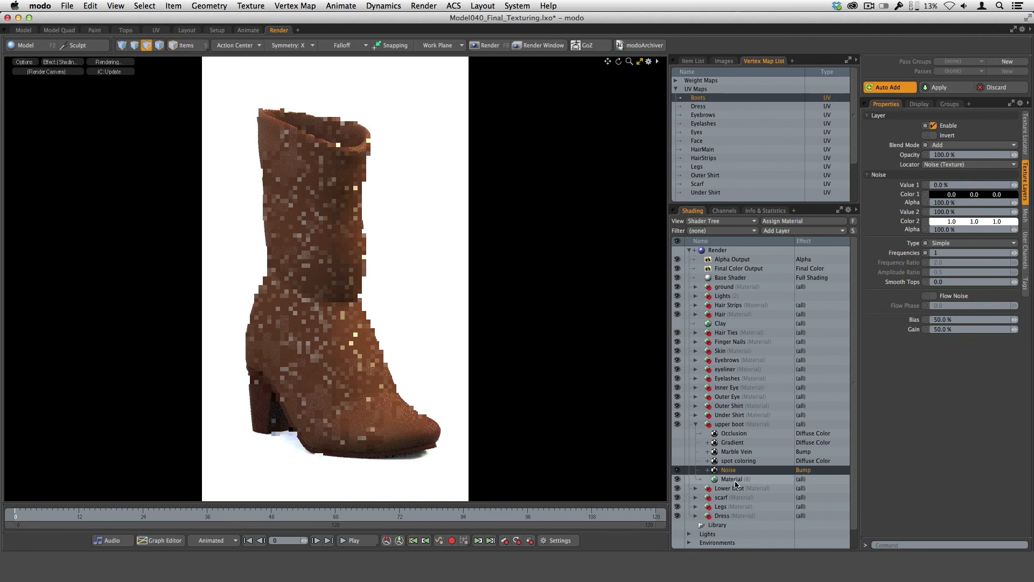
# Examine the settings of the upper boot's Noise bump layer and its base material.
pyautogui.click(733, 480)
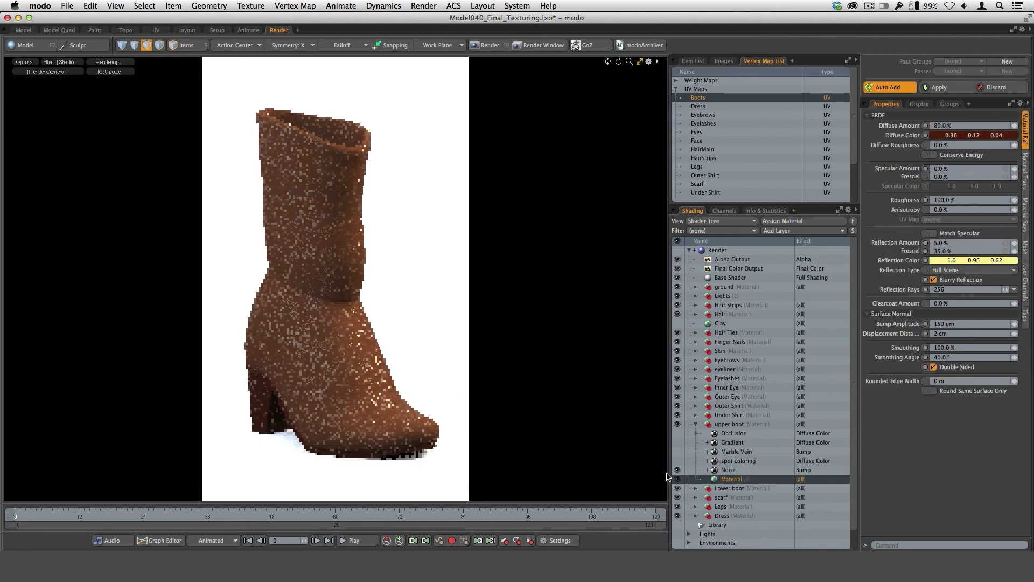
pyautogui.click(732, 473)
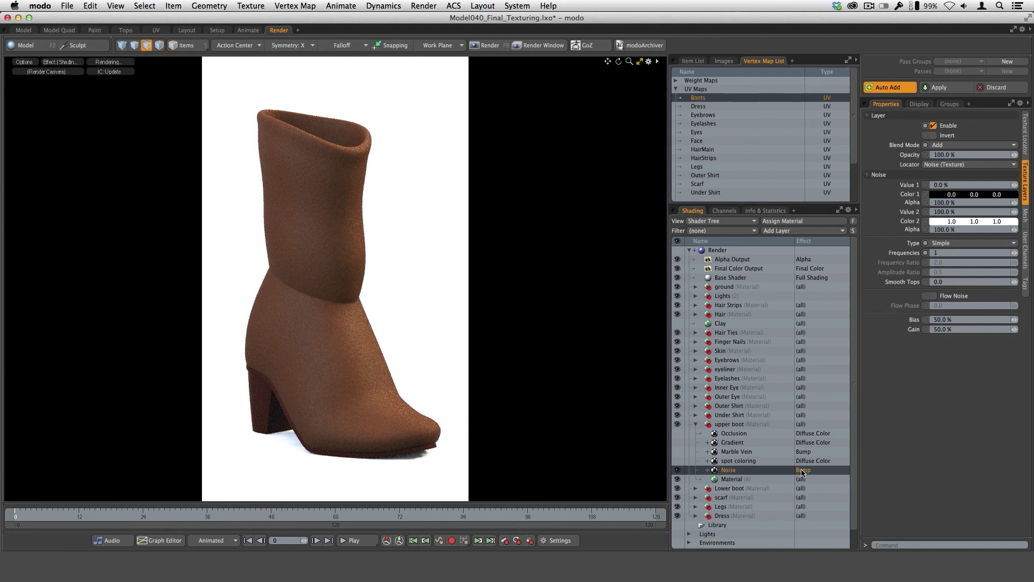
pyautogui.click(736, 480)
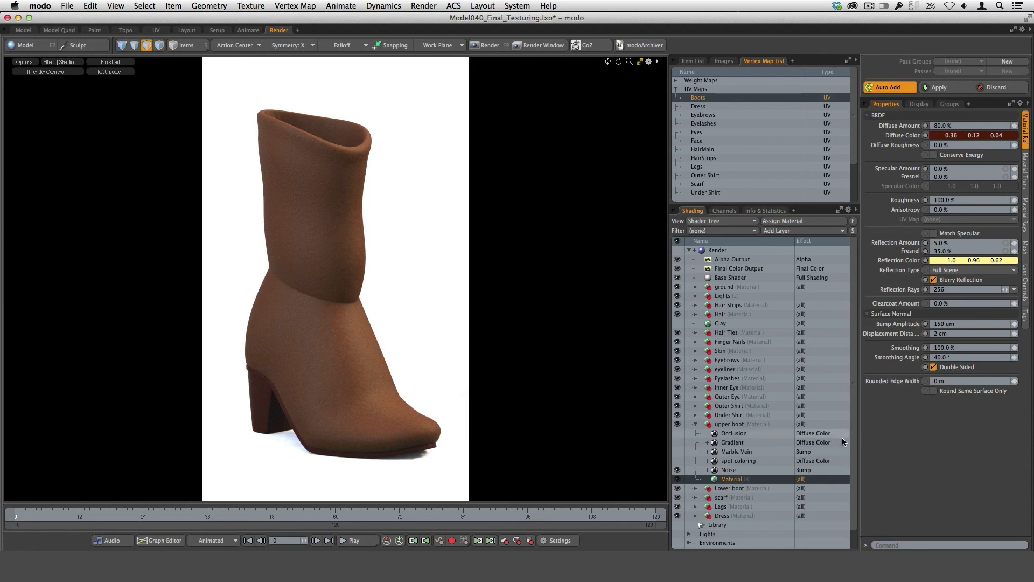
# Hide the upper boot's Noise layer and show the spot coloring layer in its place, selecting it.
pyautogui.click(733, 471)
pyautogui.click(678, 470)
pyautogui.click(678, 461)
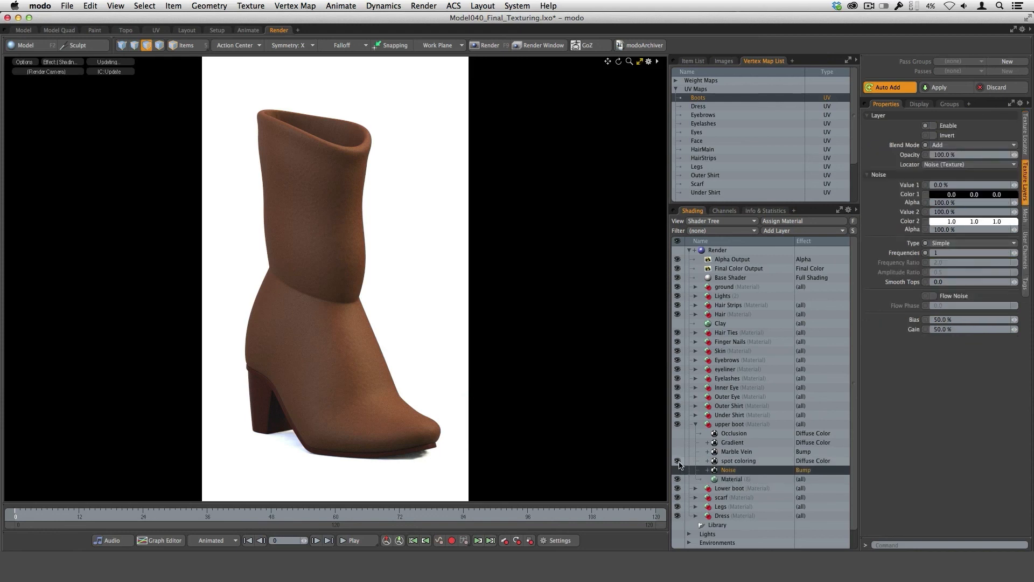
pyautogui.click(735, 463)
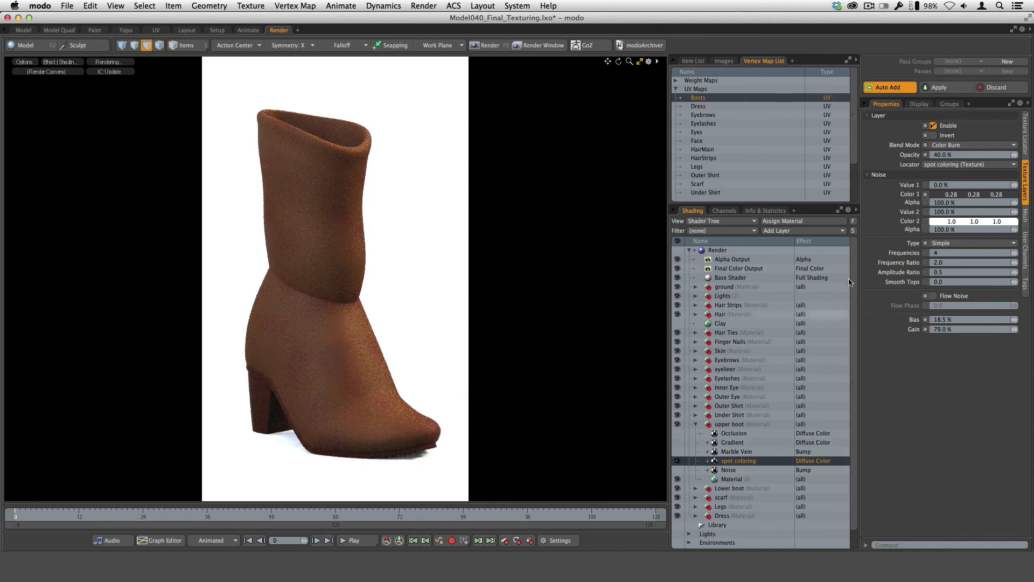
# Set the spot coloring layer's blend mode to Normal and its opacity to 100%.
pyautogui.click(959, 146)
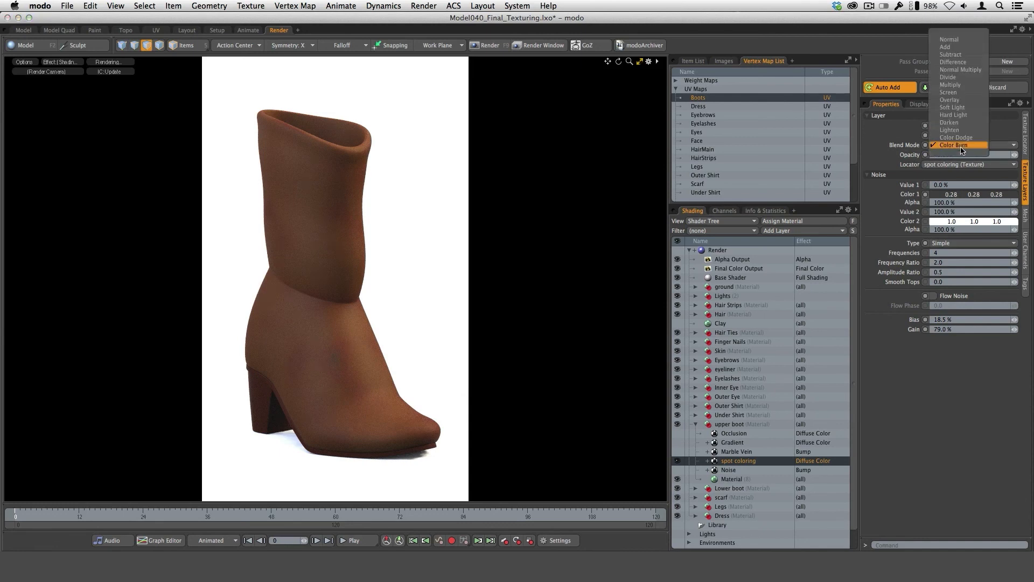
pyautogui.click(961, 44)
pyautogui.click(963, 155)
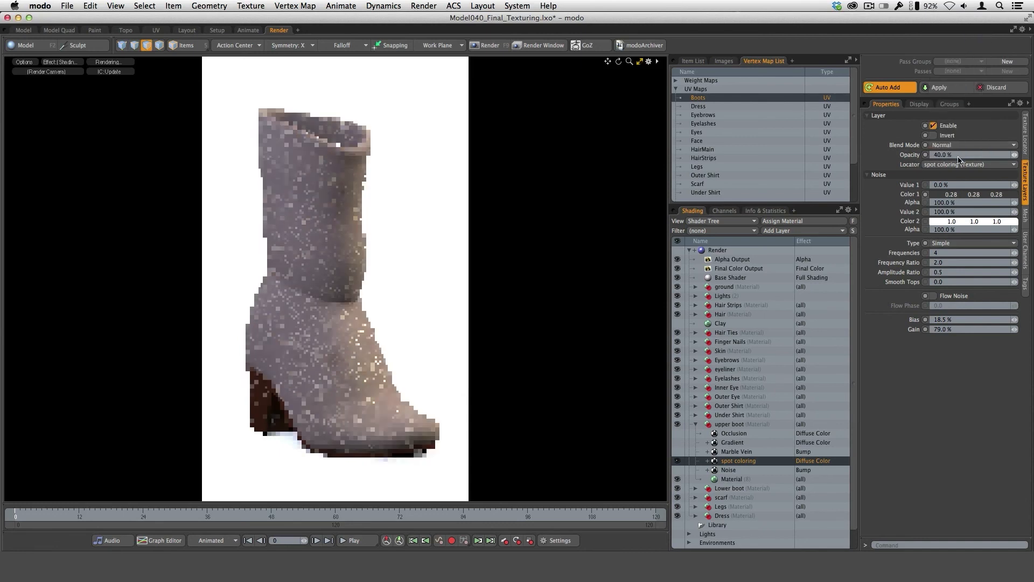
pyautogui.write('100')
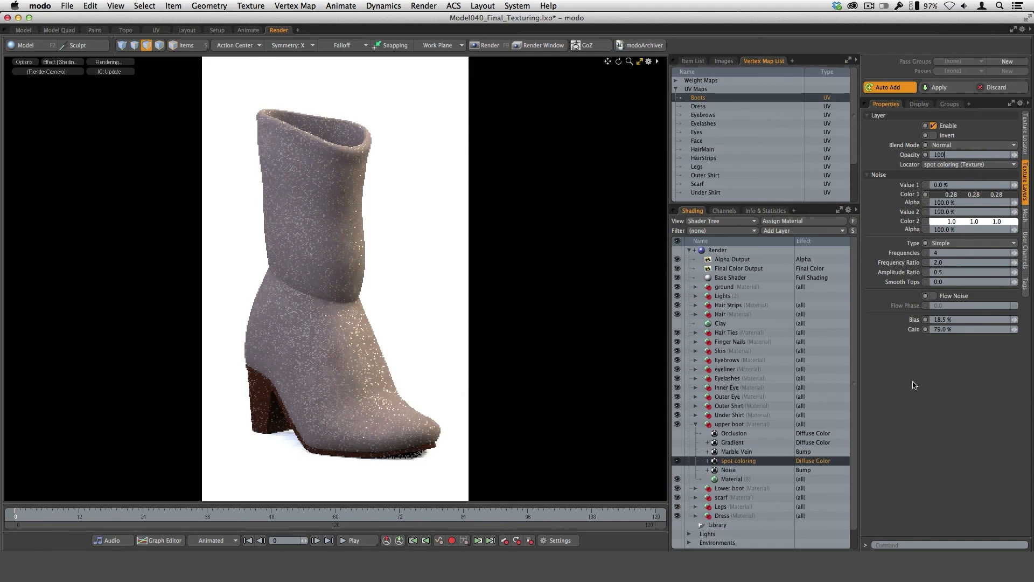
pyautogui.press('Return')
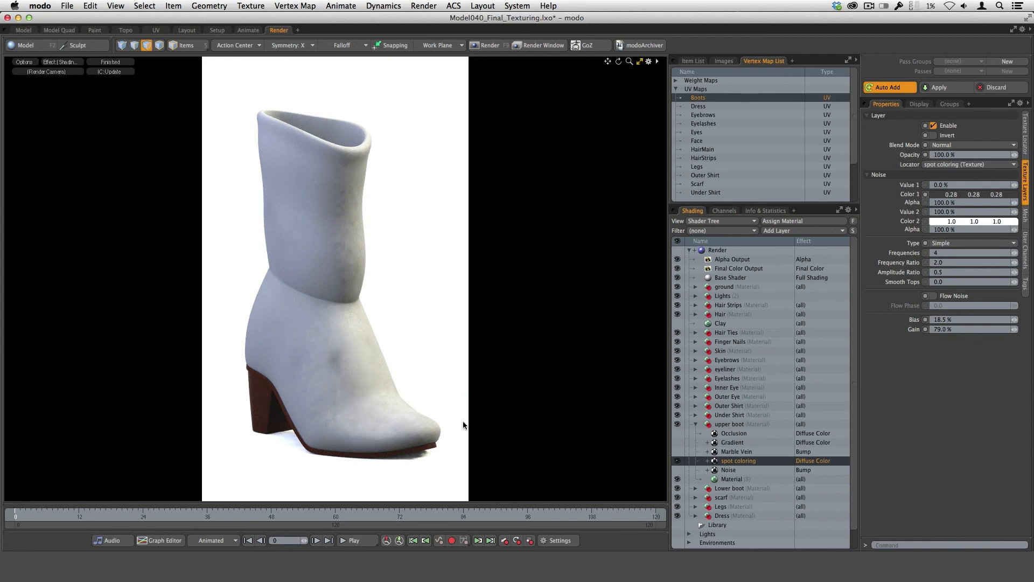
# Compare the Color Burn and Color Dodge blend modes on the spot coloring layer and restore Color Burn at 40% opacity.
pyautogui.click(956, 148)
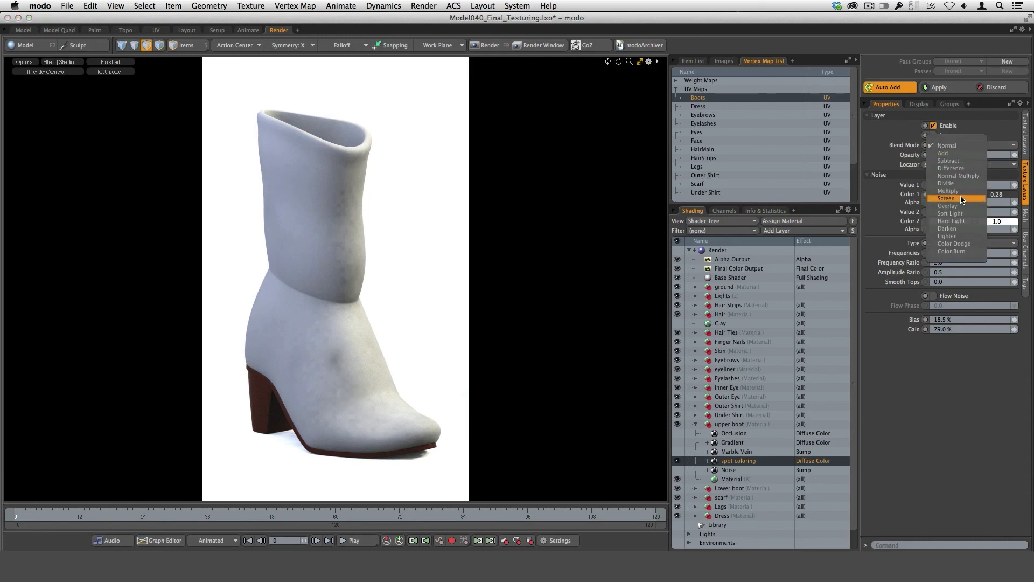
pyautogui.click(968, 252)
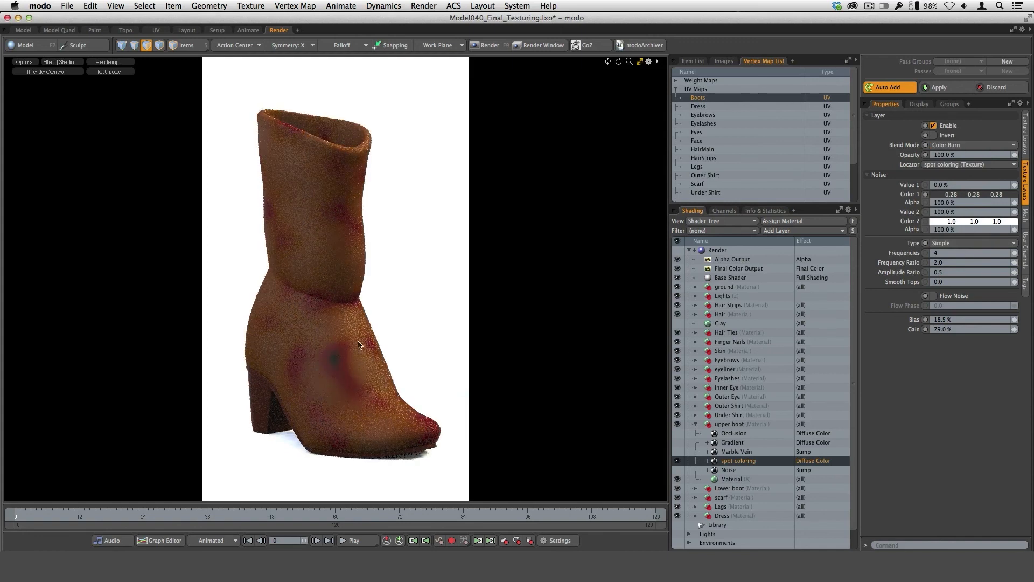
pyautogui.click(959, 146)
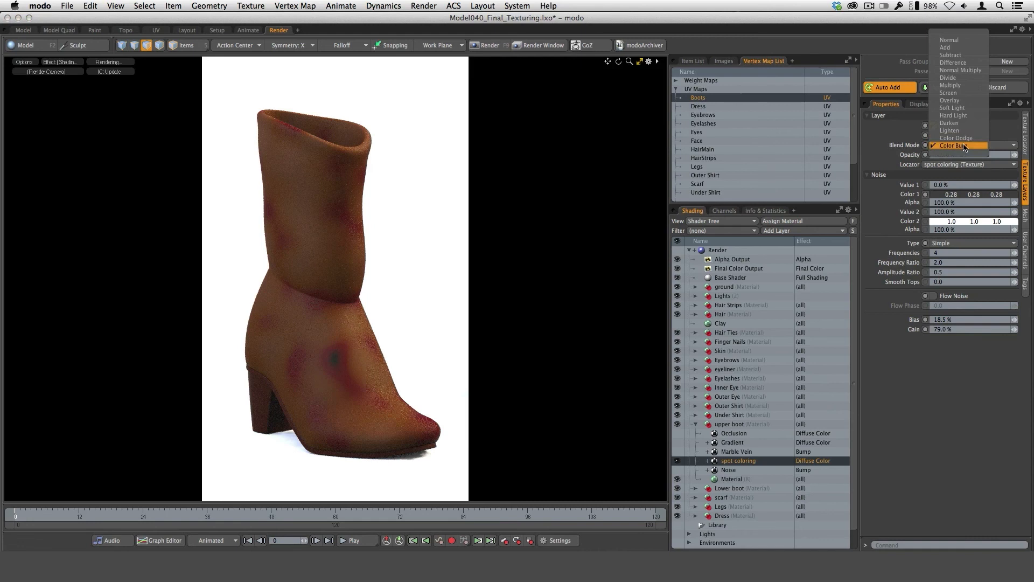
pyautogui.click(966, 139)
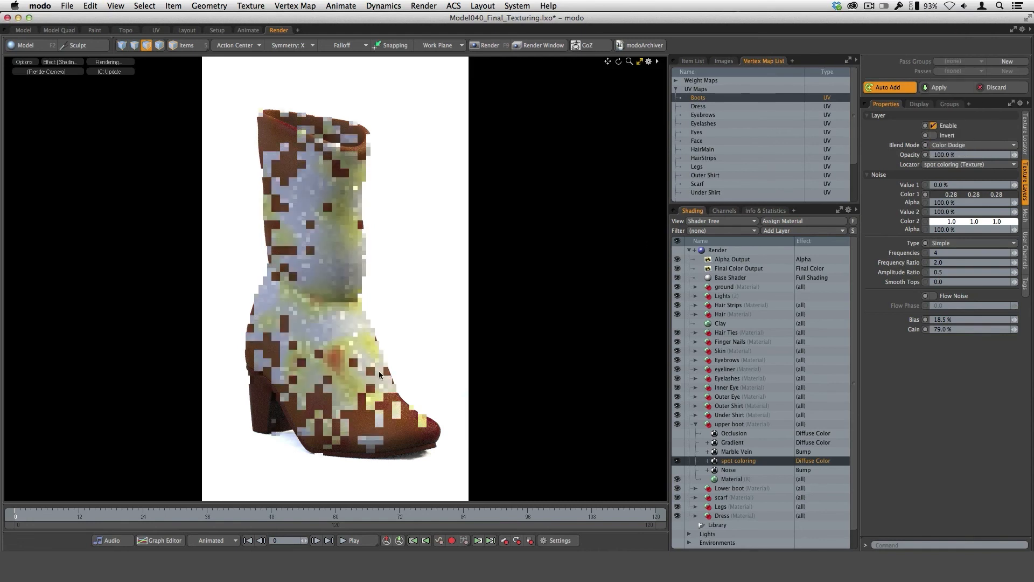
pyautogui.click(964, 147)
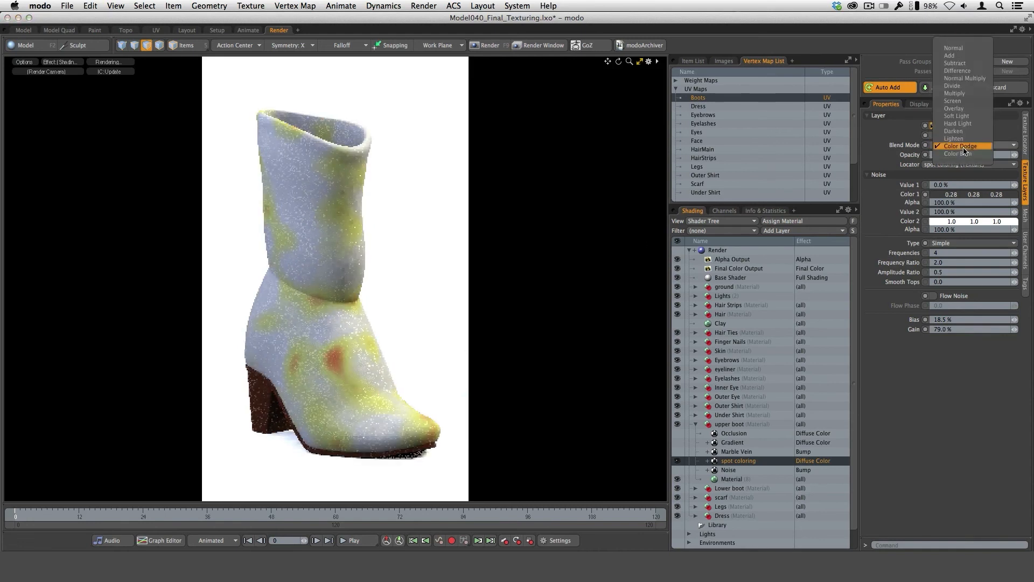
pyautogui.click(959, 146)
pyautogui.click(959, 147)
pyautogui.click(964, 153)
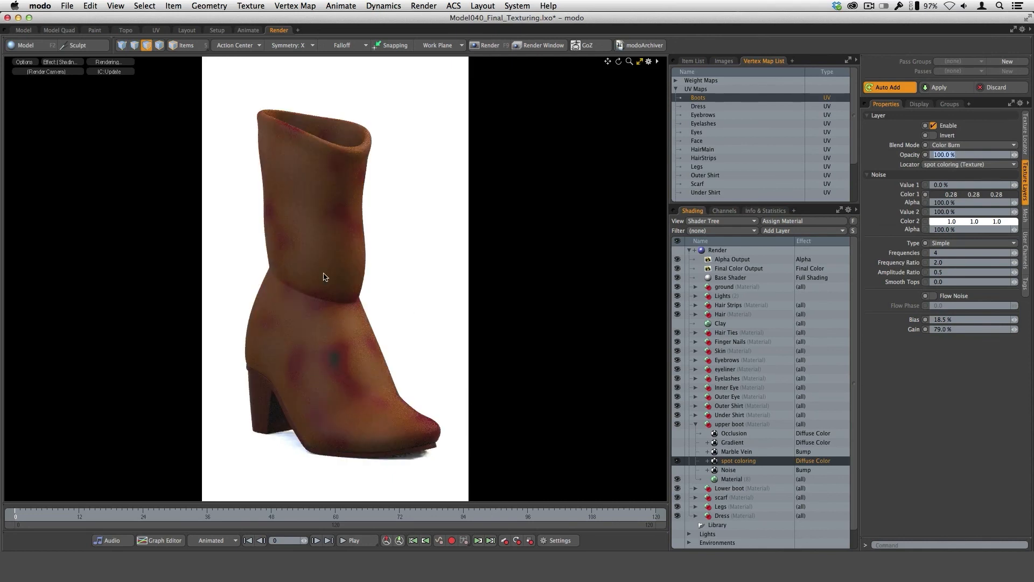
pyautogui.write('40')
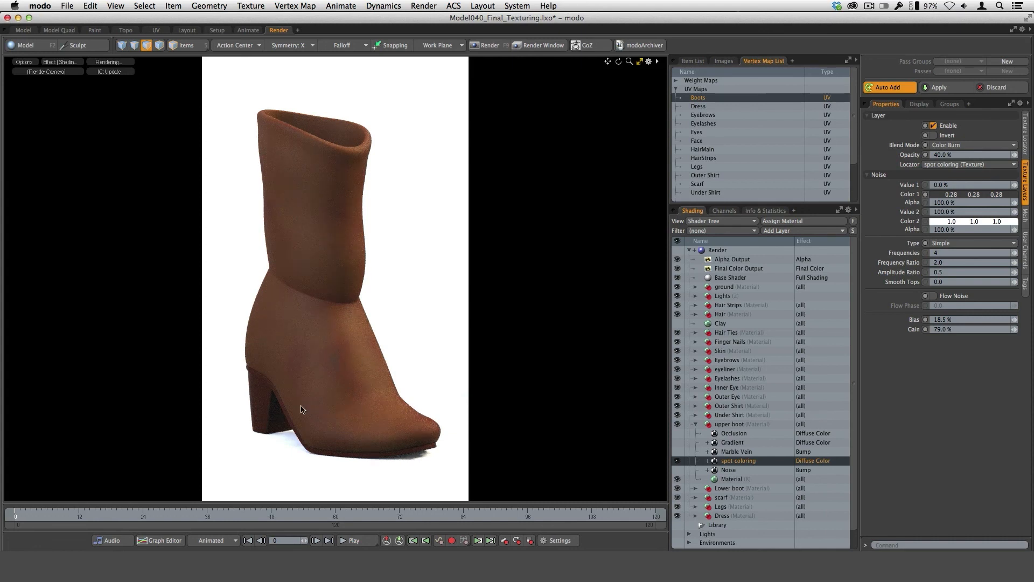
# Show and select the upper boot's Marble Vein bump layer, and locate Marble Vein among the Enhance:modo noise textures.
pyautogui.click(677, 452)
pyautogui.click(738, 452)
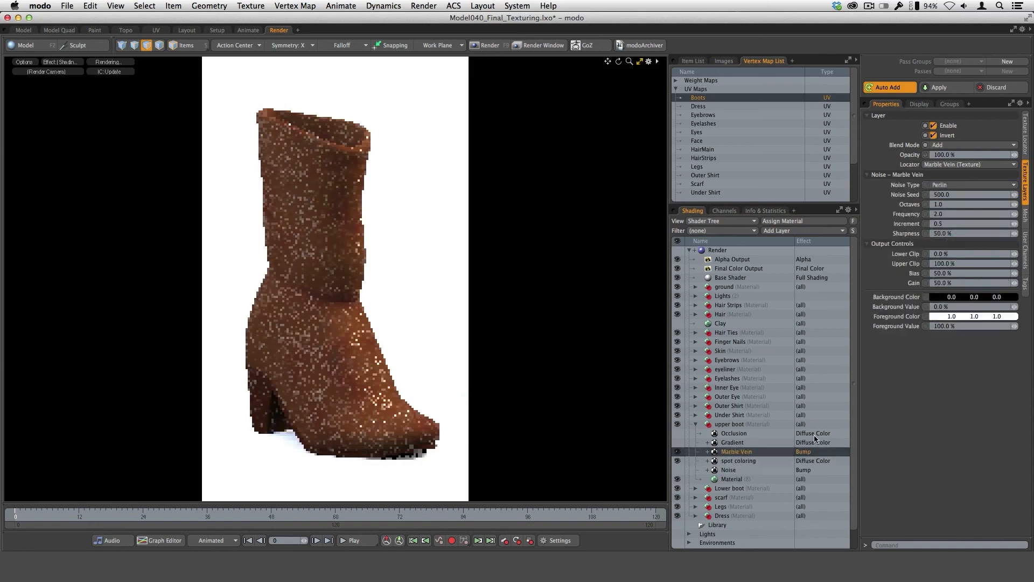
pyautogui.click(787, 235)
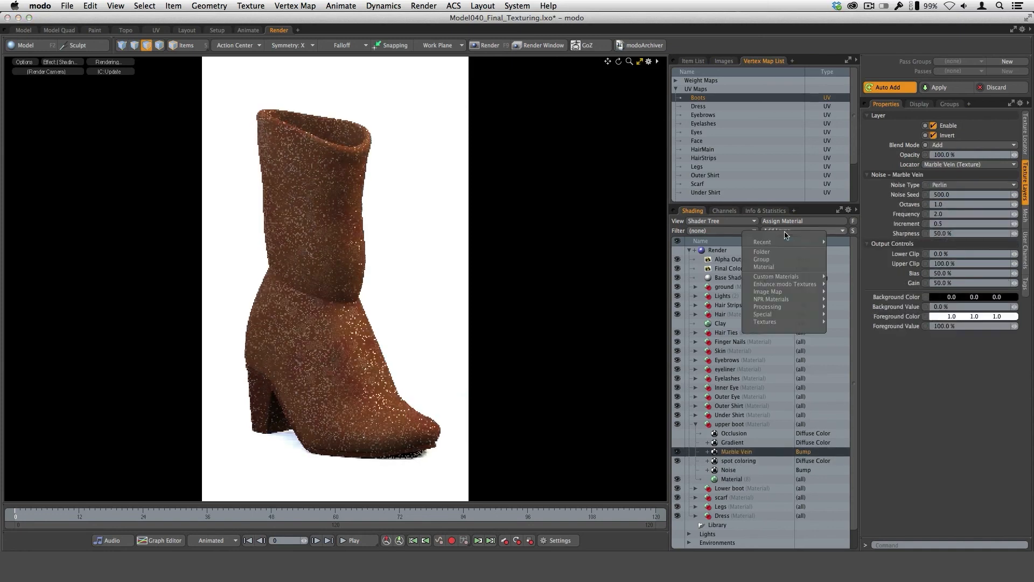
pyautogui.moveTo(788, 284)
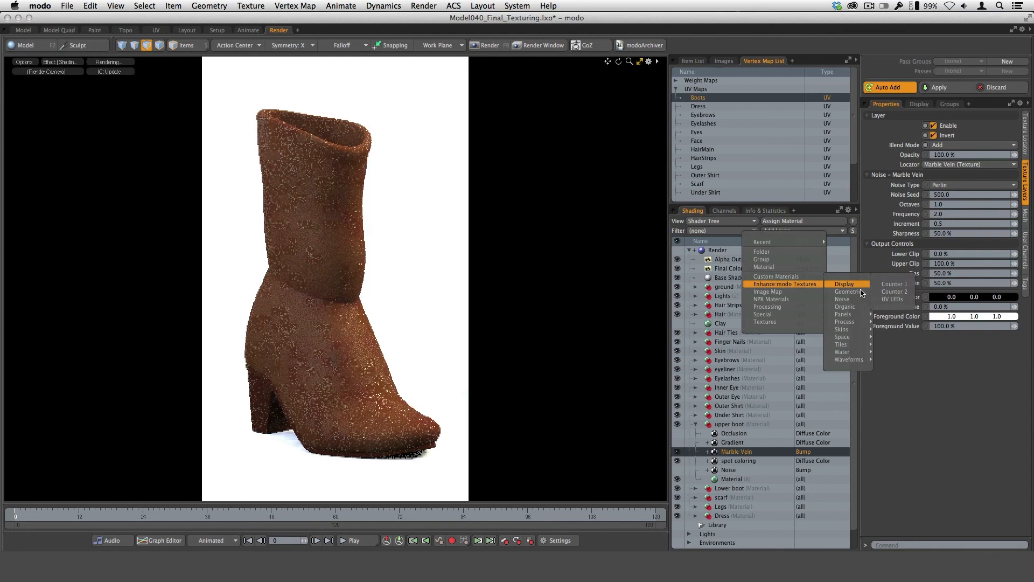
pyautogui.moveTo(857, 308)
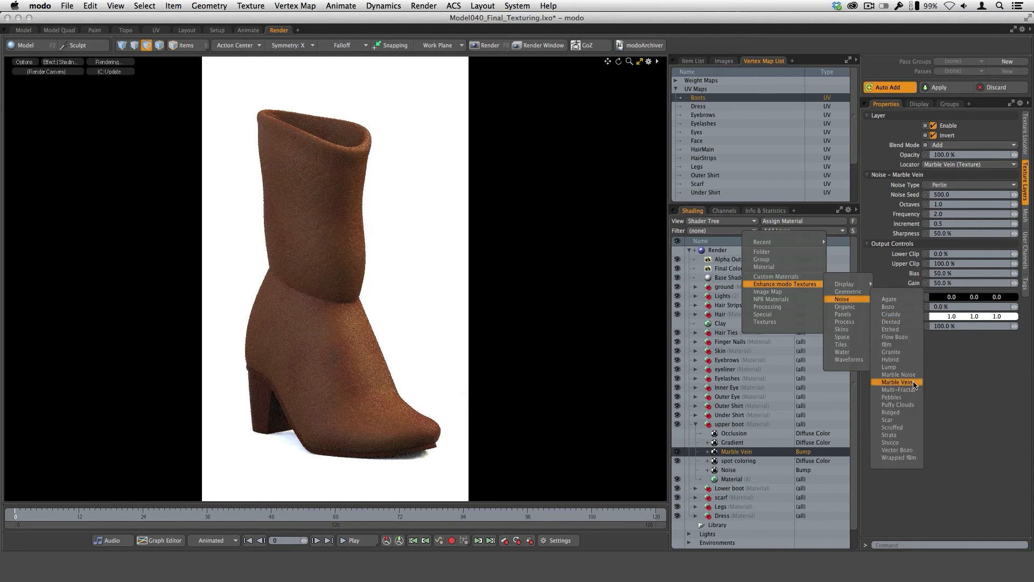
pyautogui.click(943, 378)
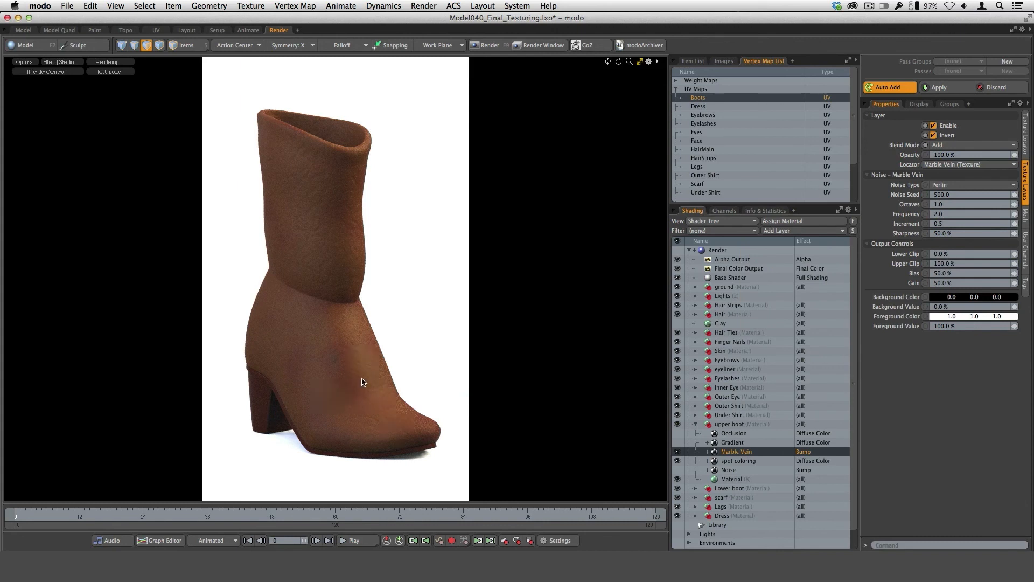
# Hide the spot coloring layer, then show the upper boot's Gradient layer and select it to view its settings.
pyautogui.click(677, 461)
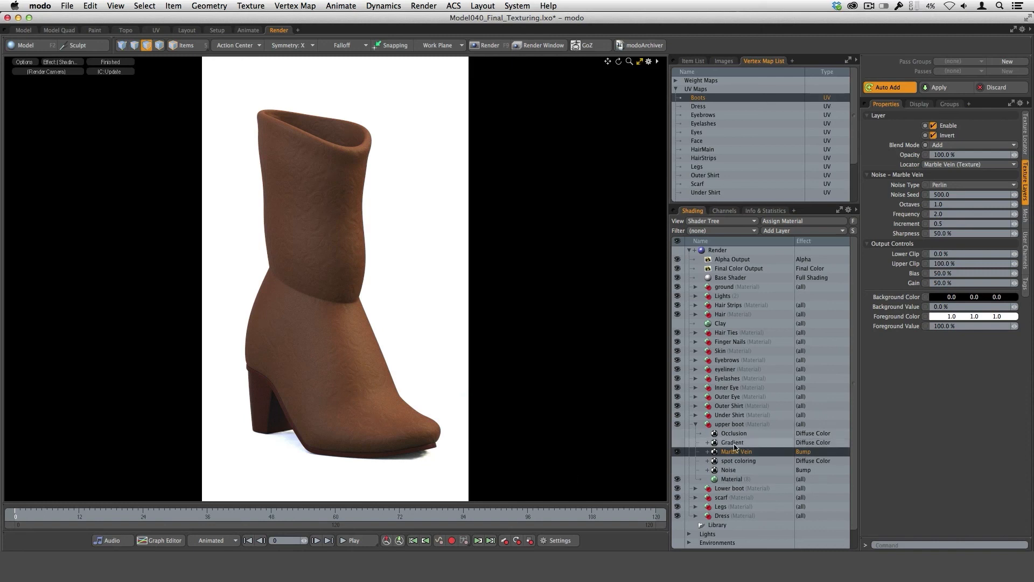
pyautogui.click(679, 449)
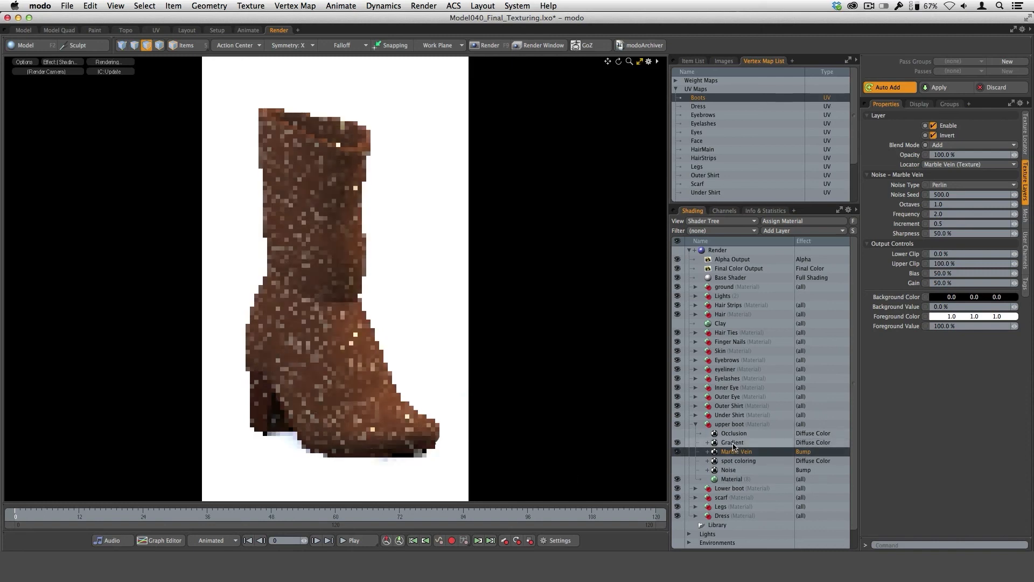
pyautogui.click(752, 444)
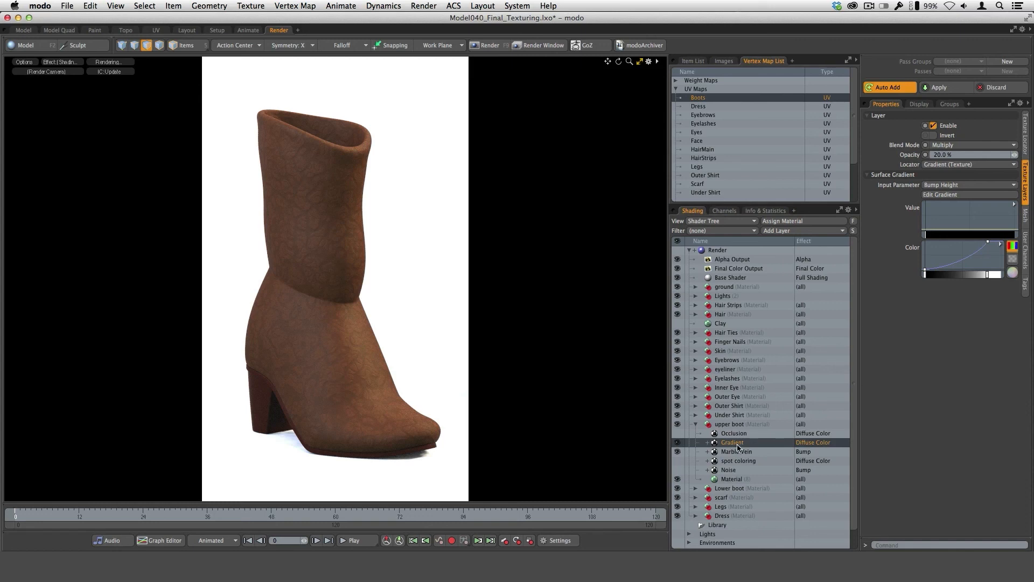
# Add a new Gradient processing layer at the top of the upper boot material and hide it.
pyautogui.click(789, 233)
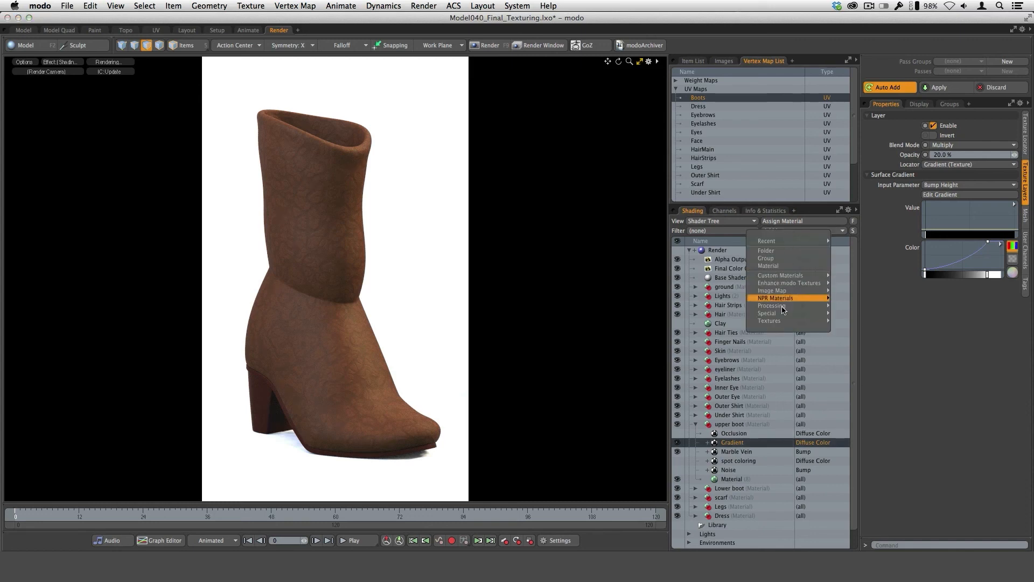
pyautogui.moveTo(783, 305)
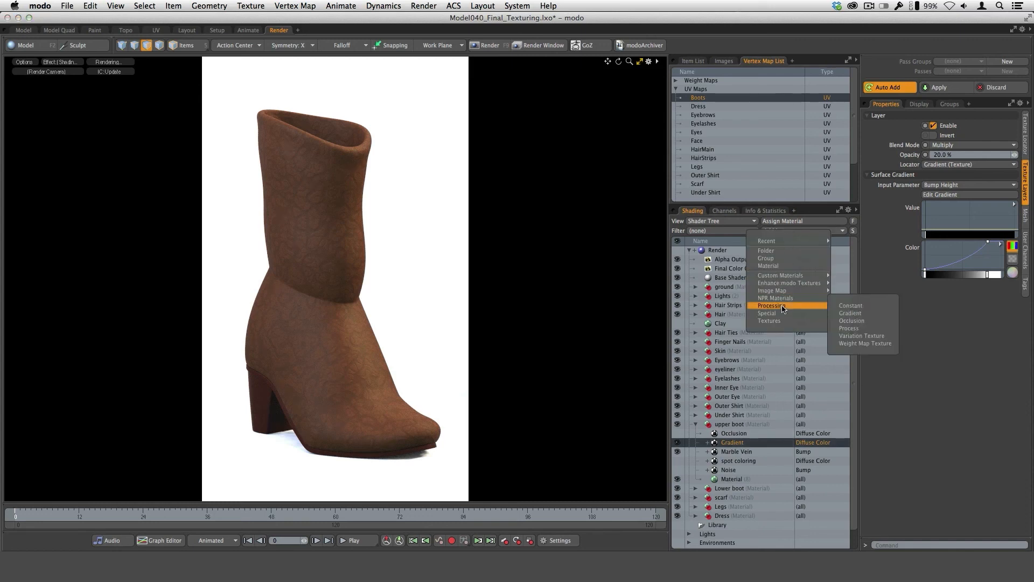
pyautogui.click(878, 316)
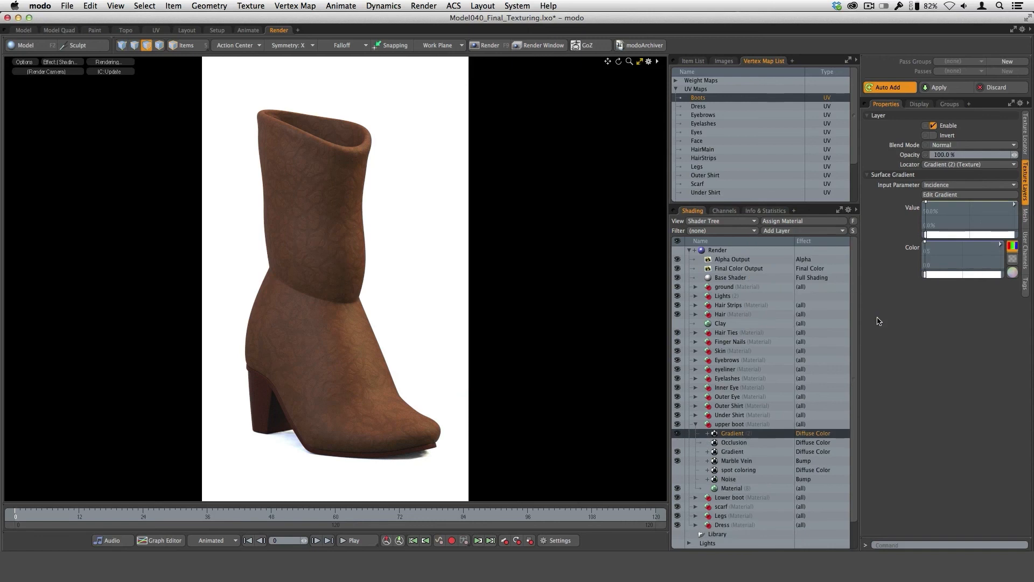
pyautogui.click(677, 434)
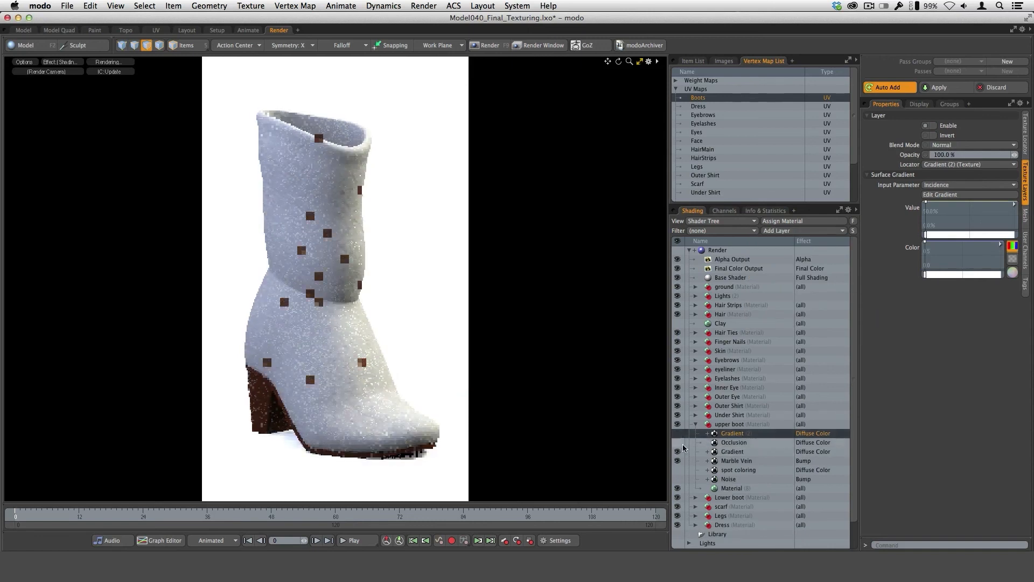
# Select the upper boot's original Gradient layer and choose the surface parameter Bump Height as its input parameter.
pyautogui.click(733, 452)
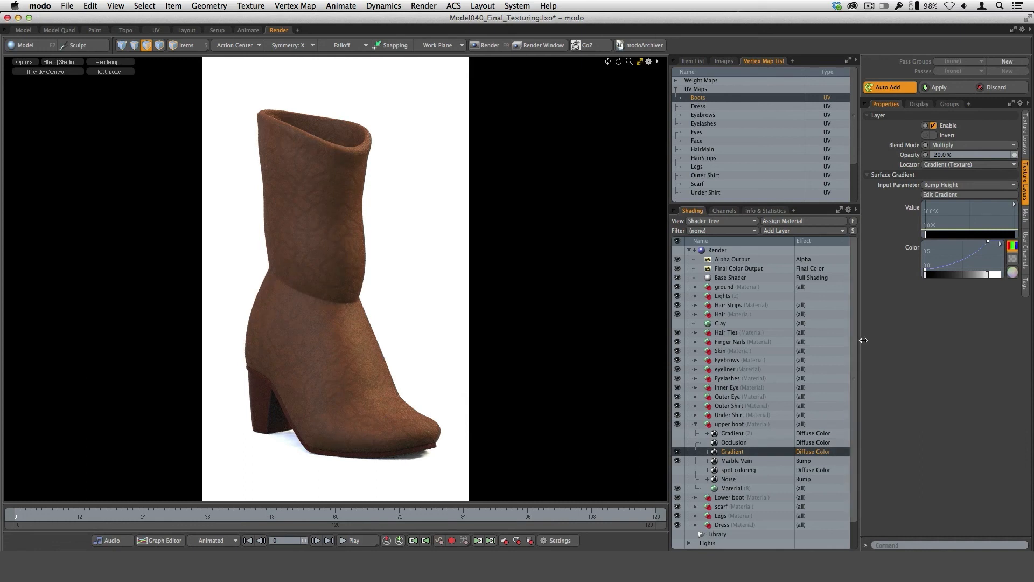
pyautogui.click(952, 185)
pyautogui.moveTo(953, 189)
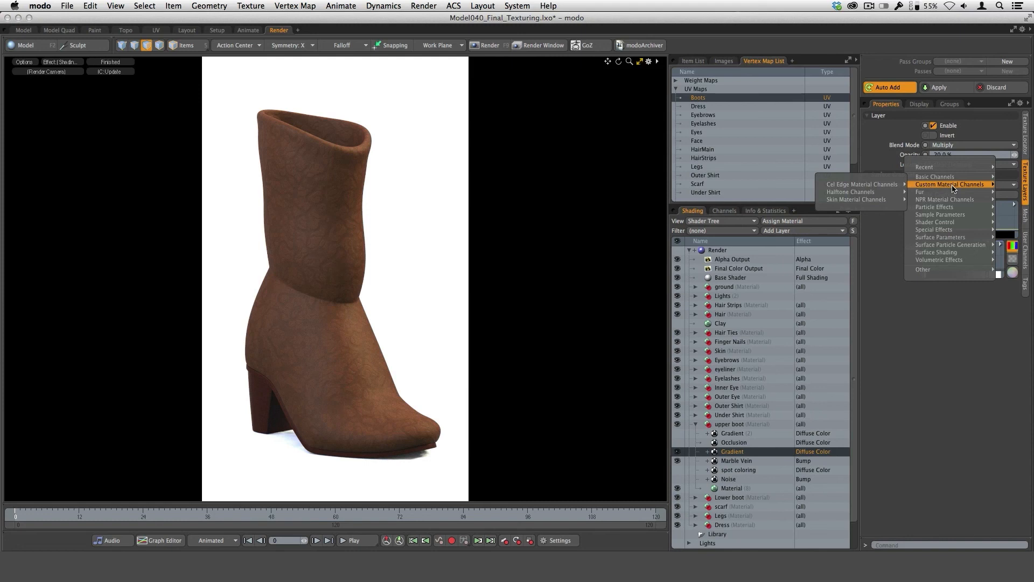
pyautogui.moveTo(946, 238)
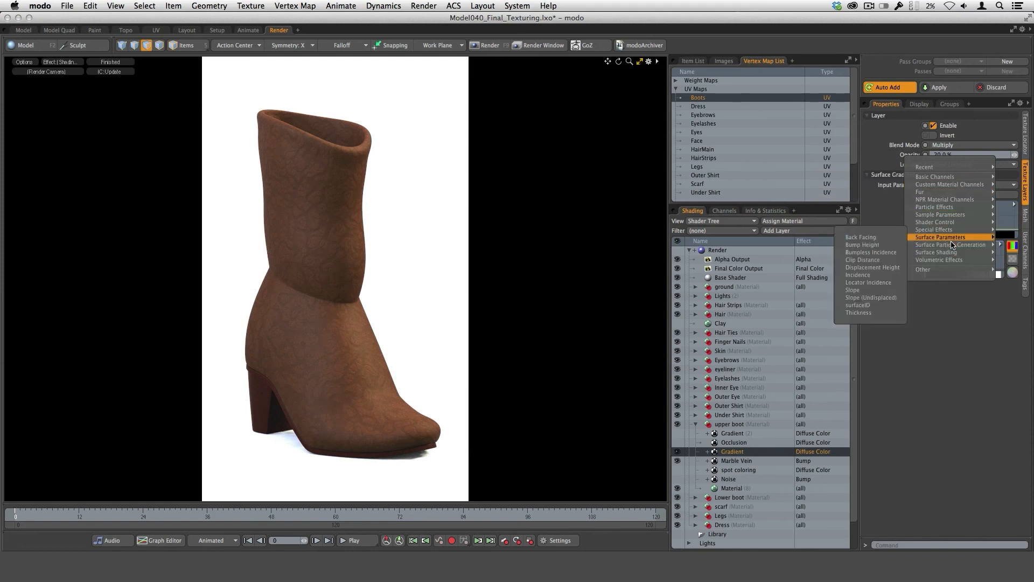
pyautogui.click(885, 246)
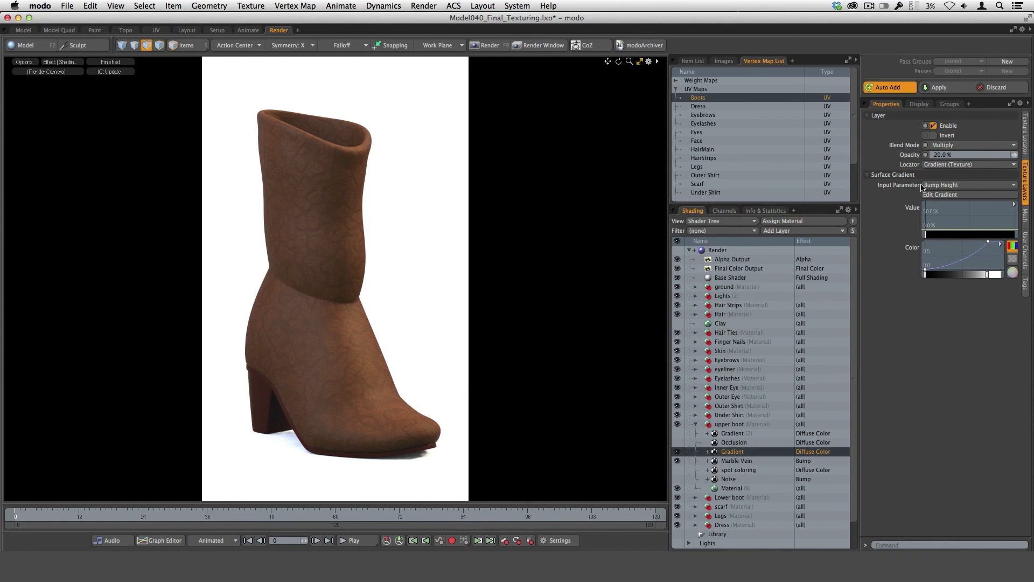
# Set the original Gradient layer's blend mode to Normal and its opacity to 100%.
pyautogui.click(961, 146)
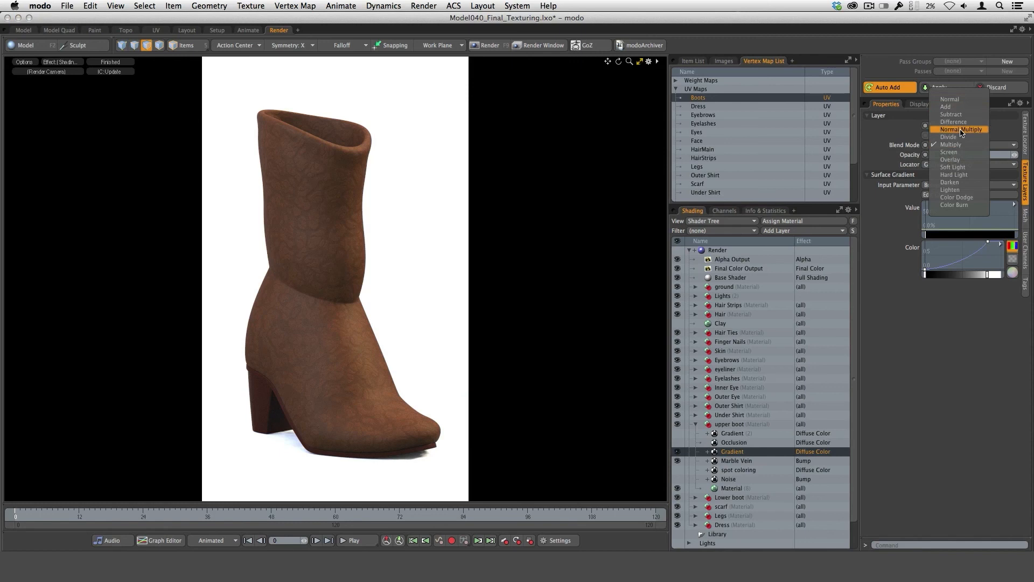
pyautogui.click(951, 100)
pyautogui.click(957, 155)
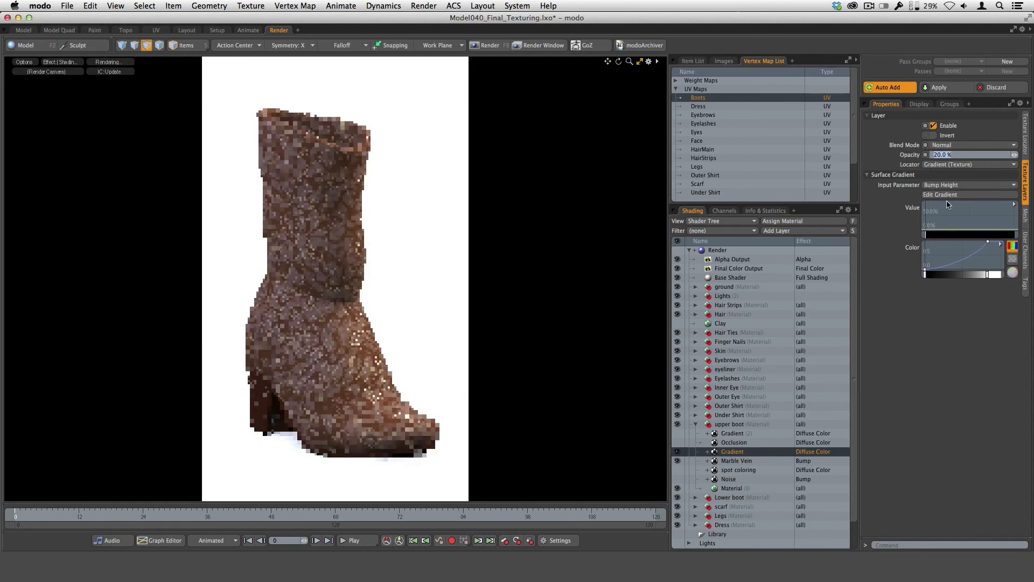
pyautogui.write('100')
pyautogui.press('Return')
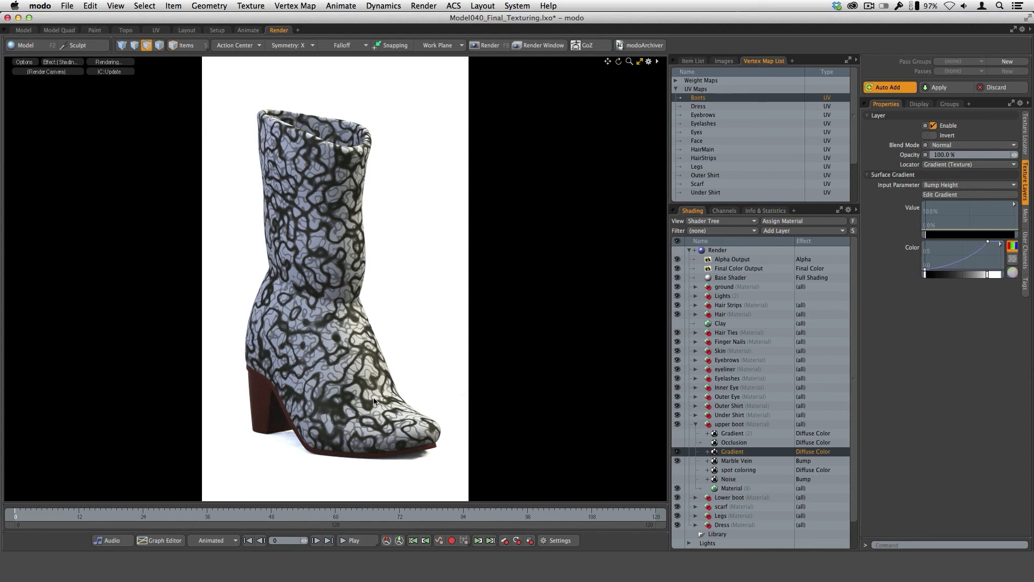
# Set the original Gradient layer back to the Multiply blend mode and its opacity to 20%.
pyautogui.click(954, 147)
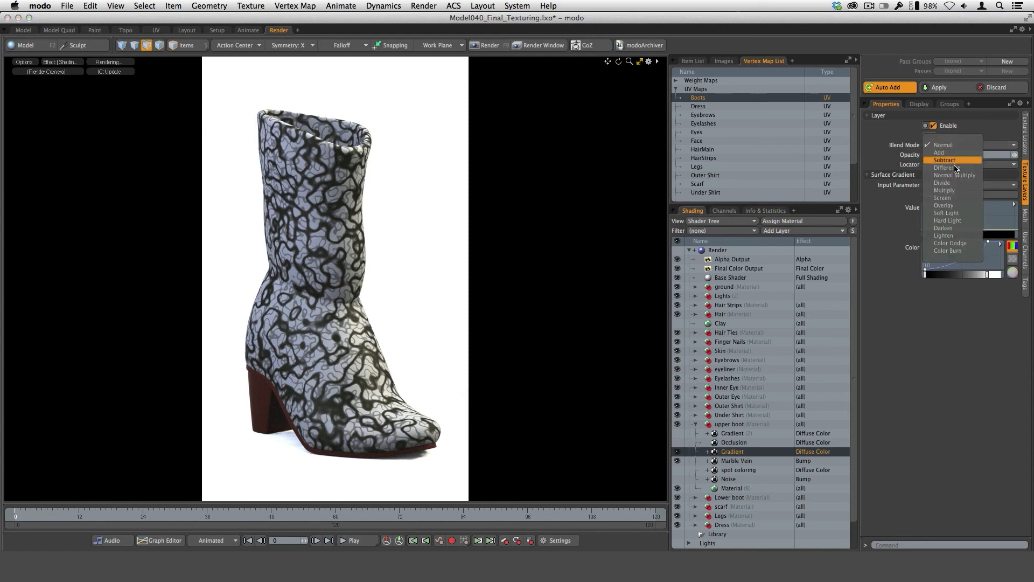
pyautogui.click(955, 191)
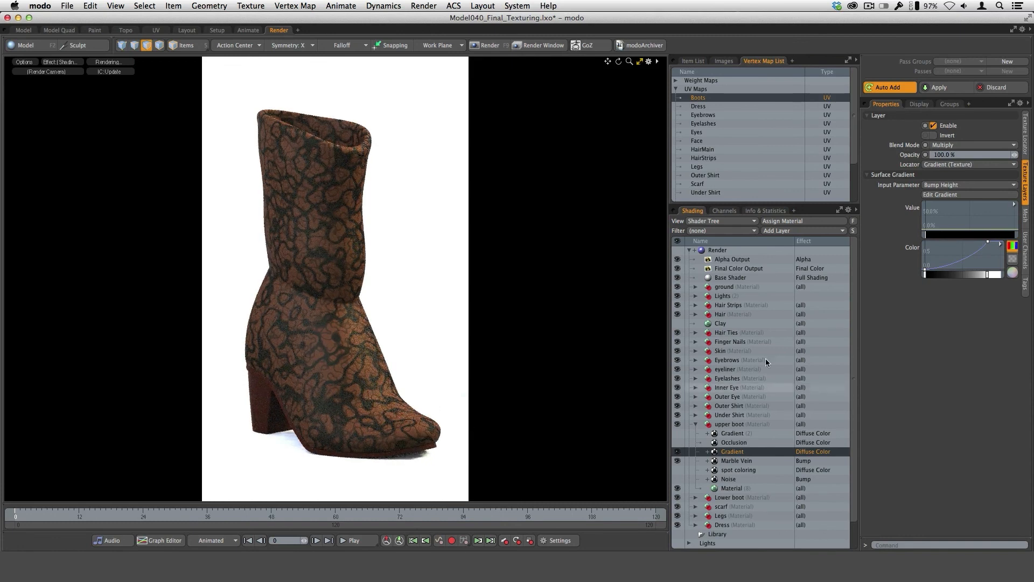
pyautogui.click(957, 156)
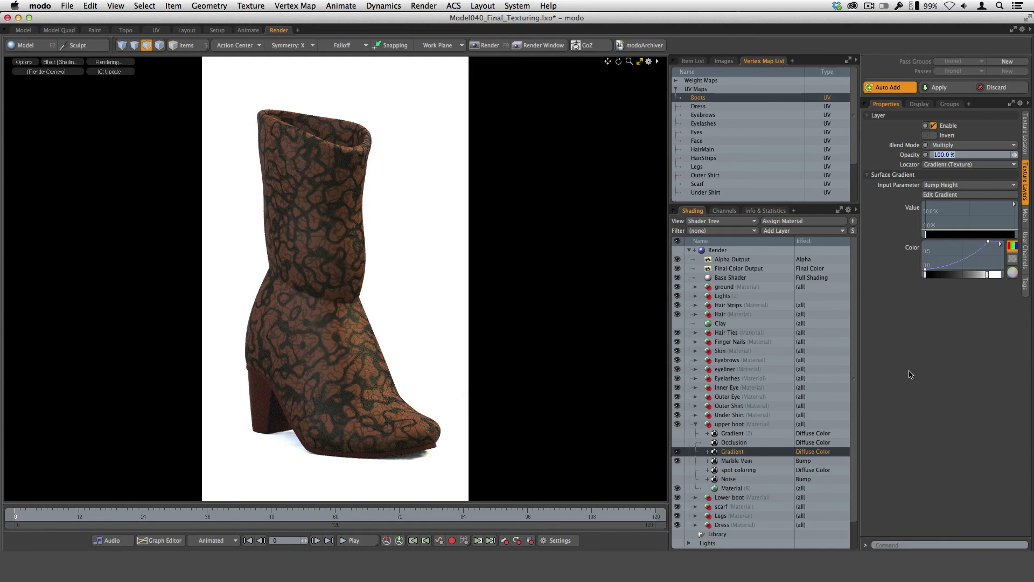
pyautogui.write('20')
pyautogui.press('Return')
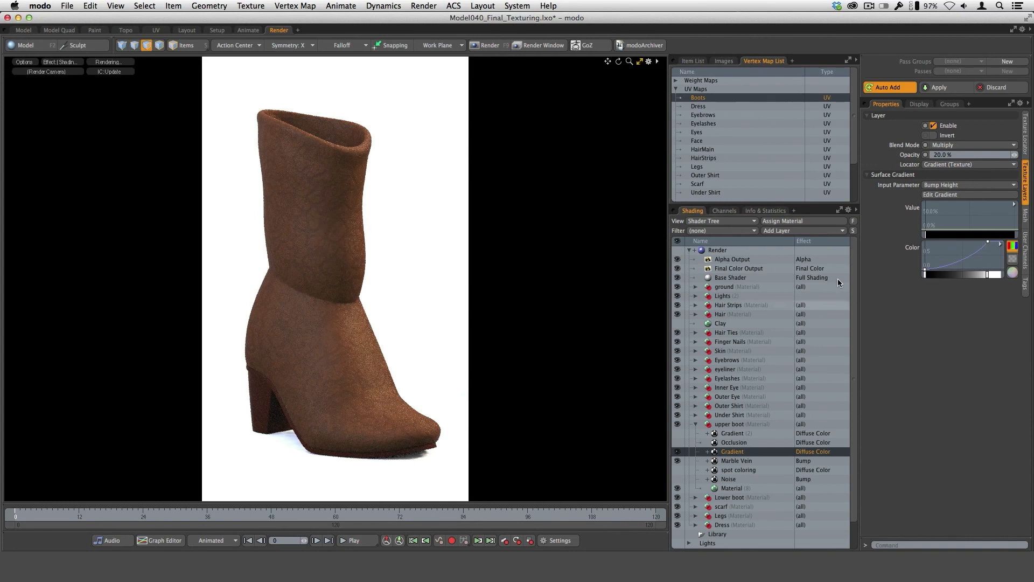
# Try 30% opacity on the original Gradient layer, and settle on 25%.
pyautogui.click(956, 157)
pyautogui.write('30')
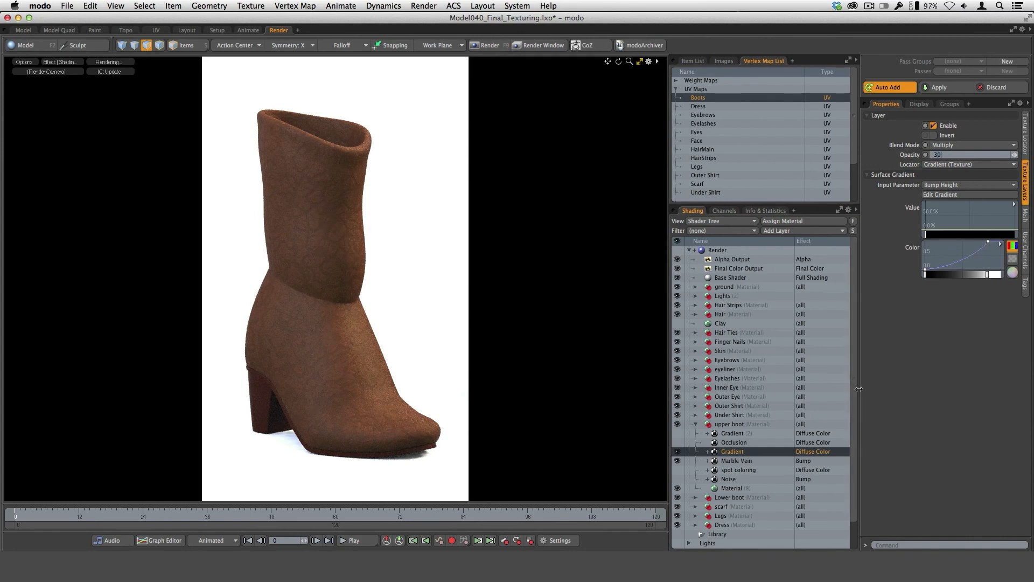
pyautogui.press('Return')
pyautogui.click(957, 156)
pyautogui.write('25')
pyautogui.press('Return')
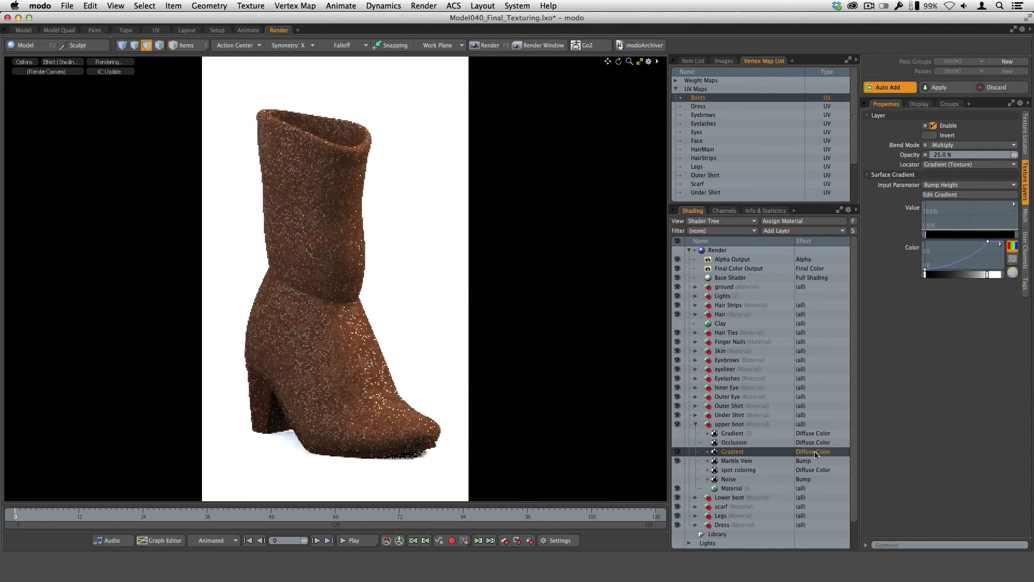
# Isolate the upper boot's Occlusion layer by hiding Marble Vein and Gradient, and set its blend mode to Normal.
pyautogui.click(744, 462)
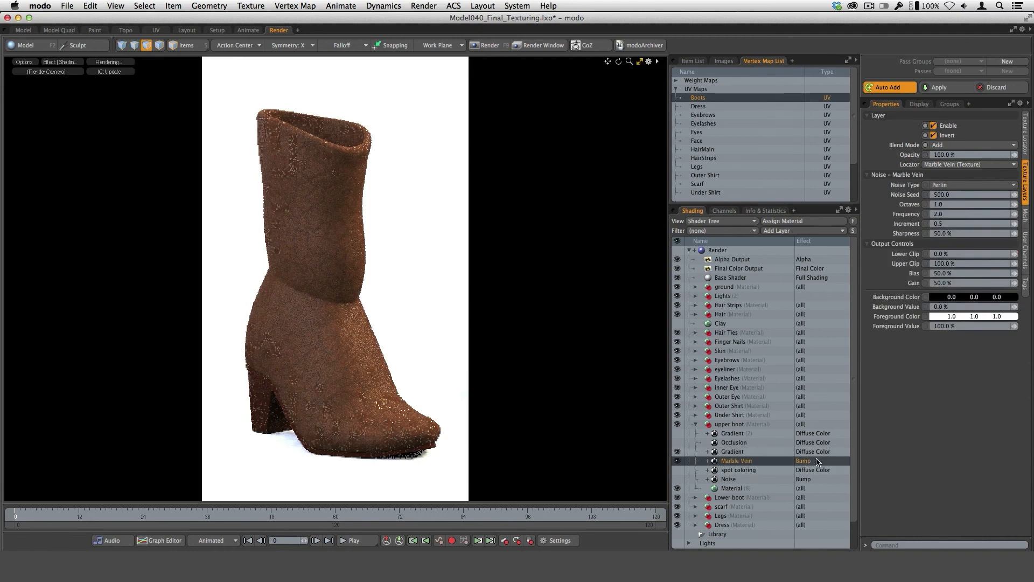
pyautogui.click(678, 459)
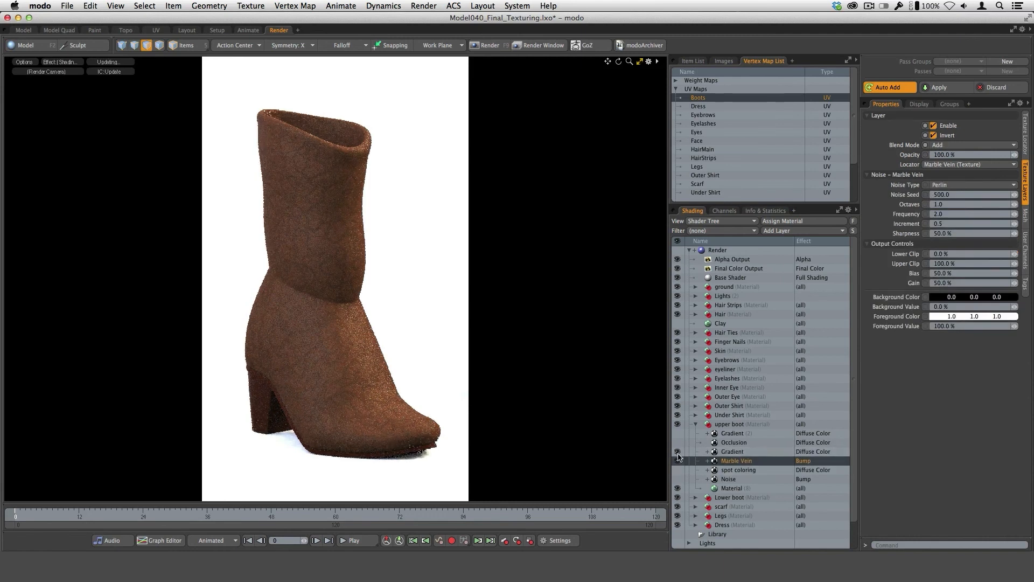
pyautogui.click(682, 443)
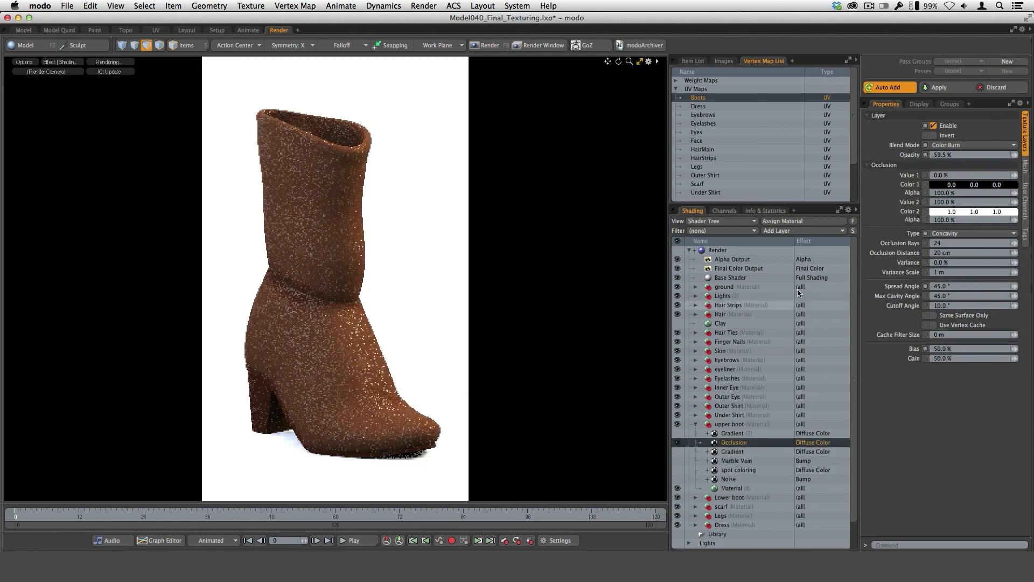
pyautogui.click(958, 145)
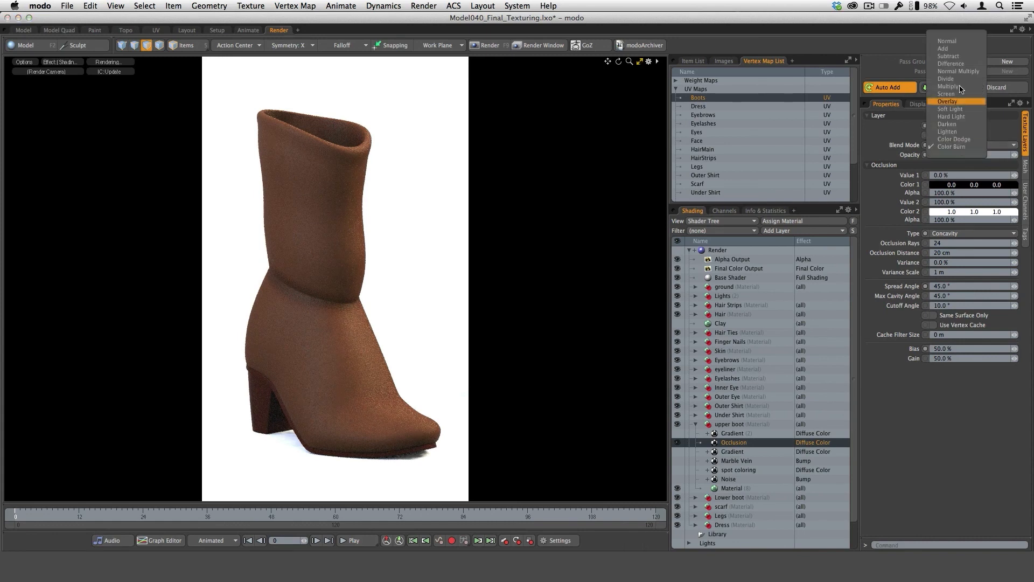
pyautogui.click(947, 41)
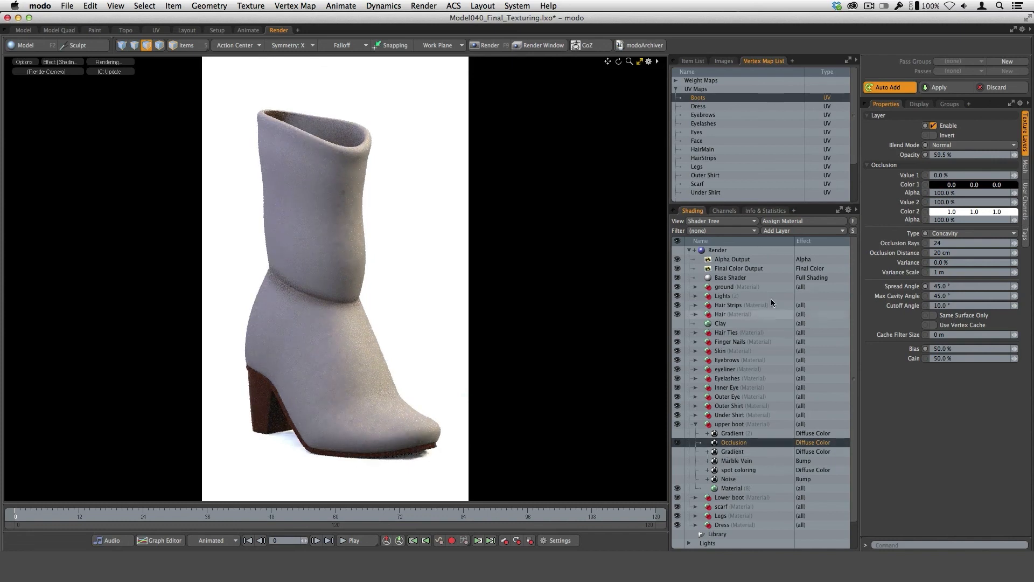
# Add a second Occlusion layer to the upper boot with type Concavity and blend mode Multiply.
pyautogui.click(776, 232)
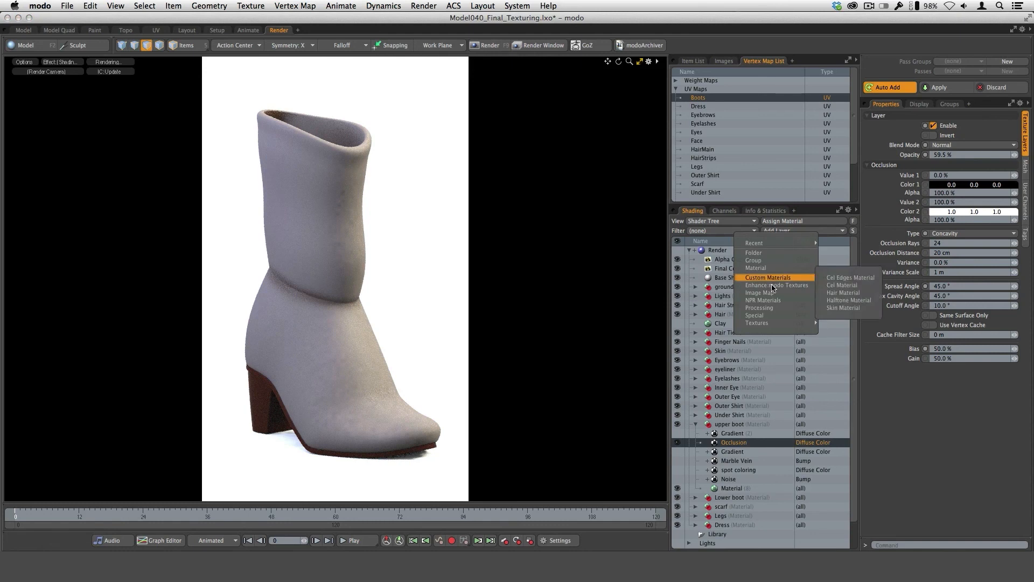
pyautogui.moveTo(776, 308)
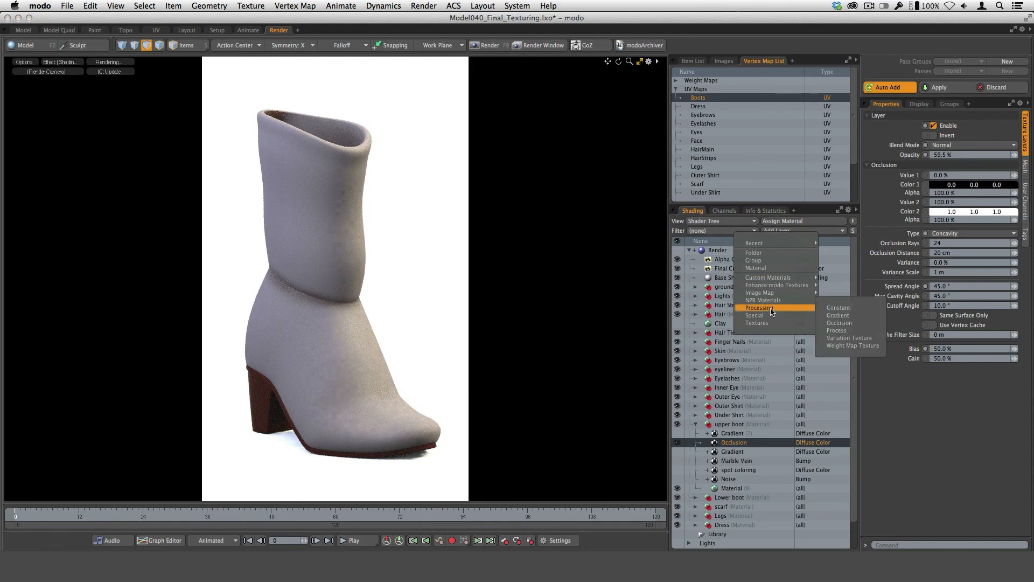
pyautogui.click(868, 324)
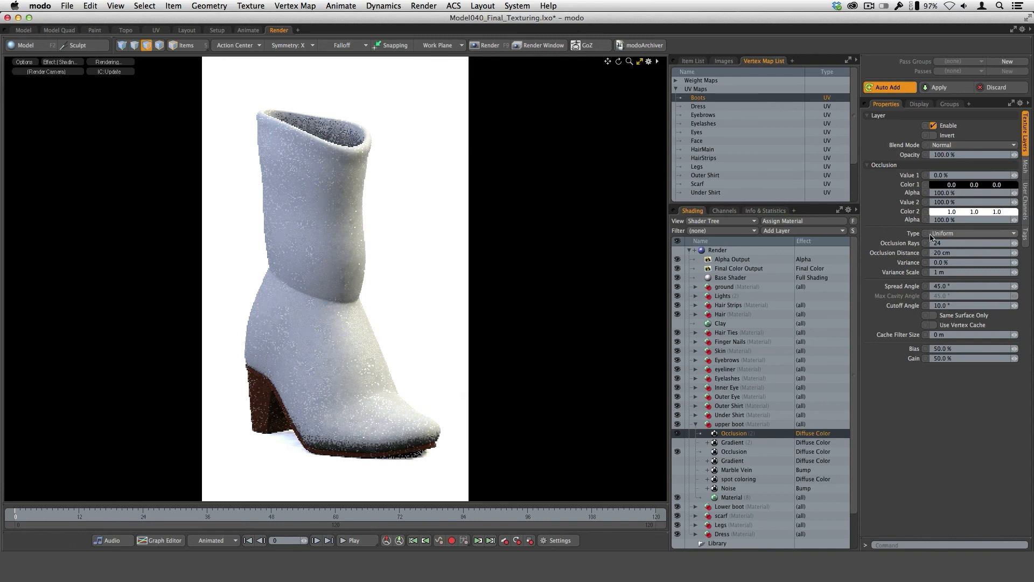
pyautogui.click(959, 234)
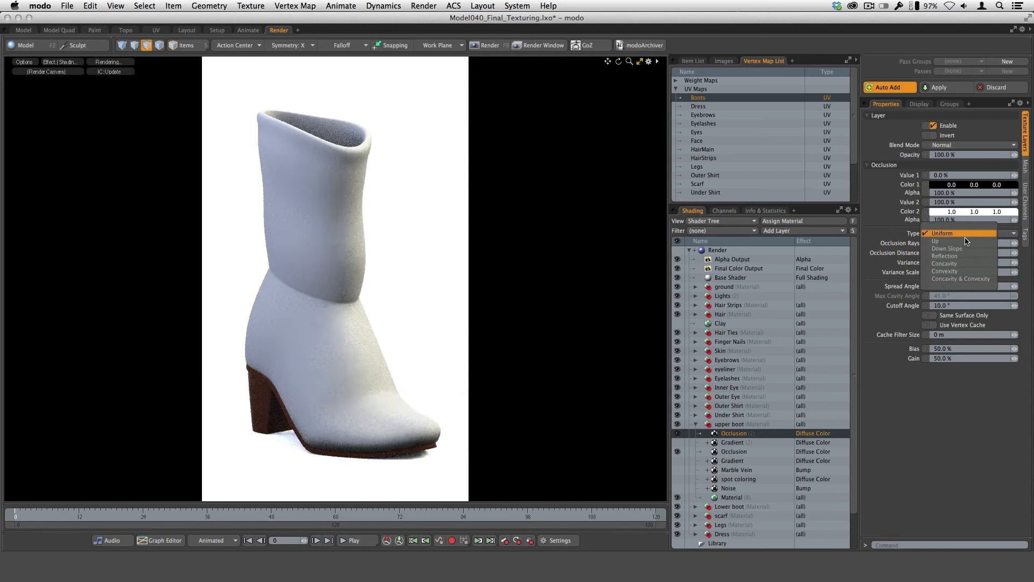
pyautogui.click(971, 265)
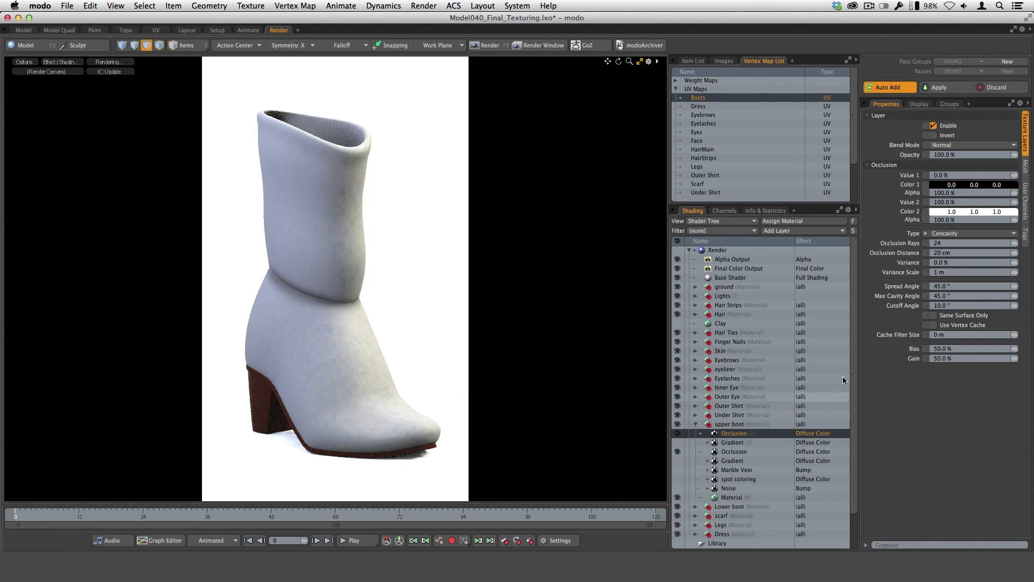
pyautogui.click(950, 151)
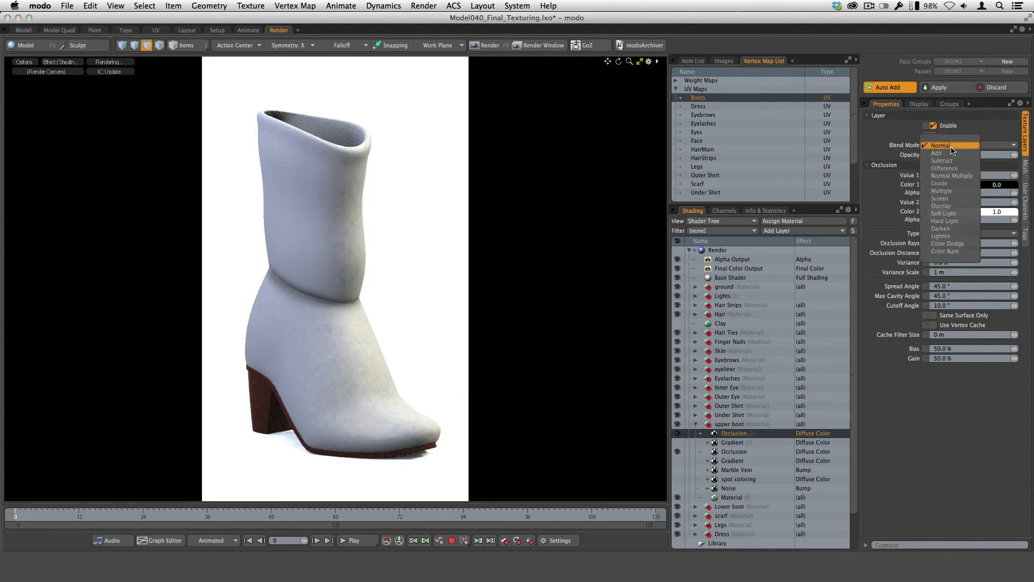
pyautogui.click(943, 191)
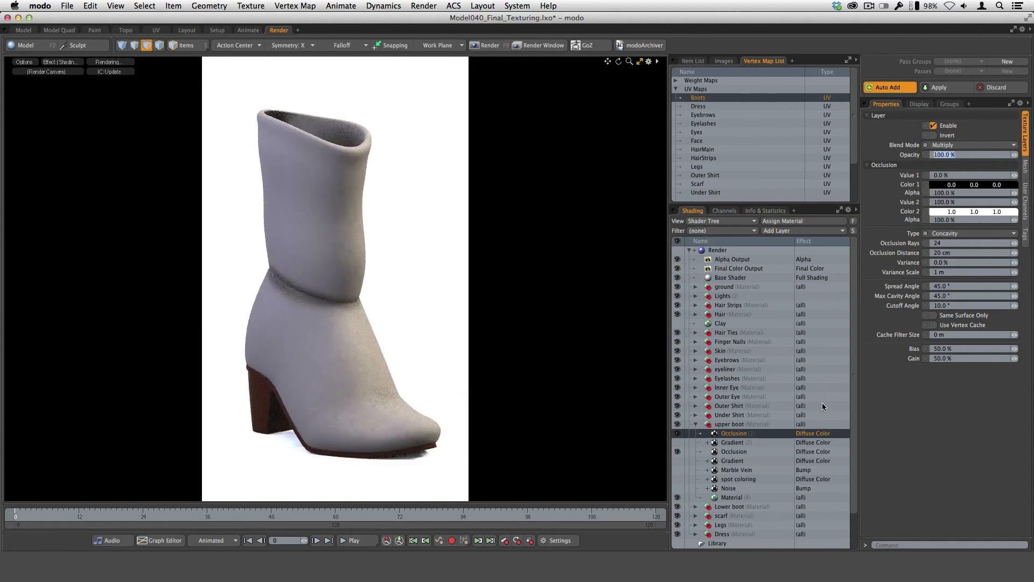
# Select the original Occlusion layer and compare the Color Burn blend mode with Multiply, keeping Multiply.
pyautogui.click(746, 454)
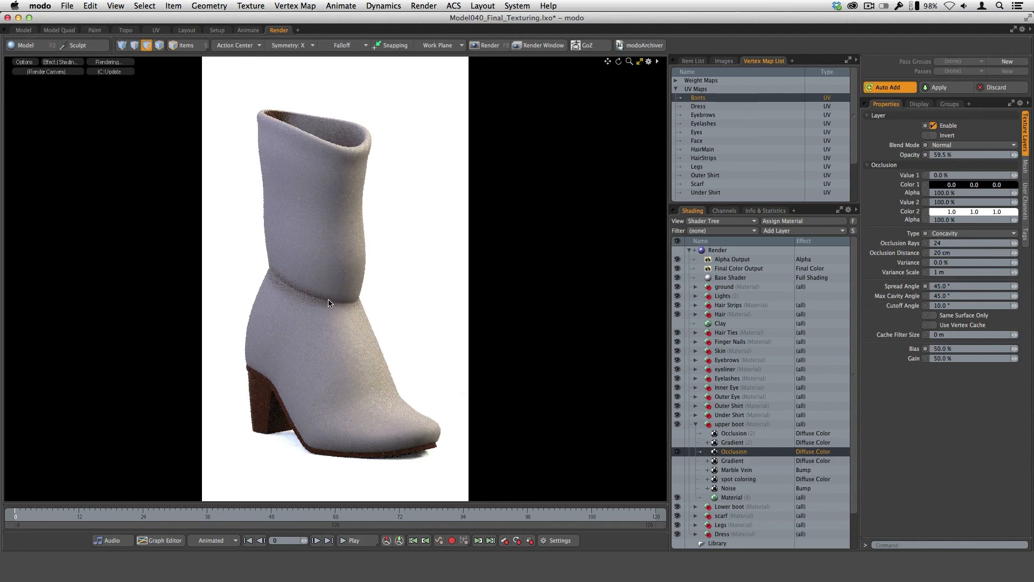
pyautogui.click(955, 145)
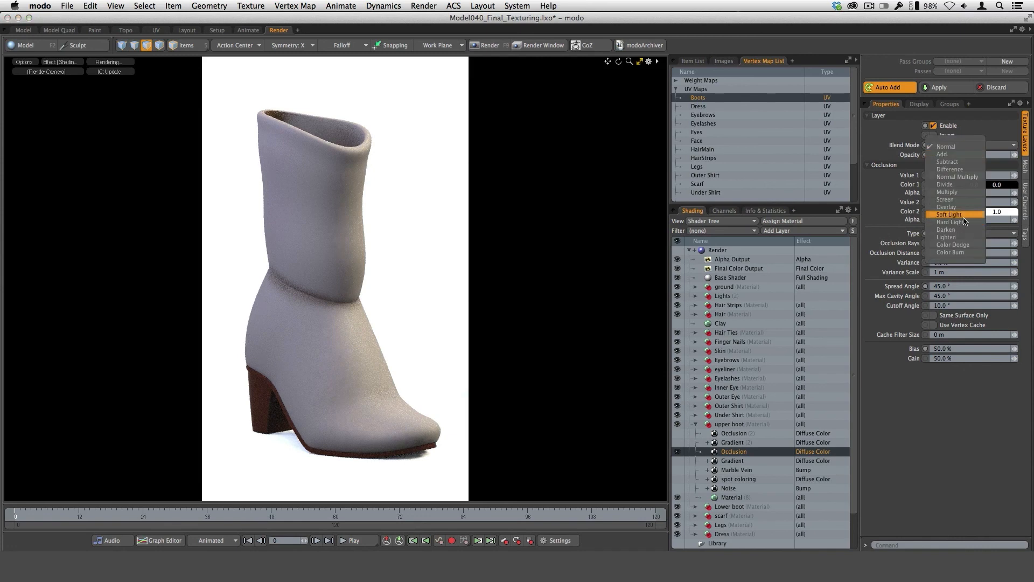
pyautogui.click(964, 253)
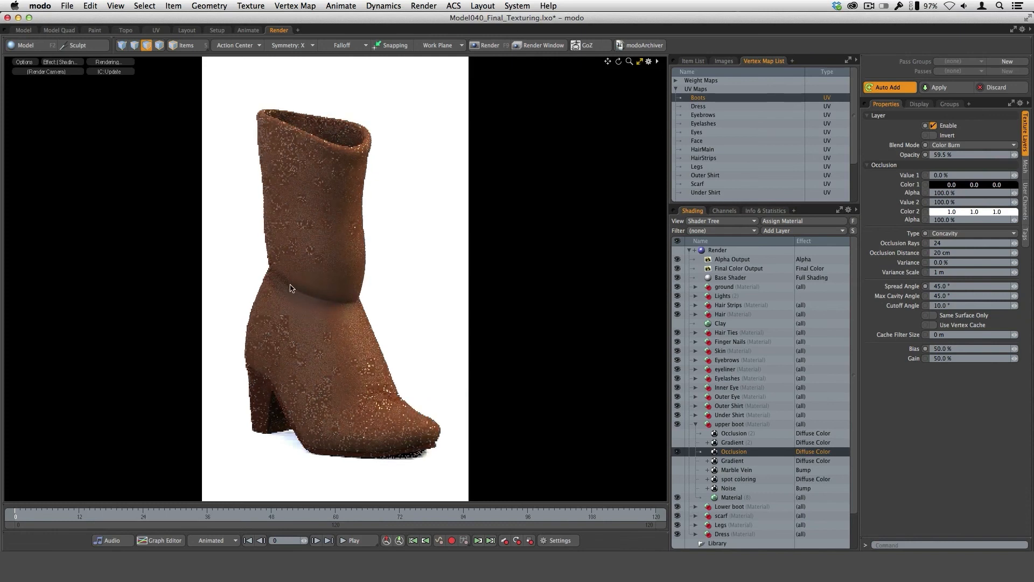
pyautogui.click(957, 146)
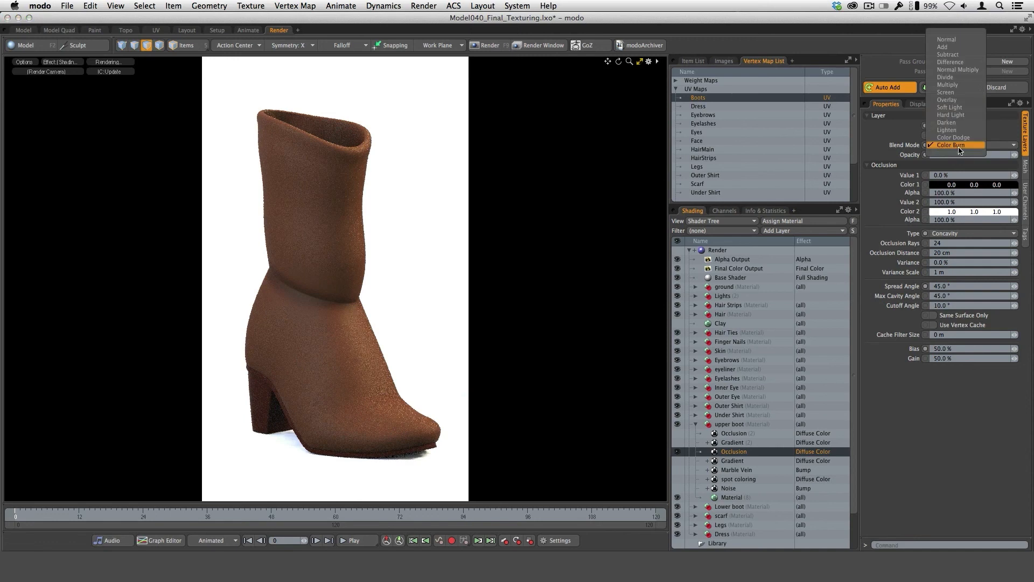
pyautogui.click(963, 89)
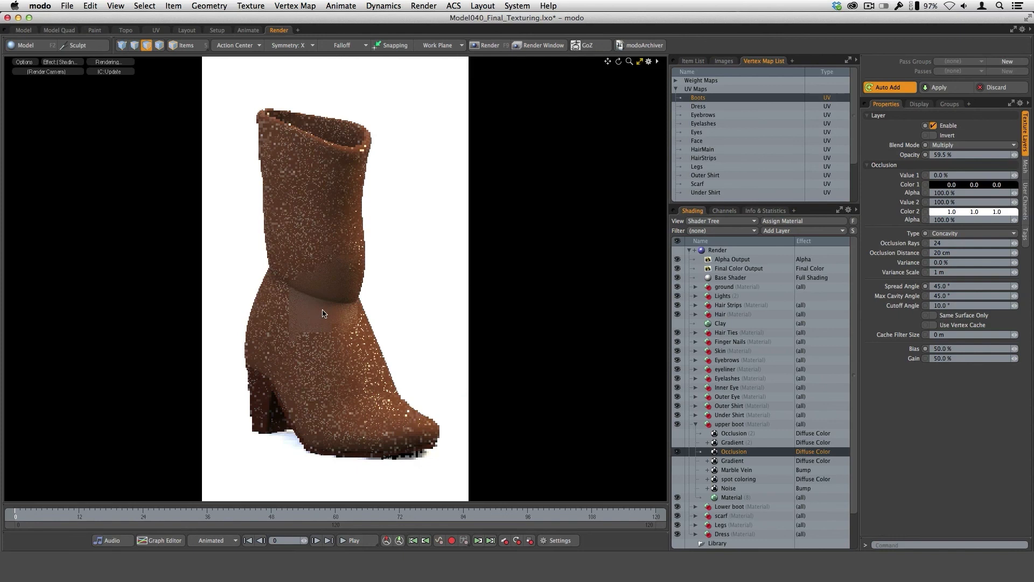
# Set the original Occlusion layer's blend mode to Color Burn and show the Gradient, Marble Vein, spot coloring and Noise layers.
pyautogui.click(957, 145)
pyautogui.click(964, 208)
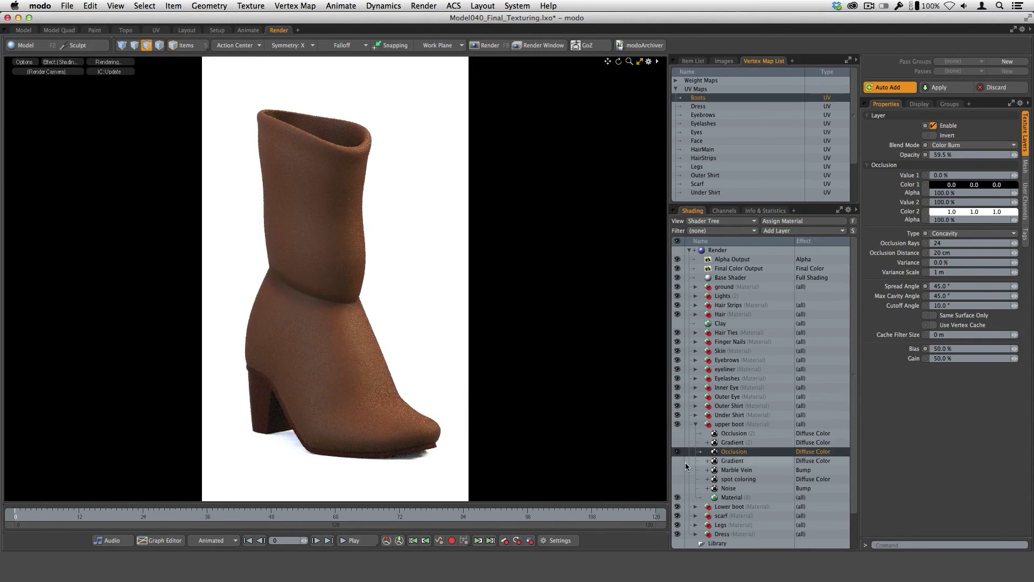
pyautogui.moveTo(679, 466); pyautogui.dragTo(677, 488)
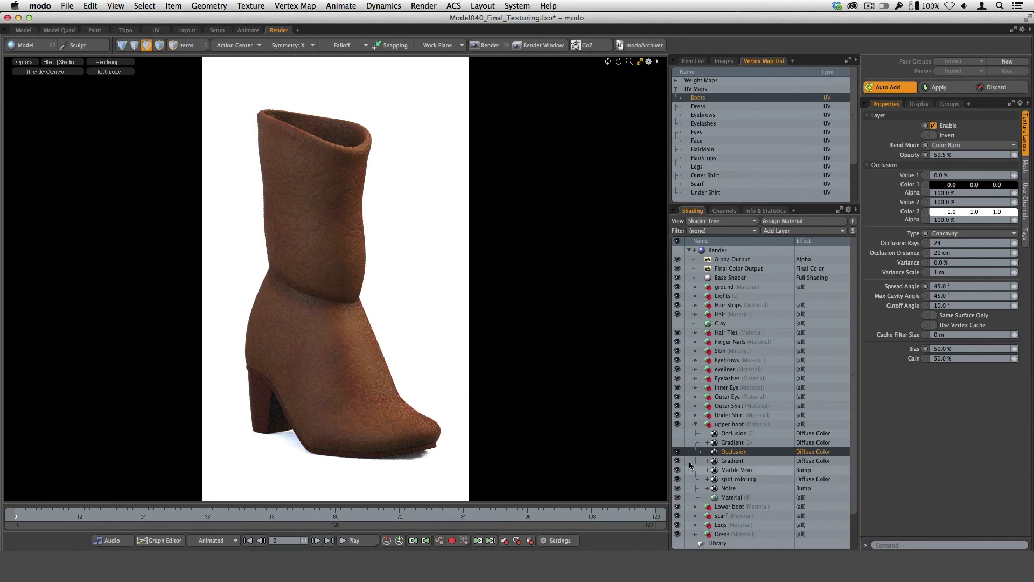
# Hide the upper boot's Occlusion, Marble Vein, spot coloring and Noise layers, and show and select Gradient (2).
pyautogui.click(677, 470)
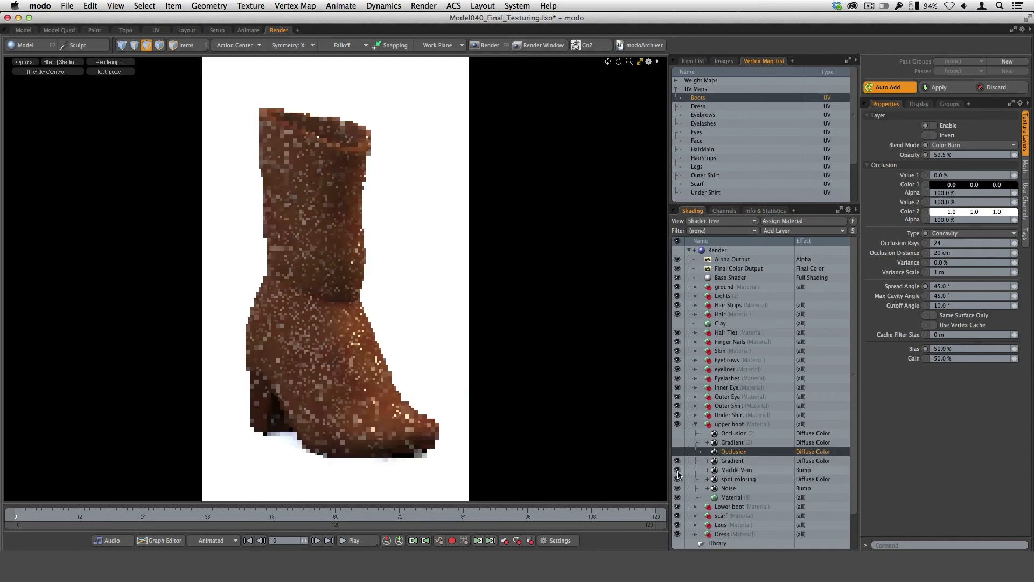
pyautogui.click(677, 479)
pyautogui.click(678, 488)
pyautogui.click(679, 442)
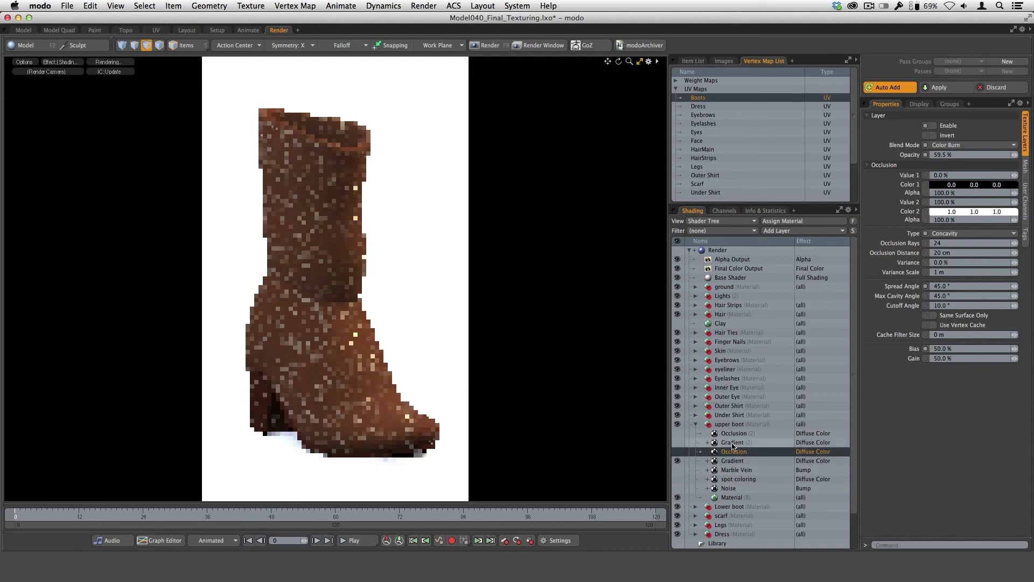
pyautogui.click(677, 444)
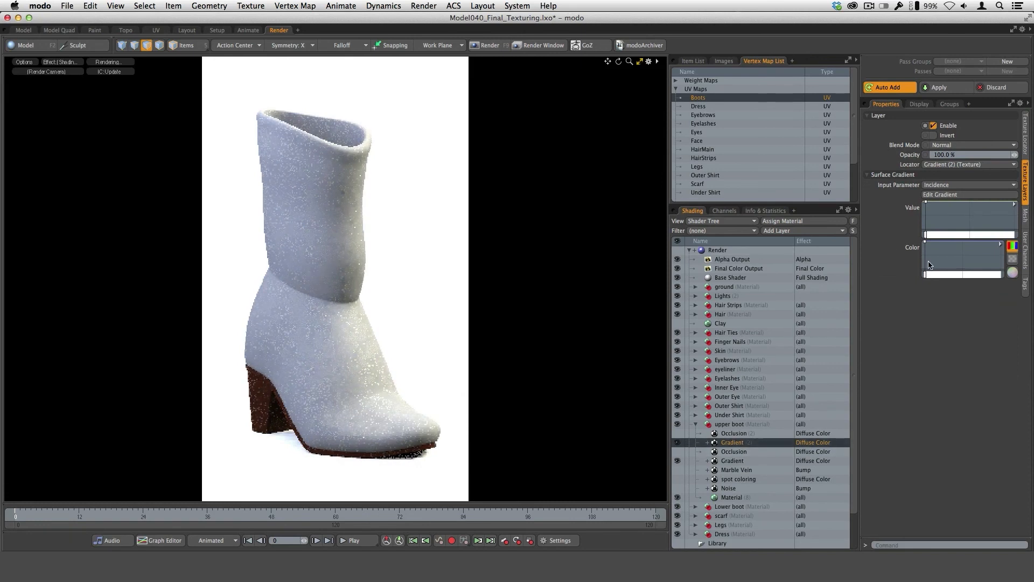
# Open Gradient (2) in the Gradient Editor and set its color key at 0% to black.
pyautogui.click(943, 194)
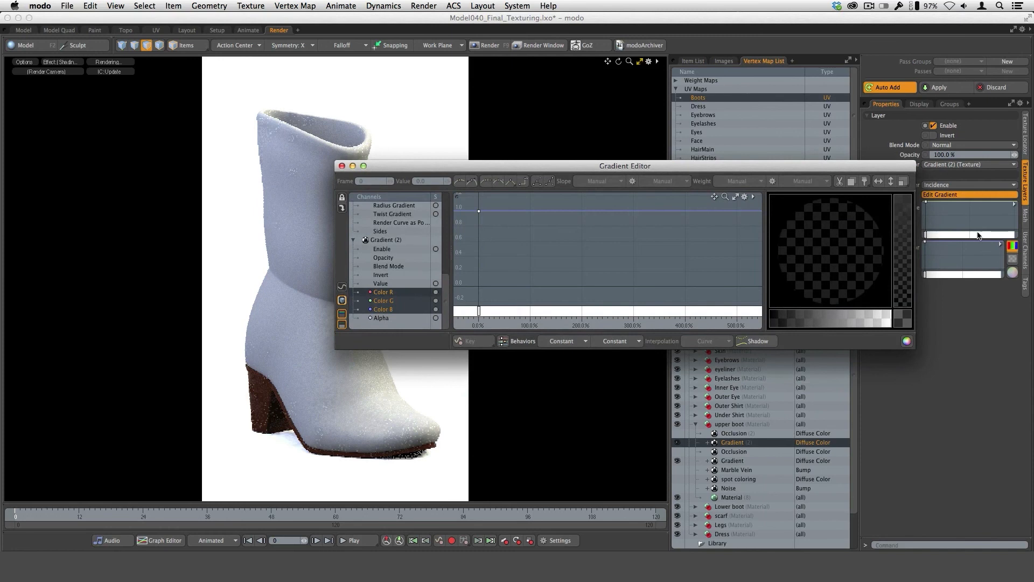
pyautogui.moveTo(797, 166); pyautogui.dragTo(882, 311)
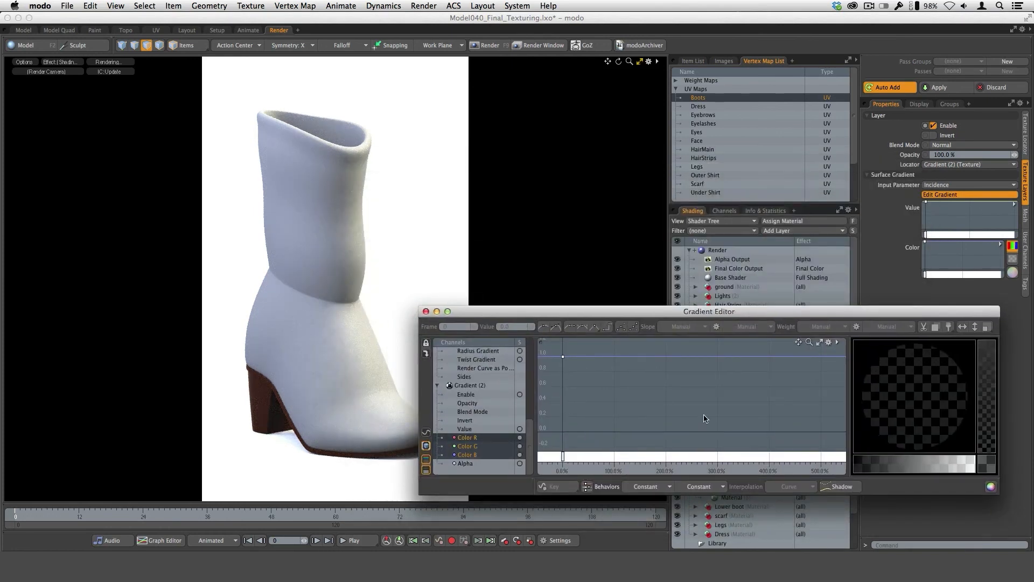
pyautogui.click(563, 356)
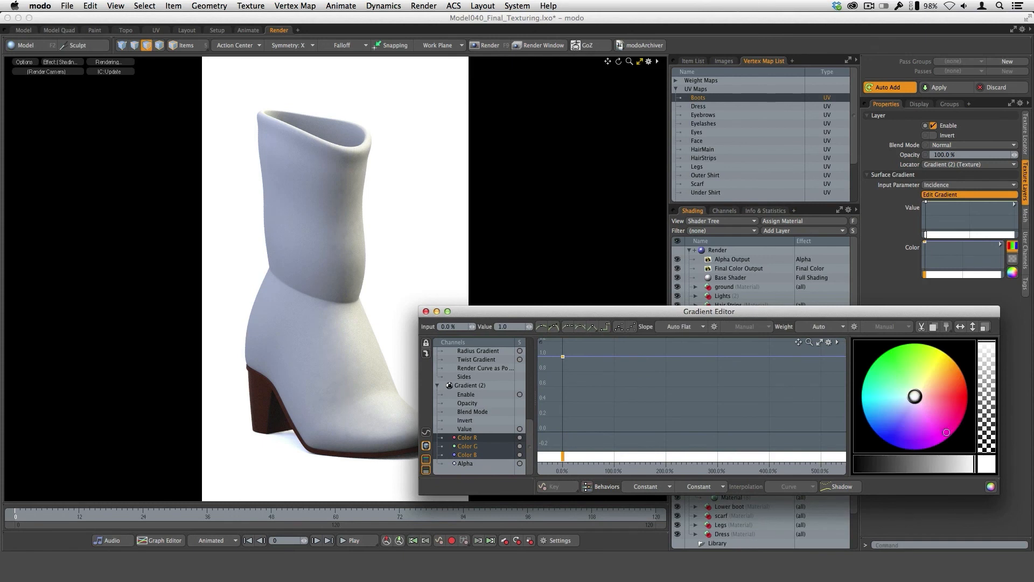
pyautogui.moveTo(939, 464); pyautogui.dragTo(814, 476)
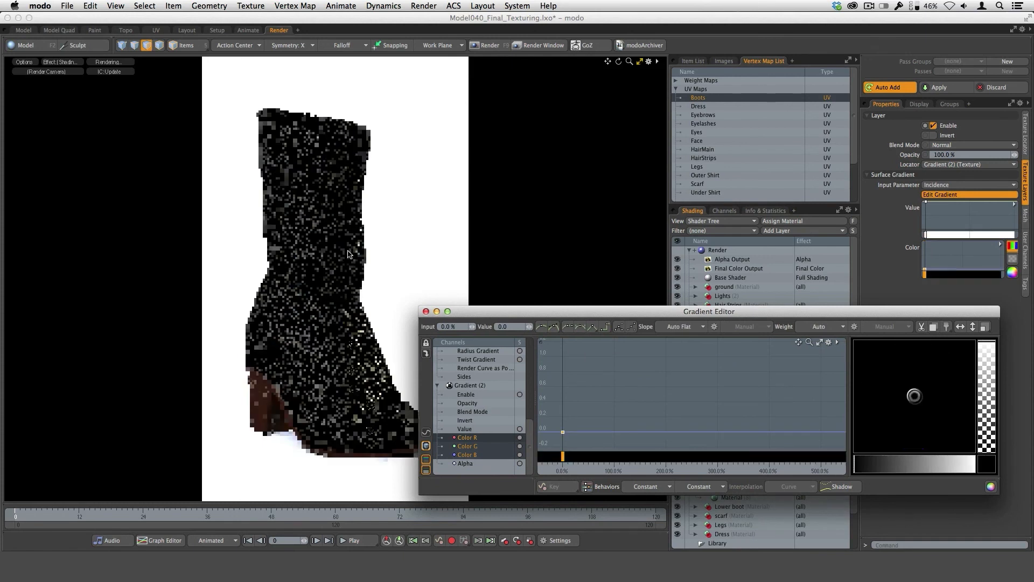
# Add a color key at 100% with value 0.99 and bend its incoming handle downward for a slow-starting black-to-white ramp.
pyautogui.keyDown('ctrl'); pyautogui.keyDown('alt'); pyautogui.moveTo(616, 428); pyautogui.dragTo(761, 408); pyautogui.keyUp('alt'); pyautogui.keyUp('ctrl')
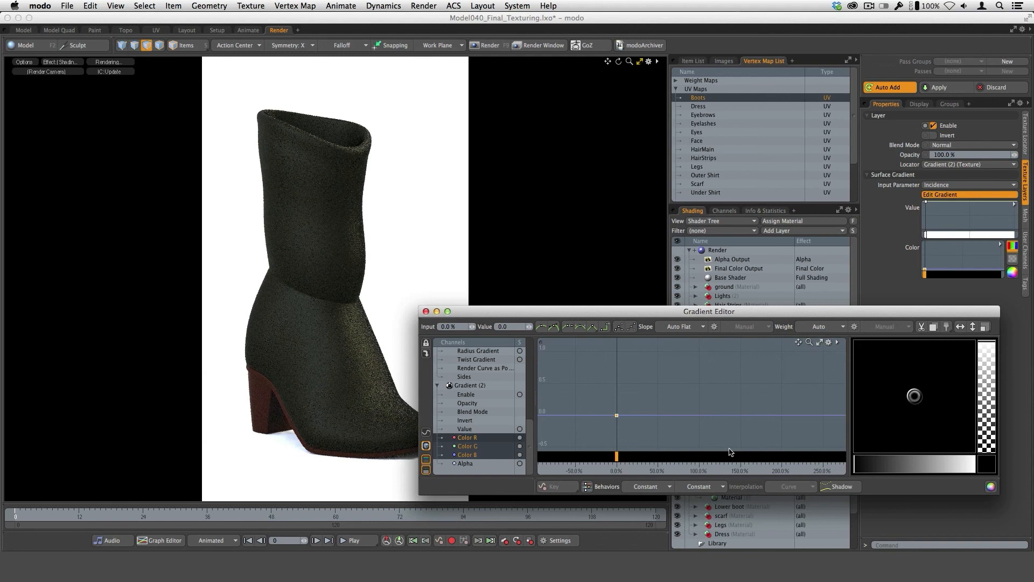
pyautogui.click(699, 458)
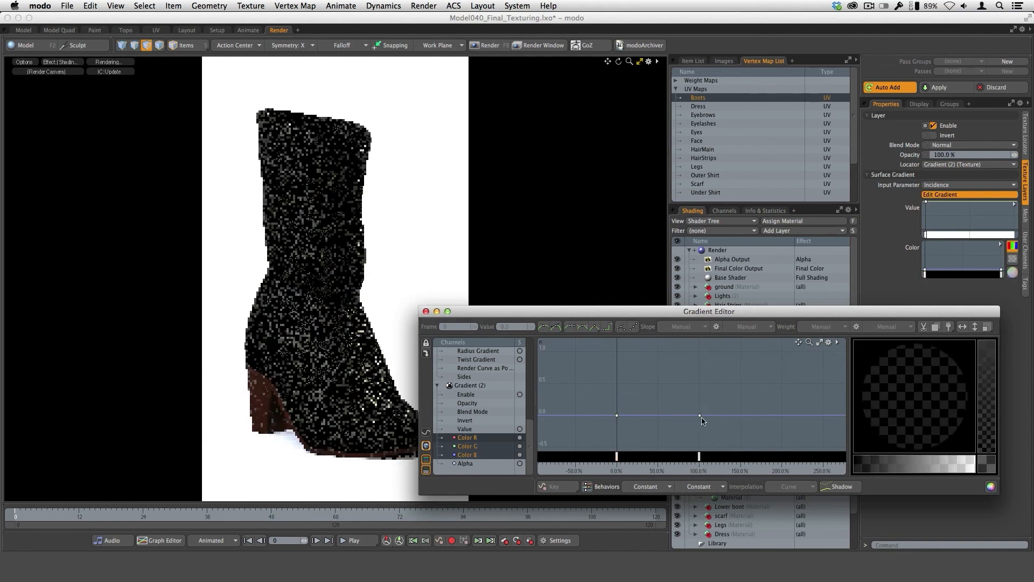
pyautogui.click(700, 416)
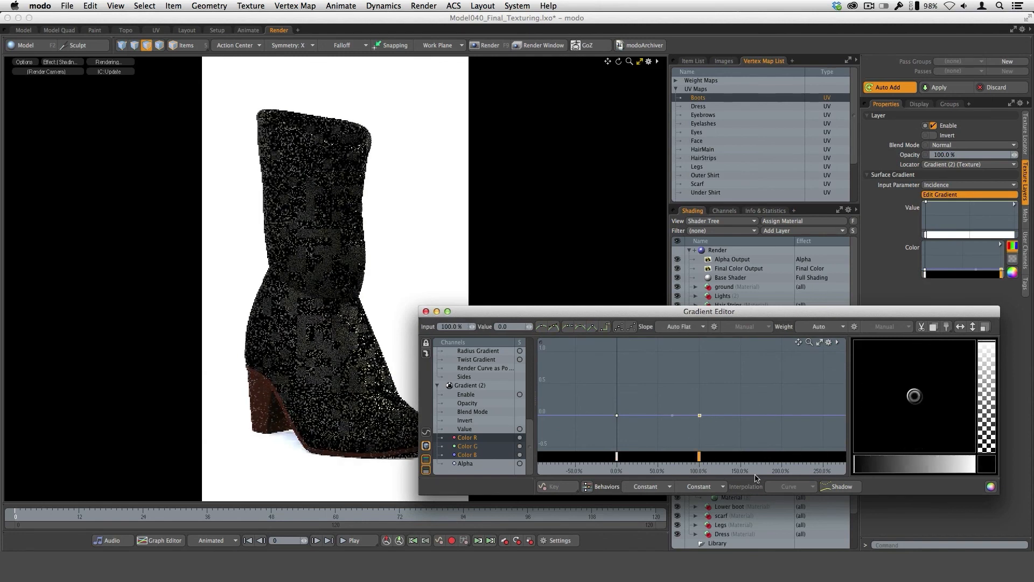
pyautogui.moveTo(699, 415); pyautogui.dragTo(698, 355)
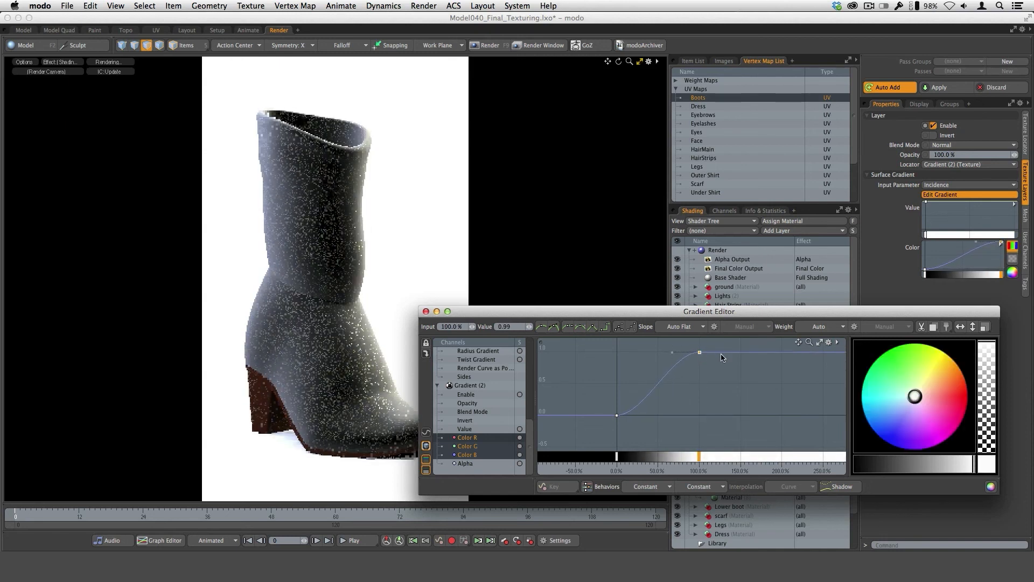
pyautogui.moveTo(670, 355); pyautogui.dragTo(691, 387)
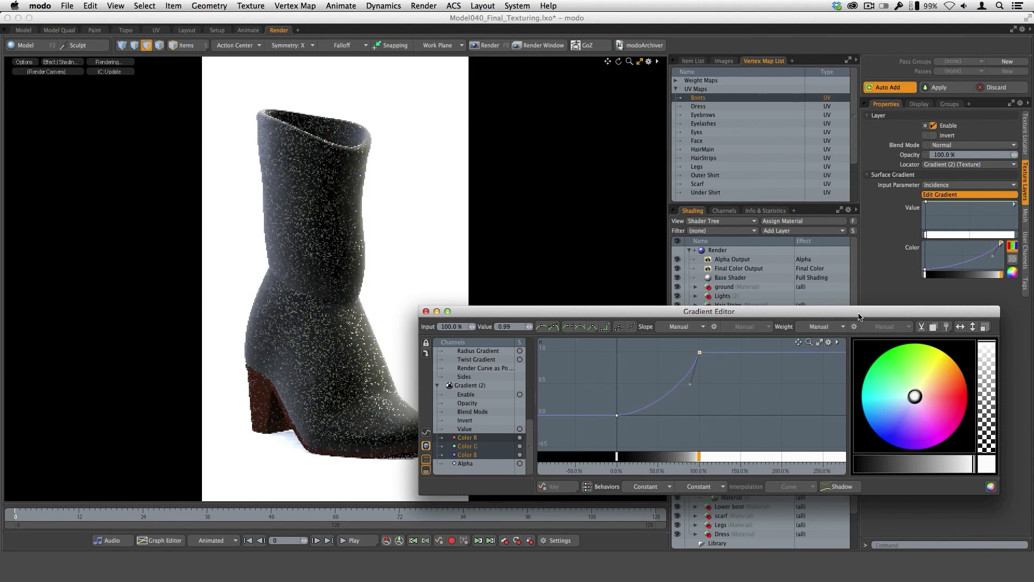
# Set Gradient (2)'s input parameter to Bump Height and show the Marble Vein layer.
pyautogui.moveTo(861, 317); pyautogui.dragTo(759, 334)
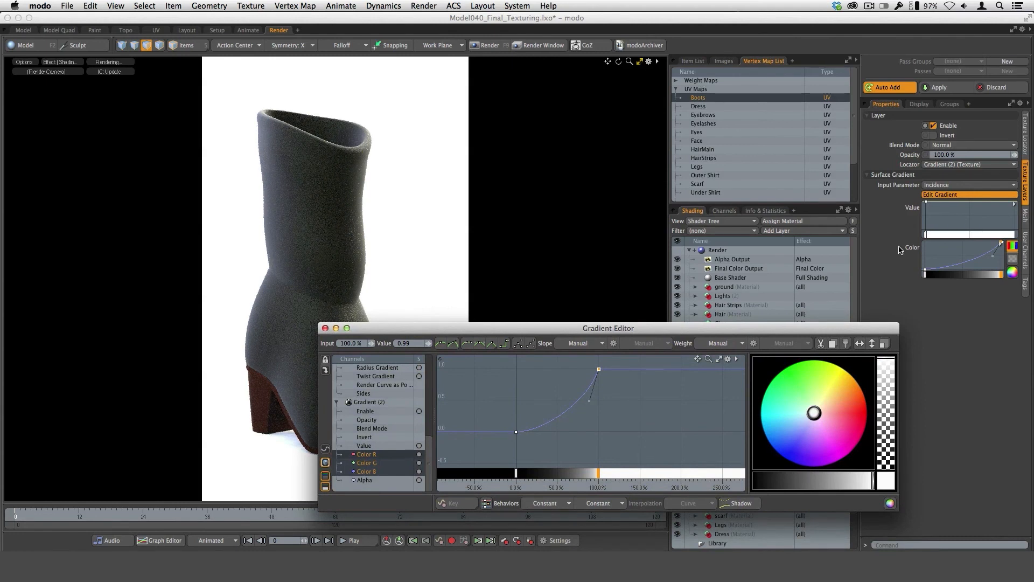
pyautogui.click(942, 186)
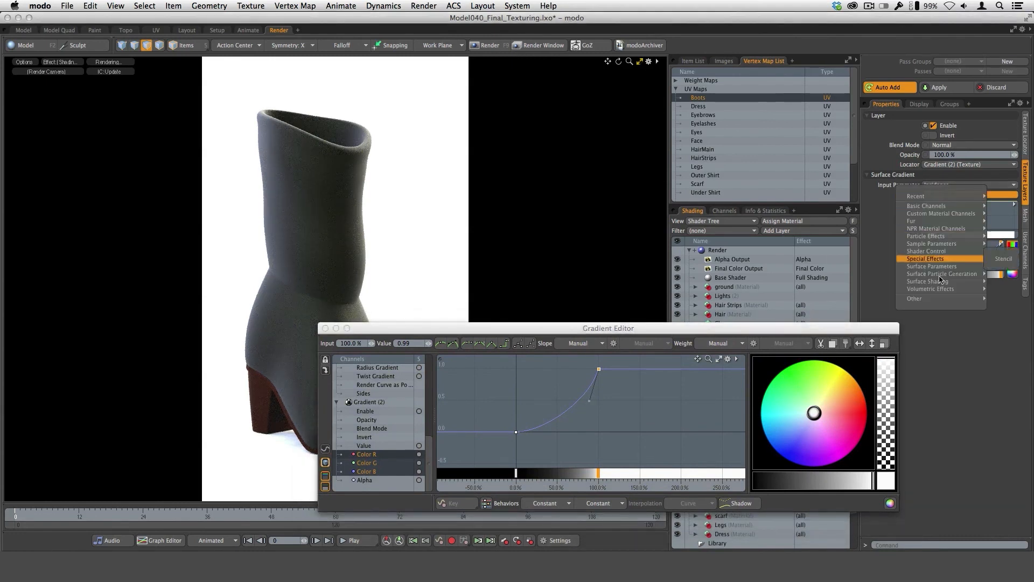
pyautogui.moveTo(940, 275)
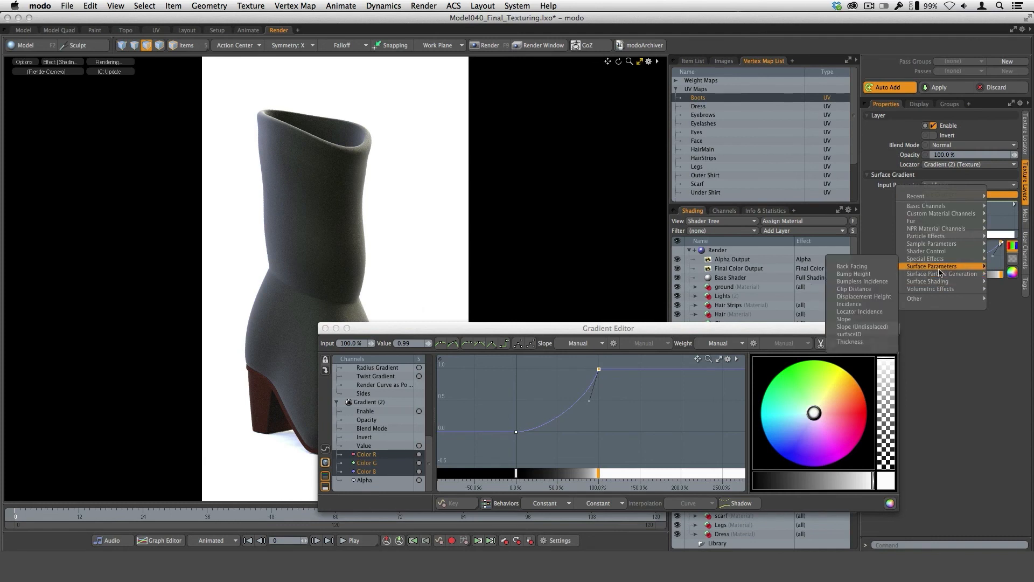
pyautogui.click(874, 279)
pyautogui.moveTo(460, 325); pyautogui.dragTo(530, 145)
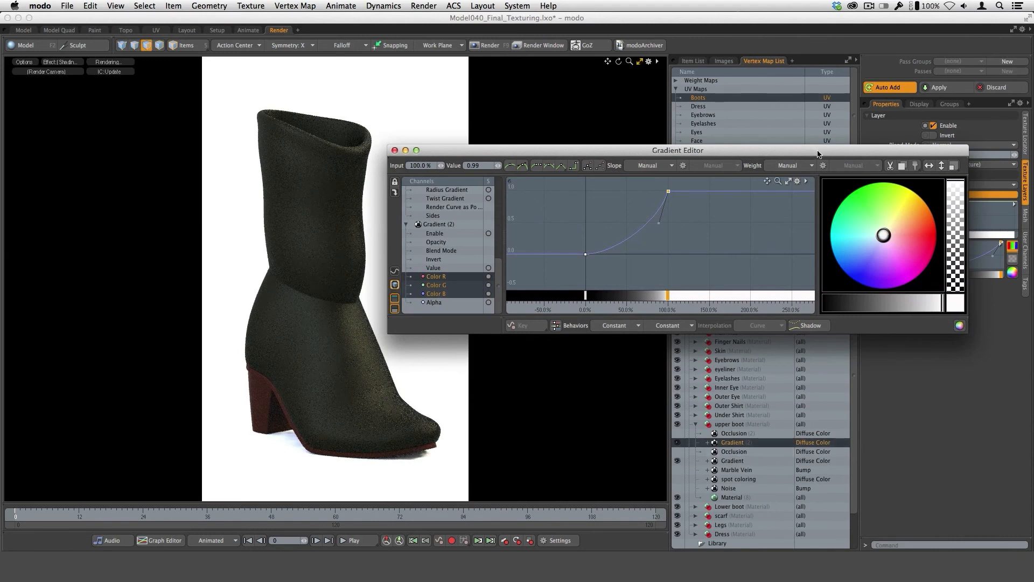
pyautogui.moveTo(819, 155); pyautogui.dragTo(844, 327)
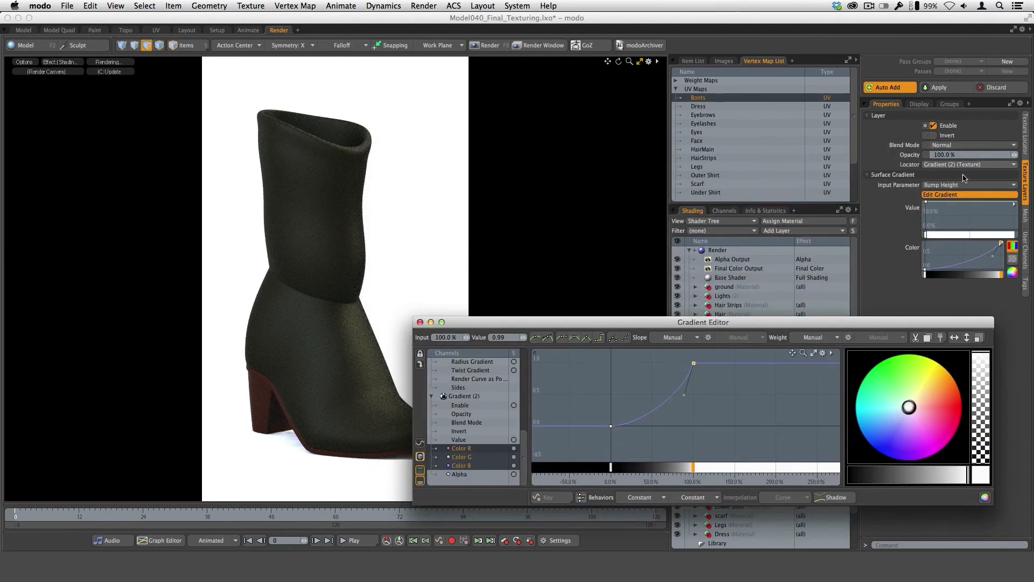
pyautogui.moveTo(893, 324); pyautogui.dragTo(767, 112)
pyautogui.moveTo(537, 113); pyautogui.dragTo(684, 128)
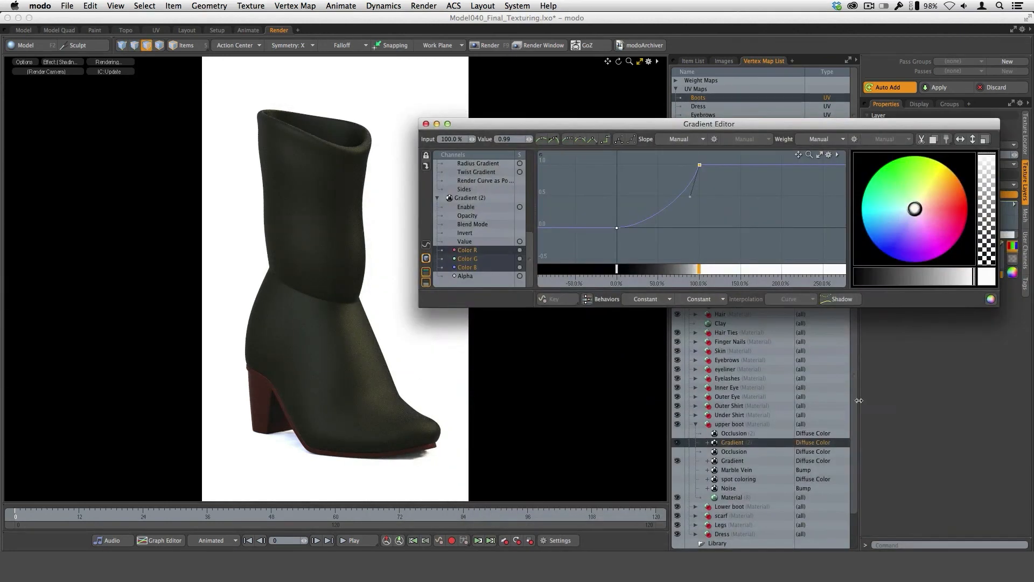
pyautogui.click(678, 470)
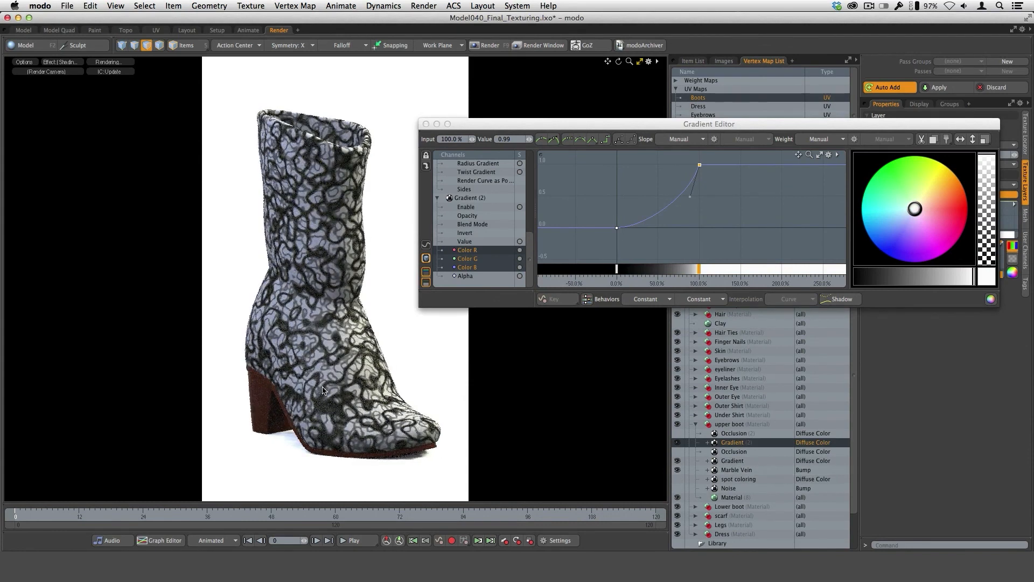
# Try a lower-contrast color ramp, with the end key at 0.56 and the 0% key at 0.41.
pyautogui.moveTo(699, 164); pyautogui.dragTo(698, 192)
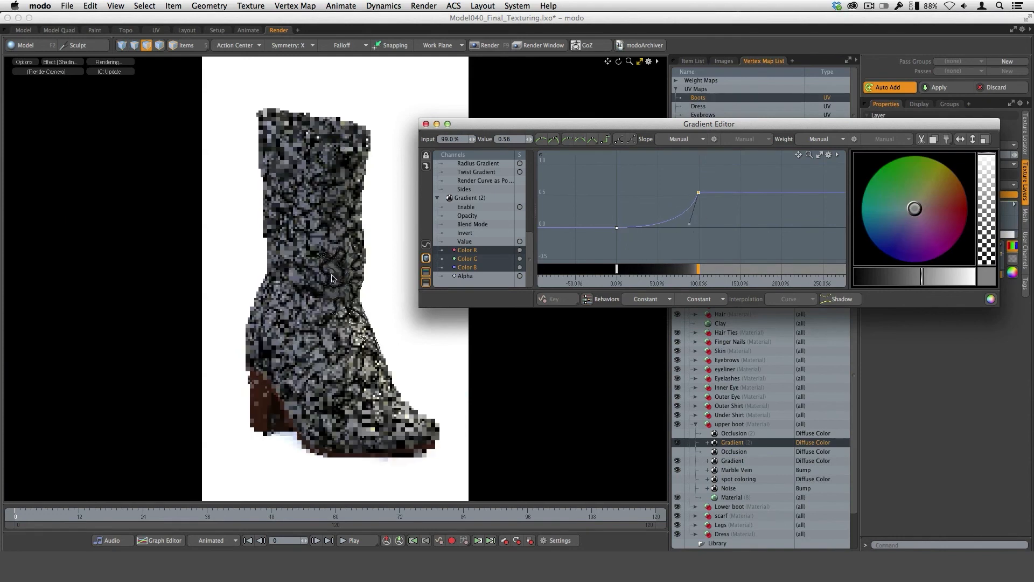
pyautogui.moveTo(690, 224); pyautogui.dragTo(672, 214)
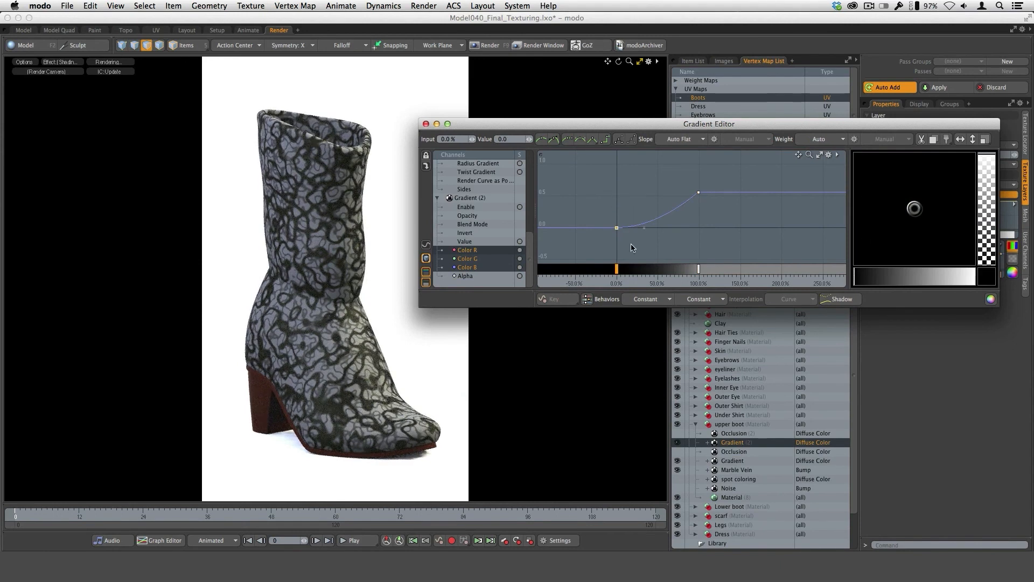
pyautogui.moveTo(618, 228); pyautogui.dragTo(618, 202)
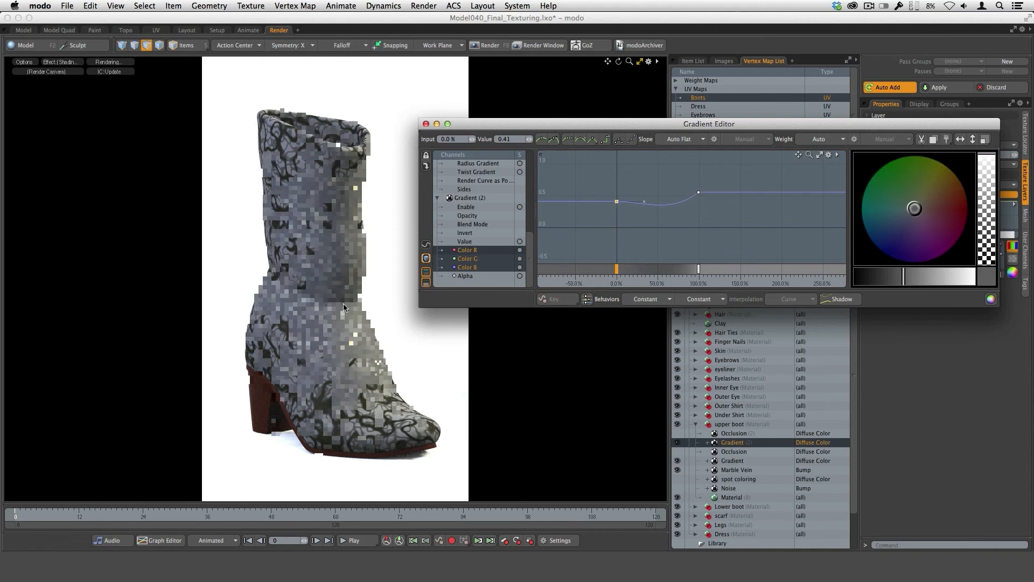
# Widen the ramp's contrast by setting the 100% color key to 1.02 and the 0% key to black.
pyautogui.moveTo(699, 193); pyautogui.dragTo(699, 163)
pyautogui.press('super+z')
pyautogui.click(616, 201)
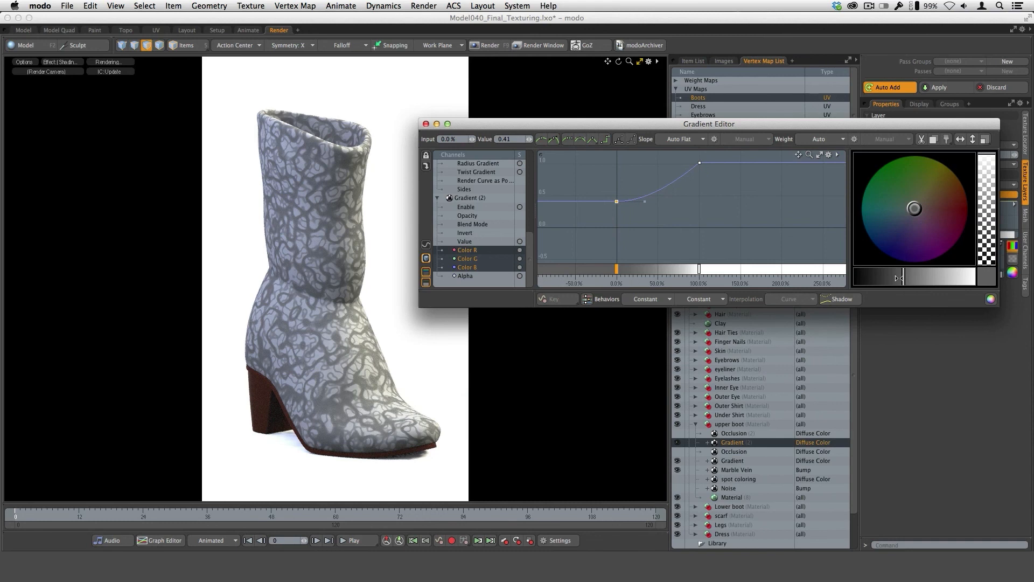
pyautogui.moveTo(904, 280); pyautogui.dragTo(839, 299)
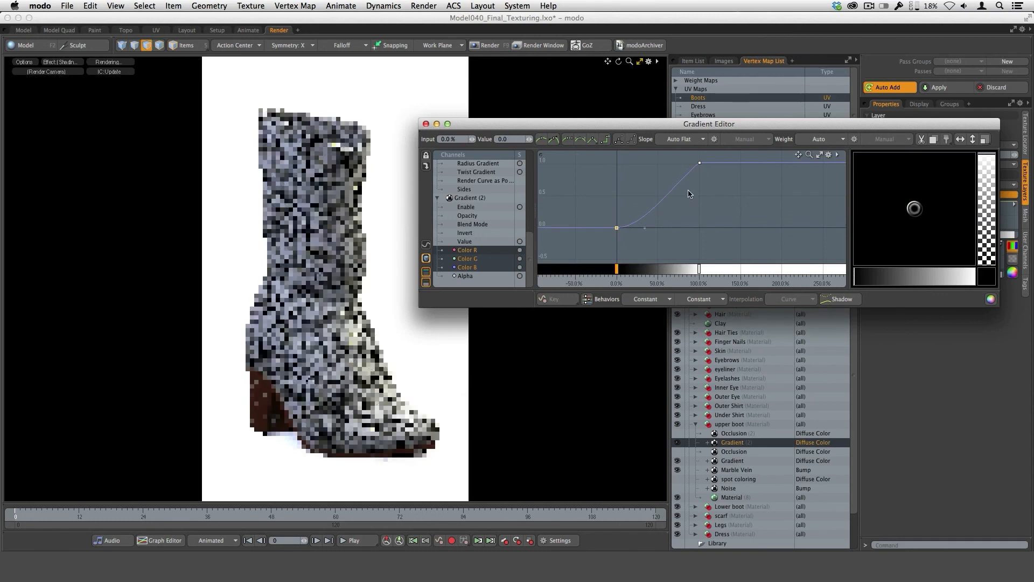
pyautogui.click(700, 163)
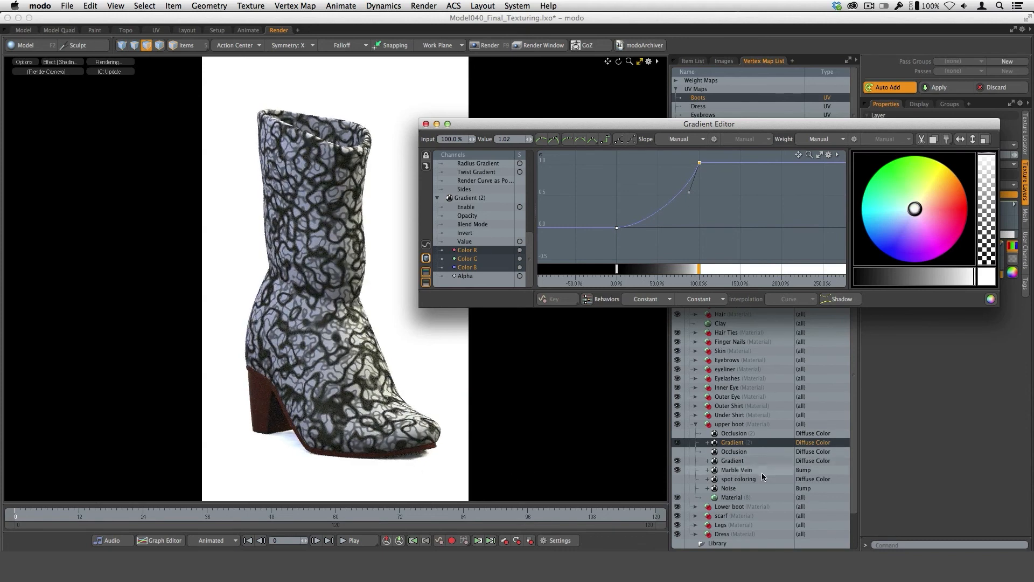
# Hide the upper boot's original Gradient layer, reselect Gradient (2), and close the Gradient Editor.
pyautogui.click(744, 476)
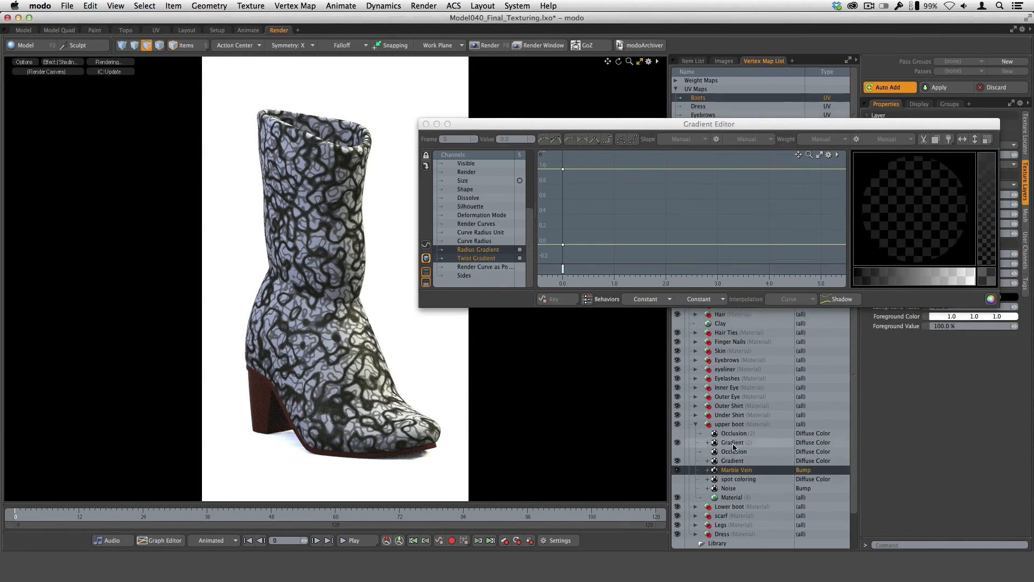
pyautogui.click(678, 469)
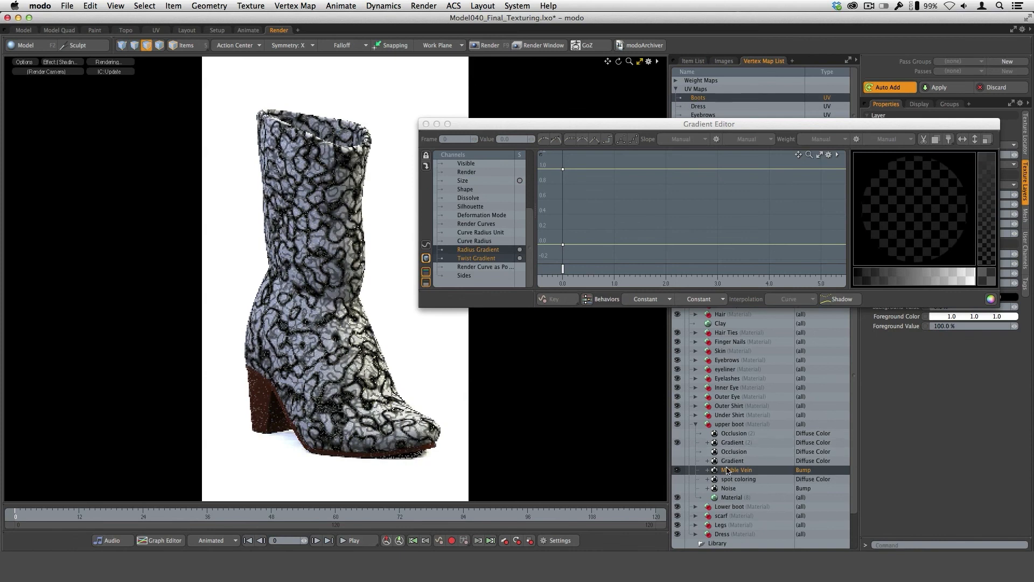
pyautogui.click(735, 443)
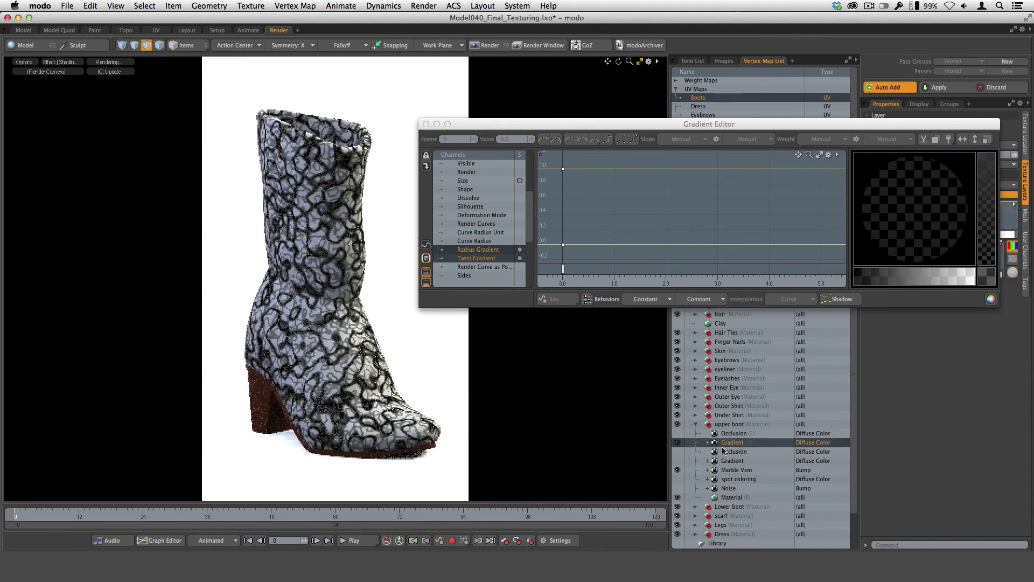
pyautogui.moveTo(752, 124)
pyautogui.mouseDown()
pyautogui.moveTo(771, 332)
pyautogui.moveTo(703, 132)
pyautogui.moveTo(676, 119)
pyautogui.moveTo(607, 211)
pyautogui.moveTo(672, 243)
pyautogui.mouseUp()
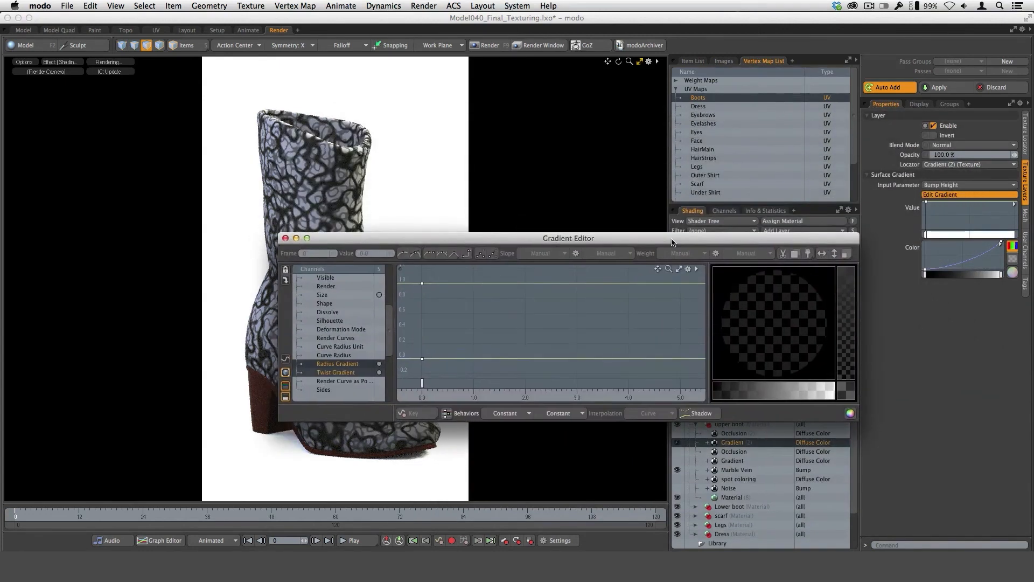
pyautogui.click(286, 238)
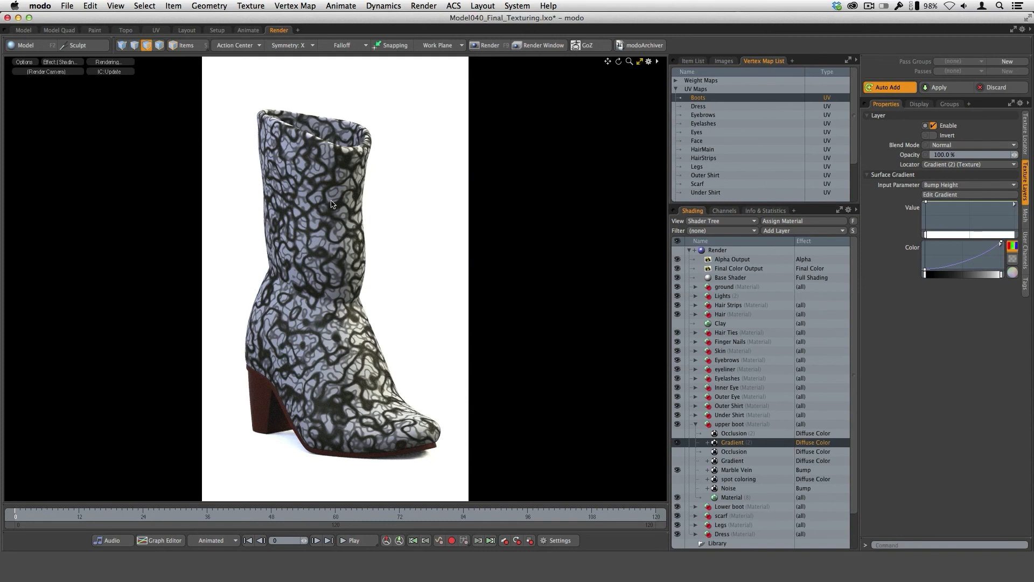
# Set Gradient (2)'s blend mode to Multiply and its opacity to 25%.
pyautogui.click(947, 145)
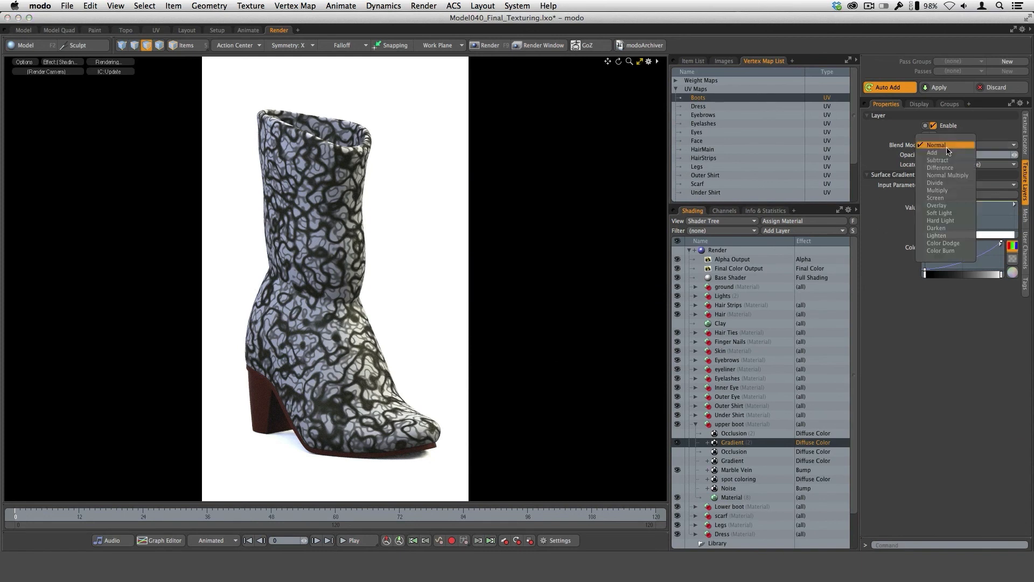
pyautogui.click(948, 190)
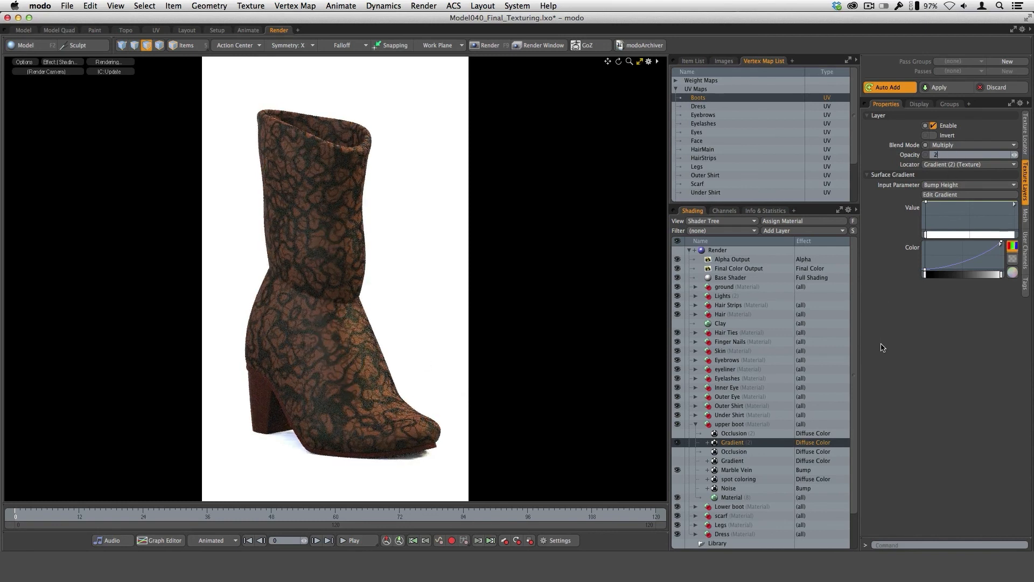
pyautogui.press('Return')
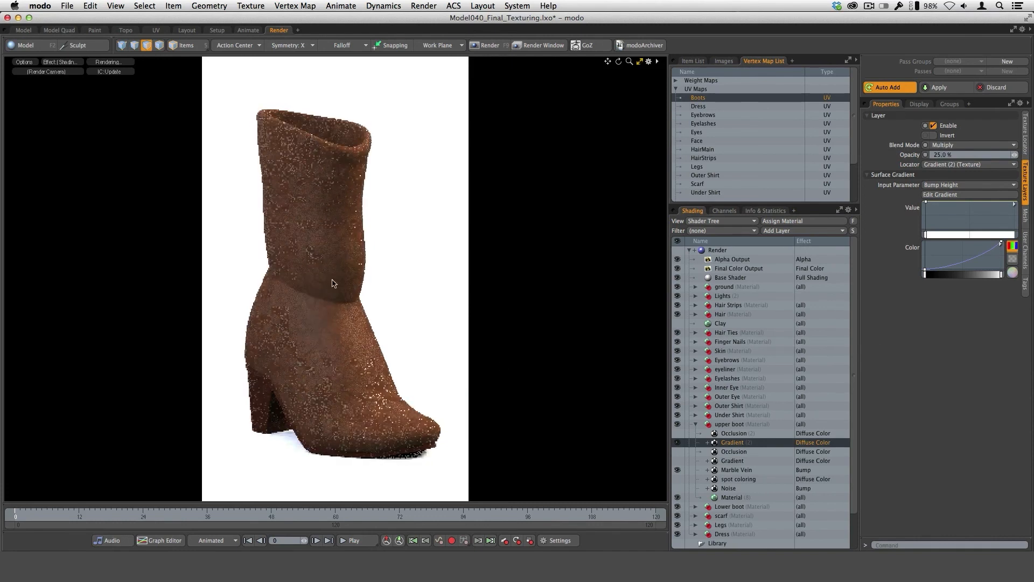
# Try the Color Burn blend mode on Gradient (2), and return the layer to Multiply.
pyautogui.click(953, 145)
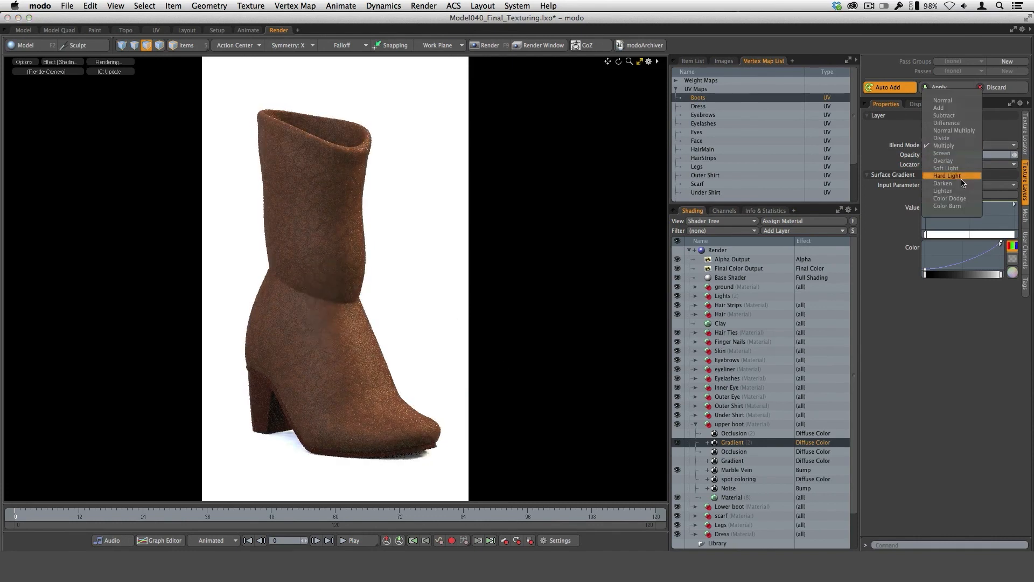
pyautogui.click(951, 206)
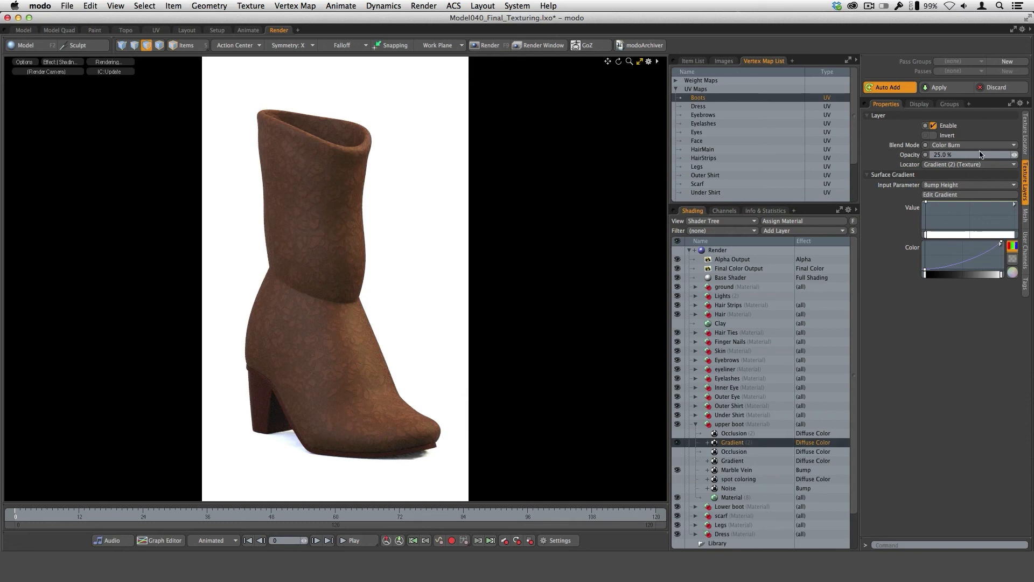
pyautogui.click(958, 147)
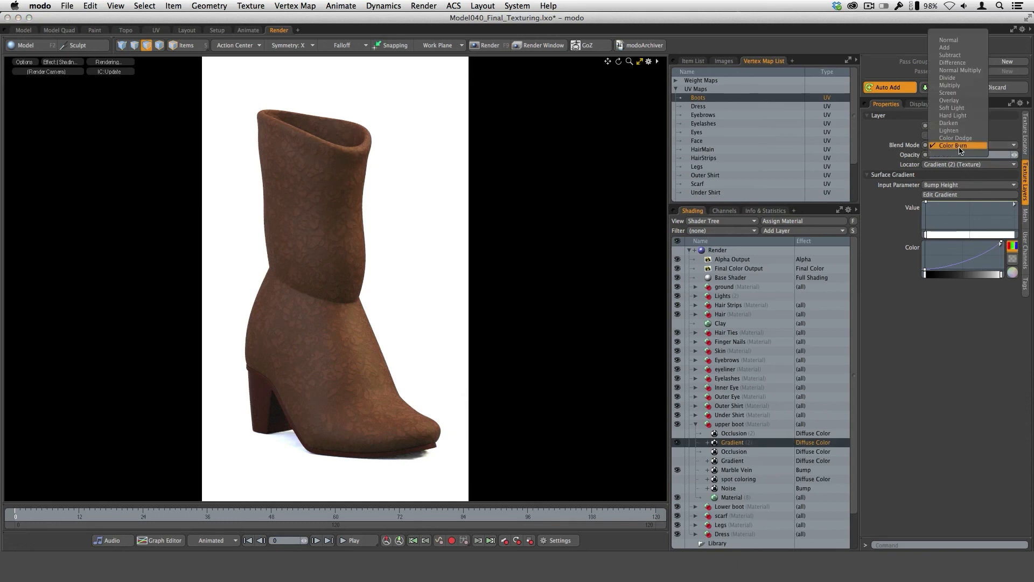
pyautogui.click(950, 85)
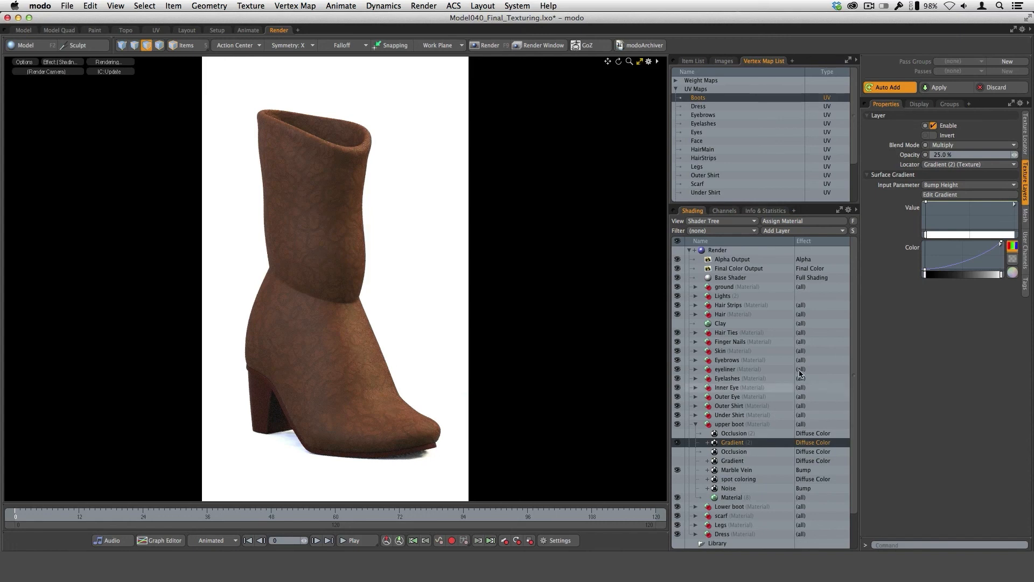
# Turn the upper boot's Gradient, spot coloring, Noise and Occlusion layers back on.
pyautogui.click(682, 462)
pyautogui.click(678, 479)
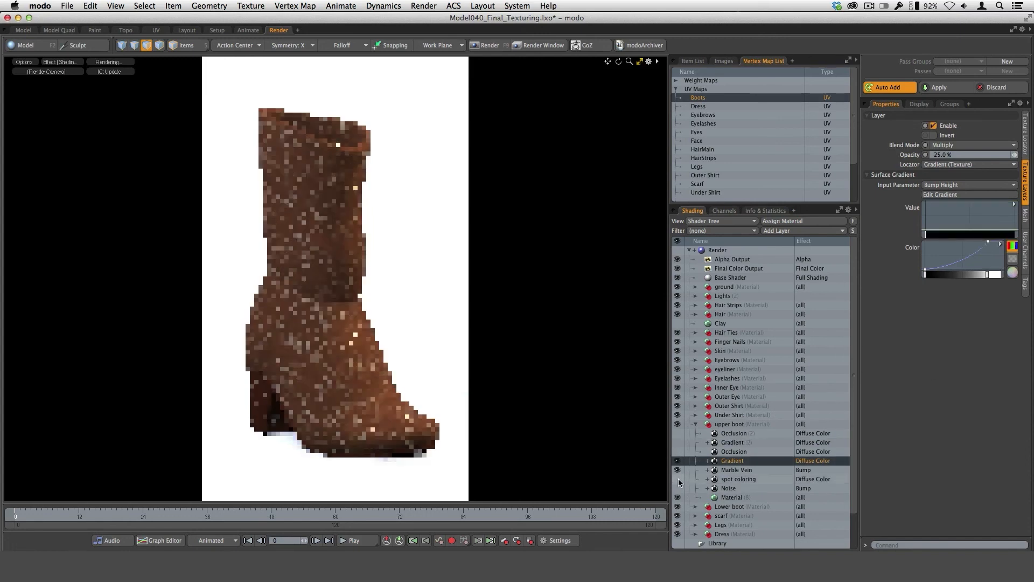
pyautogui.click(678, 489)
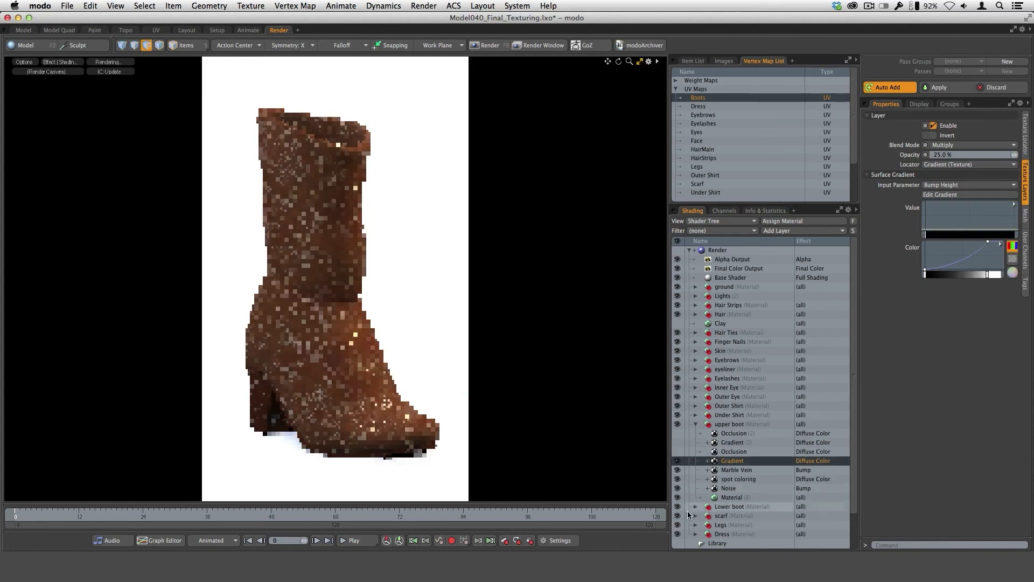
pyautogui.click(678, 451)
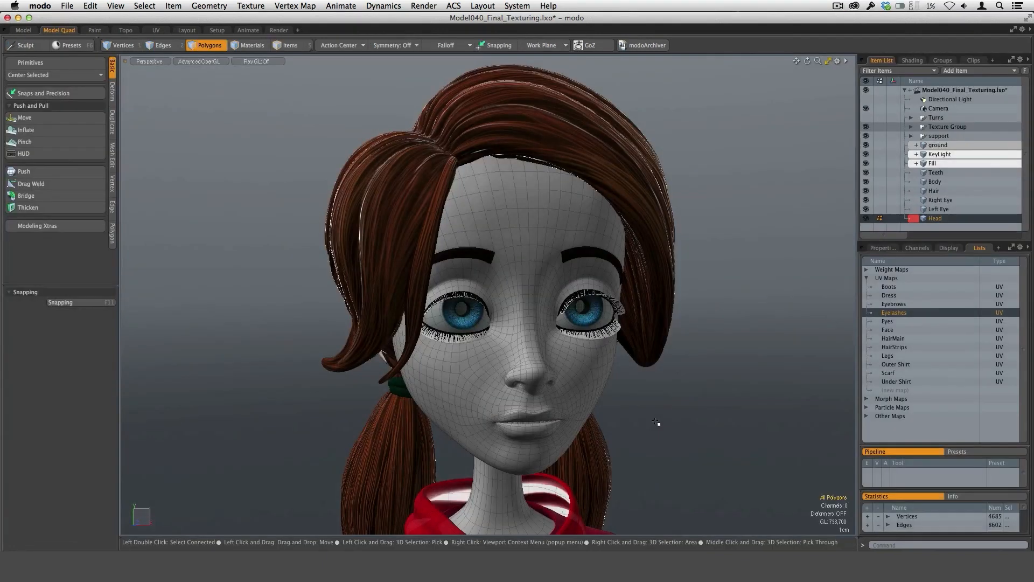
# Hide the Teeth, Body and Hair items so only the head and eyes remain in view.
pyautogui.moveTo(619, 379)
pyautogui.keyDown('alt'); pyautogui.mouseDown()
pyautogui.moveTo(644, 376)
pyautogui.moveTo(610, 366)
pyautogui.mouseUp(); pyautogui.keyUp('alt')
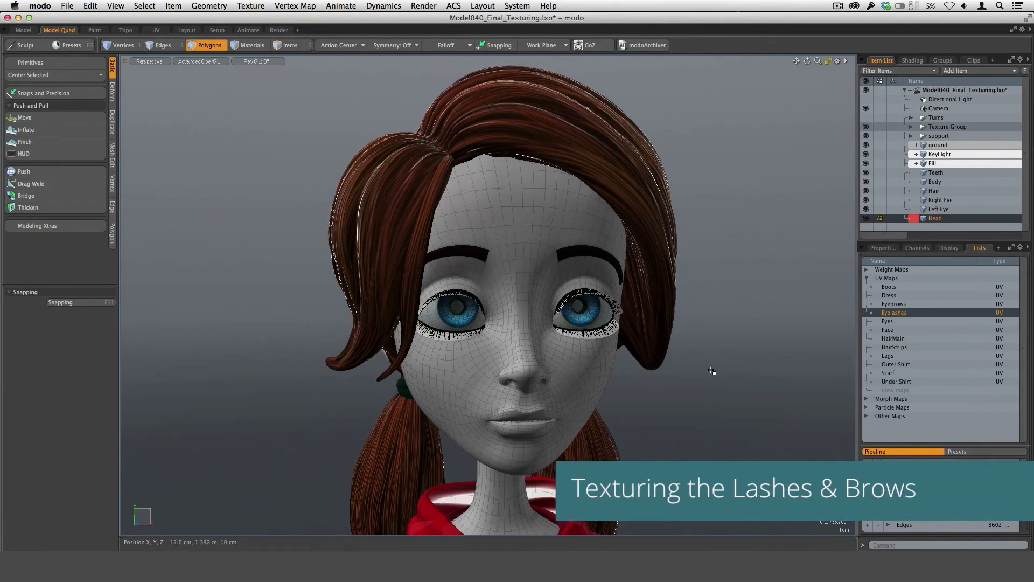
pyautogui.keyDown('alt'); pyautogui.moveTo(711, 369); pyautogui.dragTo(730, 341); pyautogui.keyUp('alt')
pyautogui.moveTo(628, 362)
pyautogui.keyDown('alt'); pyautogui.keyDown('shift'); pyautogui.mouseDown()
pyautogui.moveTo(612, 386)
pyautogui.moveTo(607, 361)
pyautogui.moveTo(577, 375)
pyautogui.moveTo(615, 385)
pyautogui.moveTo(622, 374)
pyautogui.mouseUp(); pyautogui.keyUp('shift'); pyautogui.keyUp('alt')
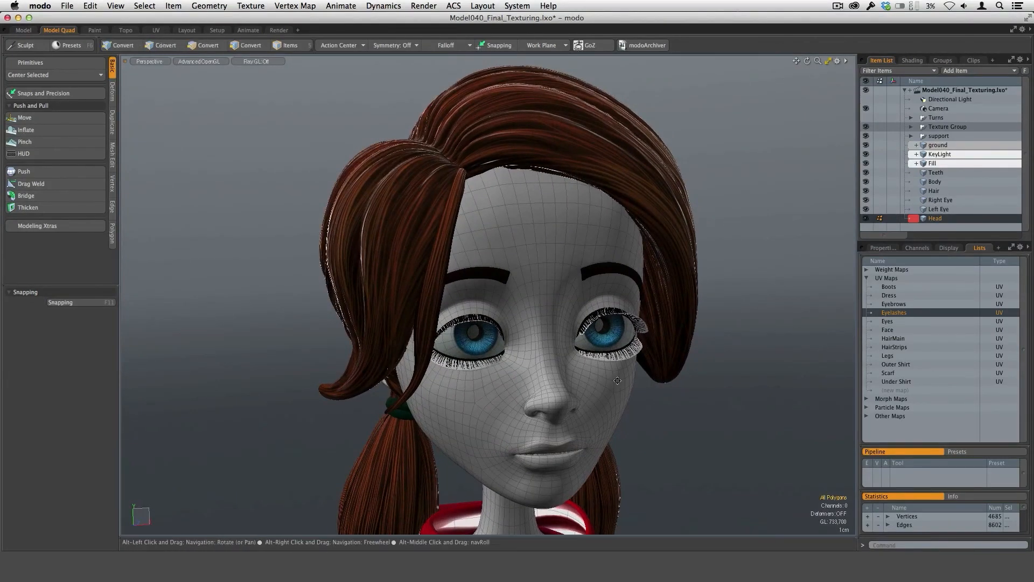
pyautogui.keyDown('alt'); pyautogui.moveTo(619, 386); pyautogui.dragTo(721, 364); pyautogui.keyUp('alt')
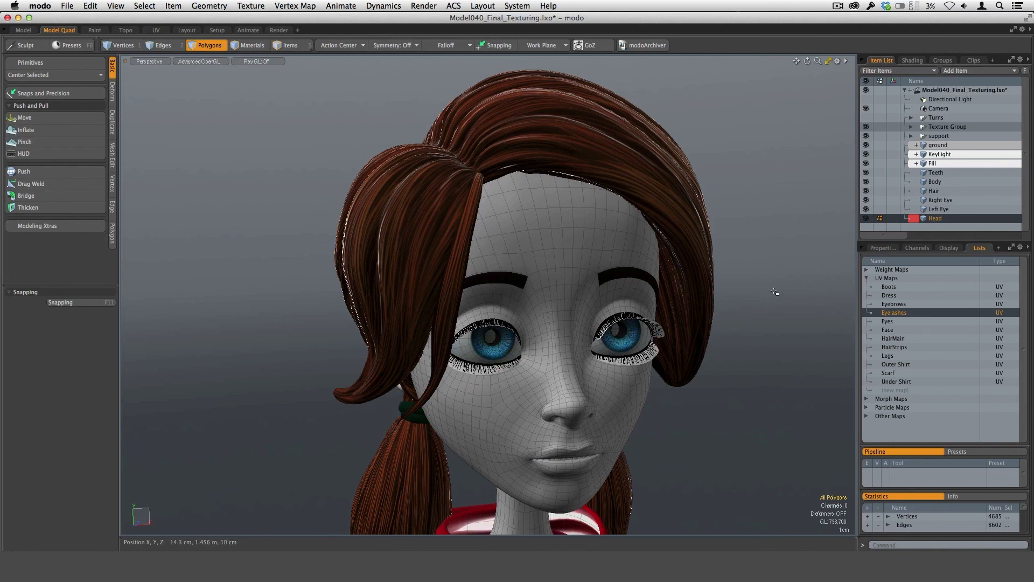
pyautogui.keyDown('alt'); pyautogui.moveTo(724, 329); pyautogui.dragTo(636, 358); pyautogui.keyUp('alt')
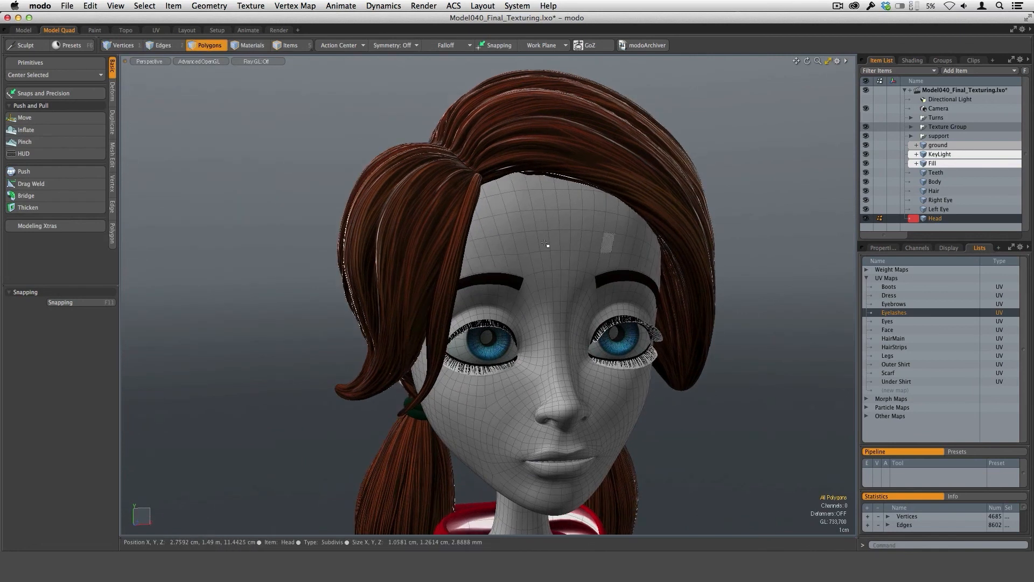
pyautogui.keyDown('alt'); pyautogui.keyDown('shift'); pyautogui.moveTo(612, 375); pyautogui.dragTo(617, 376); pyautogui.keyUp('shift'); pyautogui.keyUp('alt')
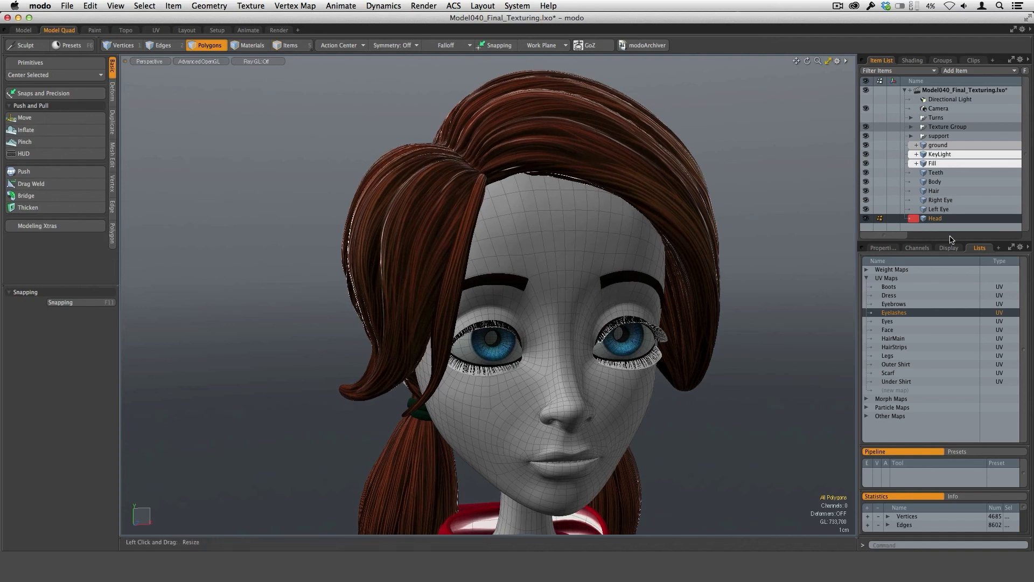
pyautogui.moveTo(868, 175); pyautogui.dragTo(867, 192)
# Show the Shader Tree beside a close view of the eyes and open a render preview of the face.
pyautogui.keyDown('alt'); pyautogui.moveTo(695, 367); pyautogui.dragTo(726, 351); pyautogui.keyUp('alt')
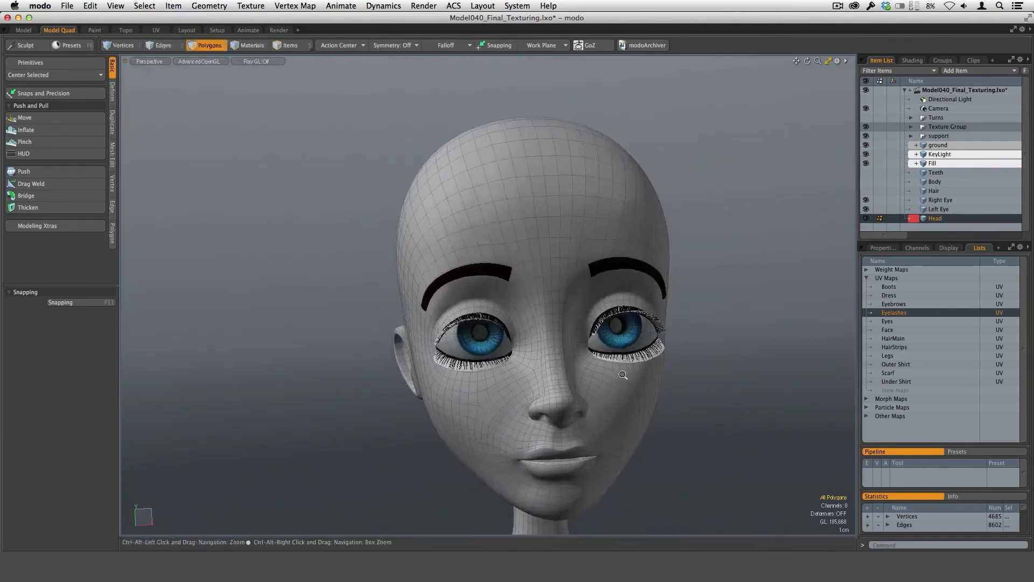
pyautogui.keyDown('ctrl'); pyautogui.keyDown('alt'); pyautogui.moveTo(623, 374); pyautogui.dragTo(653, 375); pyautogui.keyUp('alt'); pyautogui.keyUp('ctrl')
pyautogui.keyDown('alt'); pyautogui.keyDown('shift'); pyautogui.moveTo(653, 374); pyautogui.dragTo(672, 413); pyautogui.keyUp('shift'); pyautogui.keyUp('alt')
pyautogui.keyDown('ctrl'); pyautogui.keyDown('alt'); pyautogui.moveTo(609, 360); pyautogui.dragTo(721, 368); pyautogui.keyUp('alt'); pyautogui.keyUp('ctrl')
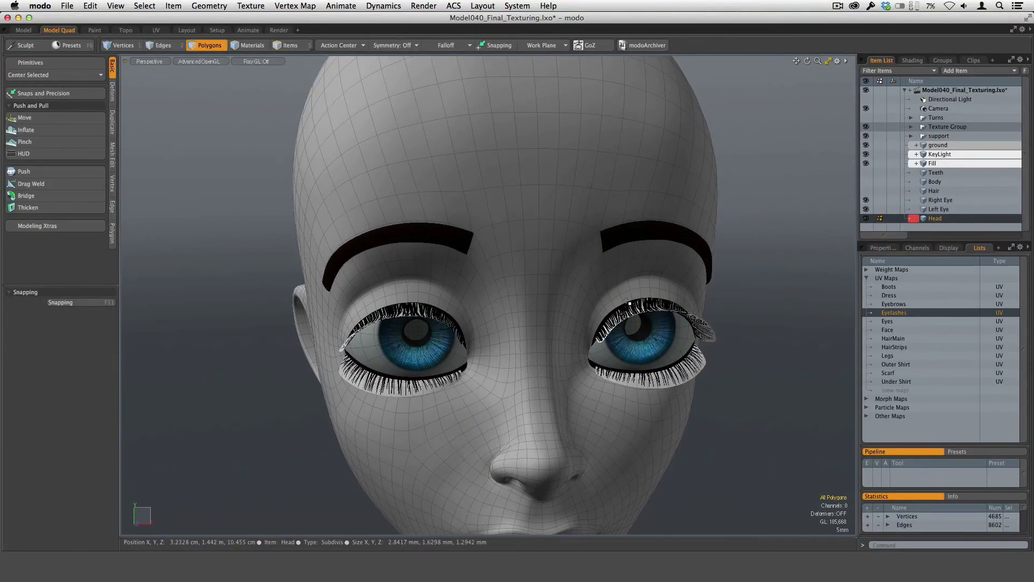
pyautogui.keyDown('alt'); pyautogui.moveTo(621, 335); pyautogui.dragTo(629, 412); pyautogui.keyUp('alt')
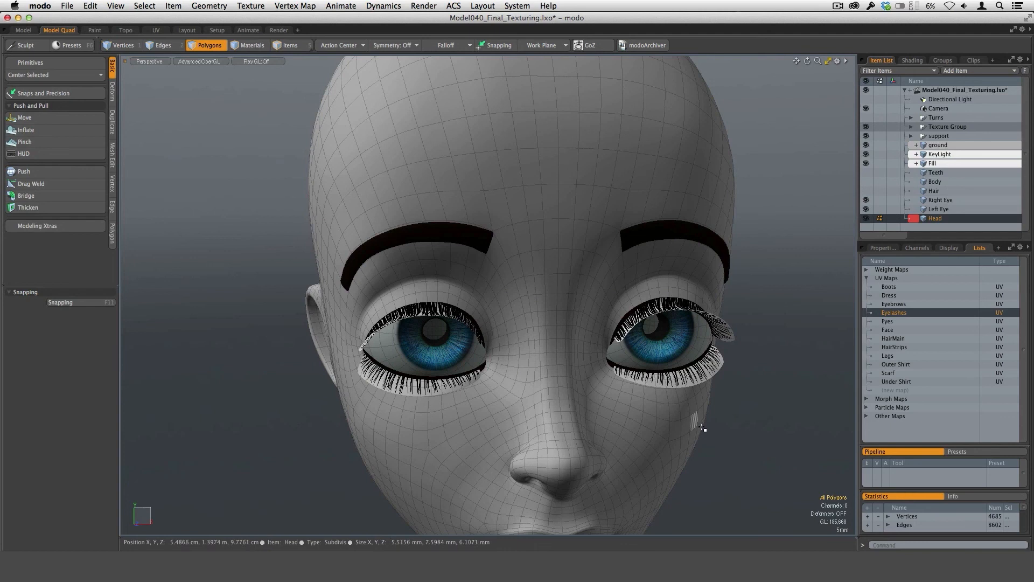
pyautogui.click(913, 60)
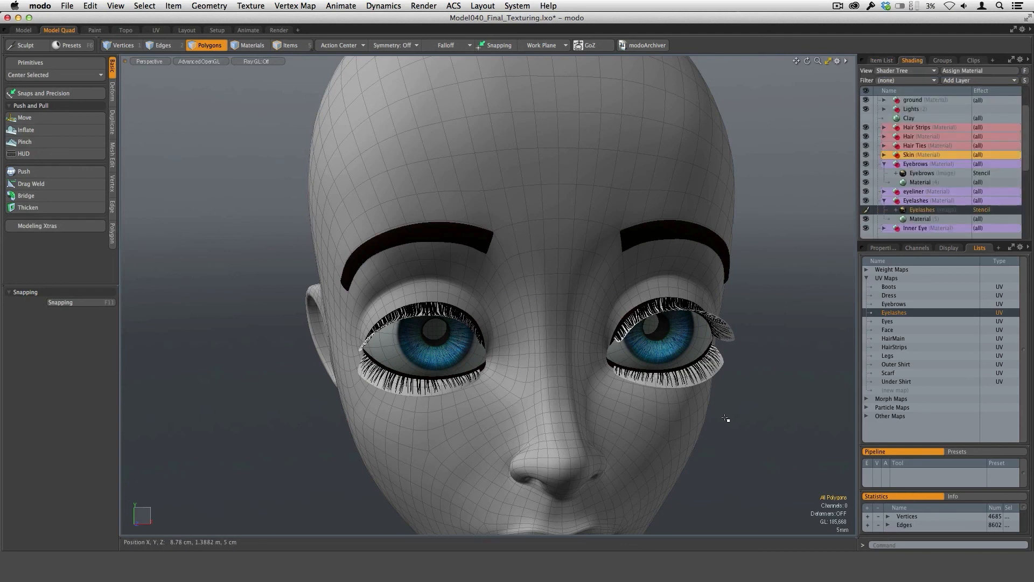
pyautogui.press('F8')
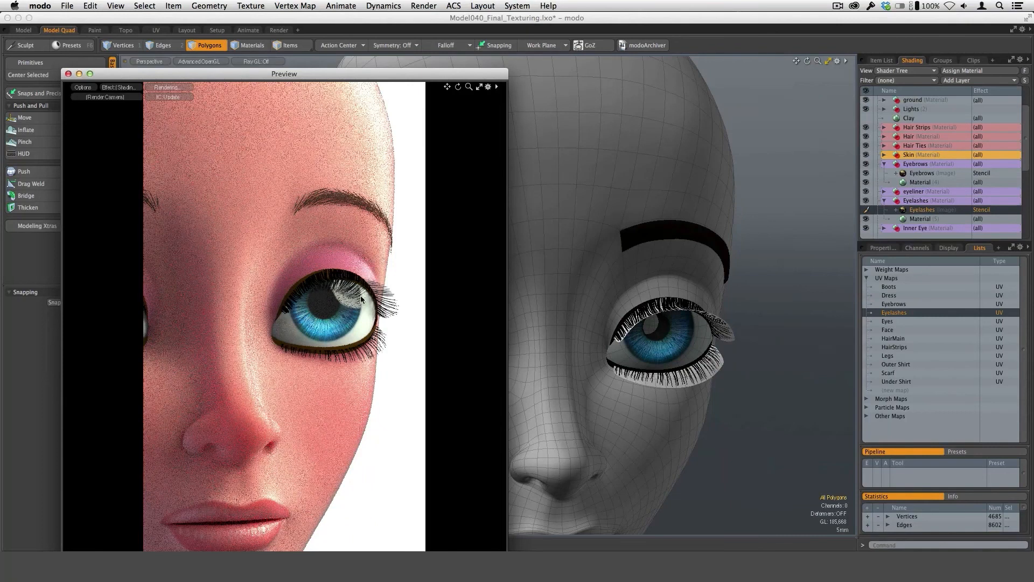
# Open the Eyelashes UV map in the UV Editor and move its window clear of the eyes on the model.
pyautogui.doubleClick(896, 313)
pyautogui.moveTo(683, 187); pyautogui.dragTo(879, 240)
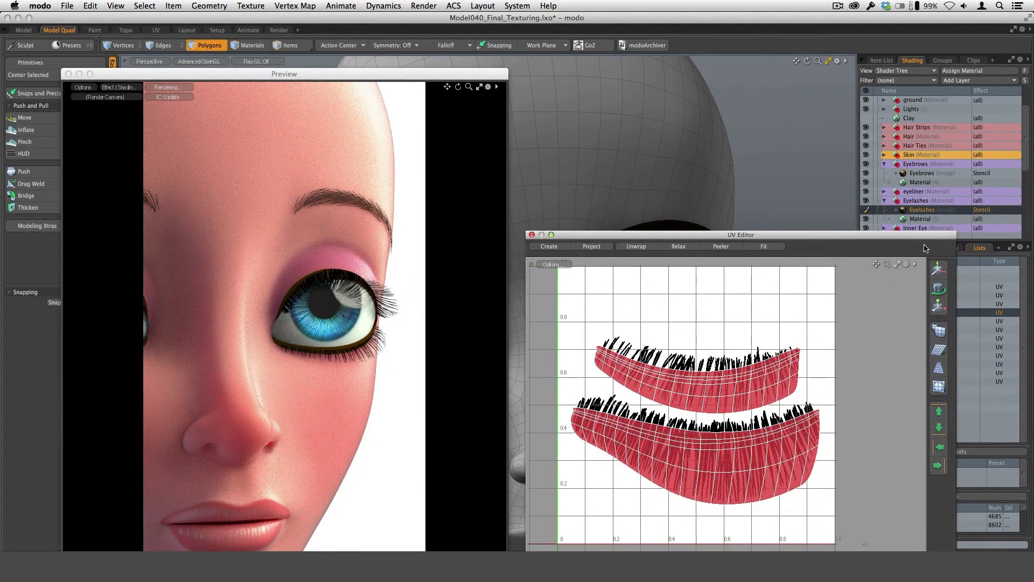
pyautogui.moveTo(925, 237); pyautogui.dragTo(812, 124)
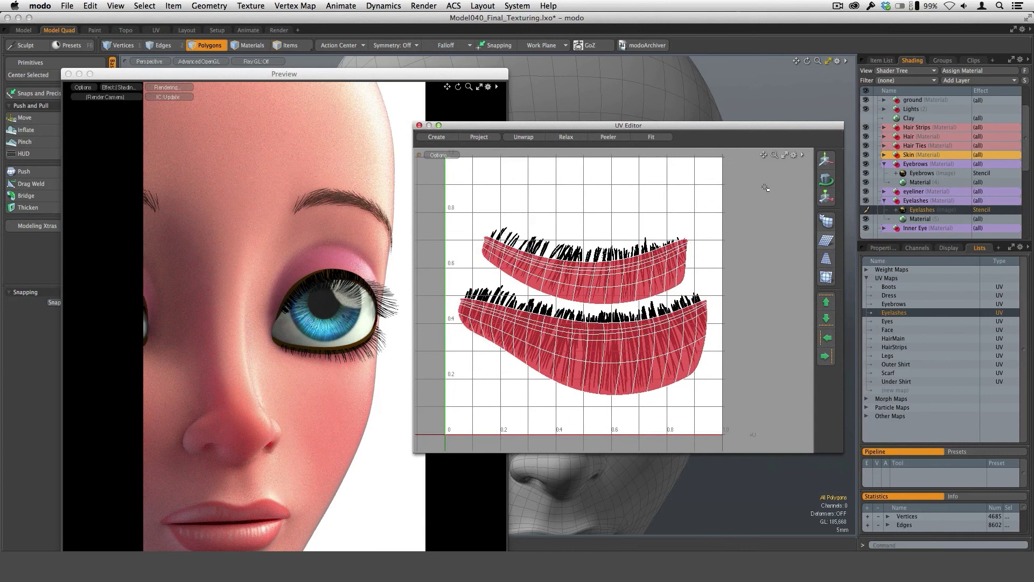
pyautogui.moveTo(718, 127); pyautogui.dragTo(795, 156)
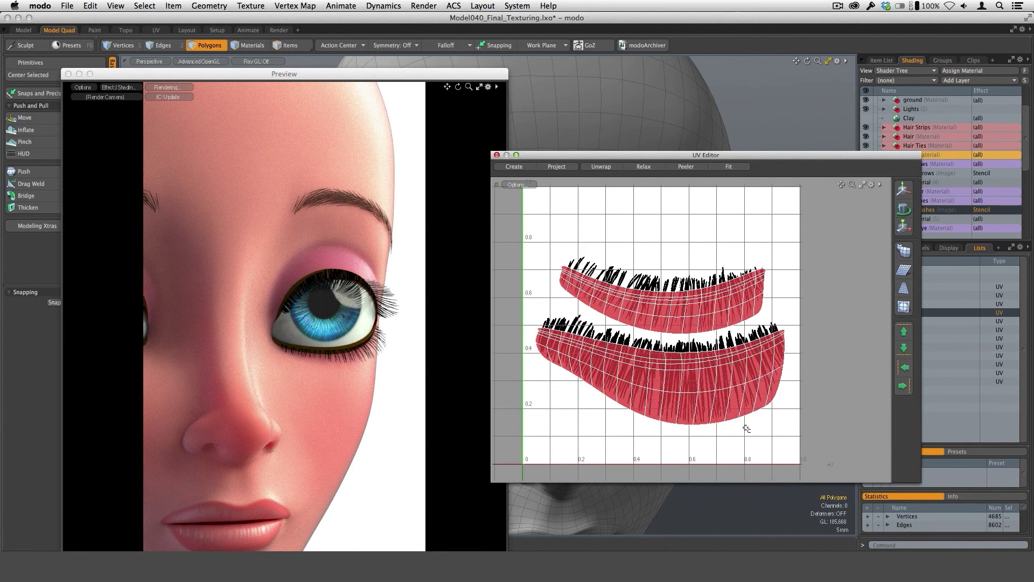
pyautogui.moveTo(823, 157); pyautogui.dragTo(711, 405)
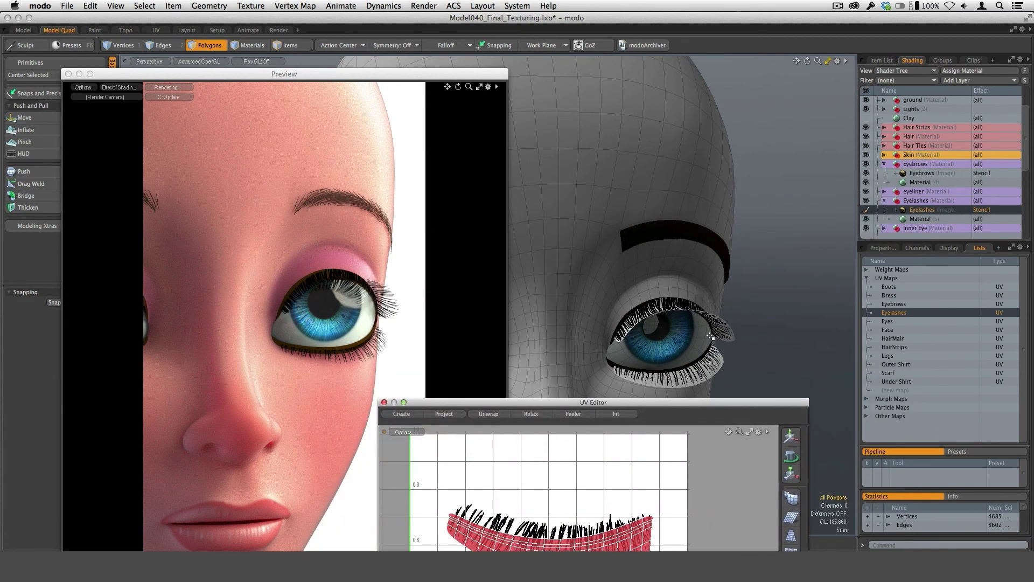
# Select the lower and upper lash polygons of the character's left eye to compare with their UVs, and clear the selection.
pyautogui.moveTo(745, 315)
pyautogui.keyDown('ctrl'); pyautogui.keyDown('alt'); pyautogui.mouseDown()
pyautogui.moveTo(720, 302)
pyautogui.moveTo(750, 243)
pyautogui.moveTo(756, 307)
pyautogui.mouseUp(); pyautogui.keyUp('alt'); pyautogui.keyUp('ctrl')
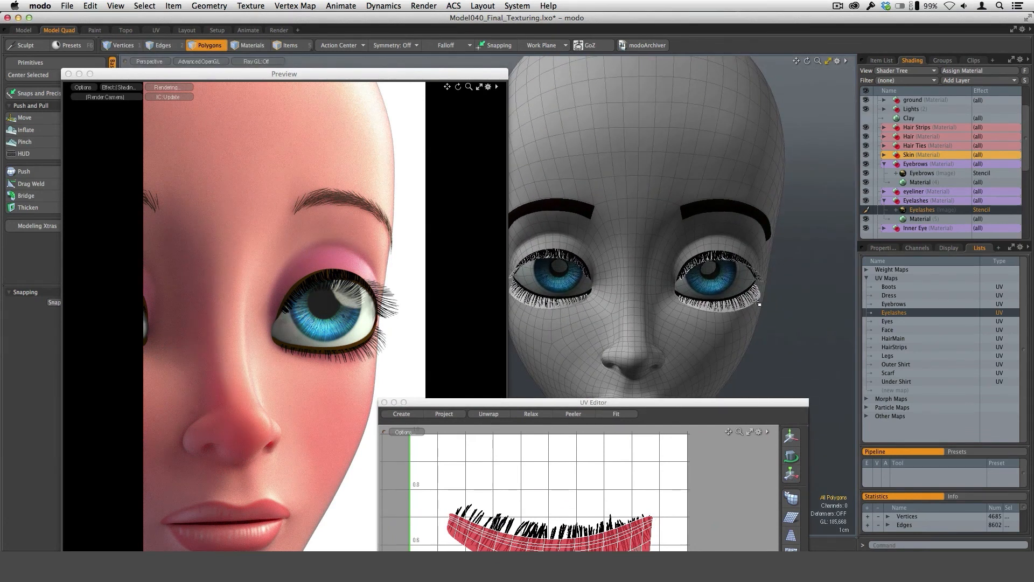
pyautogui.doubleClick(757, 302)
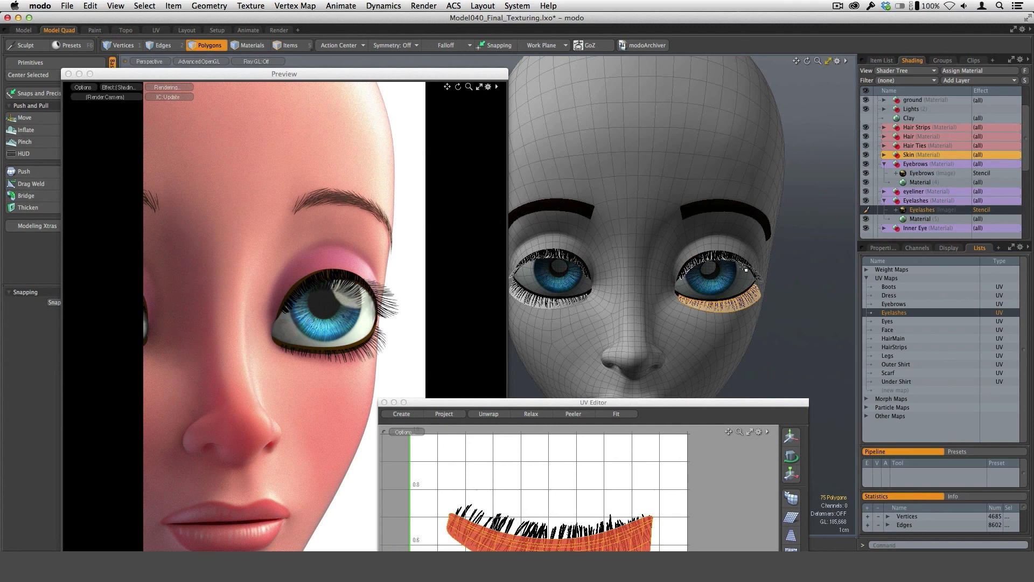
pyautogui.keyDown('alt'); pyautogui.moveTo(743, 267); pyautogui.dragTo(709, 279); pyautogui.keyUp('alt')
pyautogui.keyDown('shift'); pyautogui.doubleClick(706, 275); pyautogui.keyUp('shift')
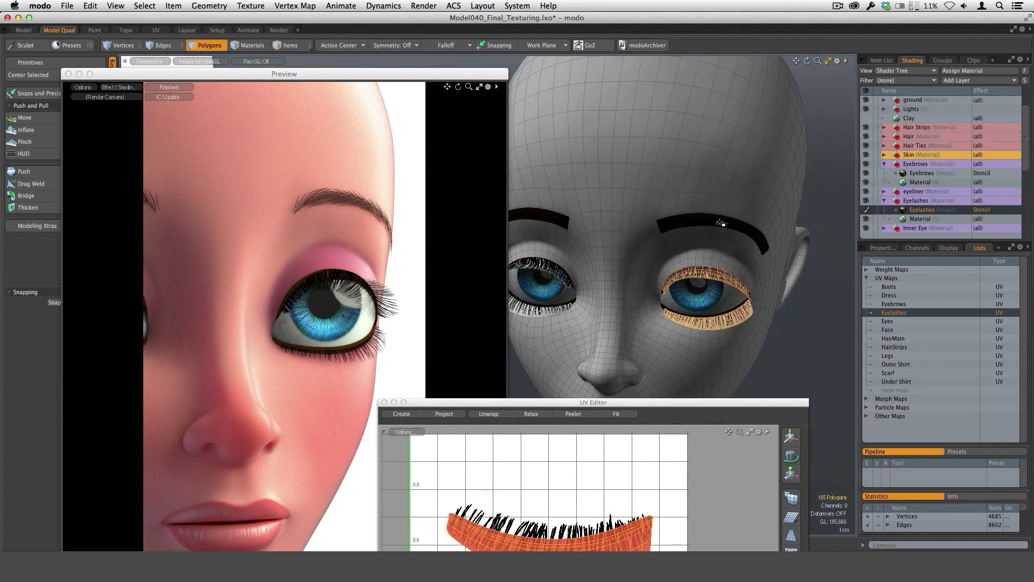
pyautogui.click(778, 307)
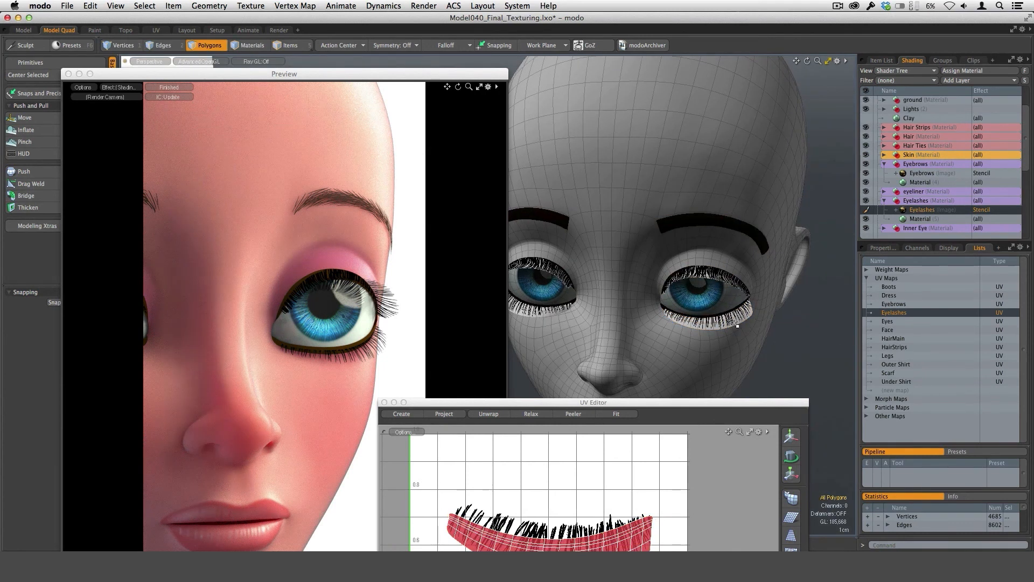
pyautogui.keyDown('alt'); pyautogui.moveTo(737, 325); pyautogui.dragTo(767, 317); pyautogui.keyUp('alt')
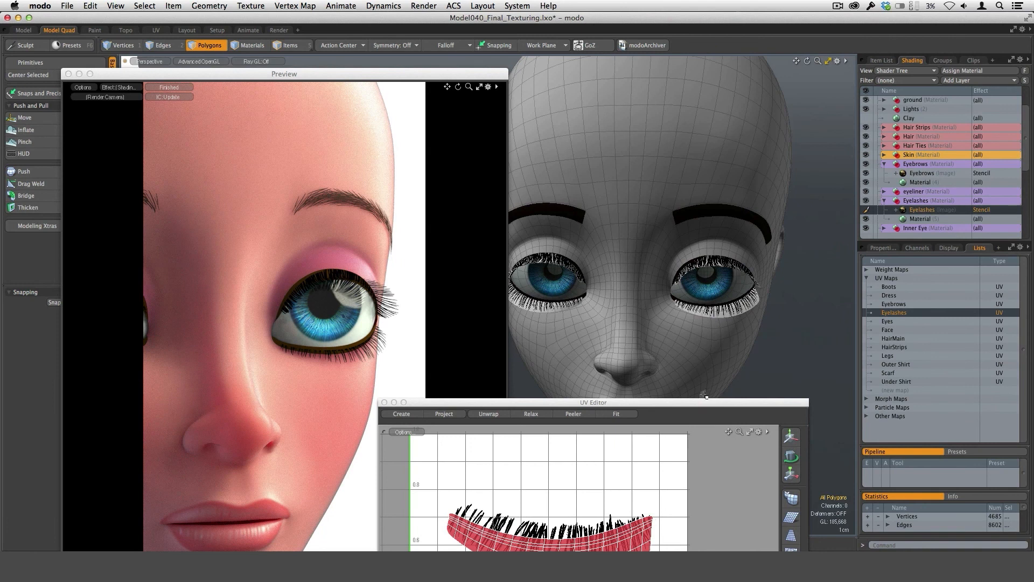
# Bring the full eyelash UV layout into view to examine it, and close the UV Editor.
pyautogui.moveTo(704, 402); pyautogui.dragTo(699, 252)
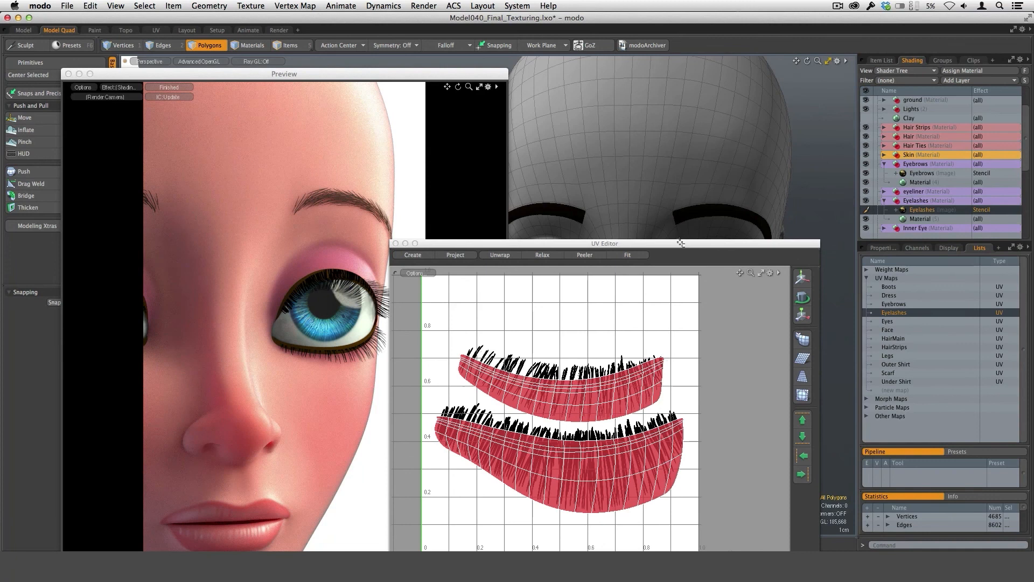
pyautogui.moveTo(681, 243); pyautogui.dragTo(707, 286)
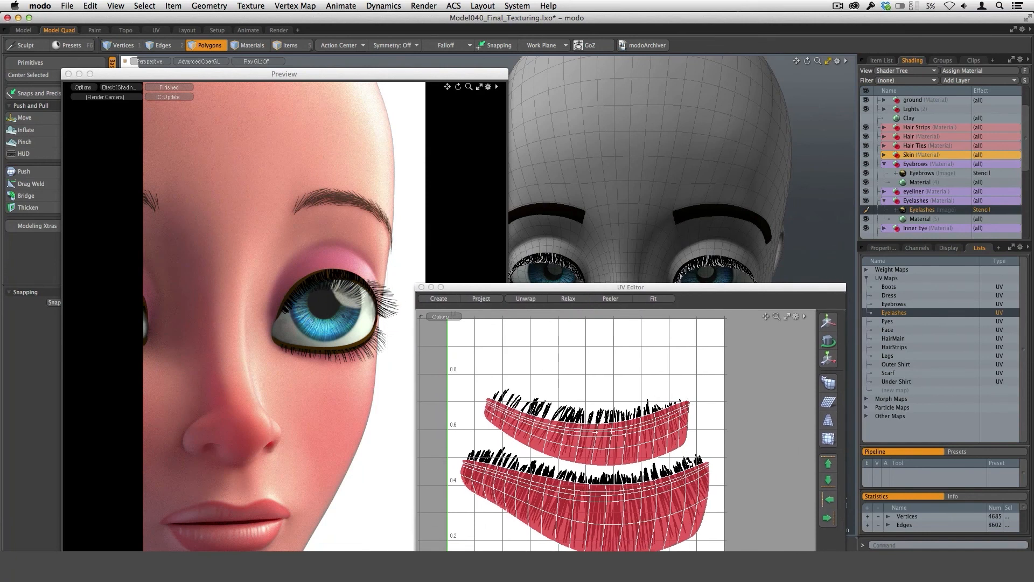
pyautogui.moveTo(666, 289); pyautogui.dragTo(674, 224)
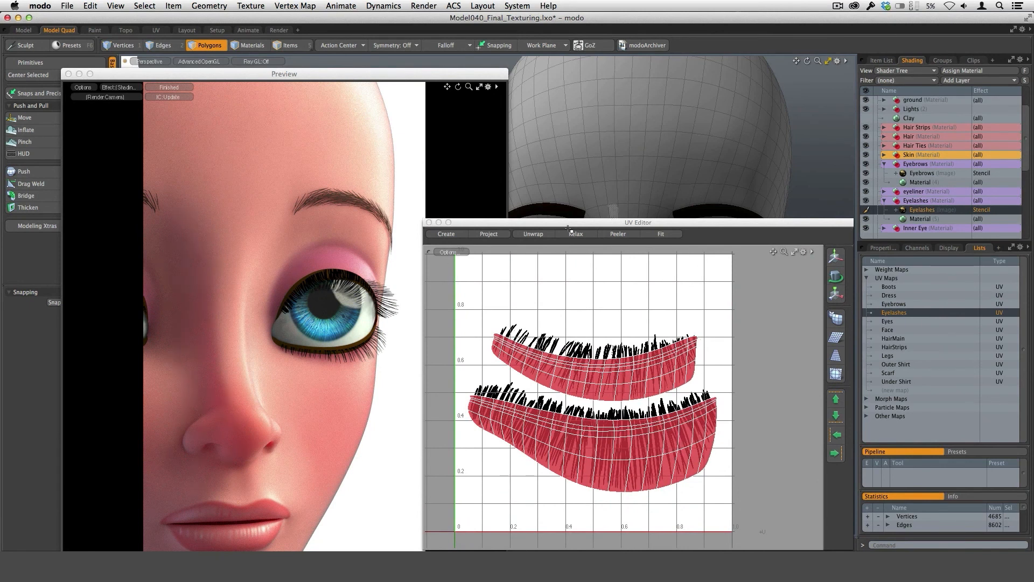
pyautogui.click(430, 223)
# Examine the Eyelashes image layer's properties and its texture locator's UV projection settings, with the lashes in close view.
pyautogui.click(883, 248)
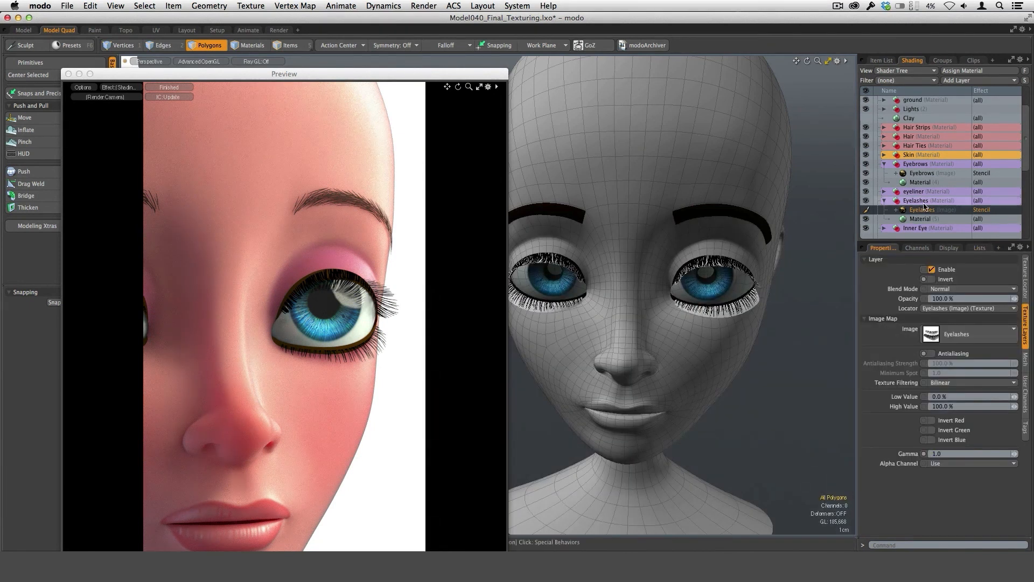
pyautogui.click(1024, 286)
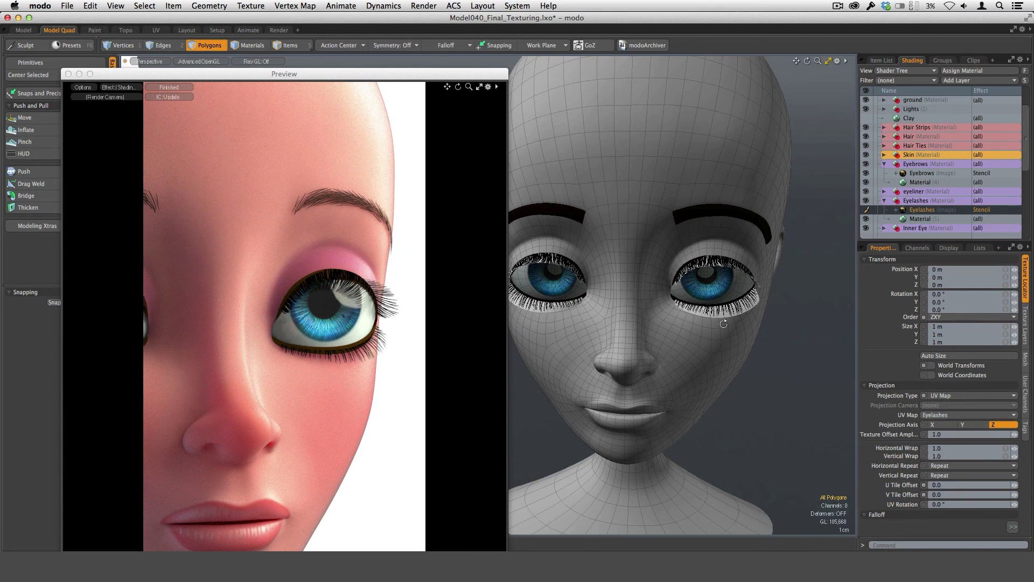
pyautogui.keyDown('ctrl'); pyautogui.keyDown('alt'); pyautogui.moveTo(723, 324); pyautogui.dragTo(705, 421); pyautogui.keyUp('alt'); pyautogui.keyUp('ctrl')
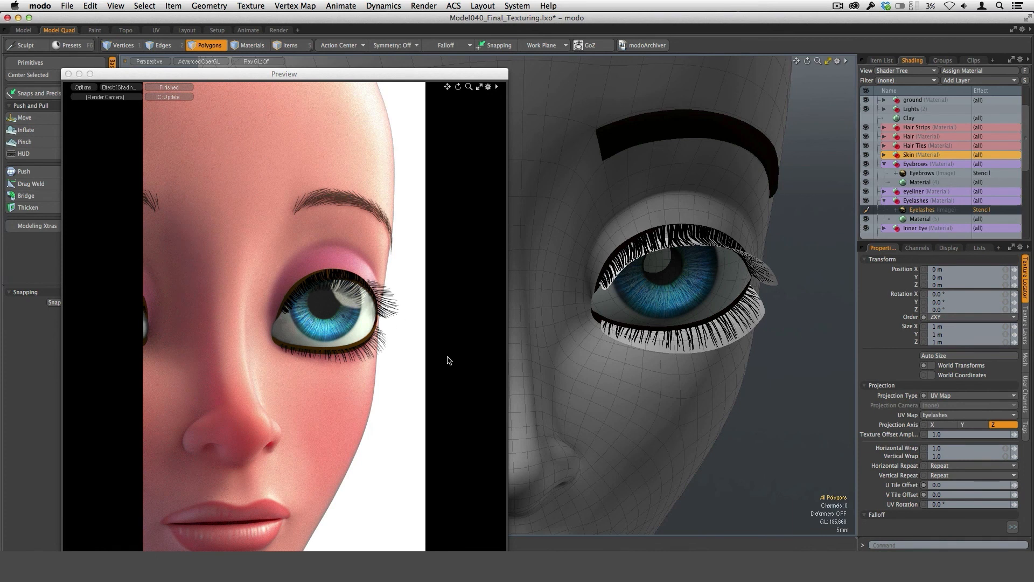
# Select the Eyebrows image stencil layer and examine its hair texture on the brow geometry.
pyautogui.click(922, 173)
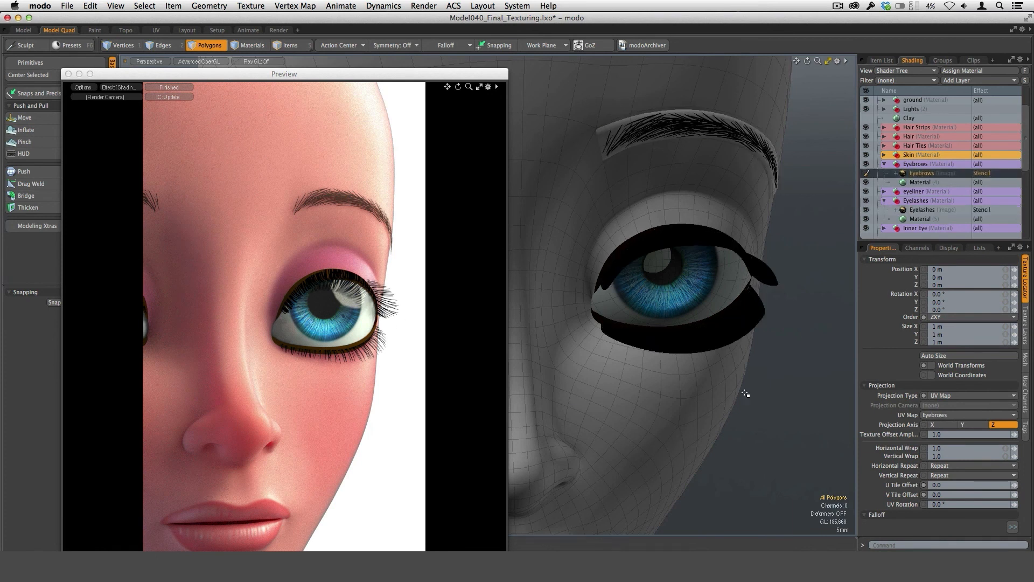
pyautogui.keyDown('alt'); pyautogui.keyDown('shift'); pyautogui.moveTo(745, 393); pyautogui.dragTo(503, 388); pyautogui.keyUp('shift'); pyautogui.keyUp('alt')
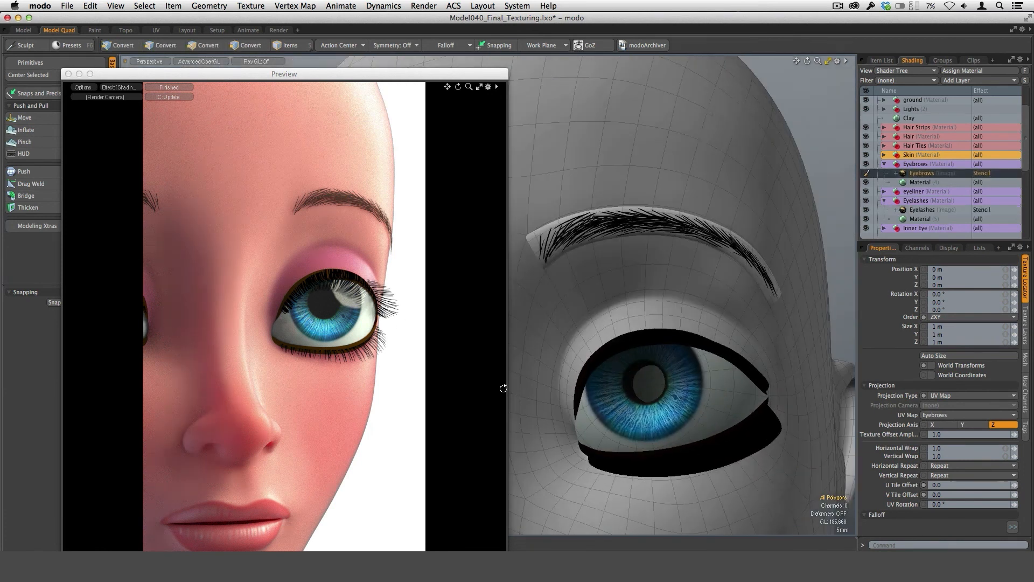
pyautogui.keyDown('alt'); pyautogui.moveTo(611, 215); pyautogui.dragTo(648, 238); pyautogui.keyUp('alt')
pyautogui.scroll(5, 648, 237)
pyautogui.keyDown('alt'); pyautogui.moveTo(787, 333); pyautogui.dragTo(549, 415); pyautogui.keyUp('alt')
# Reselect the Eyelashes image stencil layer and examine the lash texture around the eye.
pyautogui.click(922, 210)
pyautogui.scroll(-5, 773, 429)
pyautogui.scroll(5, 549, 416)
pyautogui.keyDown('alt'); pyautogui.moveTo(739, 331); pyautogui.dragTo(746, 450); pyautogui.keyUp('alt')
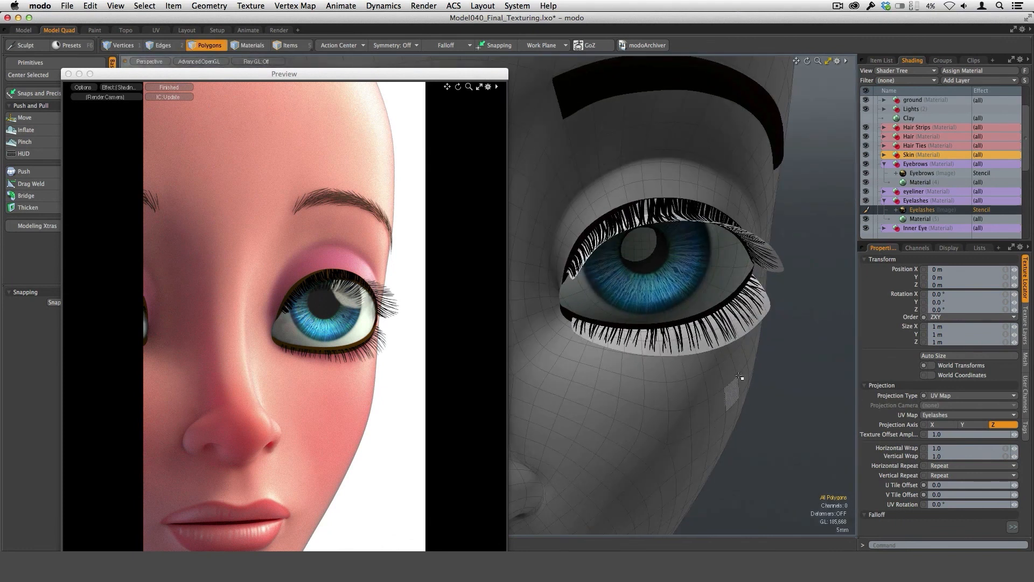
# Switch to Photoshop, isolate the eyelash UV layout by showing Layer 1 and hiding Layer 5 copy and Layer 7, and check the image size.
pyautogui.click(468, 550)
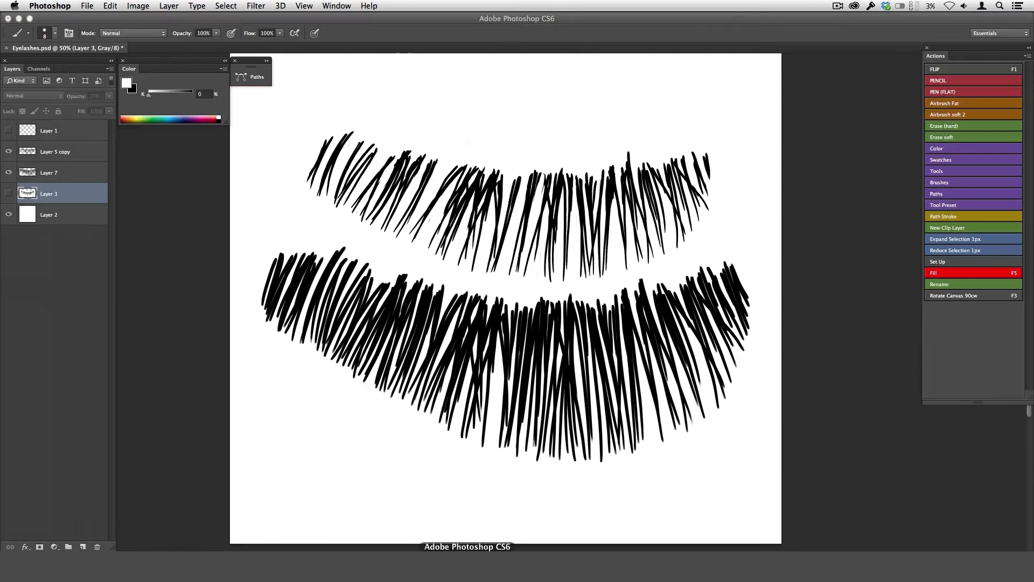
pyautogui.click(10, 131)
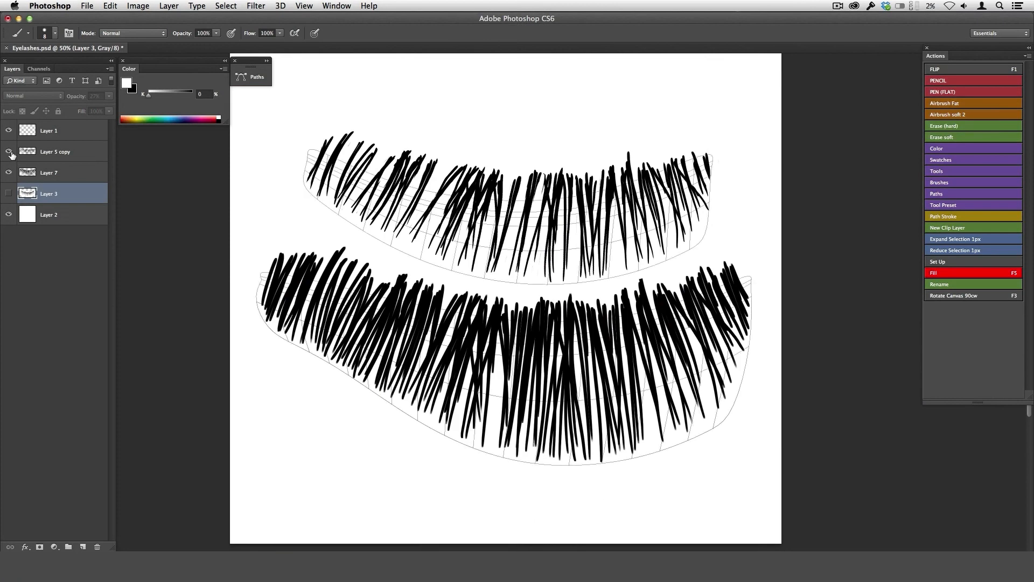
pyautogui.moveTo(9, 151); pyautogui.dragTo(9, 173)
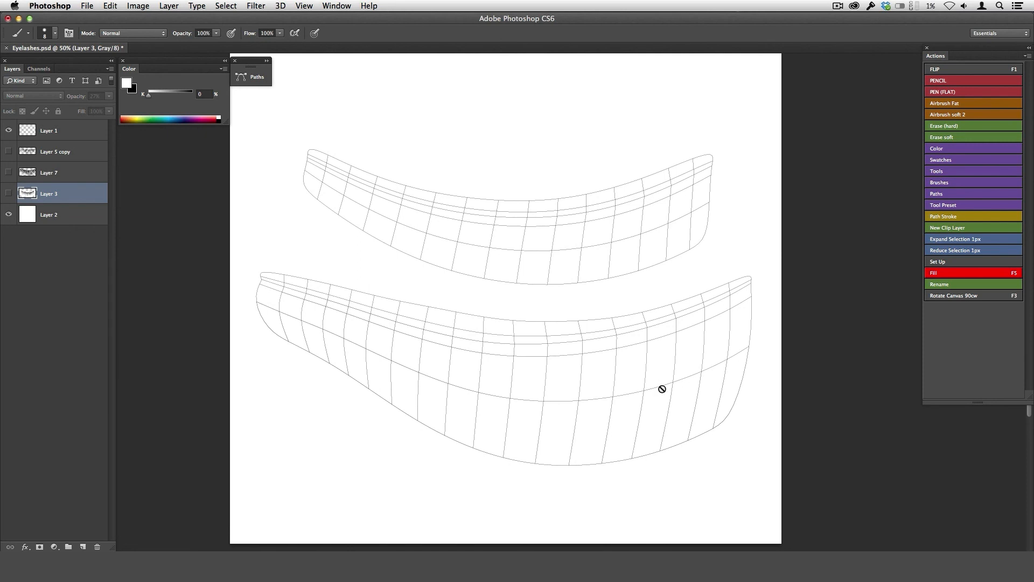
pyautogui.press('super+alt+i')
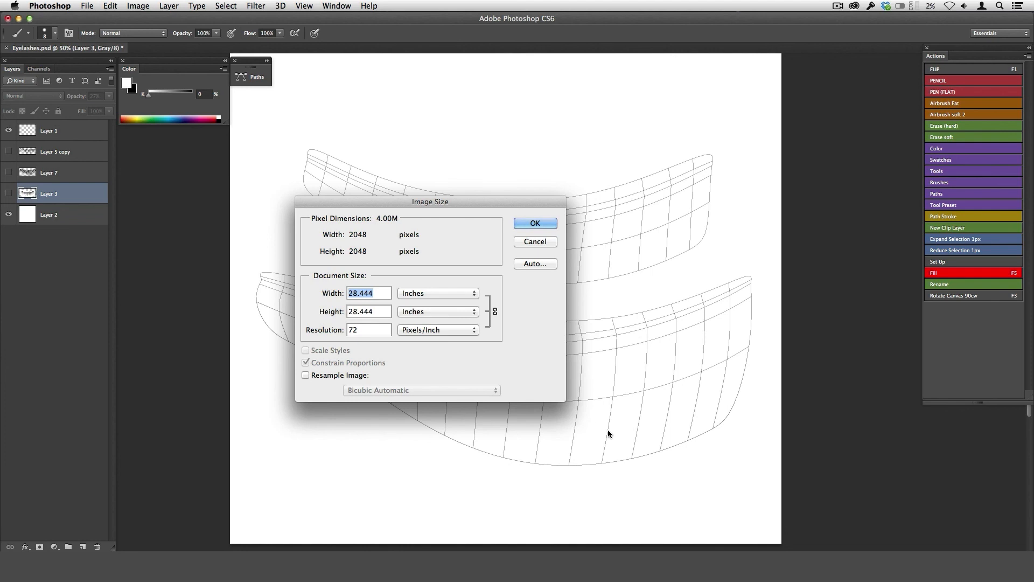
pyautogui.click(535, 241)
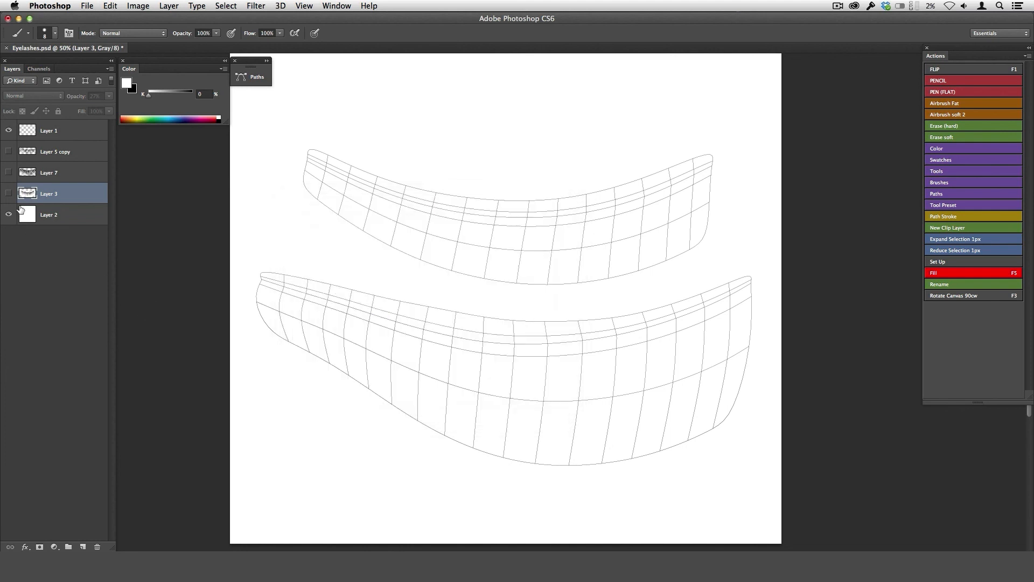
# Show the faded reference lashes on Layer 3, hide the Layer 1 UV layout, and examine the lashes up close.
pyautogui.press('super+comma')
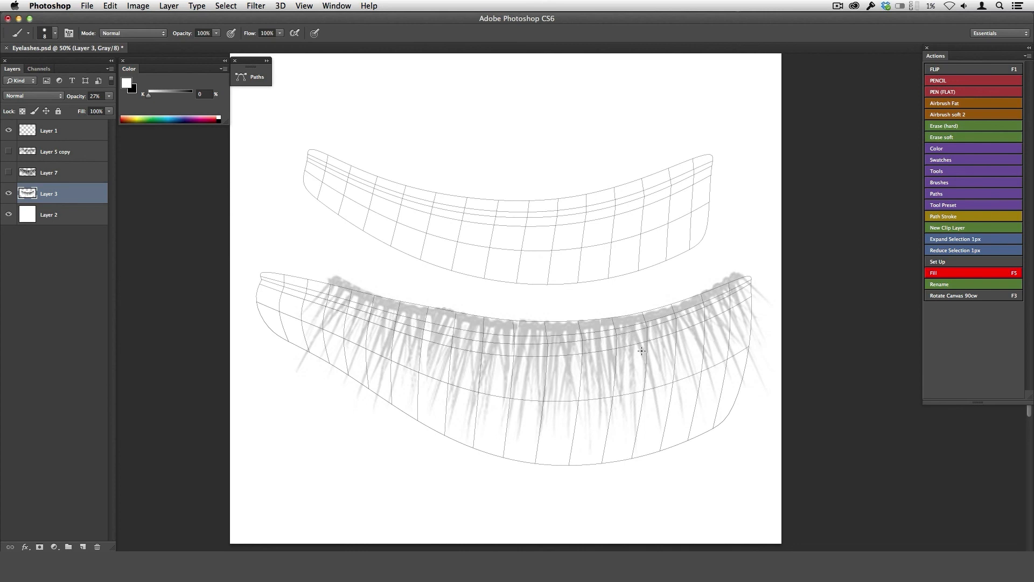
pyautogui.click(8, 130)
pyautogui.keyDown('super'); pyautogui.click(580, 352); pyautogui.keyUp('super')
pyautogui.keyDown('super'); pyautogui.click(579, 352); pyautogui.keyUp('super')
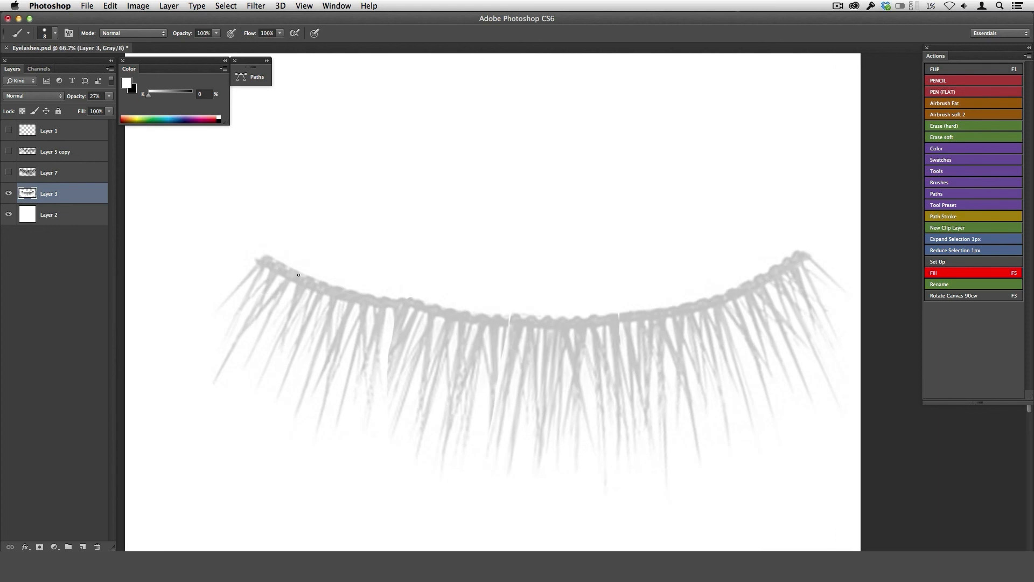
# Show the UV layout again and display the painted lashes on Layer 7 and Layer 5 copy over it.
pyautogui.click(9, 131)
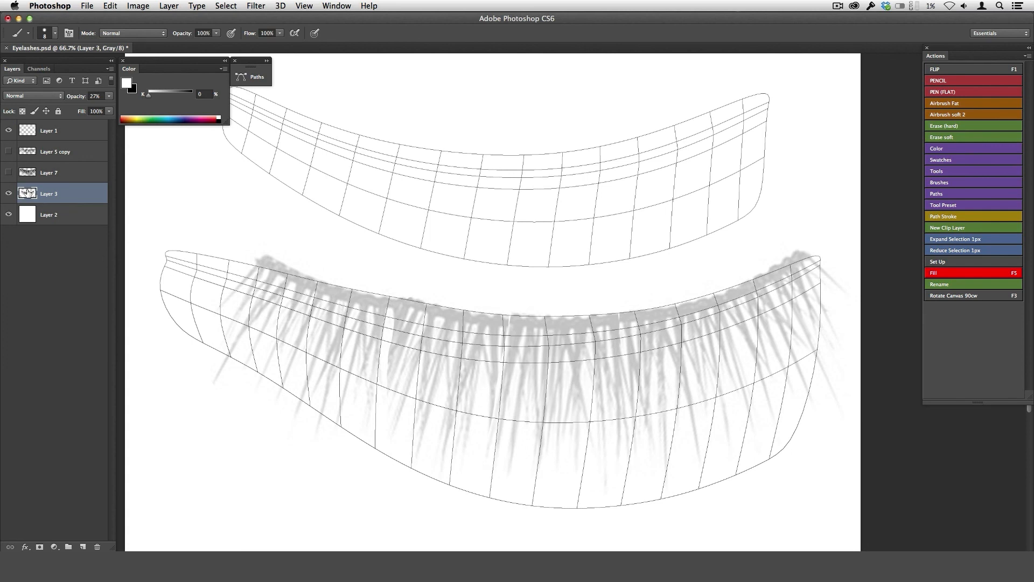
pyautogui.click(9, 172)
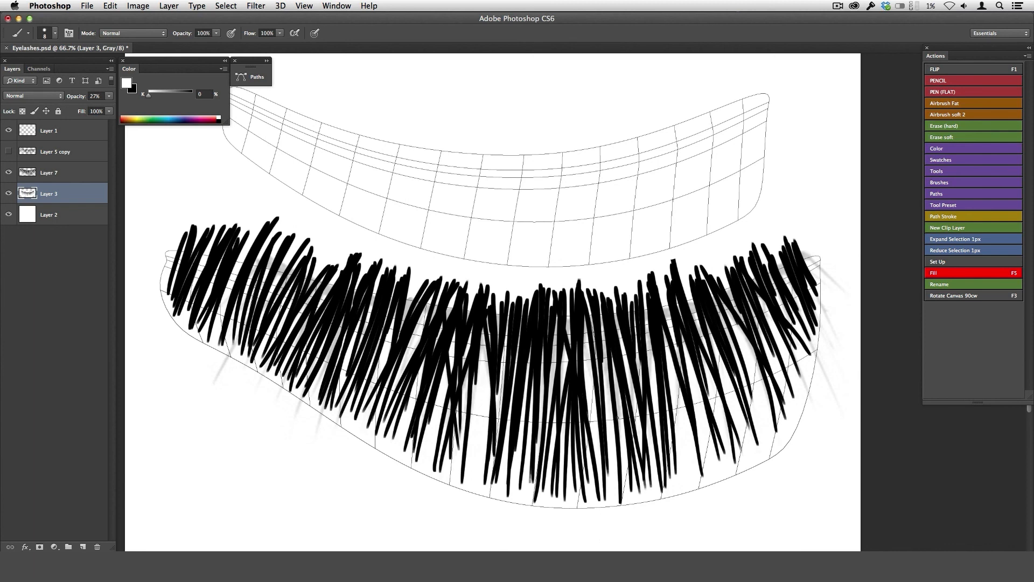
pyautogui.click(64, 175)
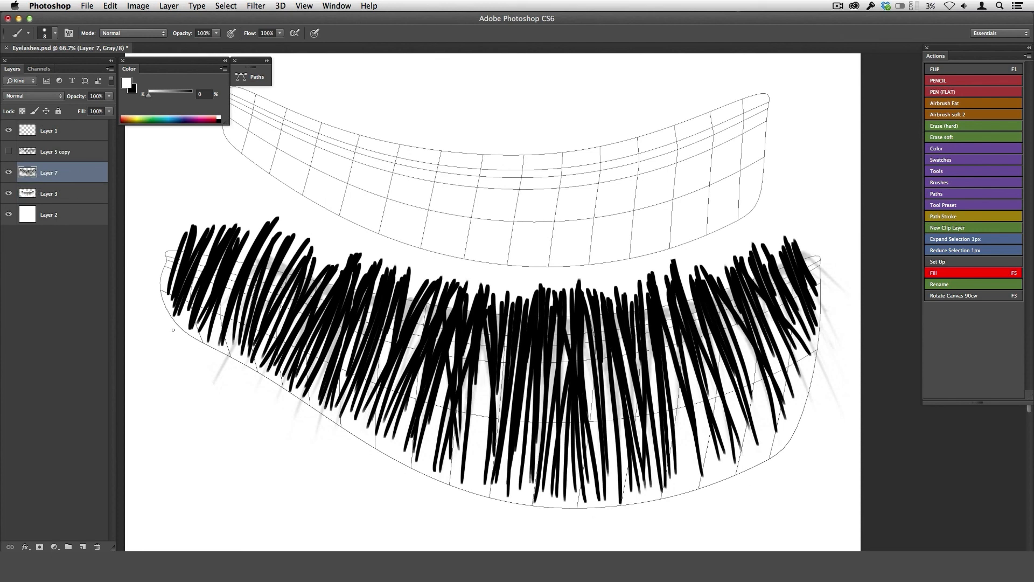
pyautogui.click(8, 151)
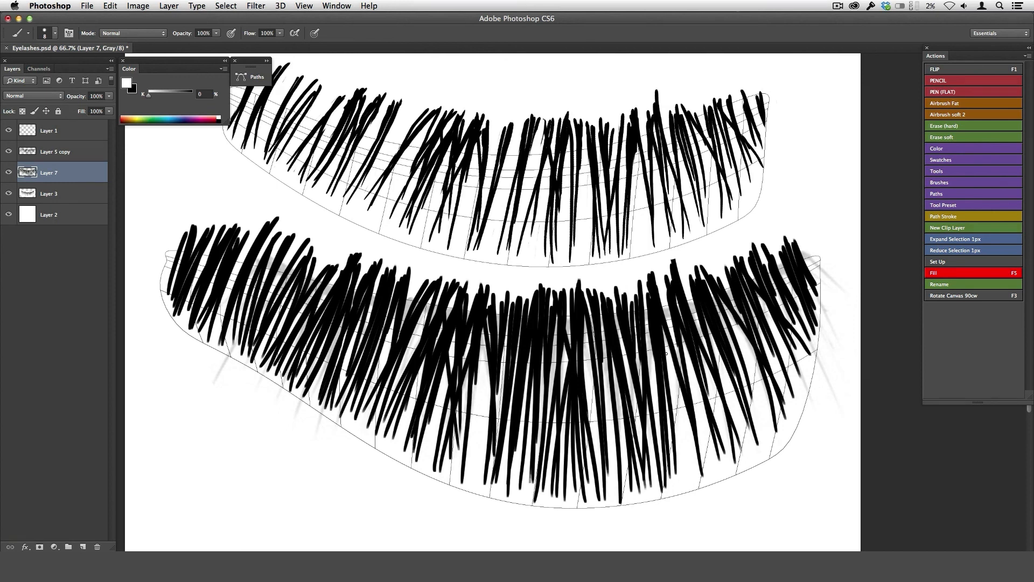
# Hide the Layer 3 reference lashes and the Layer 1 UV layout so only the painted lashes show on white.
pyautogui.press('super+minus')
pyautogui.click(9, 193)
pyautogui.click(9, 130)
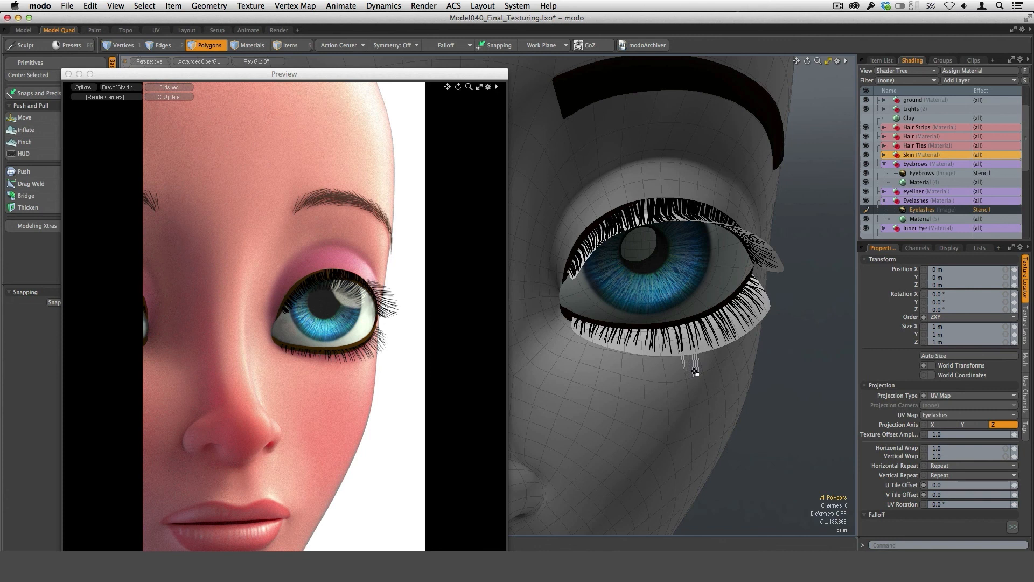
# Switch back to modo and set the Eyelashes image layer's effect to the Stencil special effect.
pyautogui.keyDown('ctrl'); pyautogui.keyDown('alt'); pyautogui.moveTo(813, 334); pyautogui.dragTo(865, 314); pyautogui.keyUp('alt'); pyautogui.keyUp('ctrl')
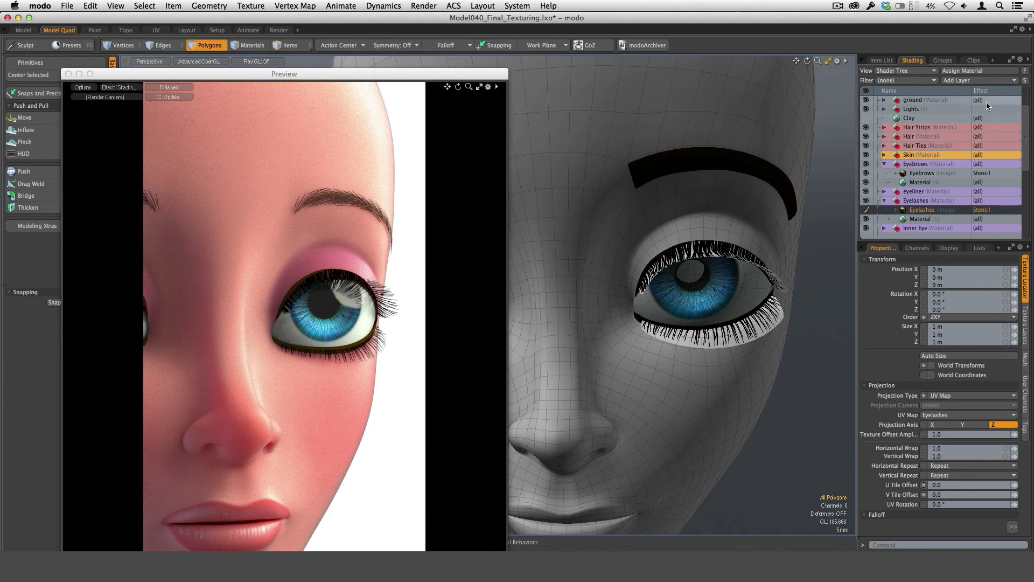
pyautogui.click(986, 211)
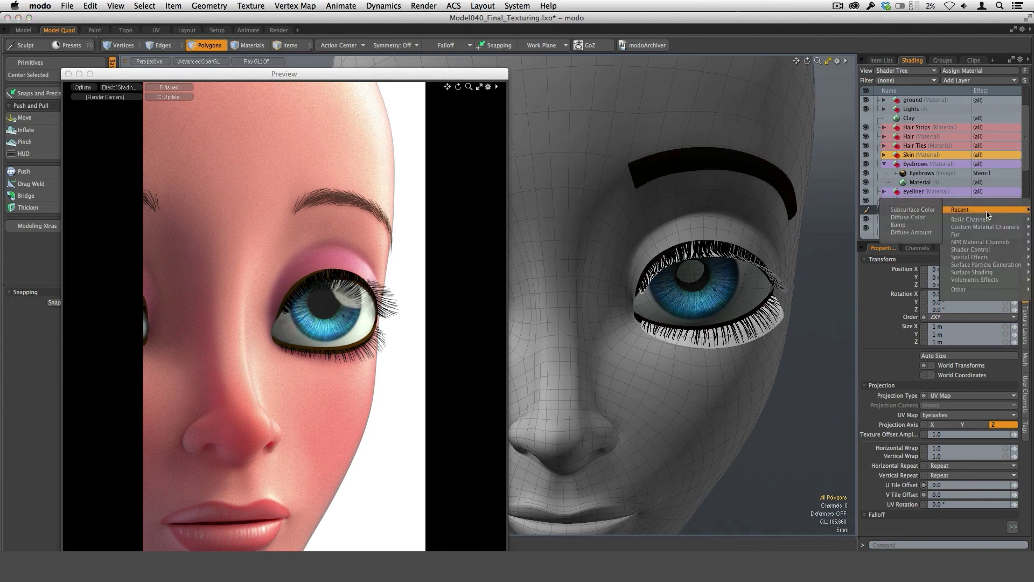
pyautogui.moveTo(978, 260)
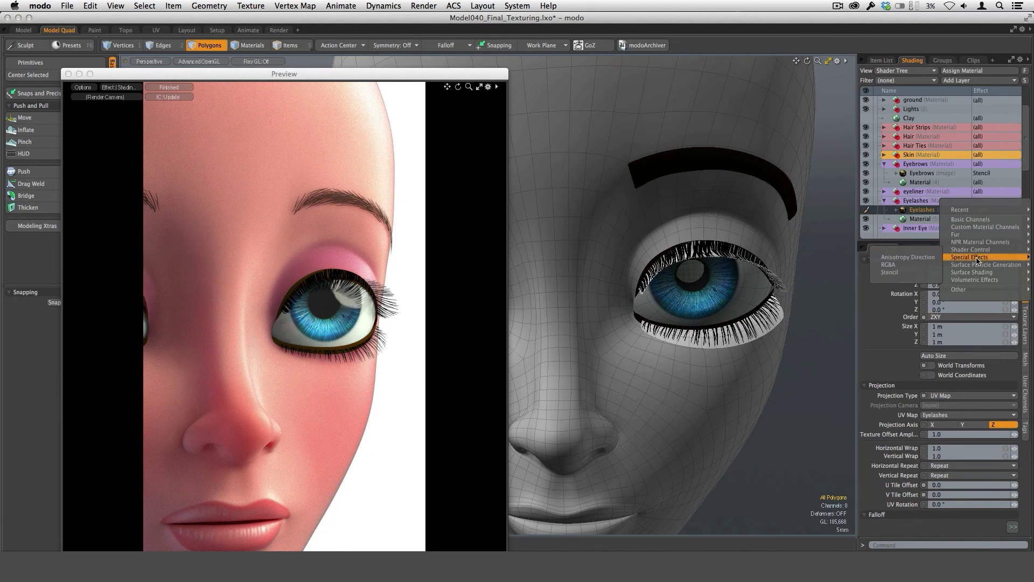
pyautogui.click(907, 273)
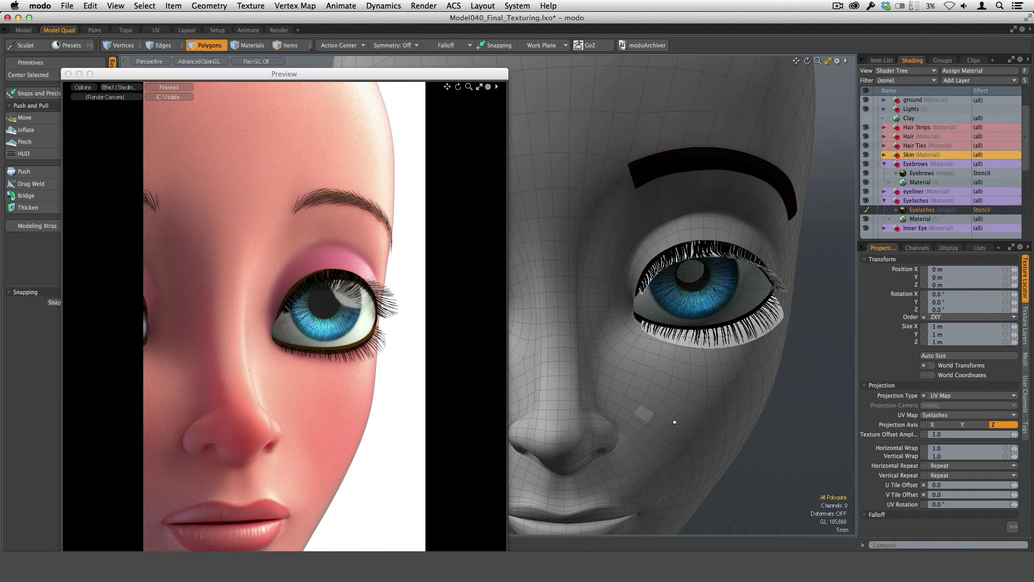
# Select the Eyelashes material layer and examine its black diffuse colour and the lash strip geometry from several angles.
pyautogui.click(921, 219)
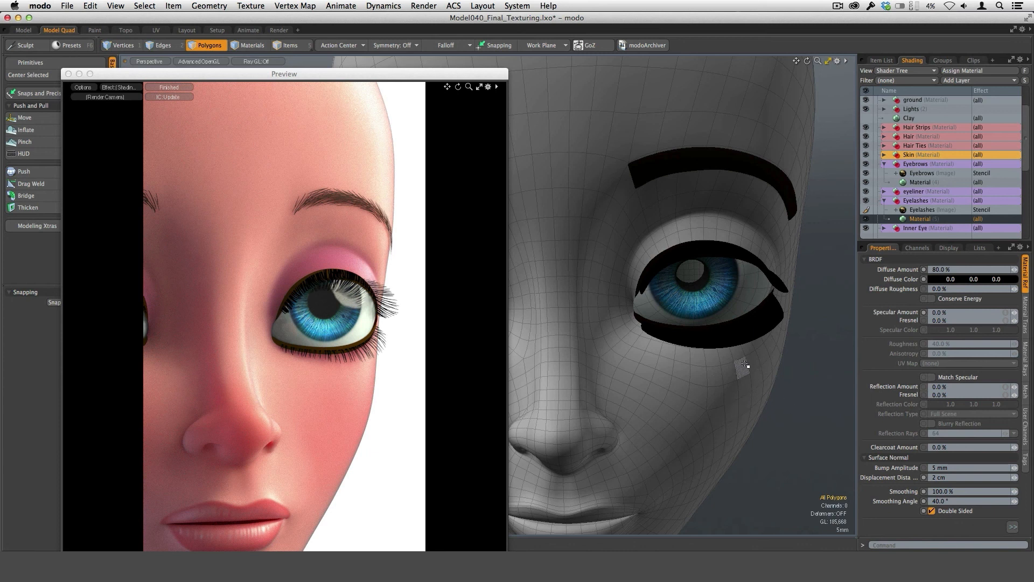
pyautogui.press('alt')
pyautogui.keyDown('alt'); pyautogui.moveTo(663, 380); pyautogui.dragTo(539, 249); pyautogui.keyUp('alt')
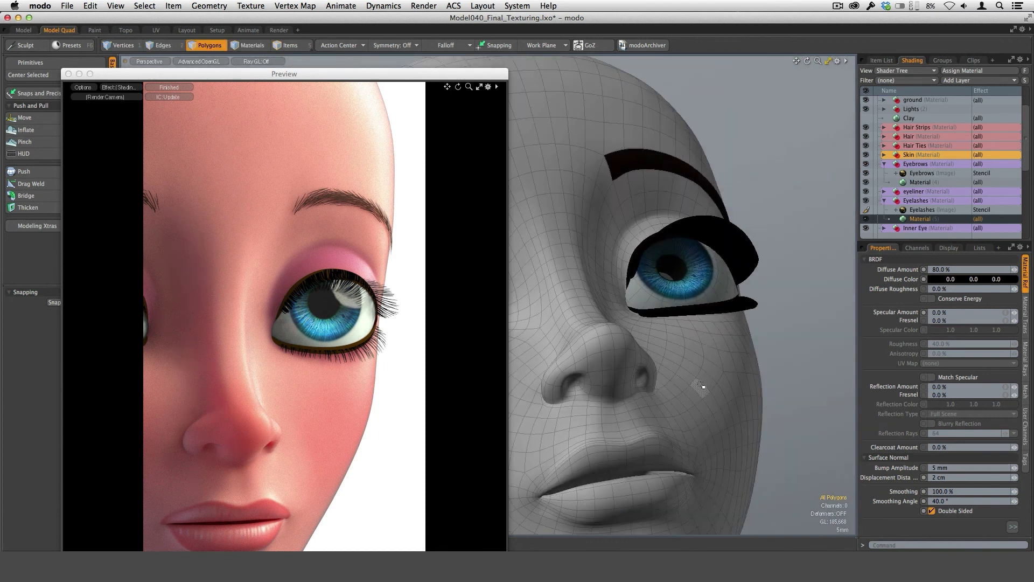
pyautogui.moveTo(725, 239); pyautogui.dragTo(737, 245)
pyautogui.click(769, 243)
pyautogui.keyDown('alt'); pyautogui.moveTo(656, 241); pyautogui.dragTo(706, 250); pyautogui.keyUp('alt')
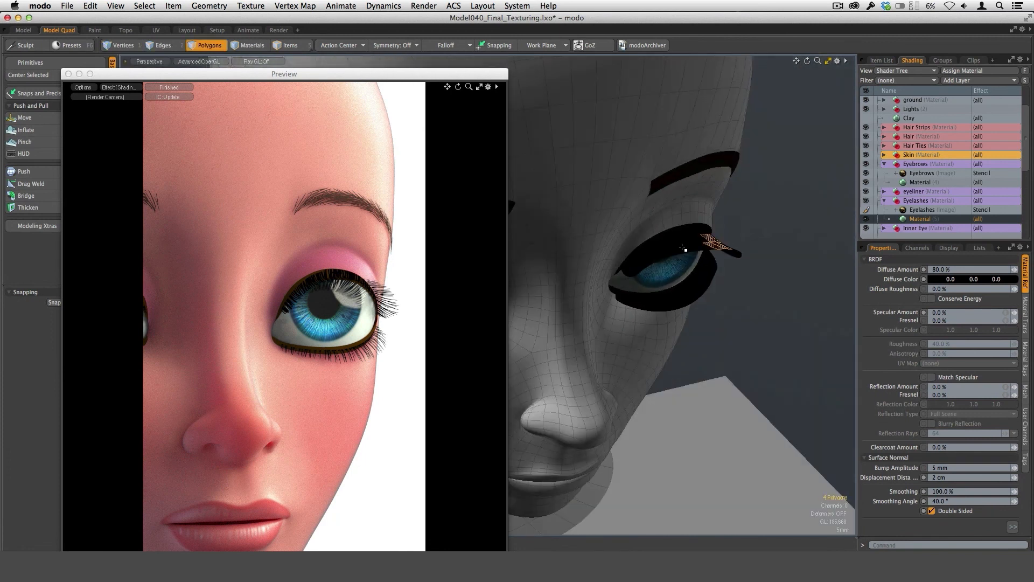
# Bring the brow and eye into frontal view and select the Eyebrows image stencil layer to examine its texture.
pyautogui.keyDown('alt'); pyautogui.moveTo(679, 364); pyautogui.dragTo(728, 331); pyautogui.keyUp('alt')
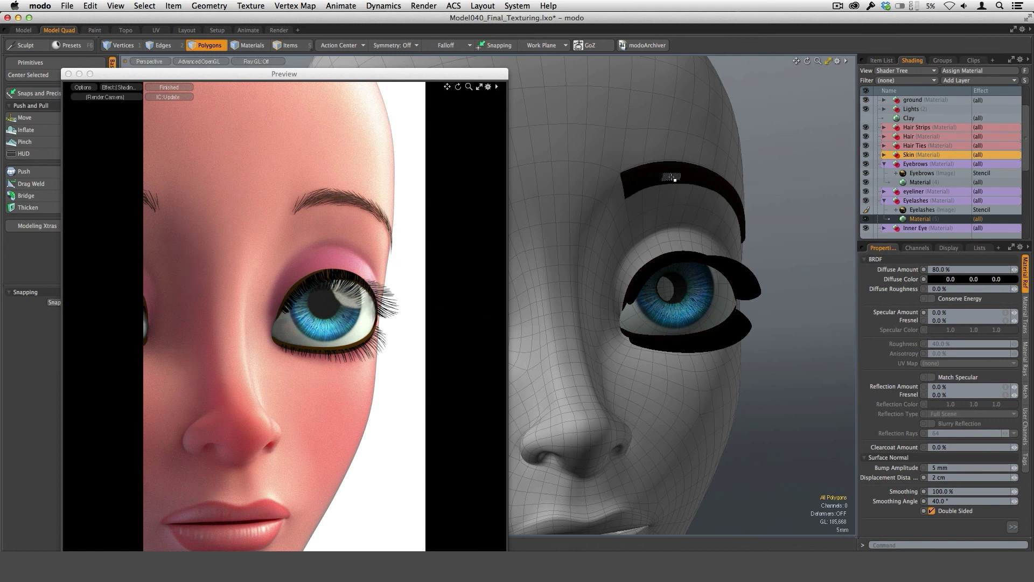
pyautogui.press('alt')
pyautogui.moveTo(782, 303)
pyautogui.keyDown('alt'); pyautogui.mouseDown()
pyautogui.moveTo(724, 293)
pyautogui.moveTo(775, 285)
pyautogui.mouseUp(); pyautogui.keyUp('alt')
pyautogui.click(922, 173)
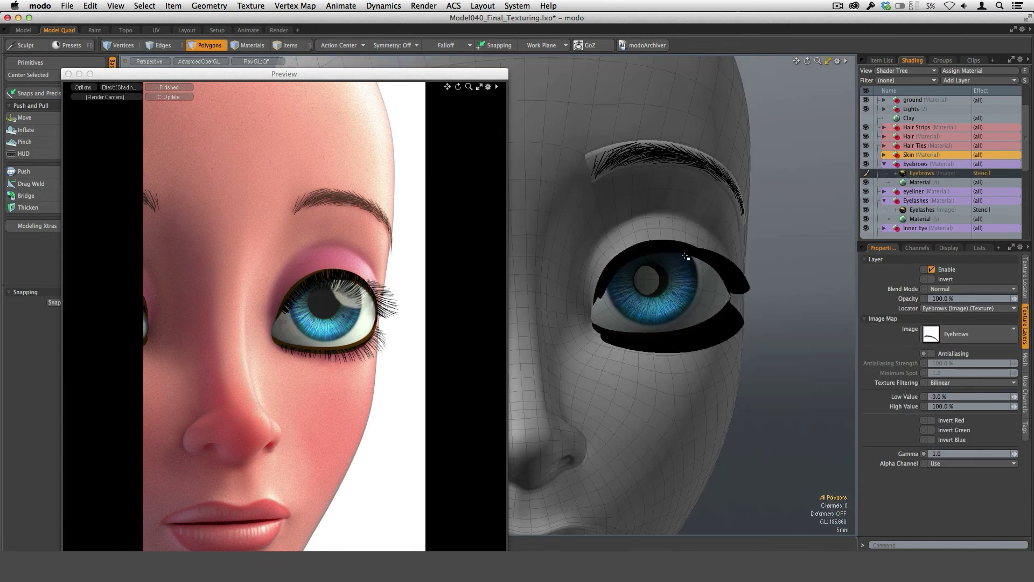
# Select the Eyebrows material layer and inspect its diffuse colour in the colour picker without changing it.
pyautogui.click(920, 182)
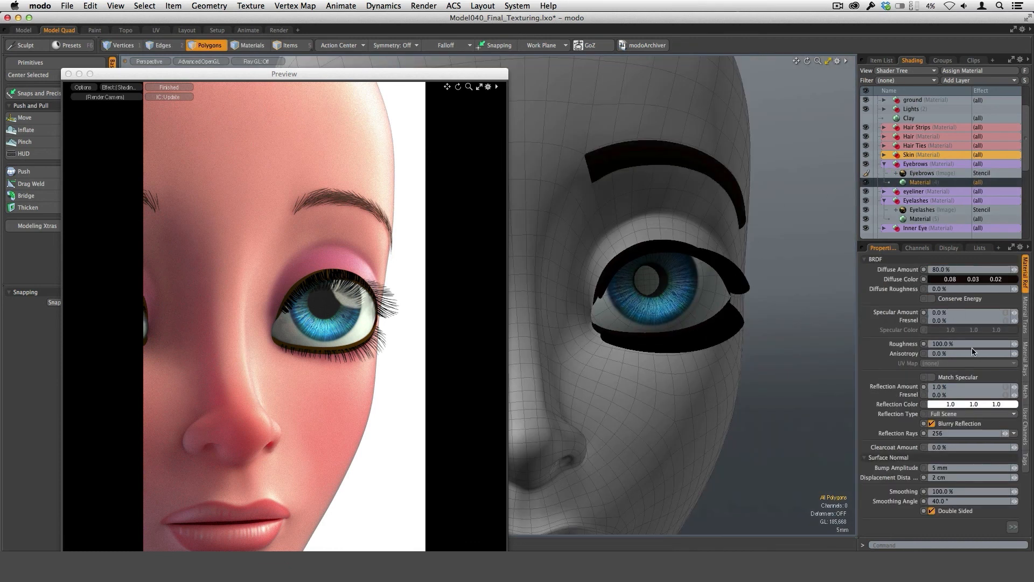
pyautogui.doubleClick(959, 279)
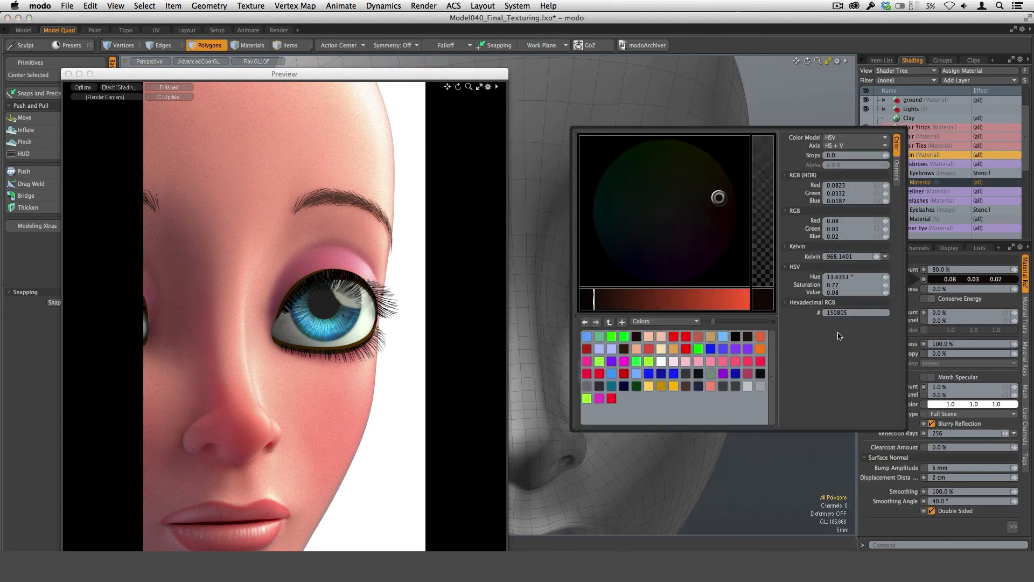
pyautogui.click(785, 464)
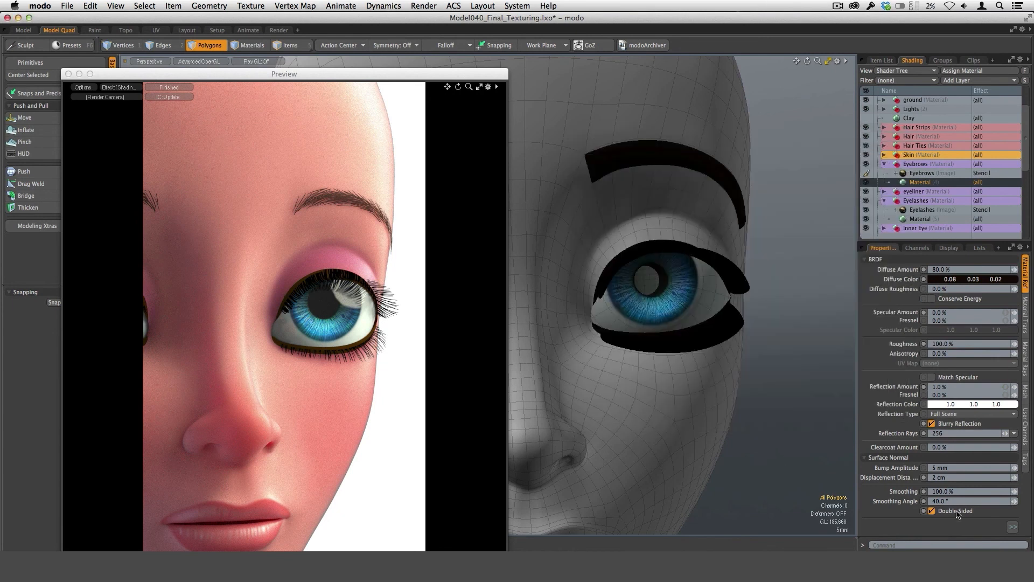